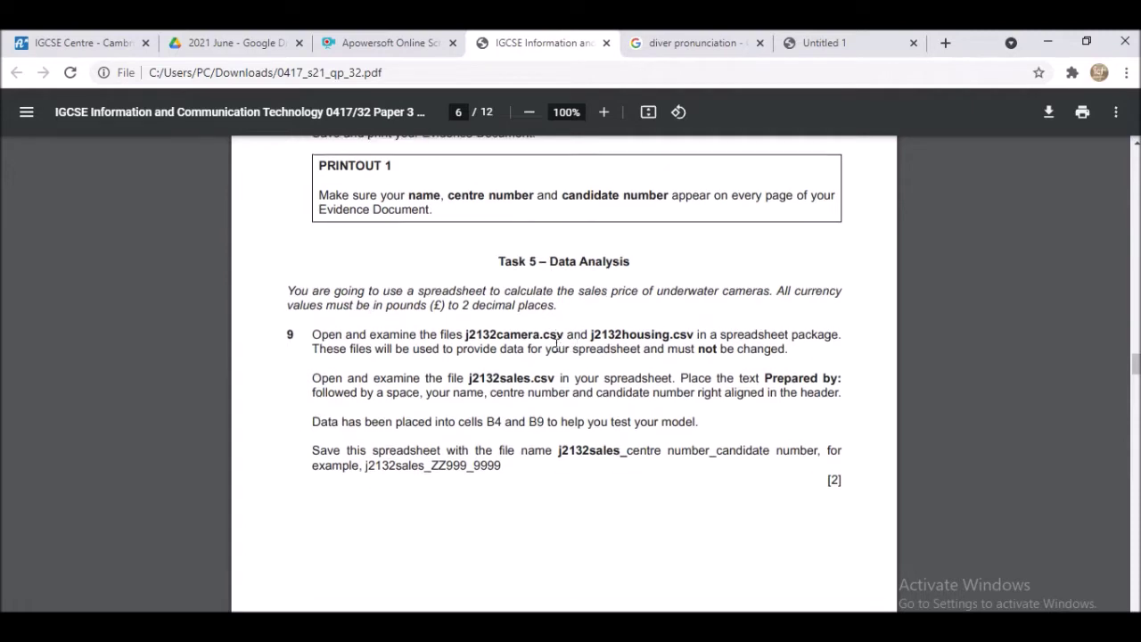
- Highlight the 2-decimal-place pounds requirement and j2132housing.csv in Task 5, then show the File Explorer windows
left_click_drag(387, 235, 552, 231)
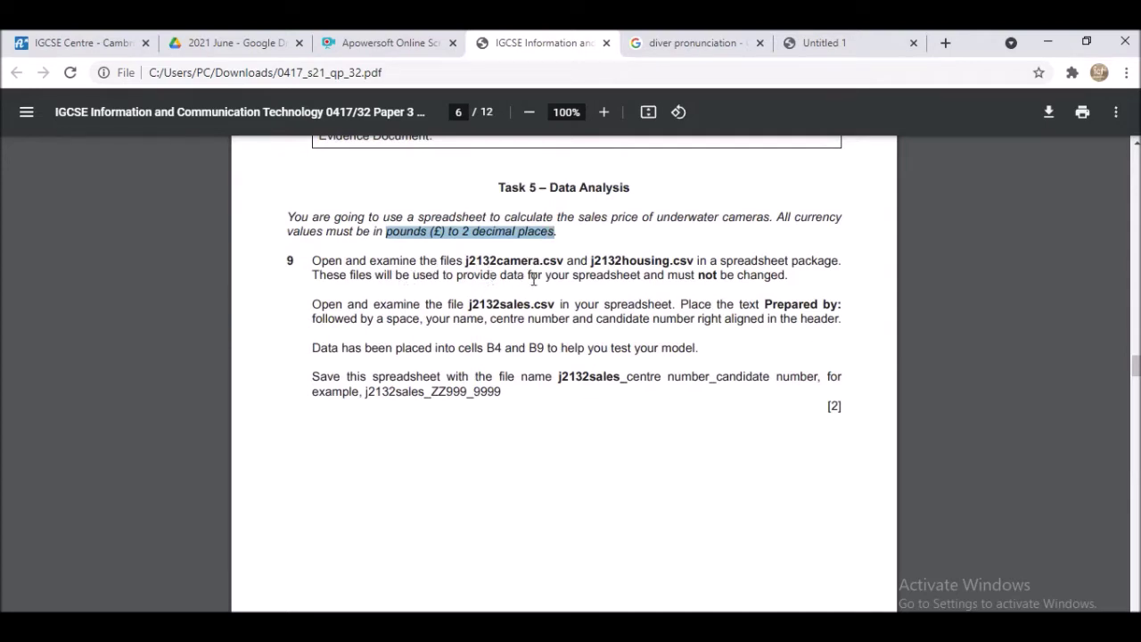
left_click_drag(591, 261, 691, 257)
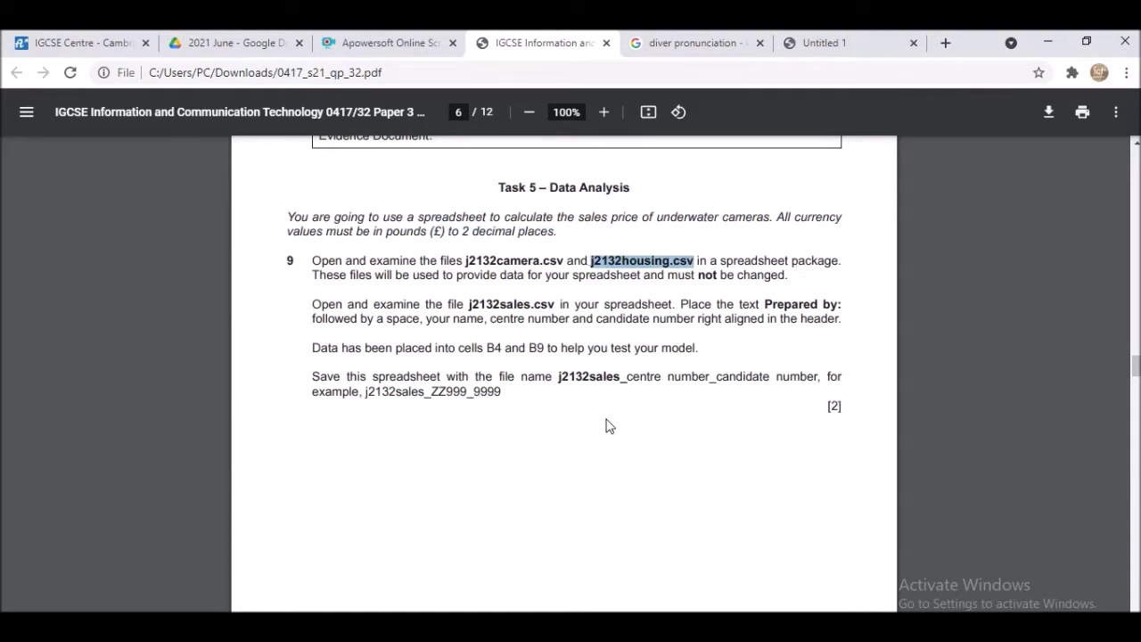
left_click(470, 628)
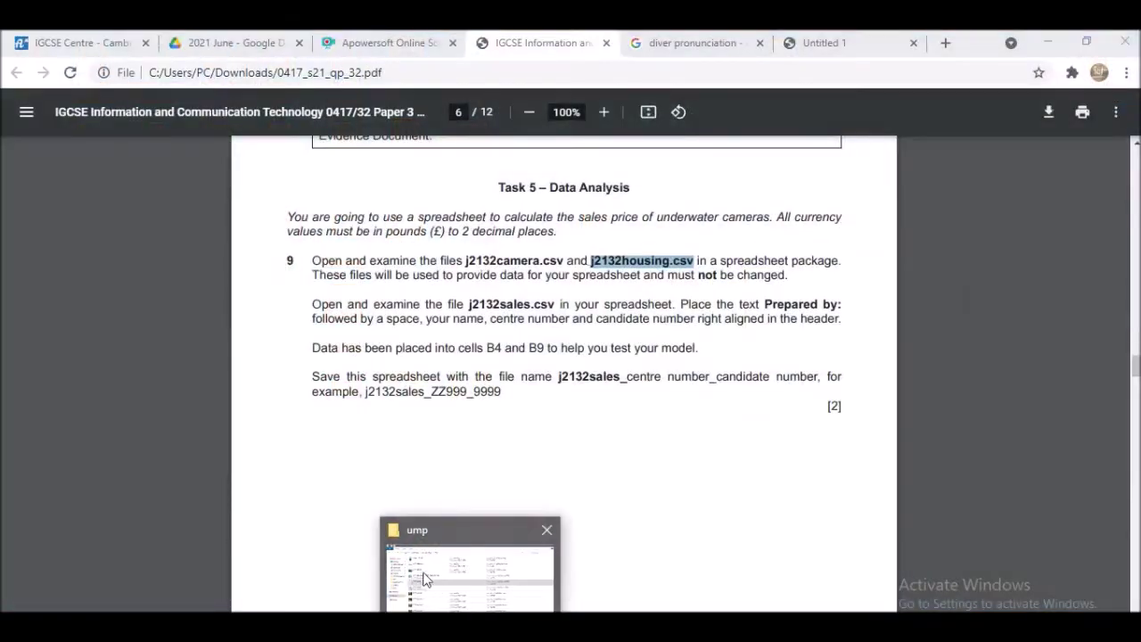
- Go to Downloads > 0417_s21_sf_32 > Confidential Source Files June 2021 folder
left_click(379, 571)
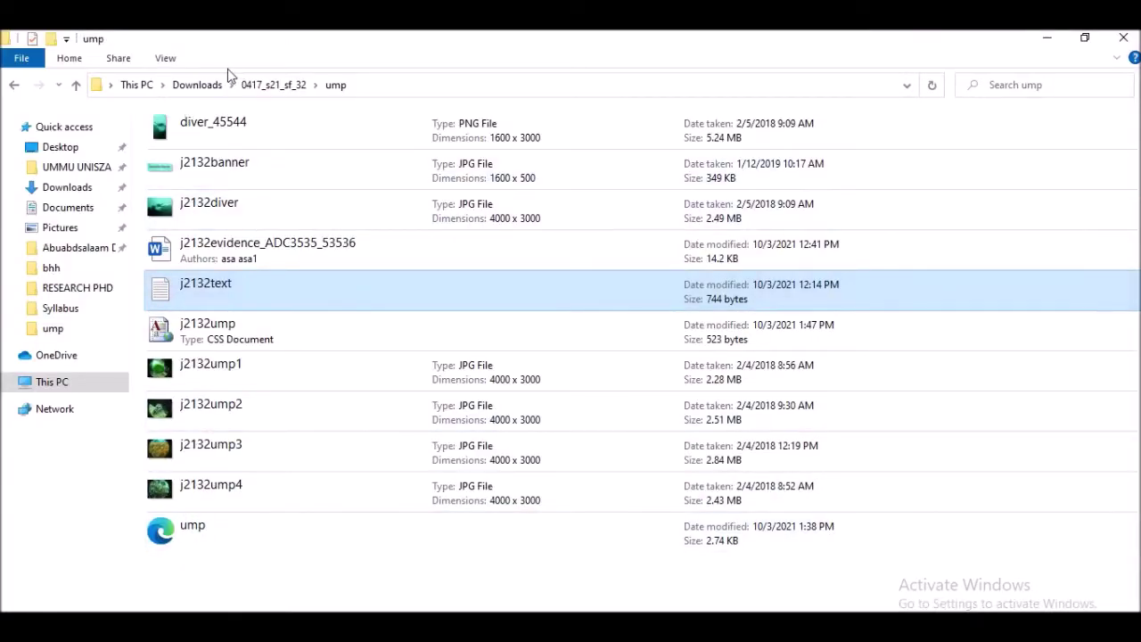
left_click(207, 85)
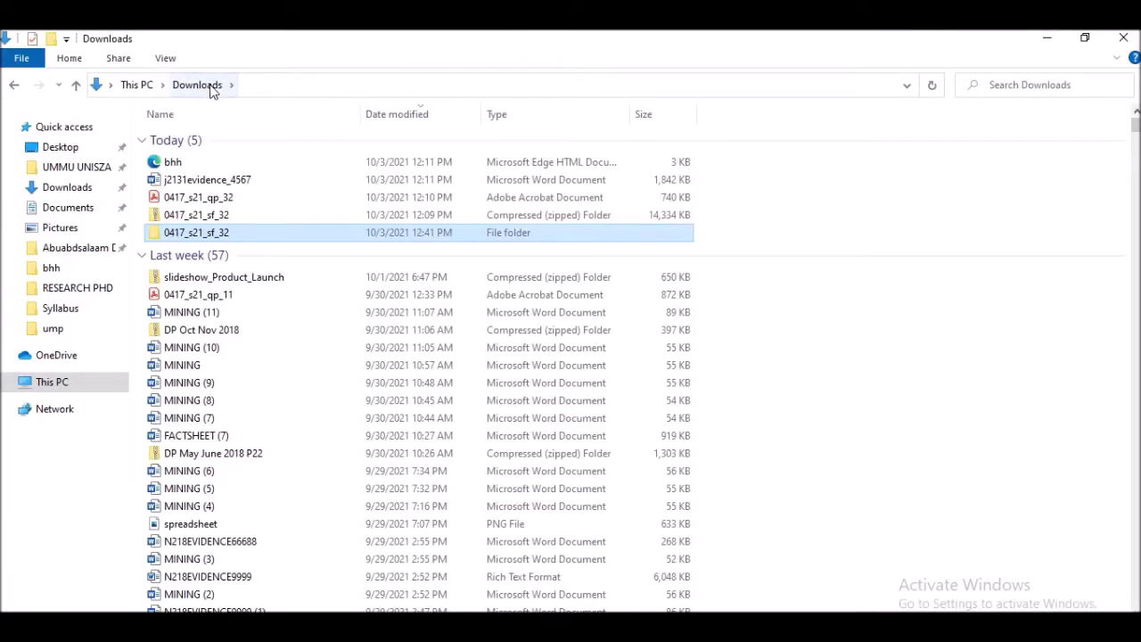
double_click(203, 233)
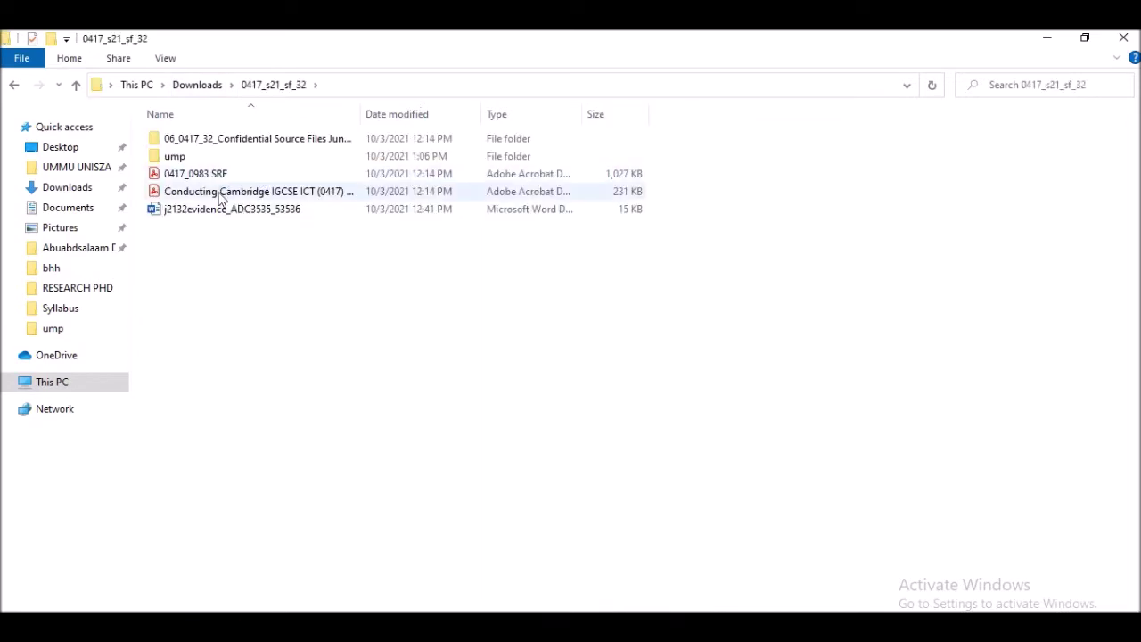
double_click(237, 147)
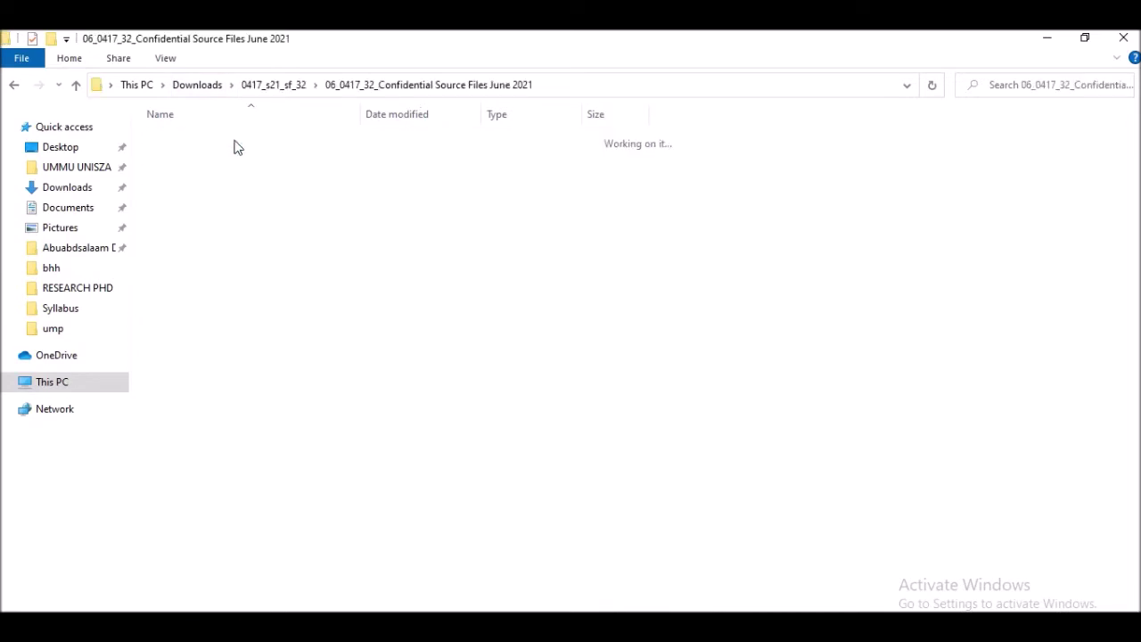
- Open the j2132camera, j2132housing and j2132sales CSVs in Excel, then return to the exam paper
left_click(209, 165)
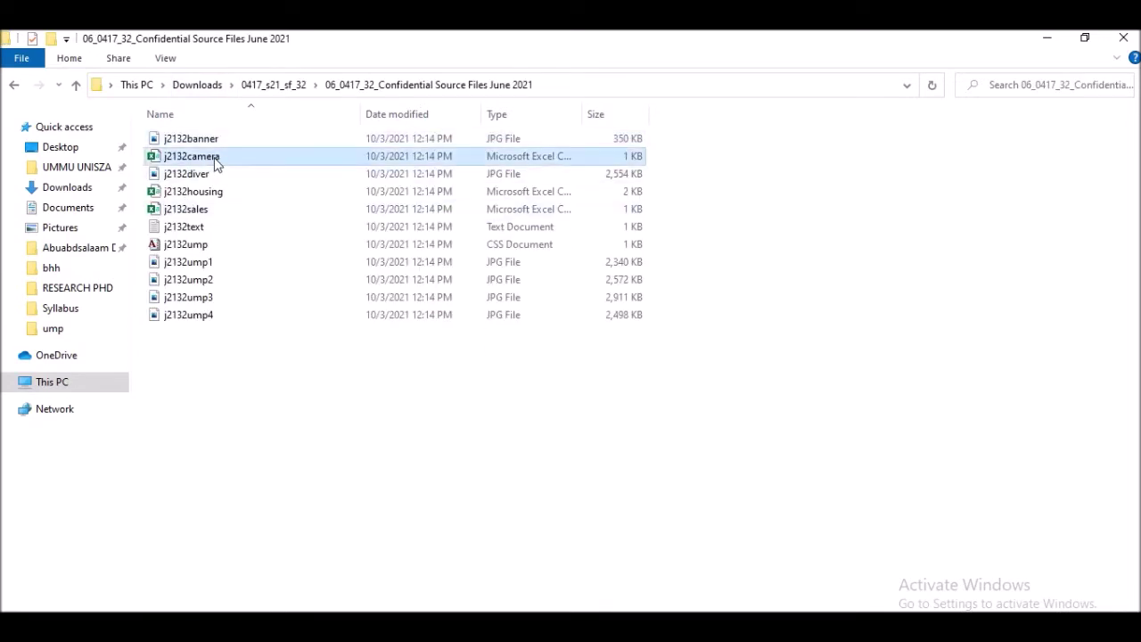
left_click(200, 192)
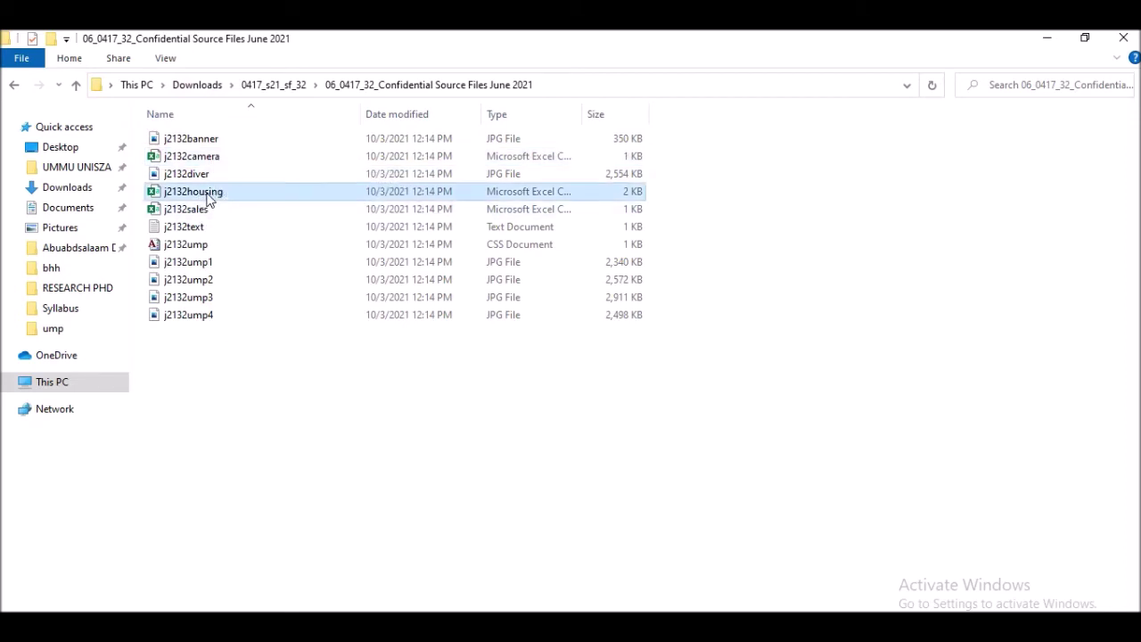
left_click(192, 214)
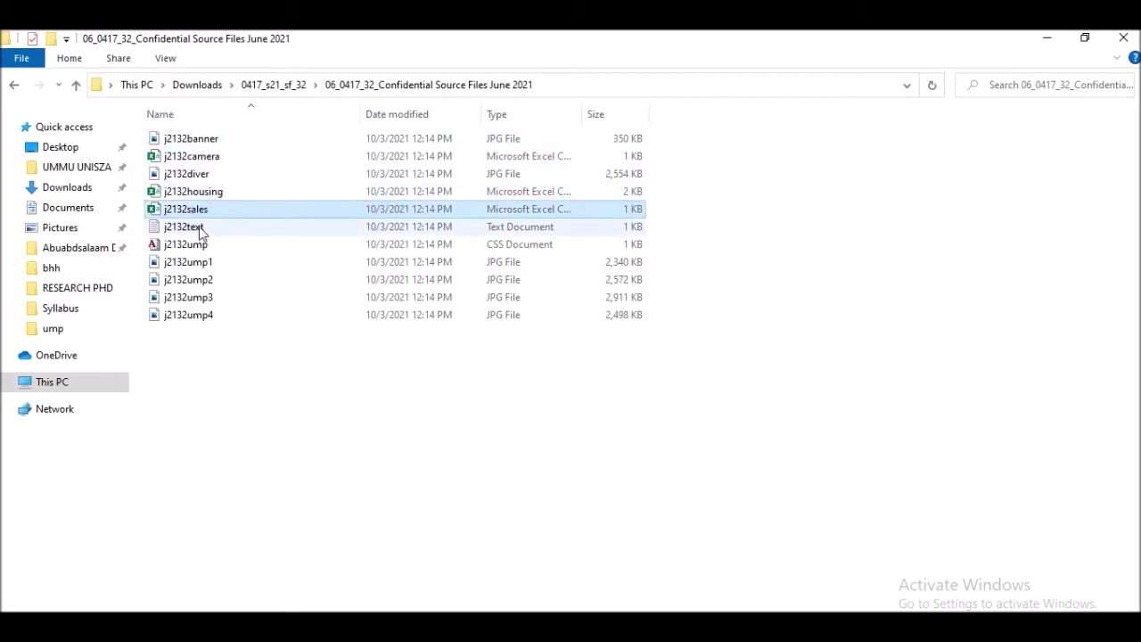
double_click(202, 158)
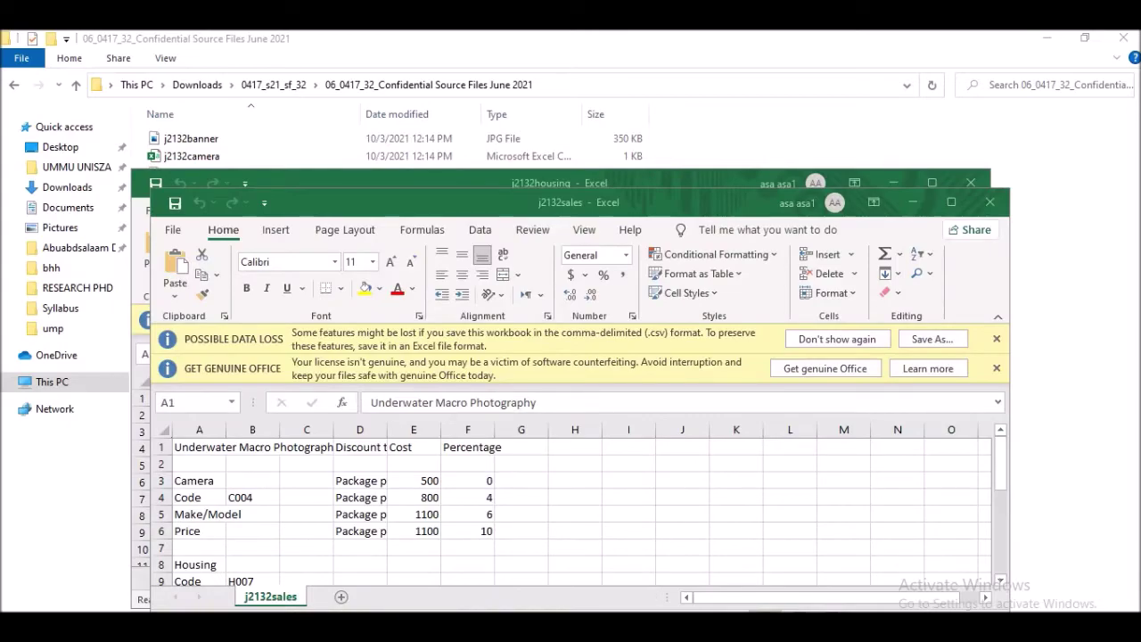
key("alt+Tab")
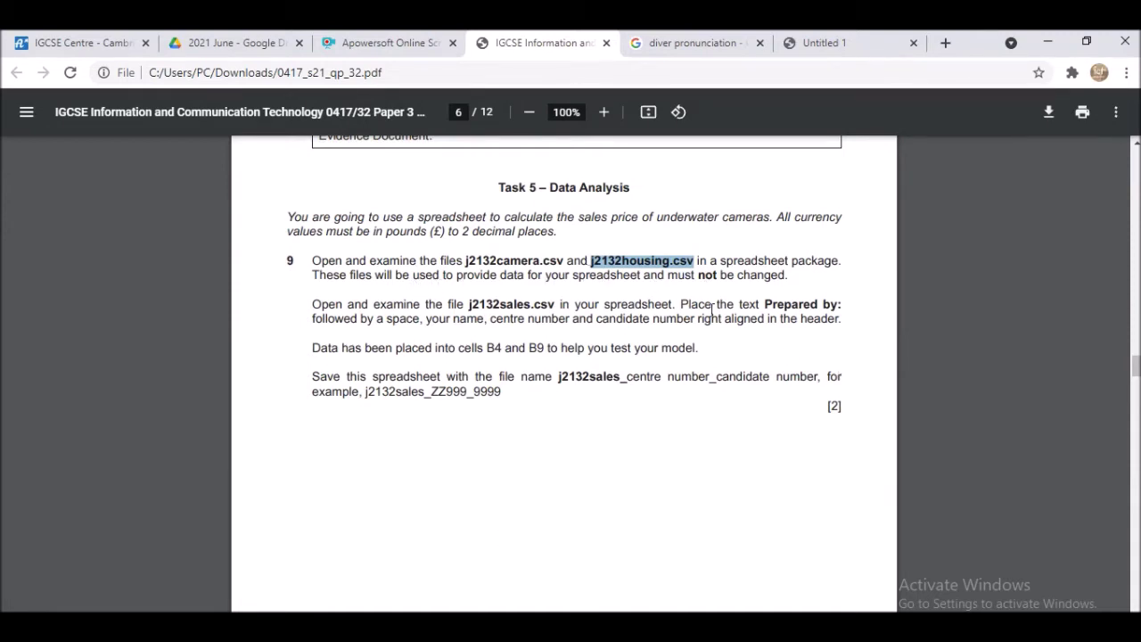
- Highlight 'Prepared by:' in question 9 and bring the j2132sales workbook to the front
scroll(399, 296, "down", 1)
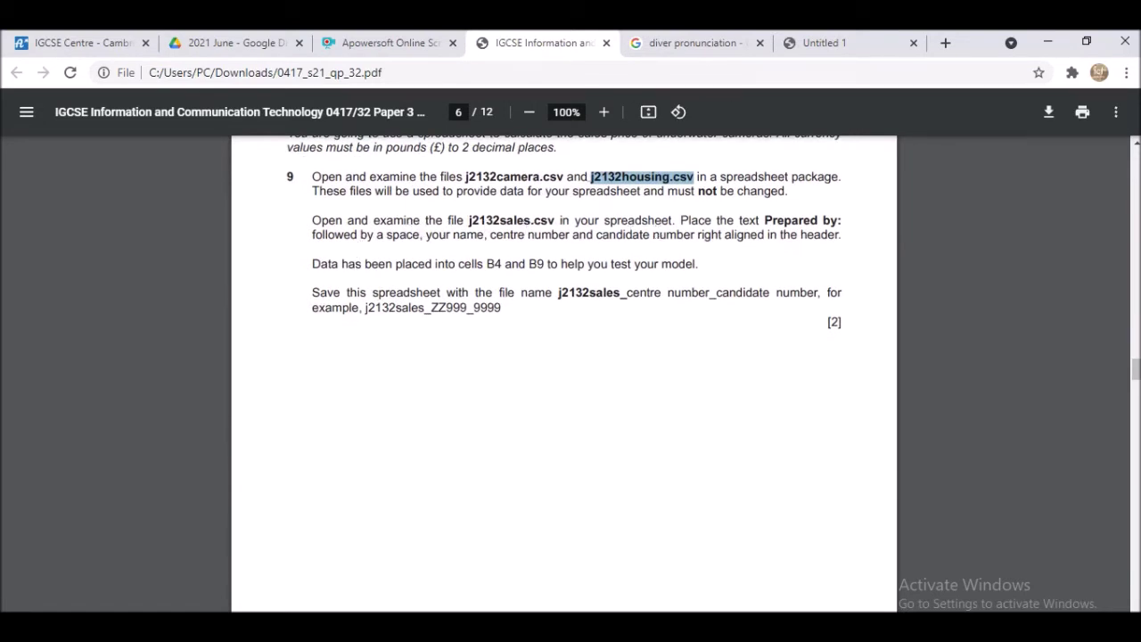
left_click(664, 353)
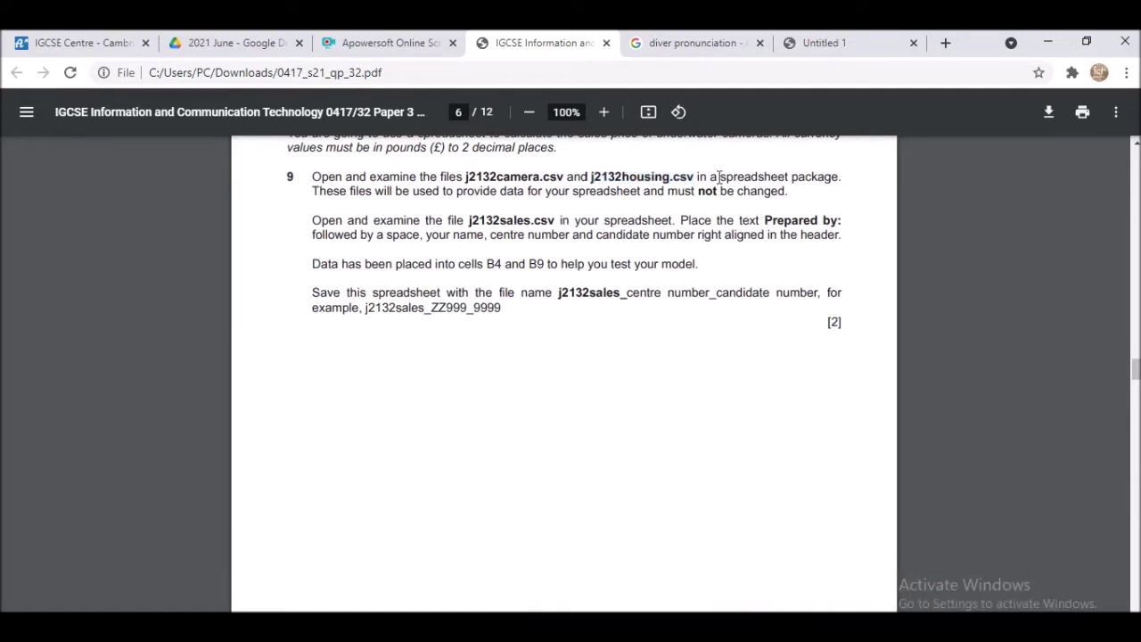
left_click_drag(769, 220, 848, 220)
key("ctrl+c")
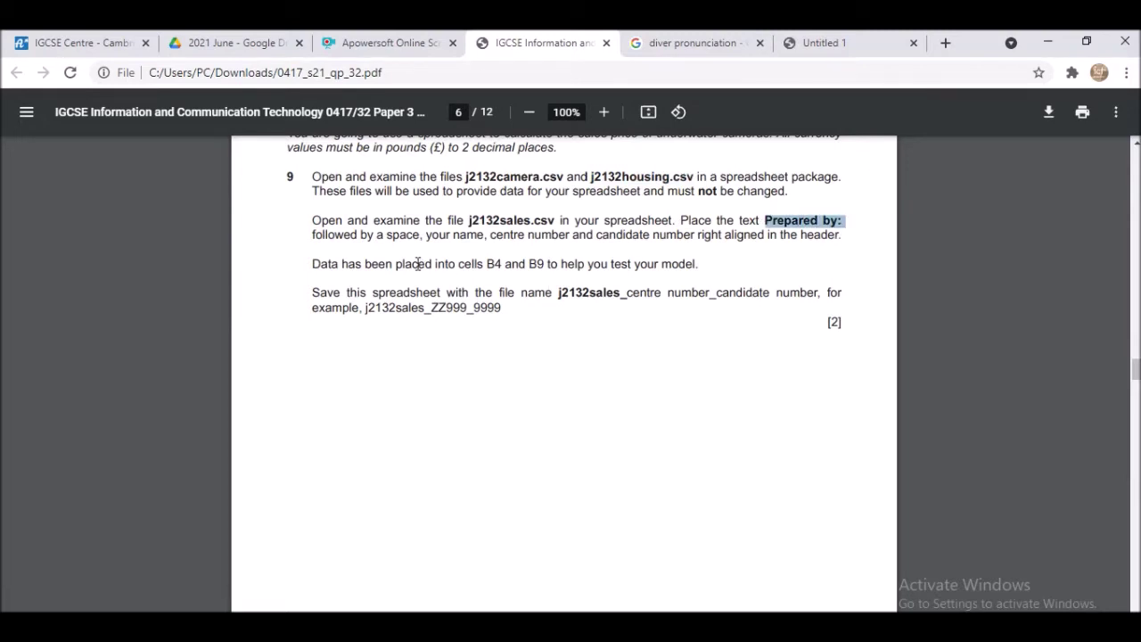
left_click(794, 629)
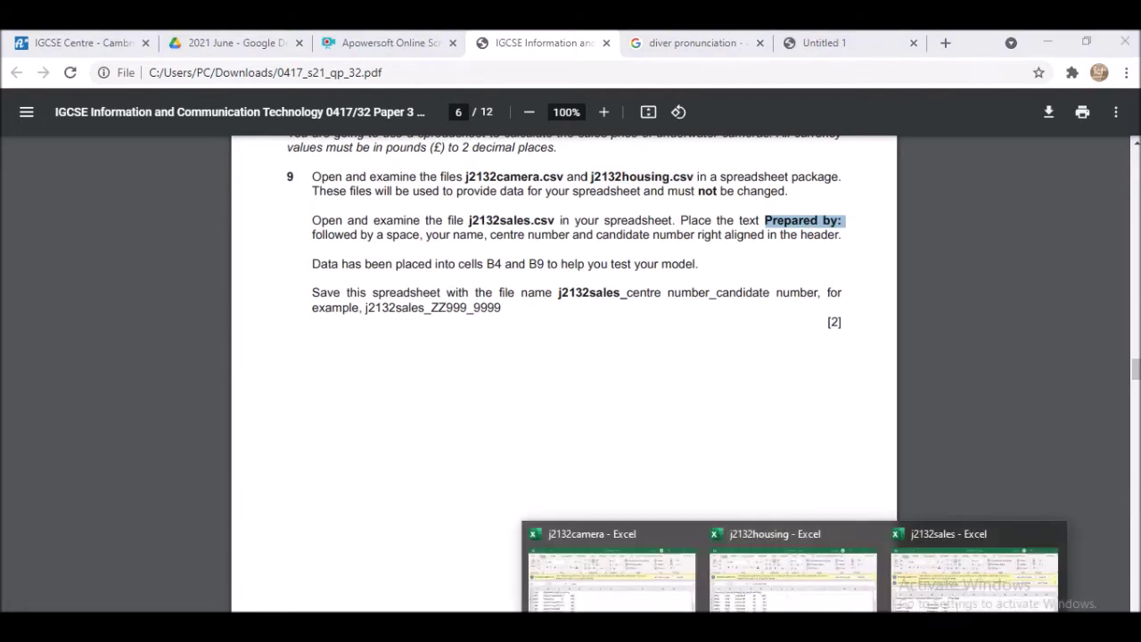
left_click(963, 607)
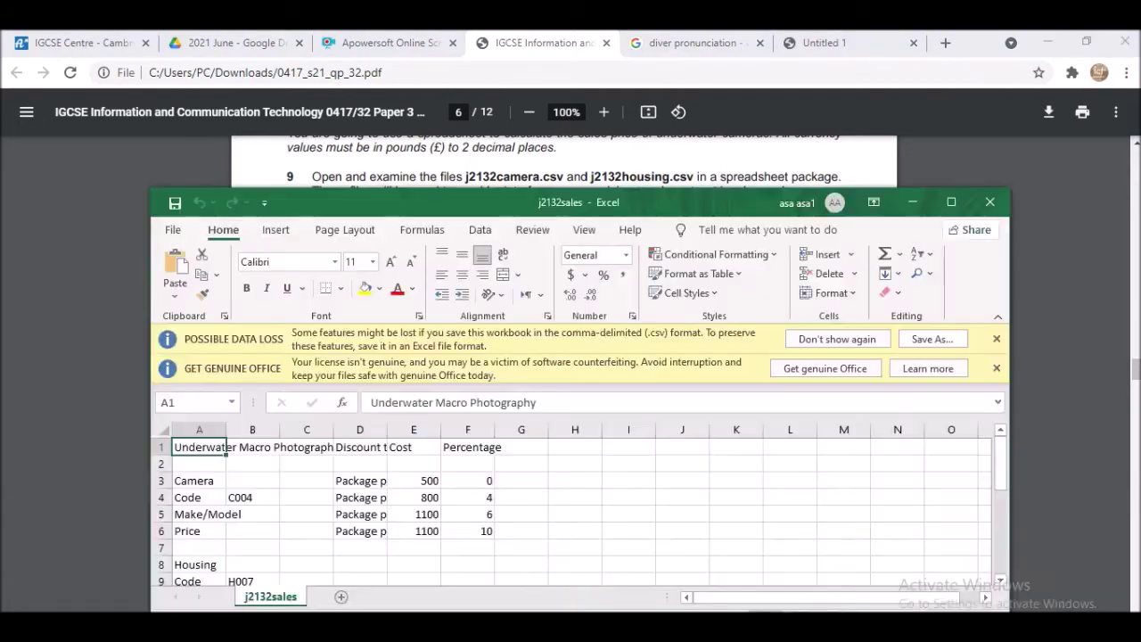
- Maximise the j2132sales window and dismiss the data-loss and genuine Office notices
left_click(948, 203)
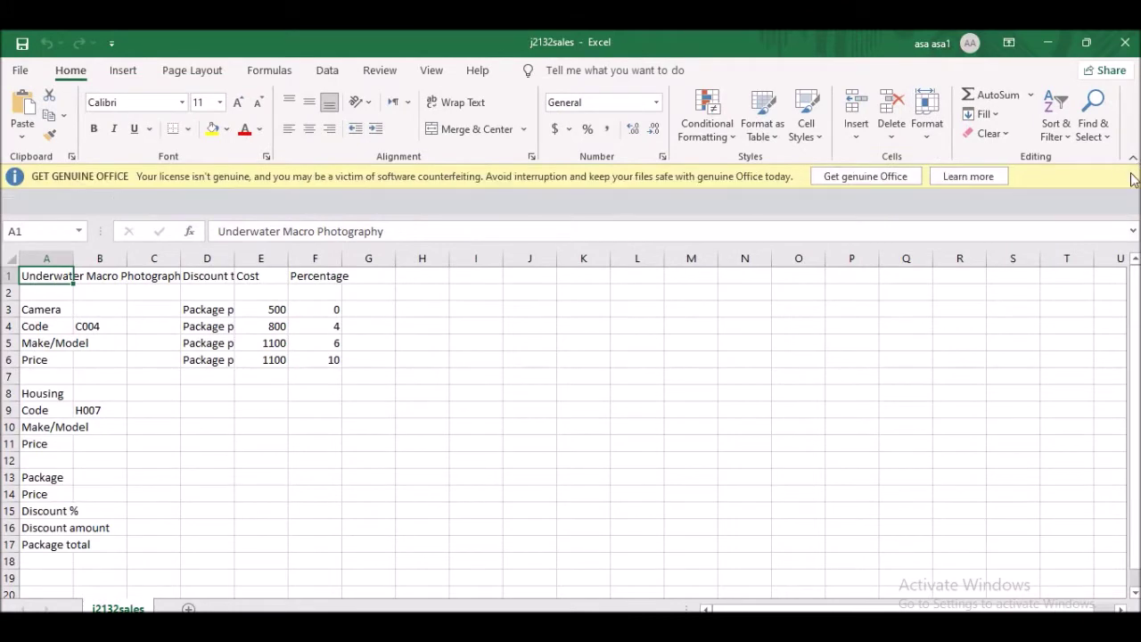
left_click(1131, 176)
left_click(1132, 175)
- Open Header & Footer editing and paste 'Prepared by:' into the centre header section
left_click(121, 70)
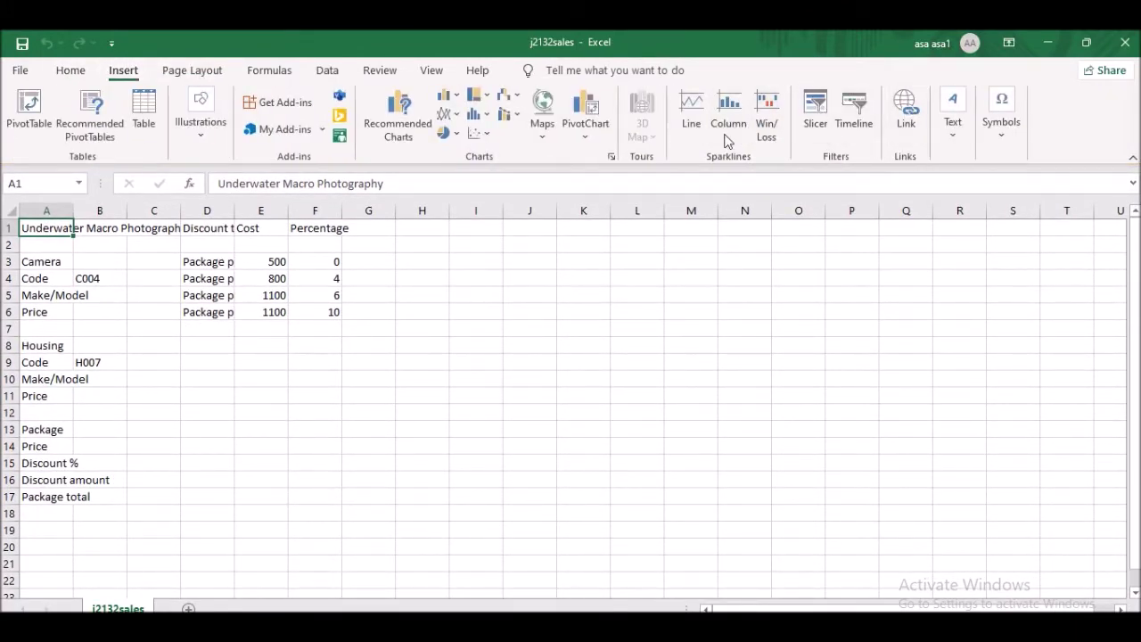
left_click(957, 134)
left_click(989, 207)
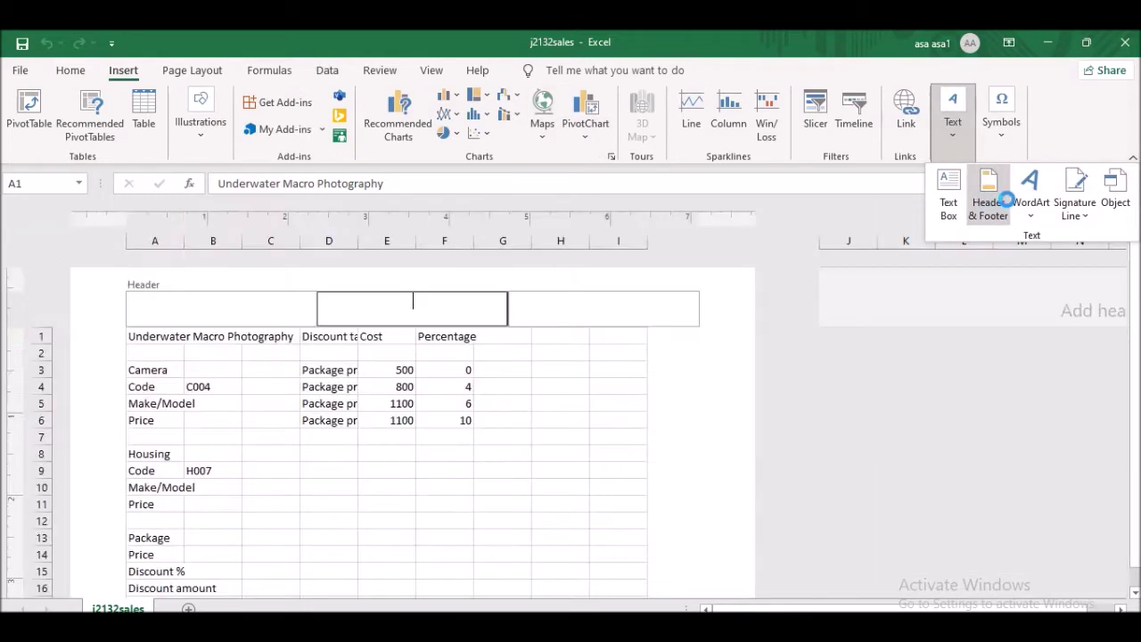
left_click(225, 309)
left_click(354, 316)
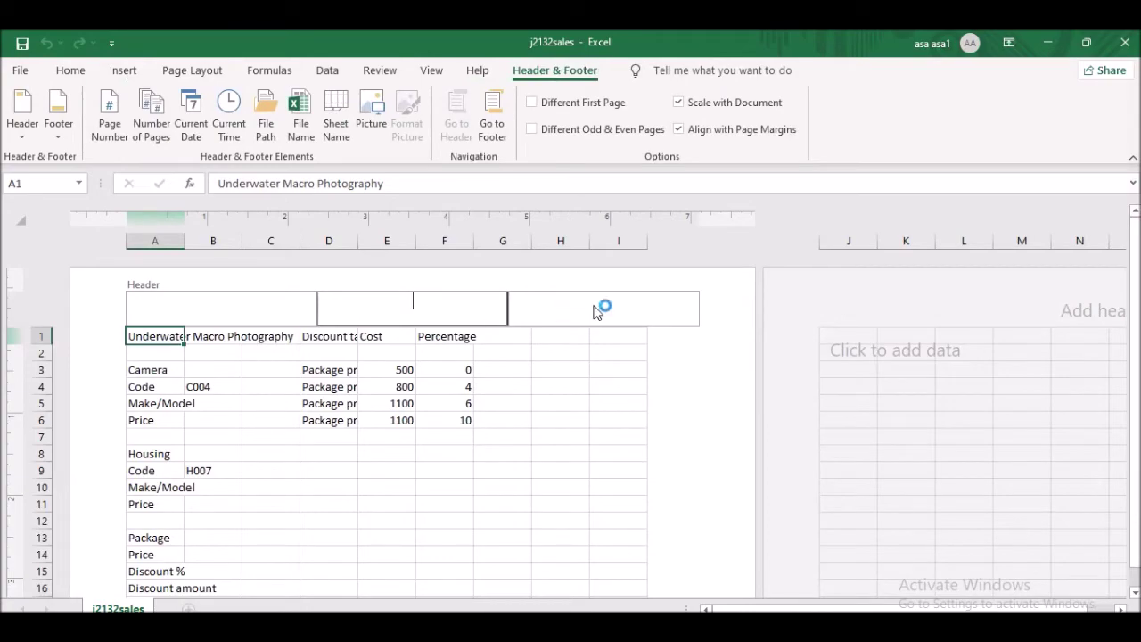
key("alt+Tab")
key("ctrl+v")
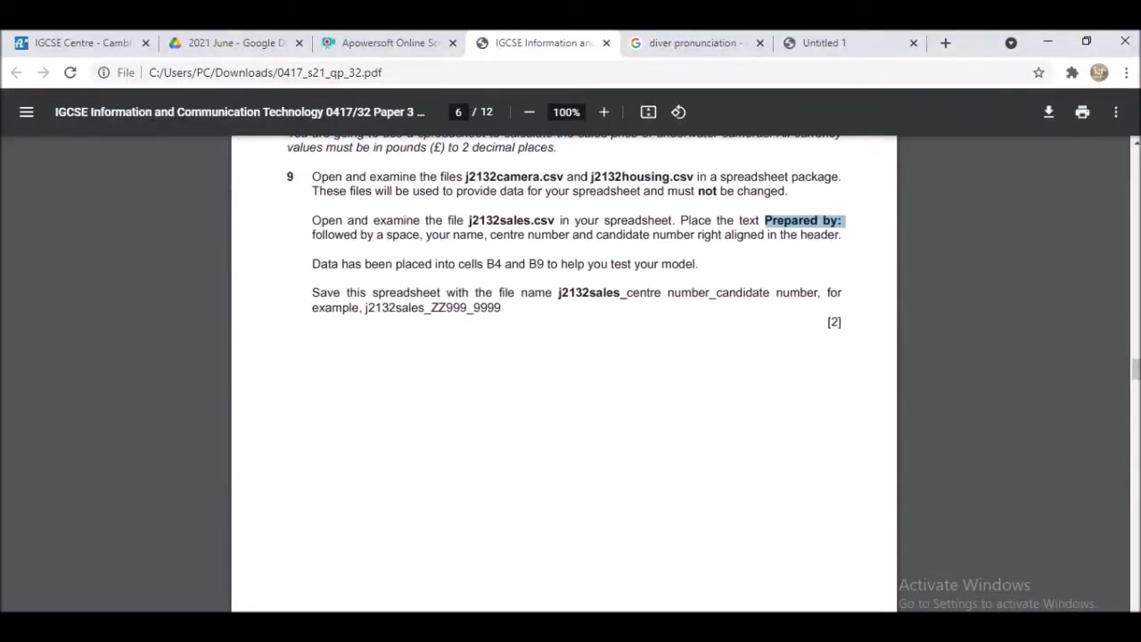
- After 'Prepared by:', enter the candidate's name, centre number and candidate number, fixing the surname's capitalisation
key("alt+Tab")
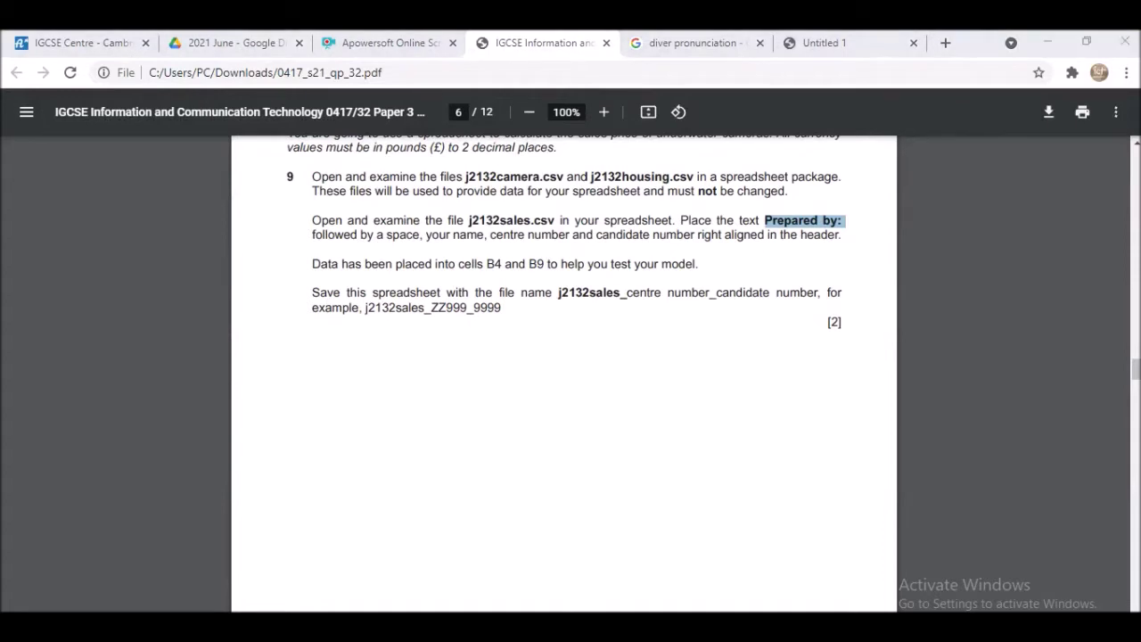
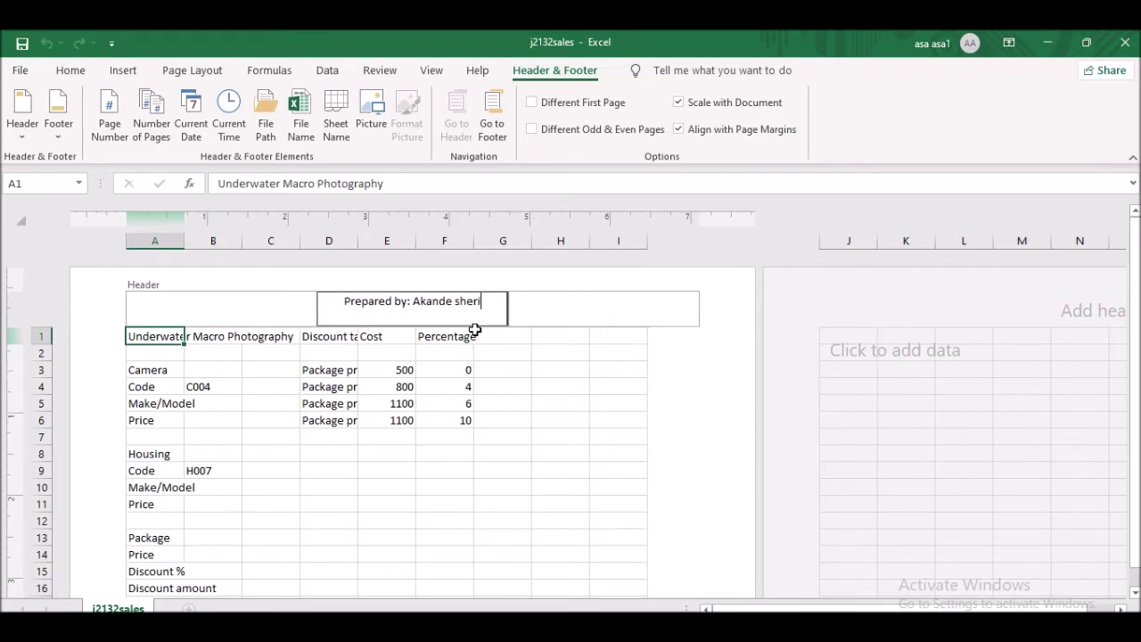
type("Sheriff")
key("alt+Tab")
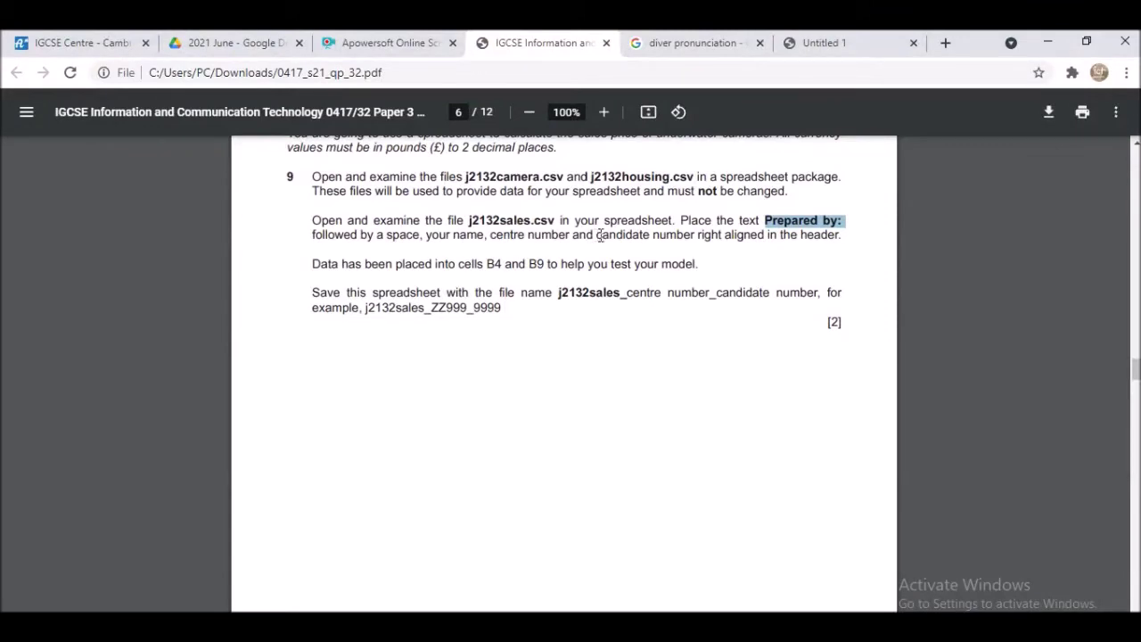
key("alt+Tab")
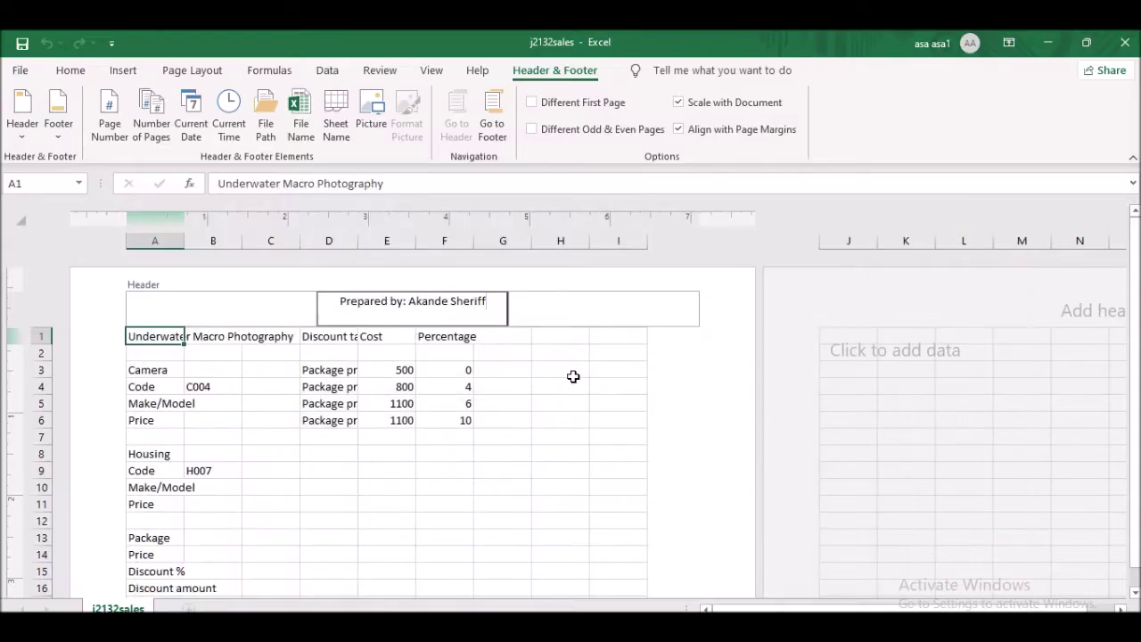
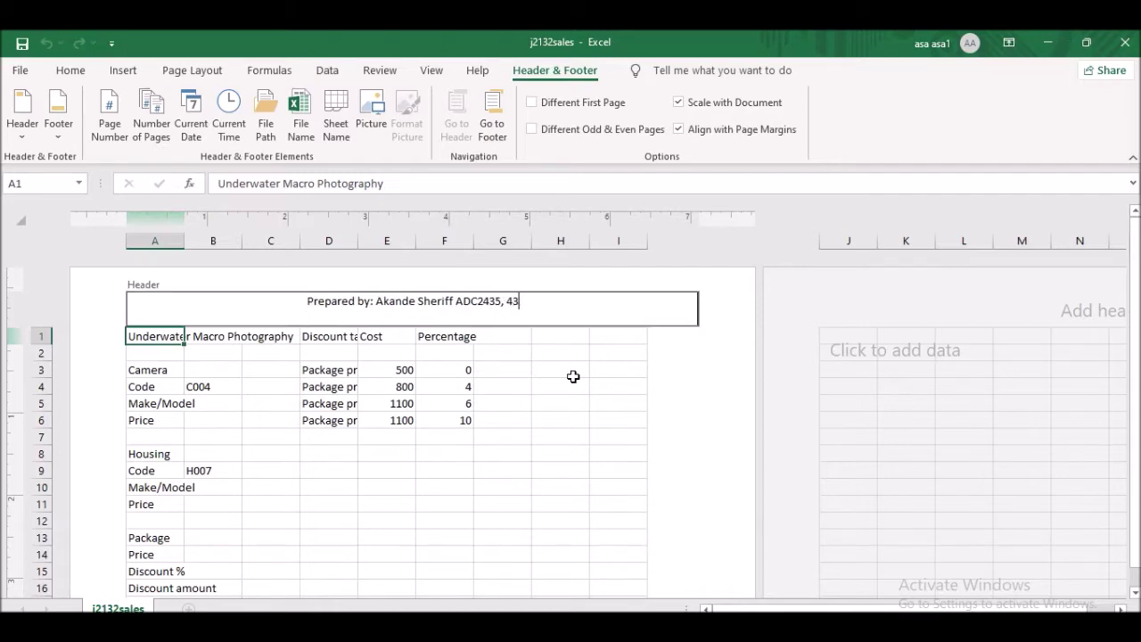
key("alt+Tab")
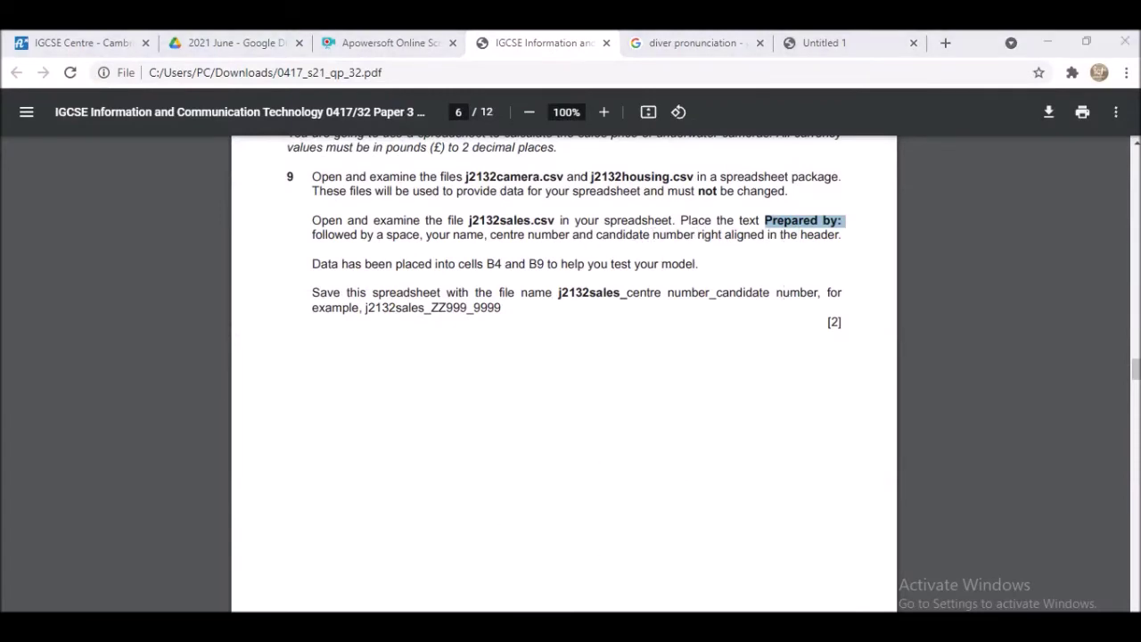
key("alt+Tab")
left_click(503, 369)
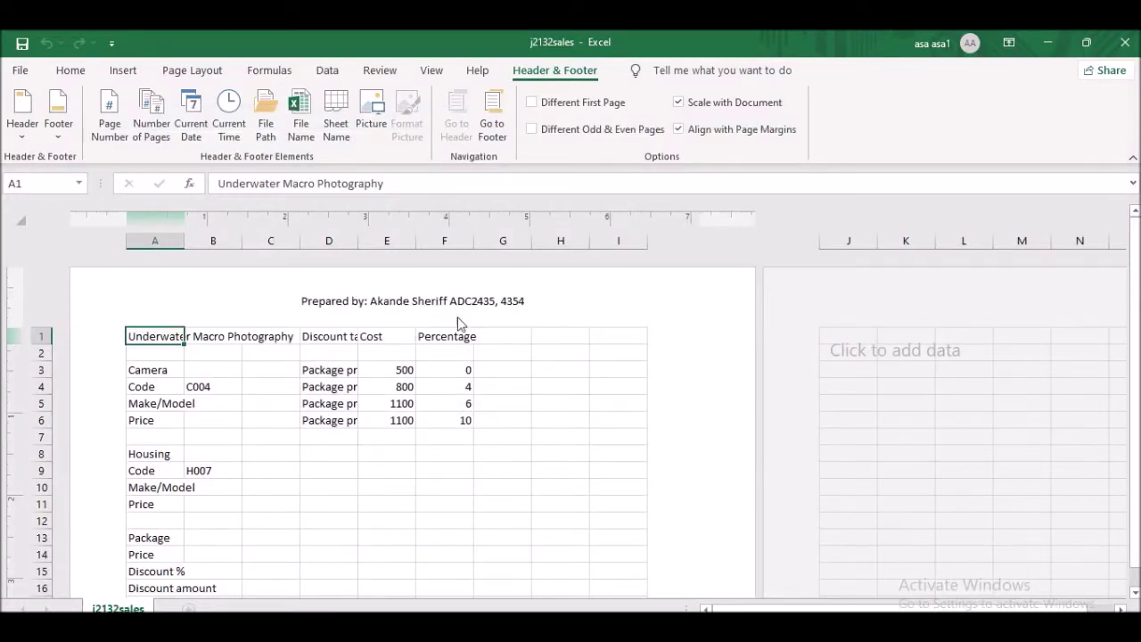
- Select the whole Prepared by line in the centre header and remove it
left_click(418, 304)
left_click(414, 303)
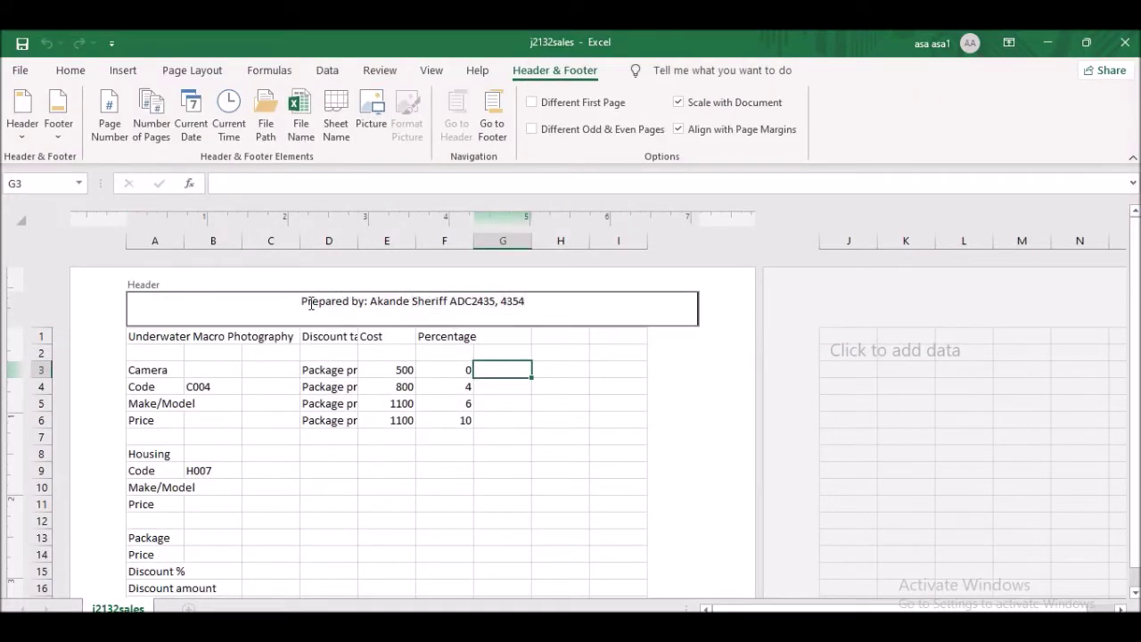
left_click_drag(303, 303, 522, 303)
left_click(451, 303)
double_click(456, 305)
double_click(430, 301)
left_click(449, 301)
left_click_drag(529, 301, 303, 303)
key("ctrl+c")
key("Delete")
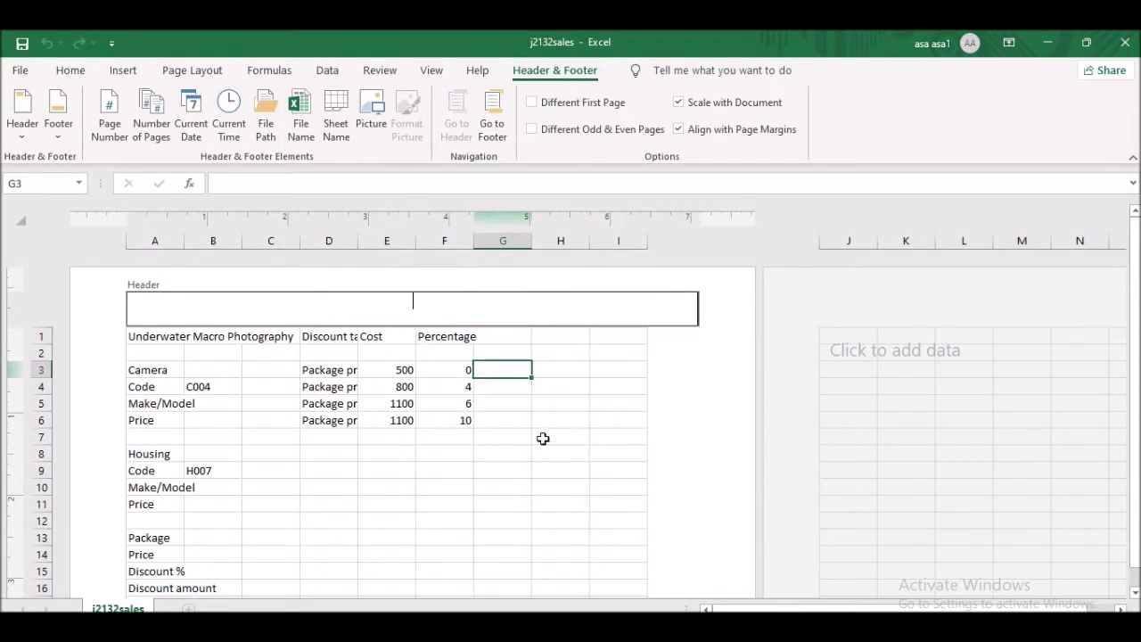
- Paste the Prepared by line into the right header section
left_click(542, 437)
left_click(557, 299)
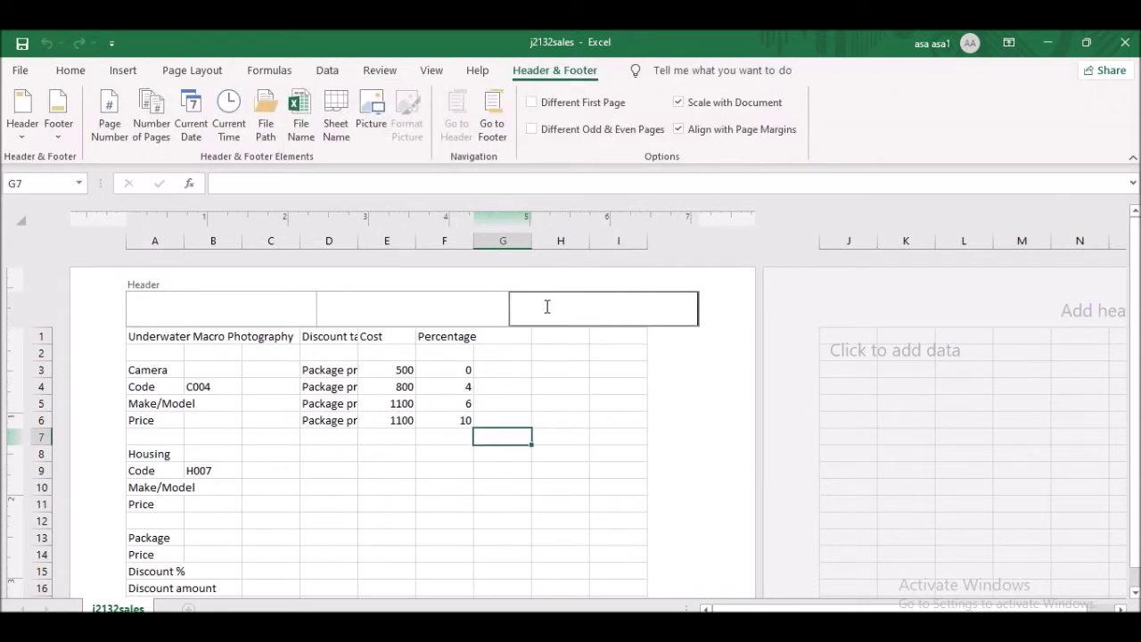
key("ctrl+v")
left_click(595, 403)
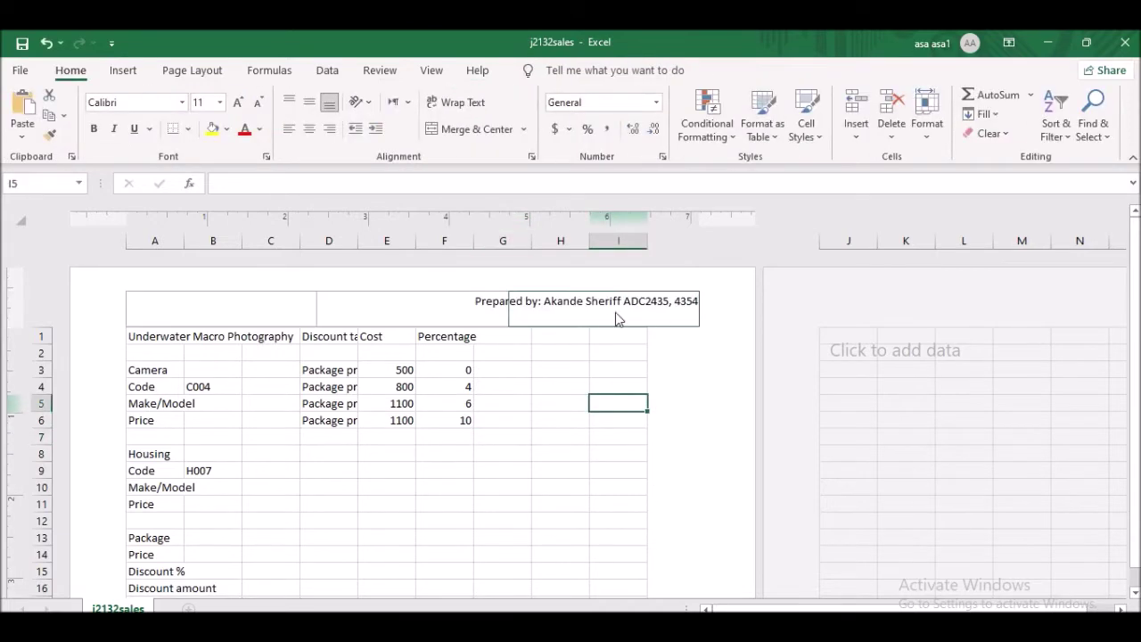
- Switch the j2132sales sheet from Page Layout back to Normal view
key("alt+Tab")
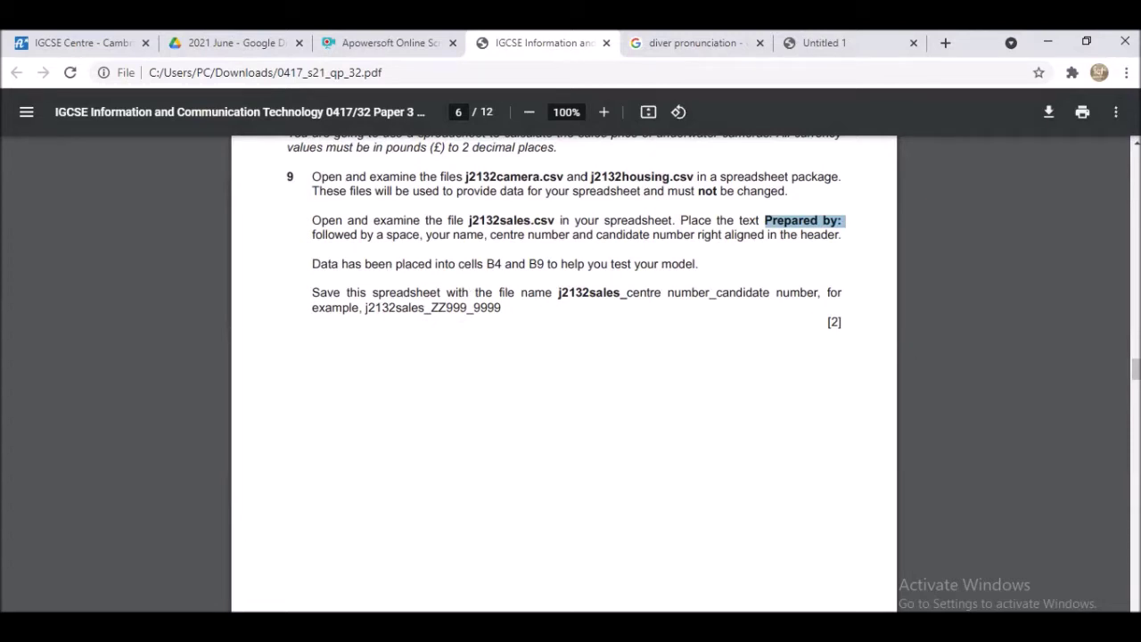
key("alt+Tab")
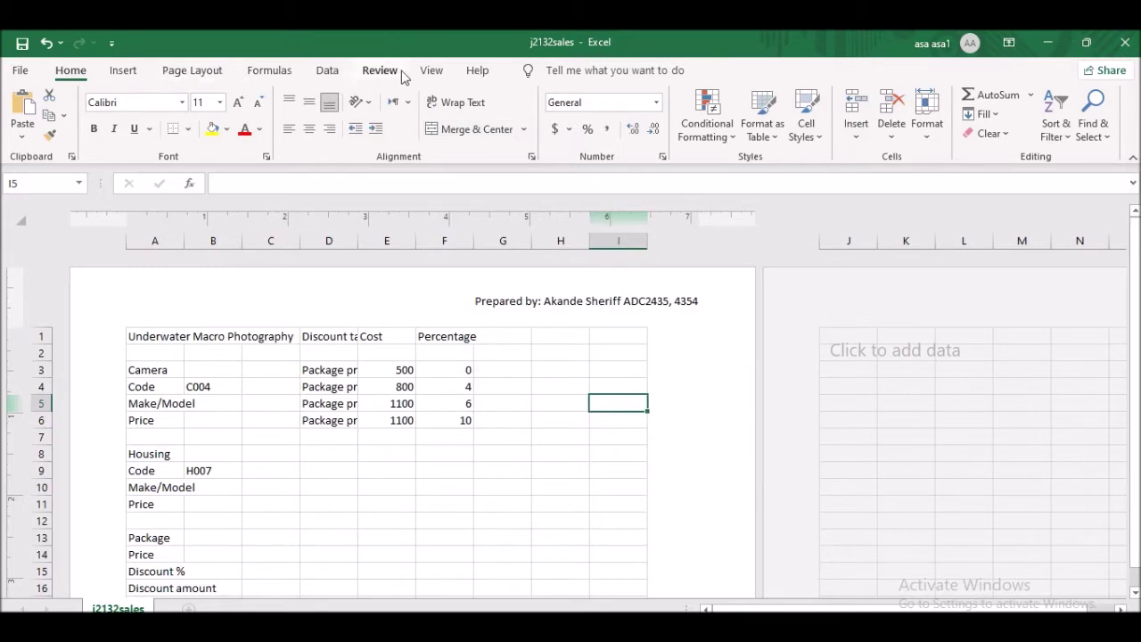
left_click(431, 71)
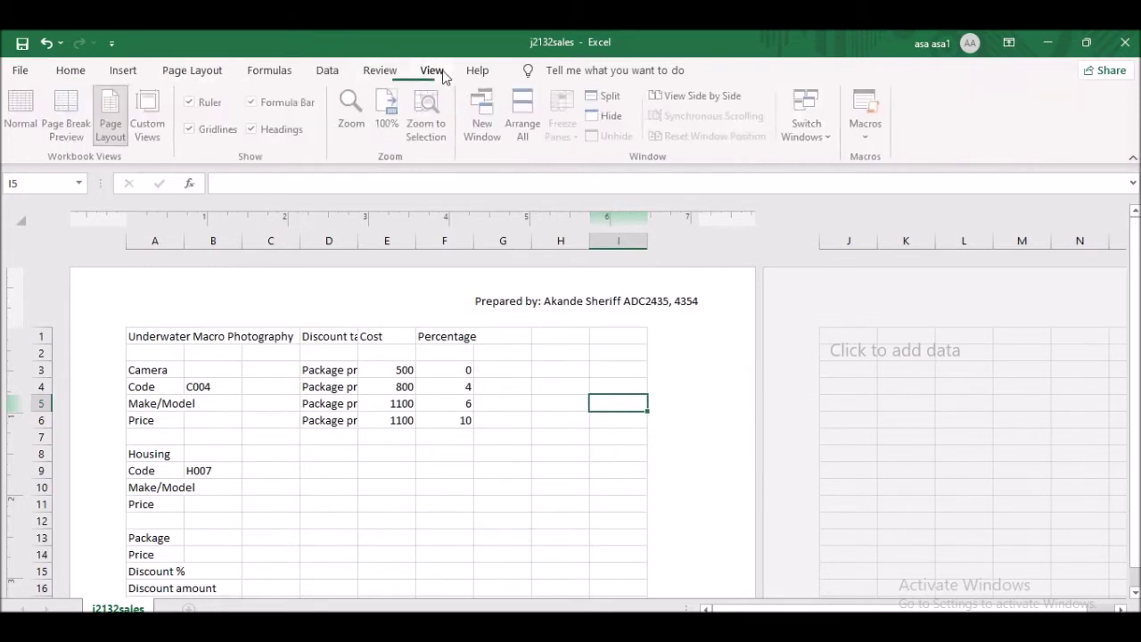
left_click(24, 113)
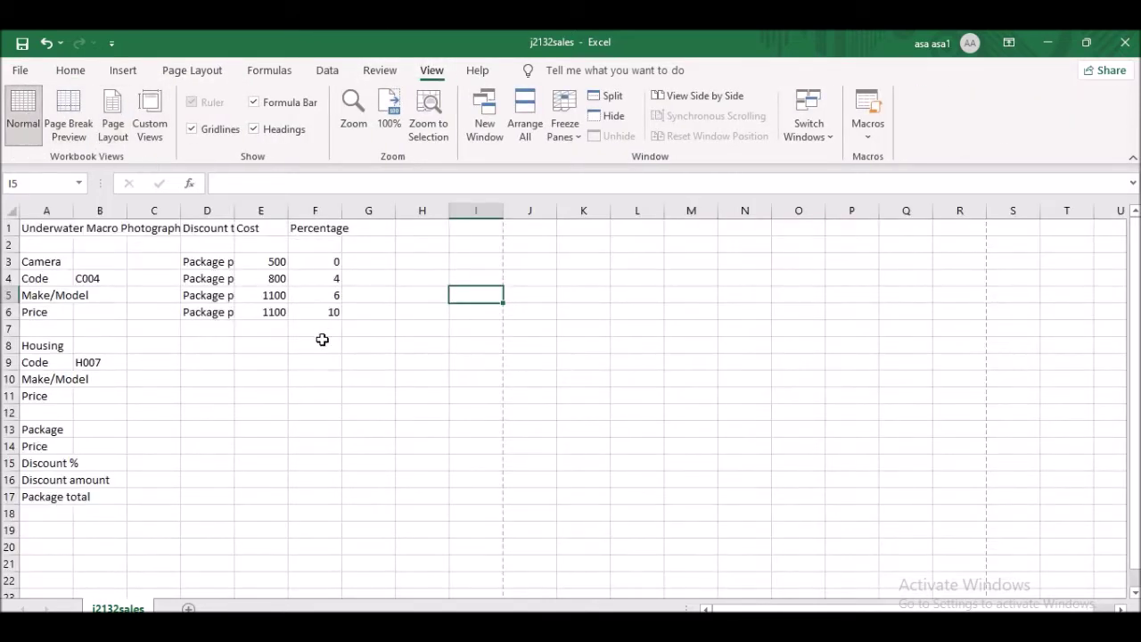
key("alt+Tab")
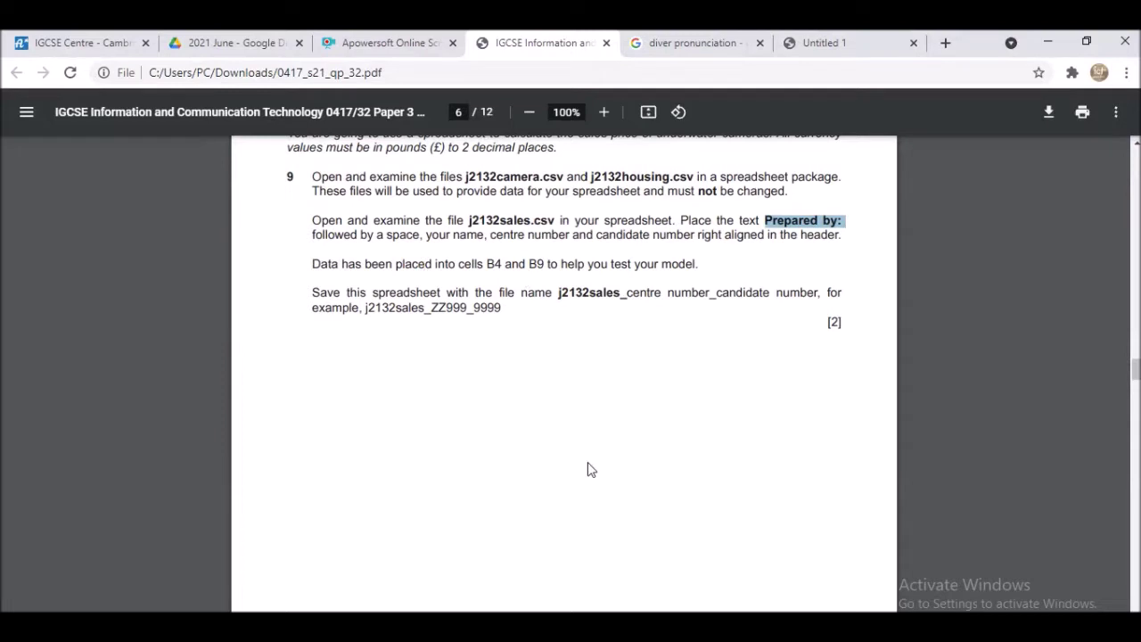
key("alt+Tab")
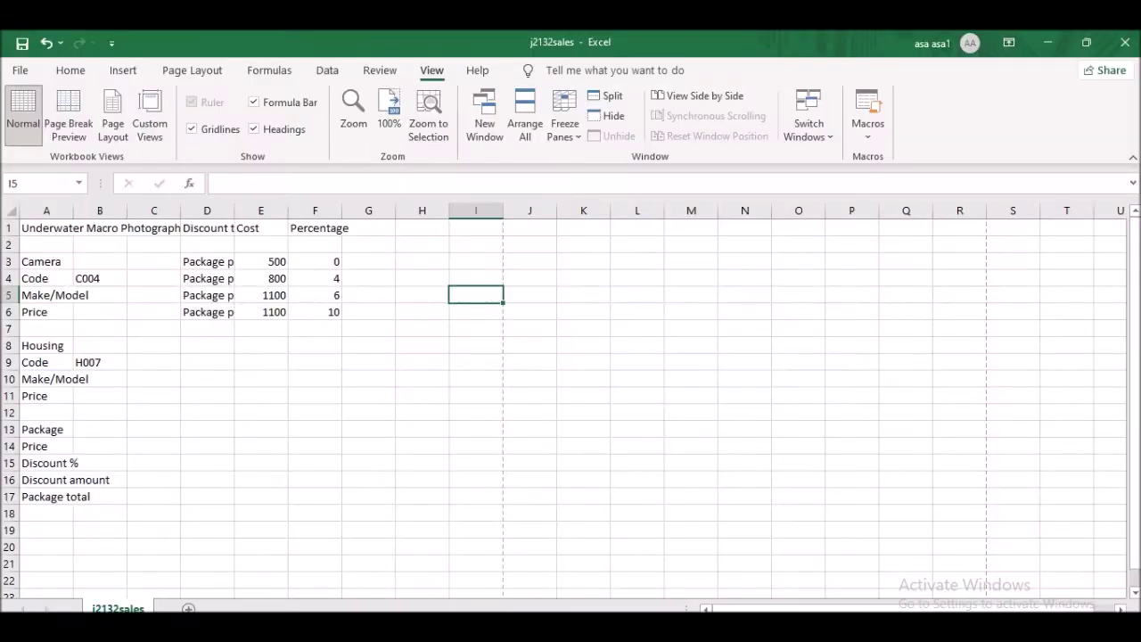
- Inspect camera code C004 in B4 and housing code H007 in B9, then return to question 9
left_click(97, 212)
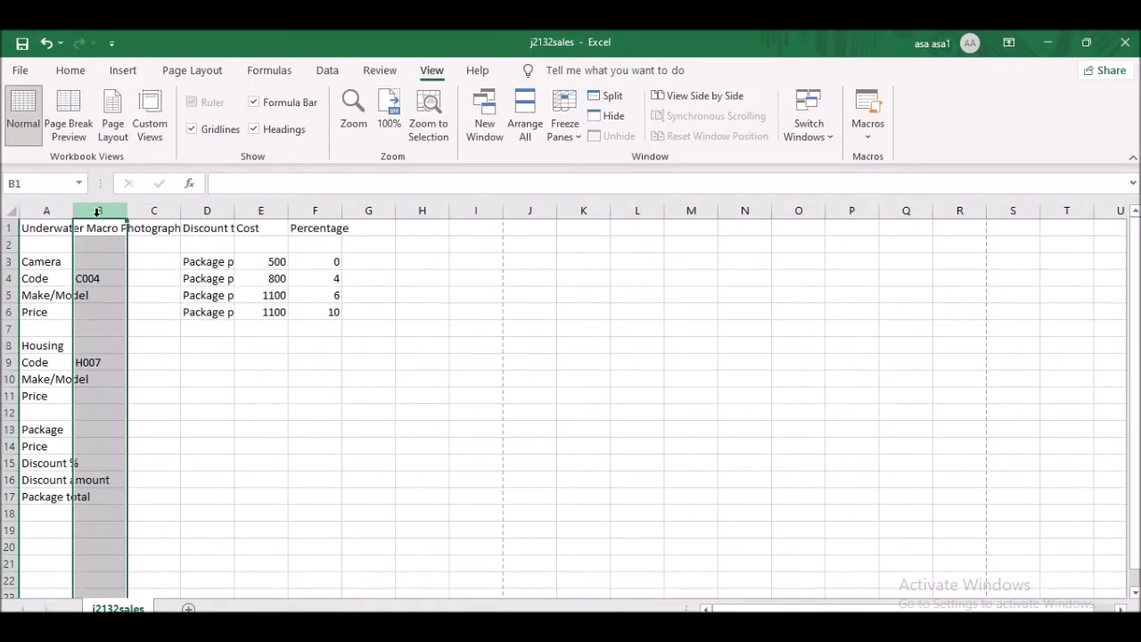
left_click(104, 278)
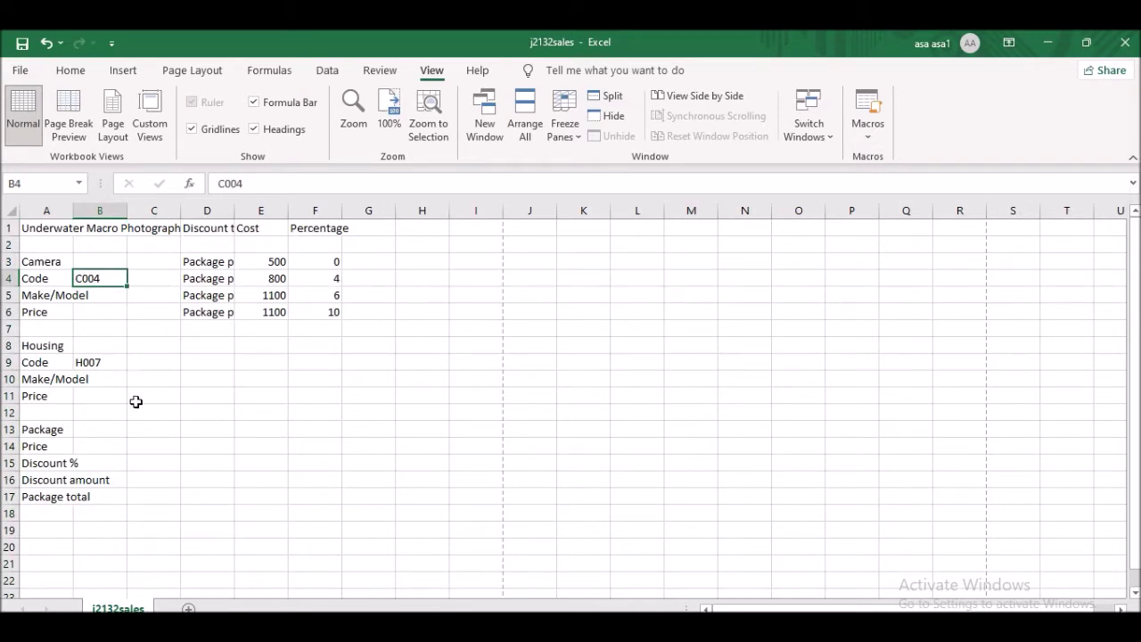
left_click(91, 365)
left_click(89, 340)
left_click(104, 280)
key("alt+Tab")
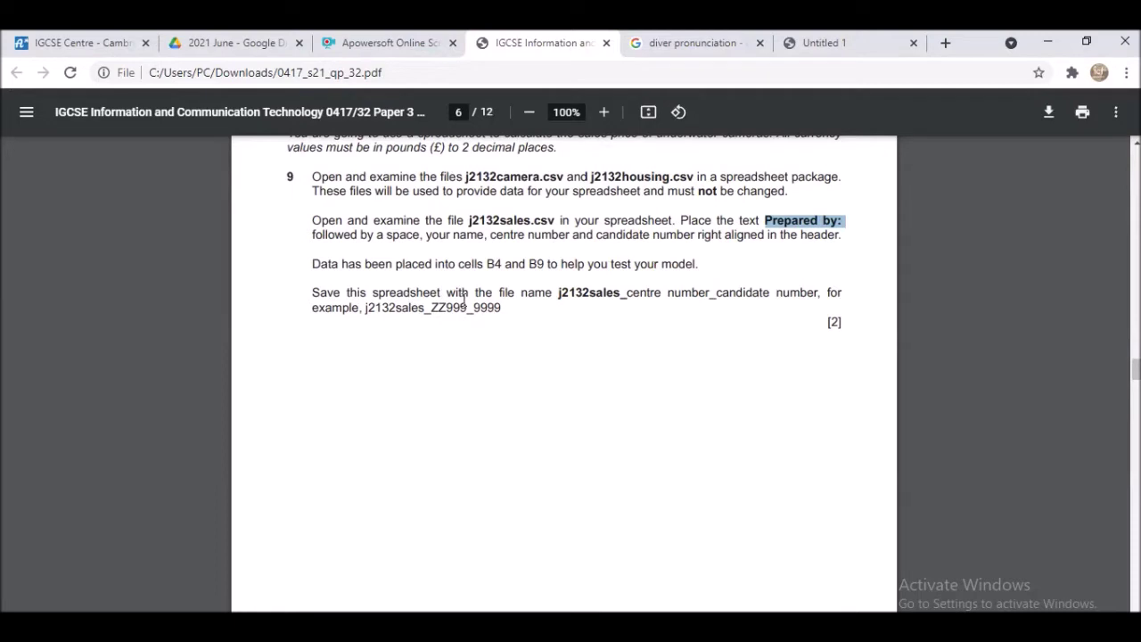
- Highlight the file name j2132sales_ in the save instruction and show the open Excel windows
left_click_drag(559, 296, 628, 295)
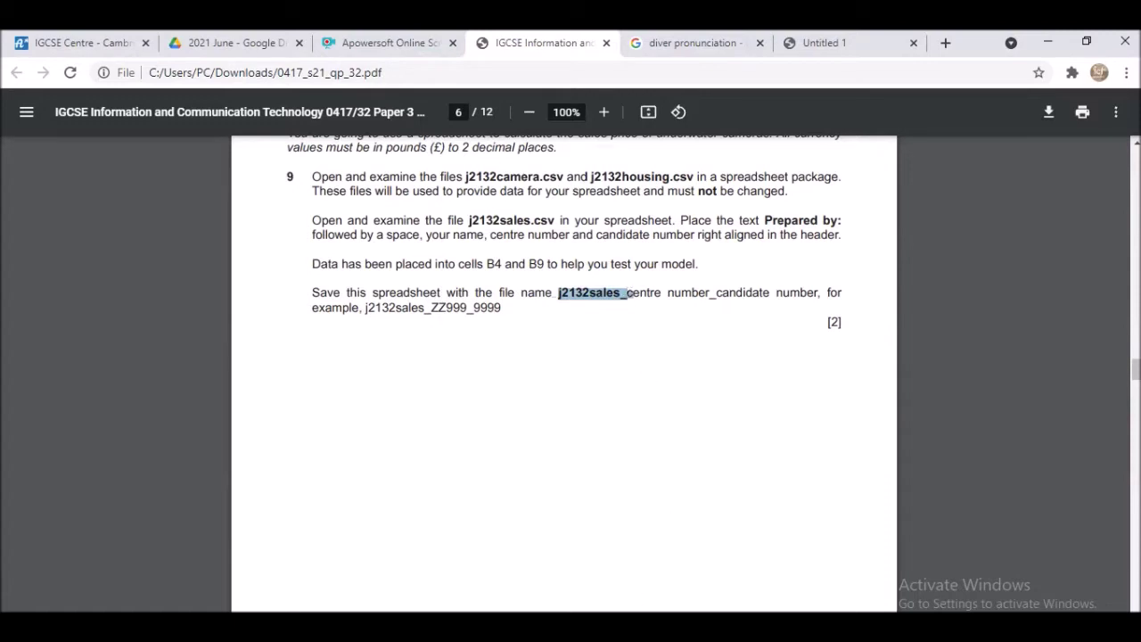
left_click(794, 629)
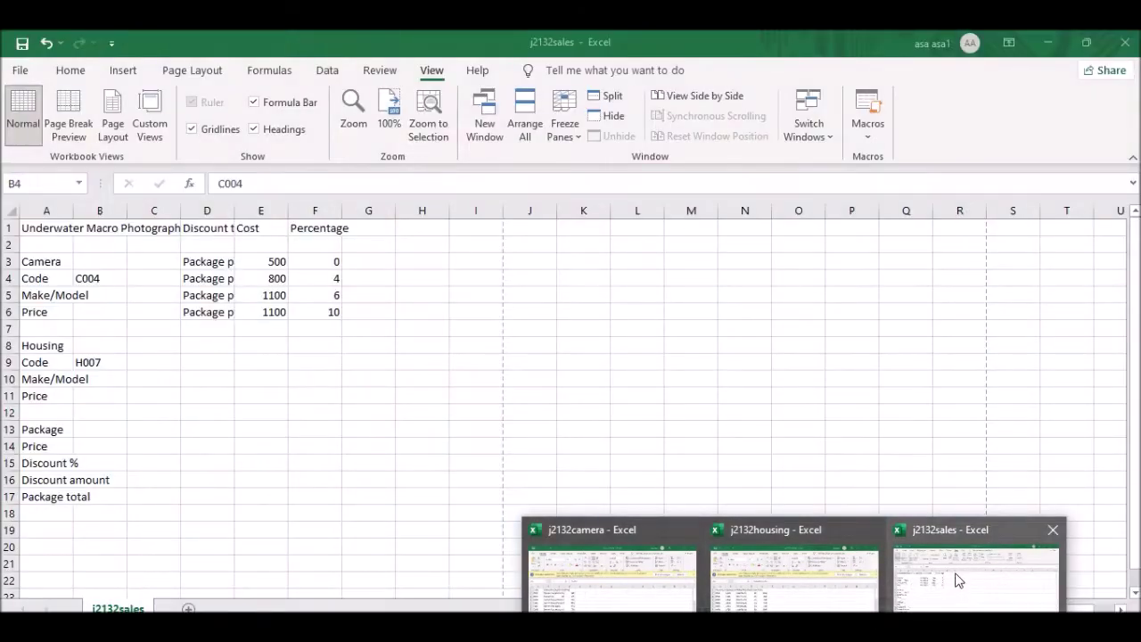
- Start Save As for j2132sales into the Confidential Source Files June 2021 folder
left_click(956, 584)
left_click(15, 68)
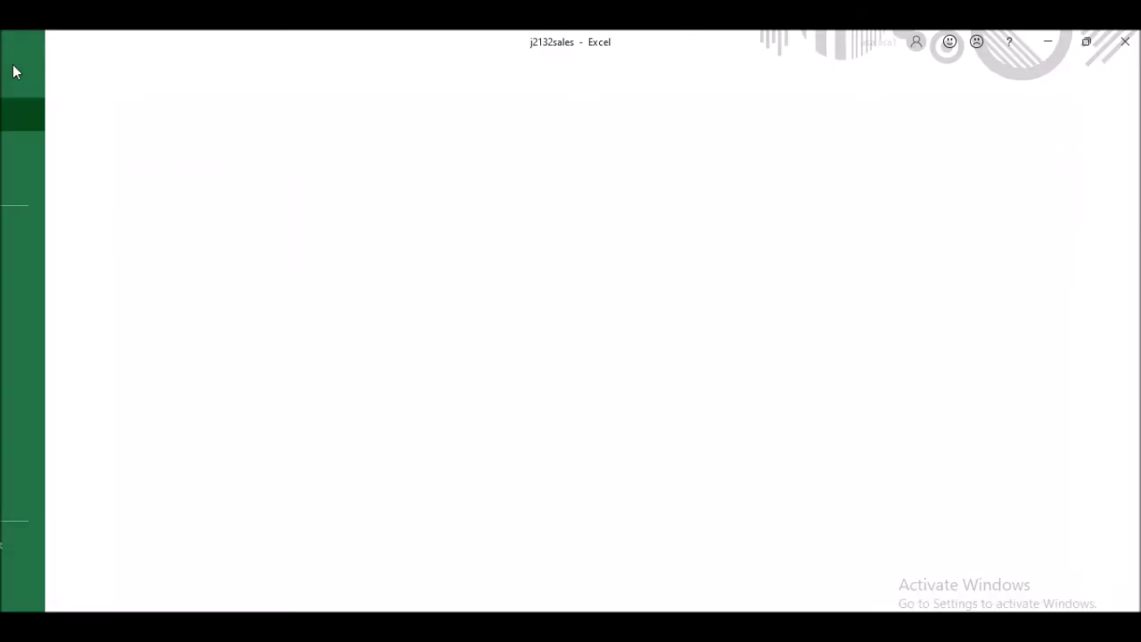
left_click(67, 294)
left_click(312, 274)
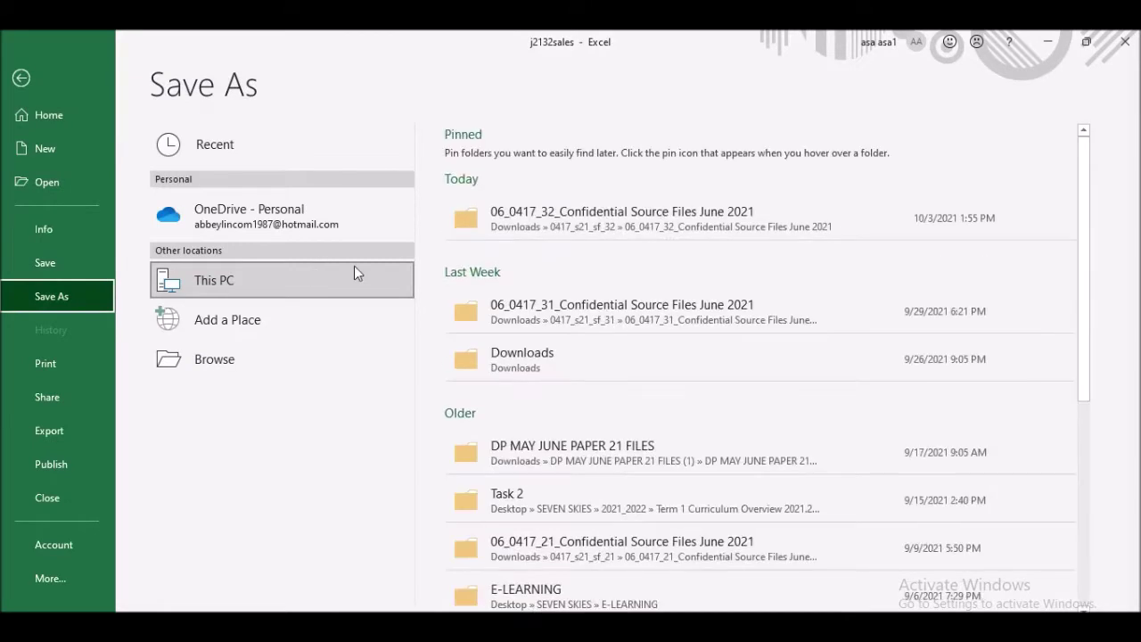
left_click(599, 229)
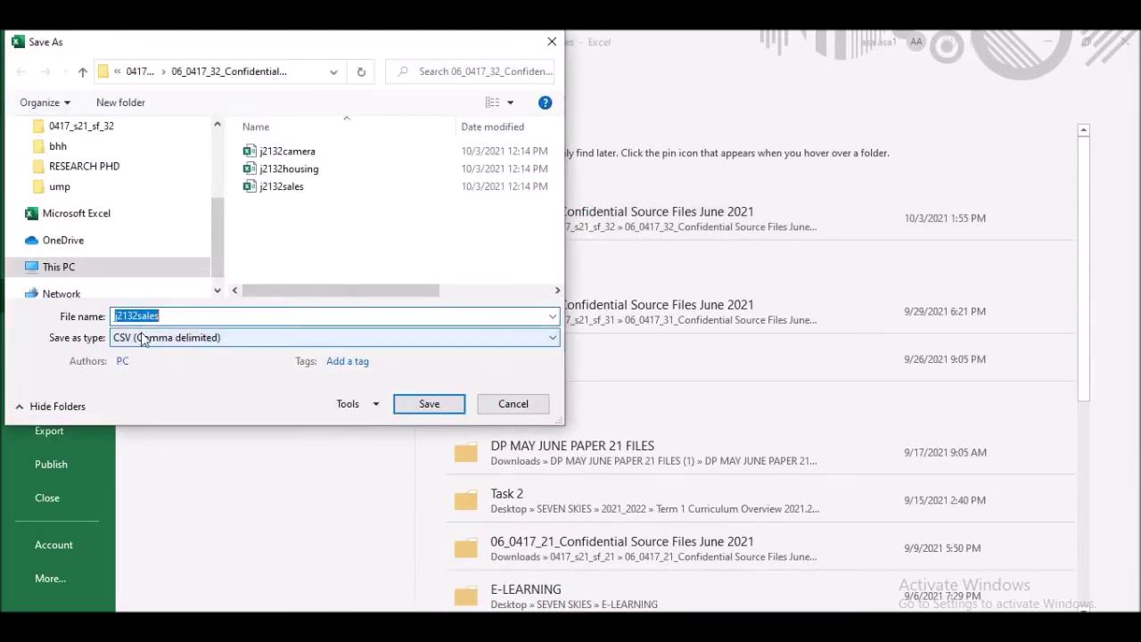
- Save it as an Excel Workbook named j2132sales_ plus the centre and candidate numbers
left_click(177, 317)
type("_c")
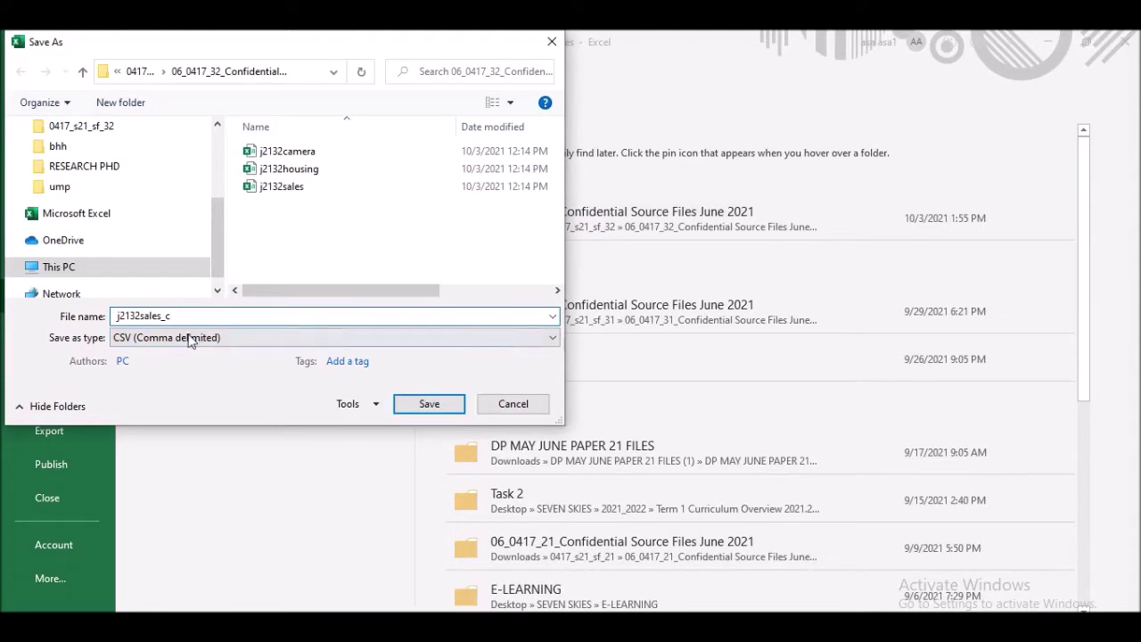
left_click(145, 341)
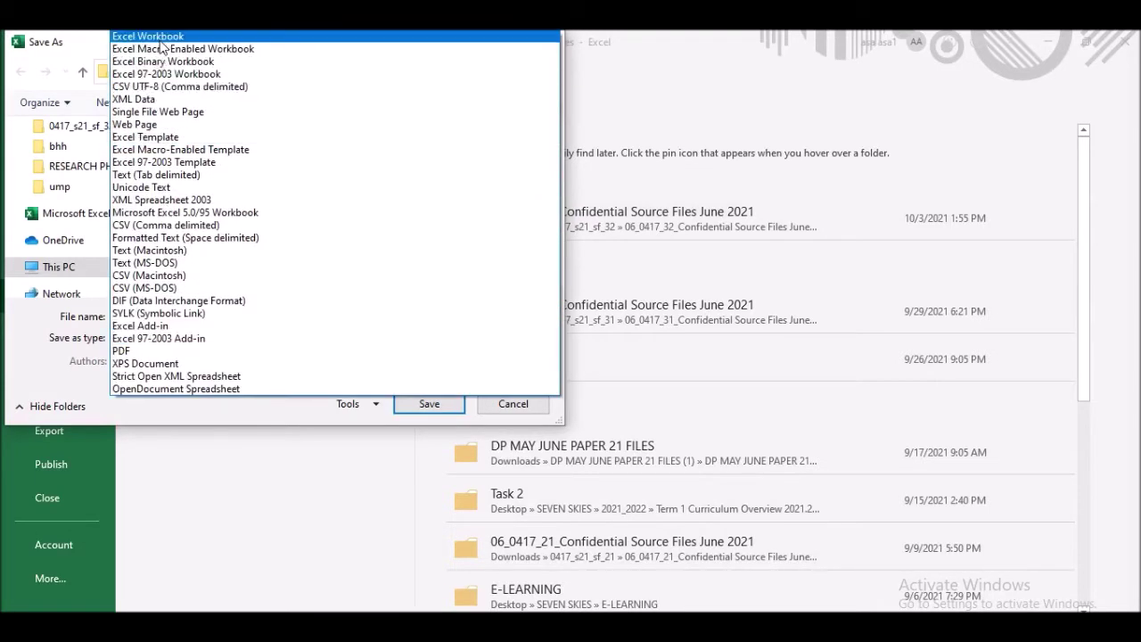
left_click(148, 36)
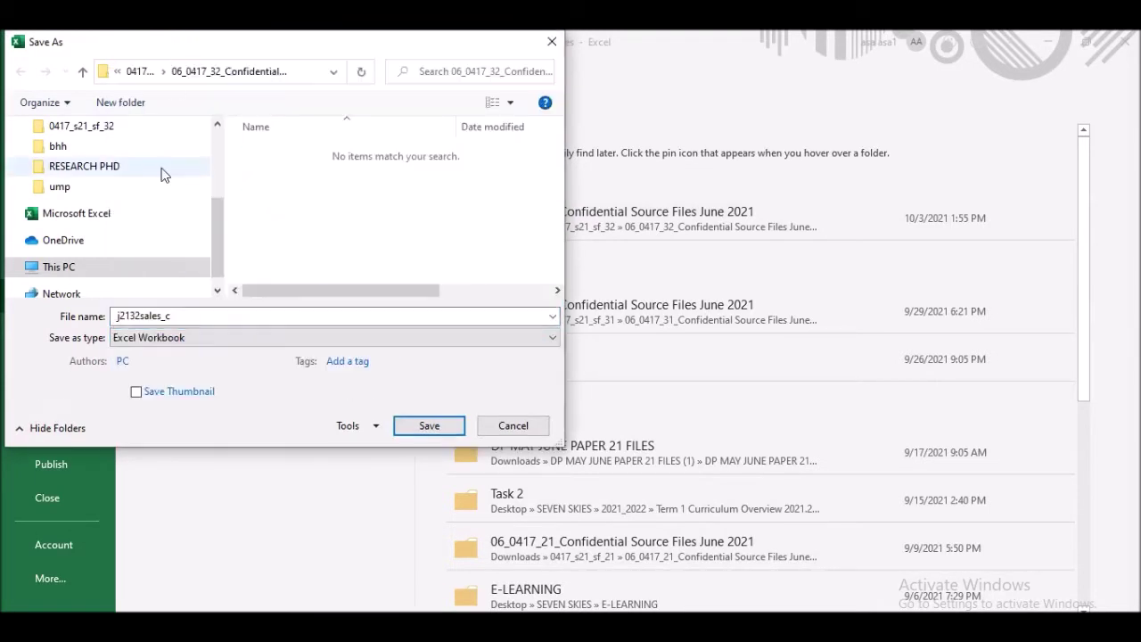
double_click(191, 315)
left_click(194, 317)
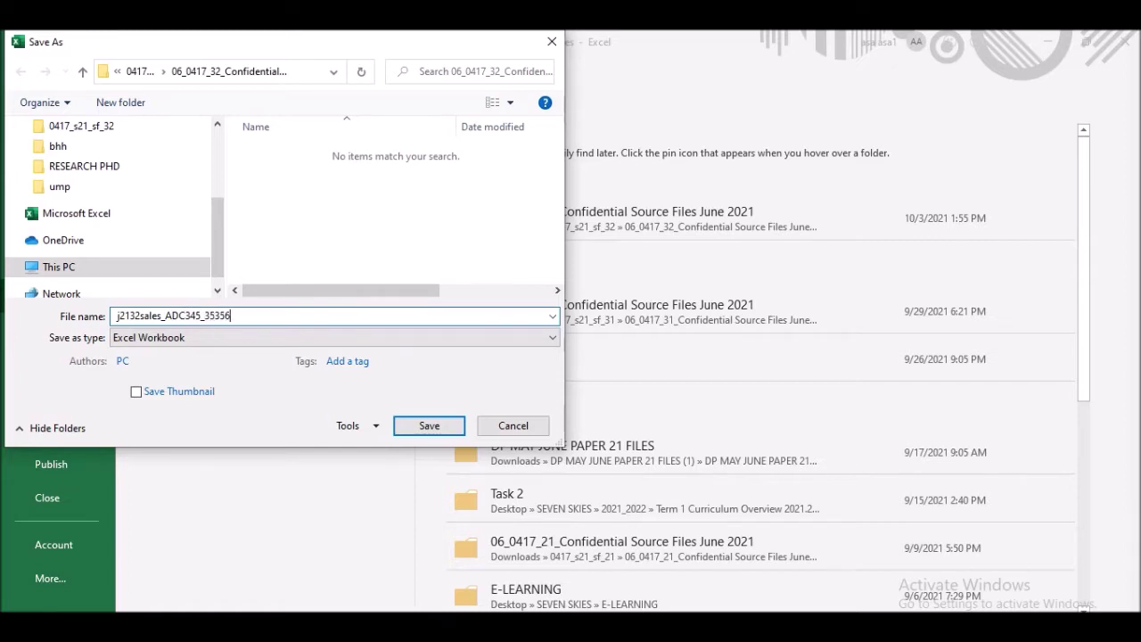
left_click(431, 425)
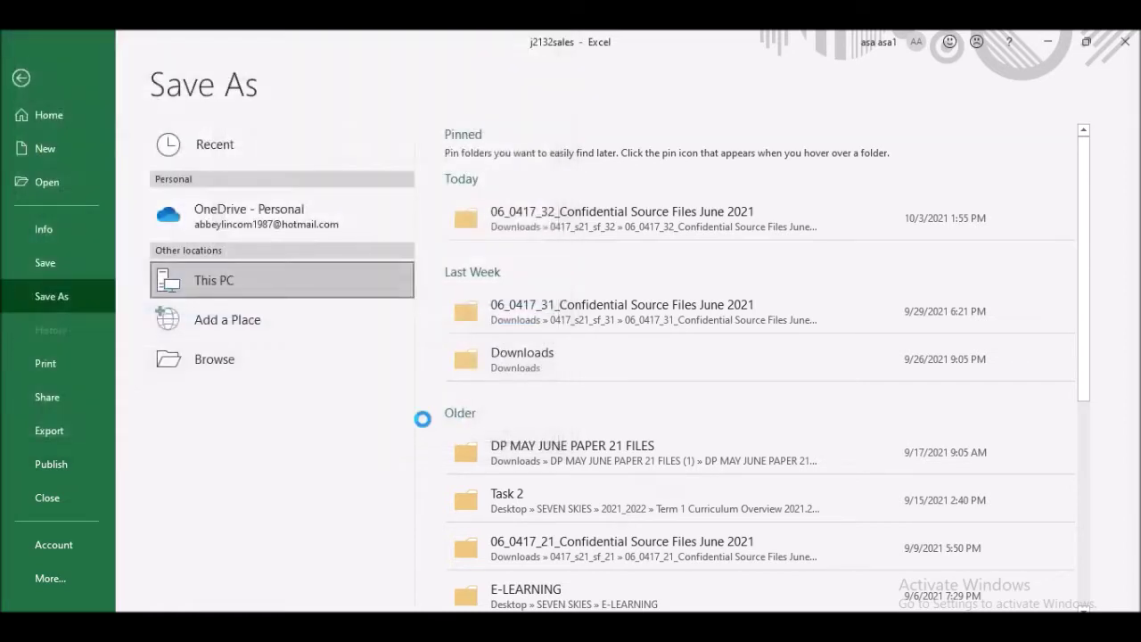
- Scroll the exam PDF to question 10's target layout on page 7, with its 36- and 18-point headings
key("alt+Tab")
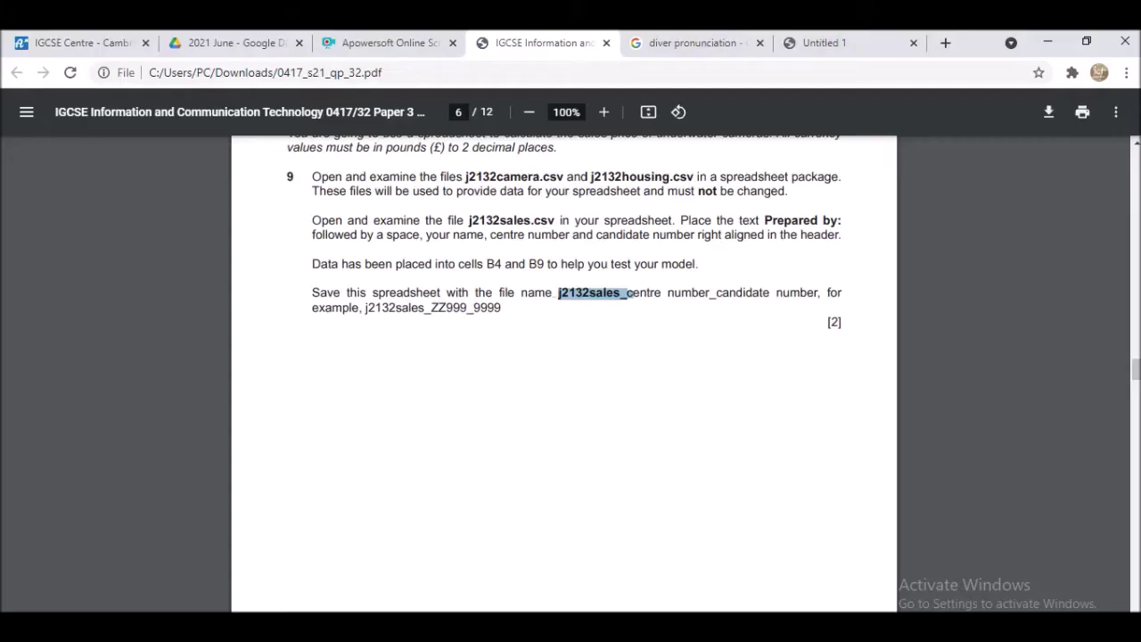
scroll(436, 321, "down", 10)
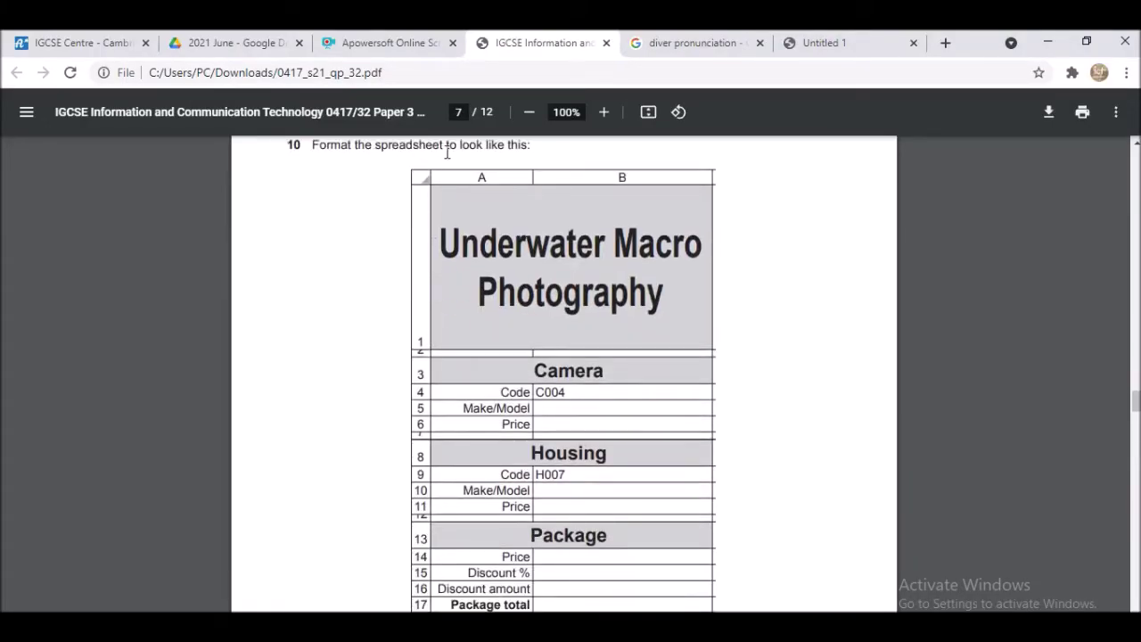
scroll(703, 333, "down", 3)
scroll(703, 333, "up", 2)
scroll(704, 339, "up", 2)
scroll(519, 458, "down", 2)
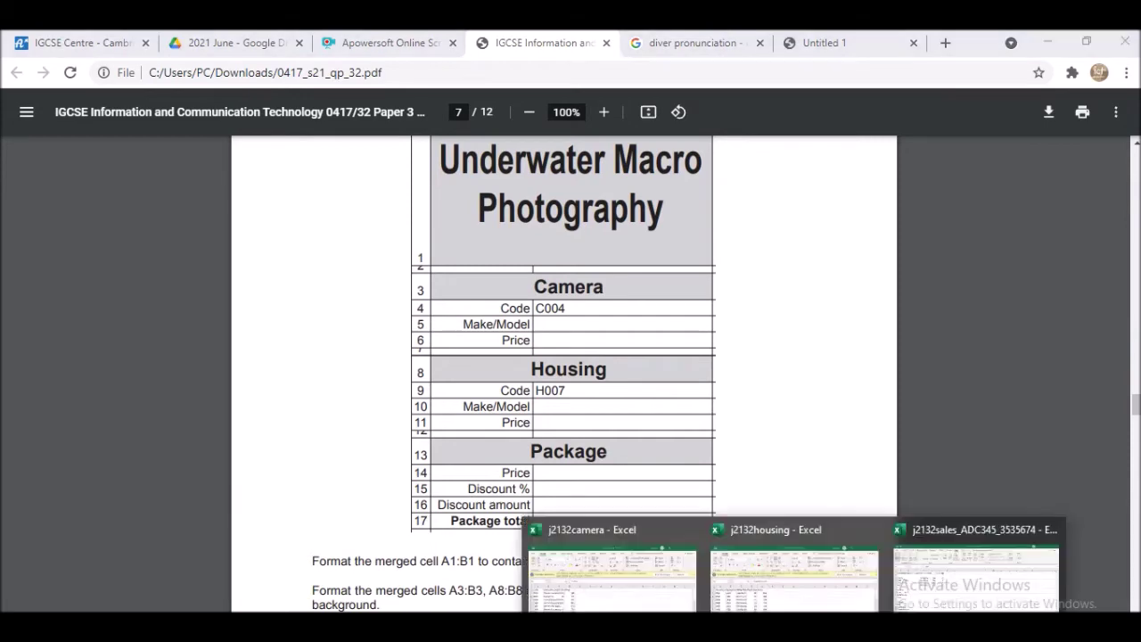
- Auto-fit all column widths in the j2132sales sheet to their contents
left_click(968, 580)
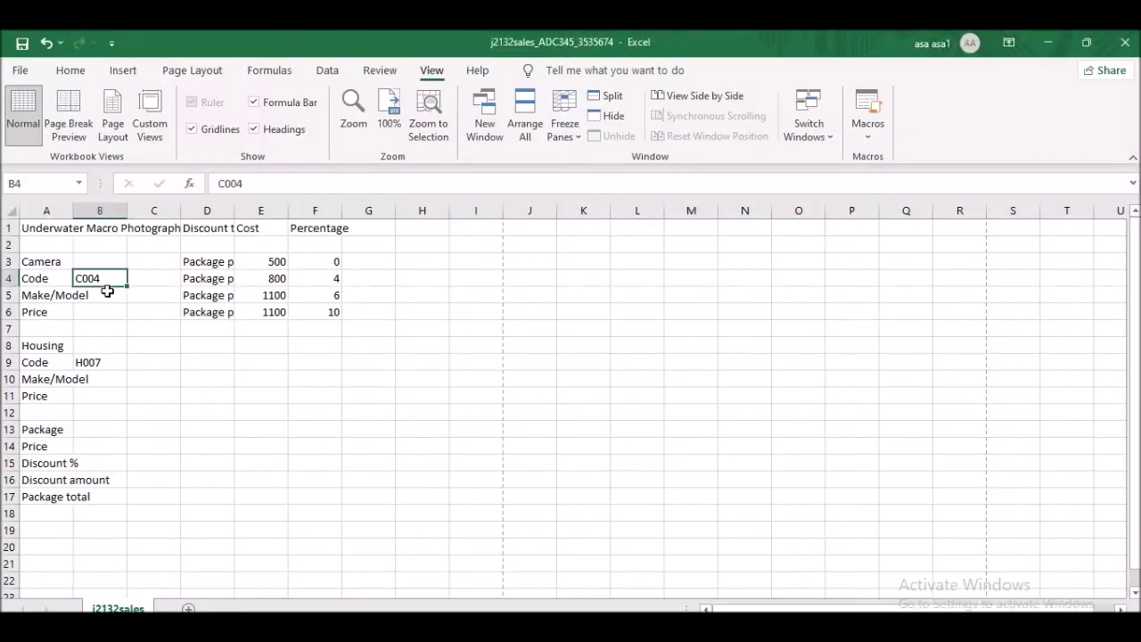
left_click(42, 228)
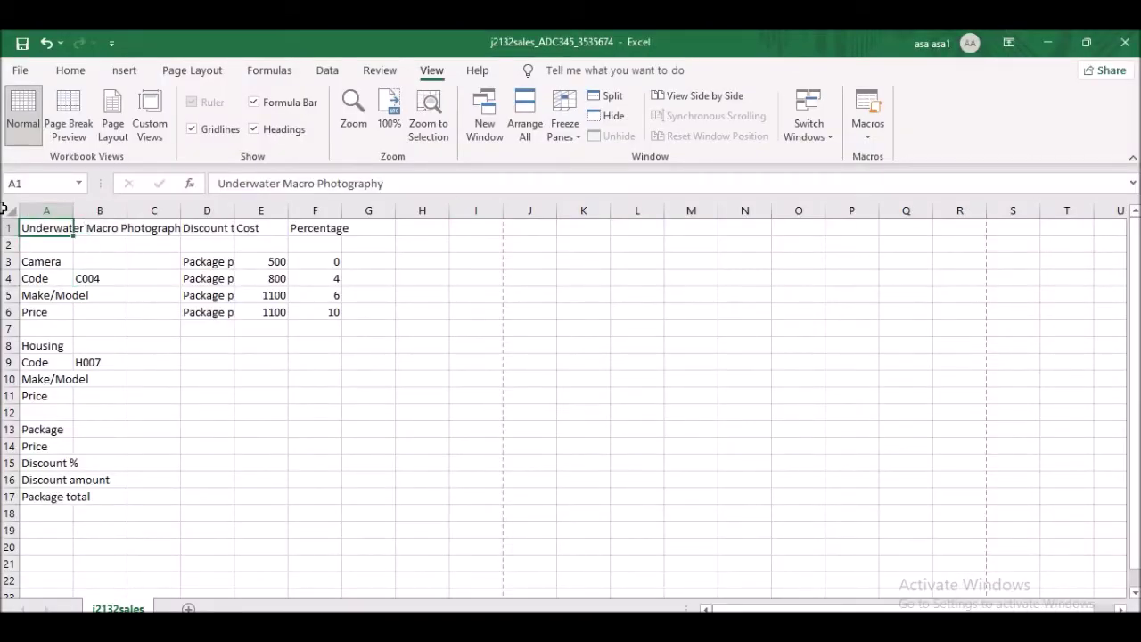
left_click(7, 211)
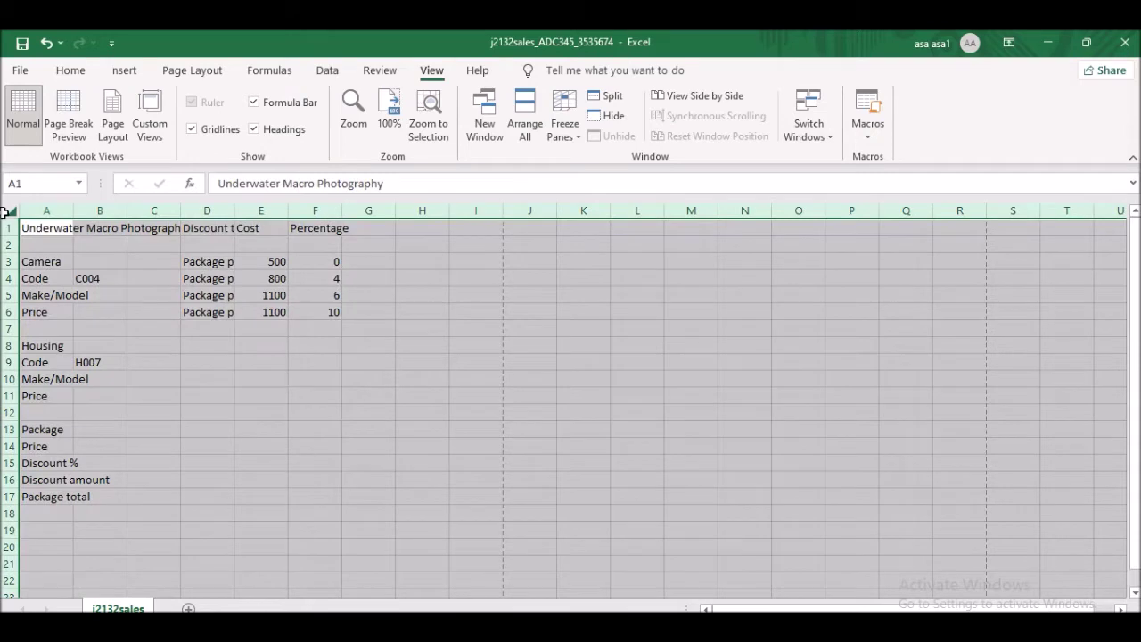
double_click(71, 207)
left_click(211, 210)
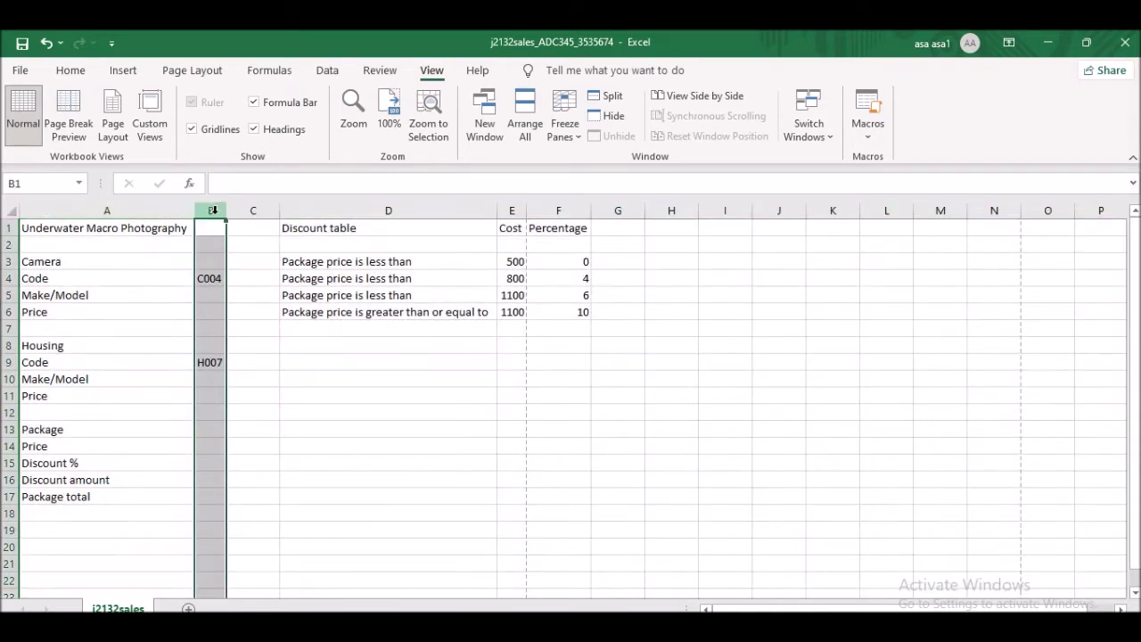
- Recheck the exam's formatting instructions, then select the labelled block A1:B17
key("alt+Tab")
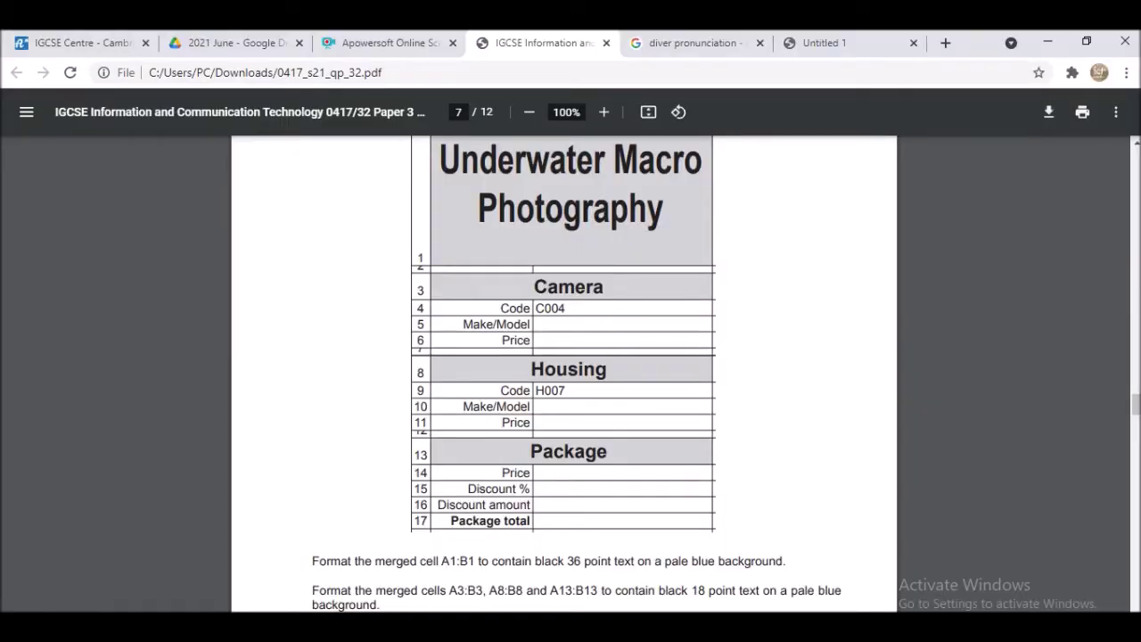
key("alt+Tab")
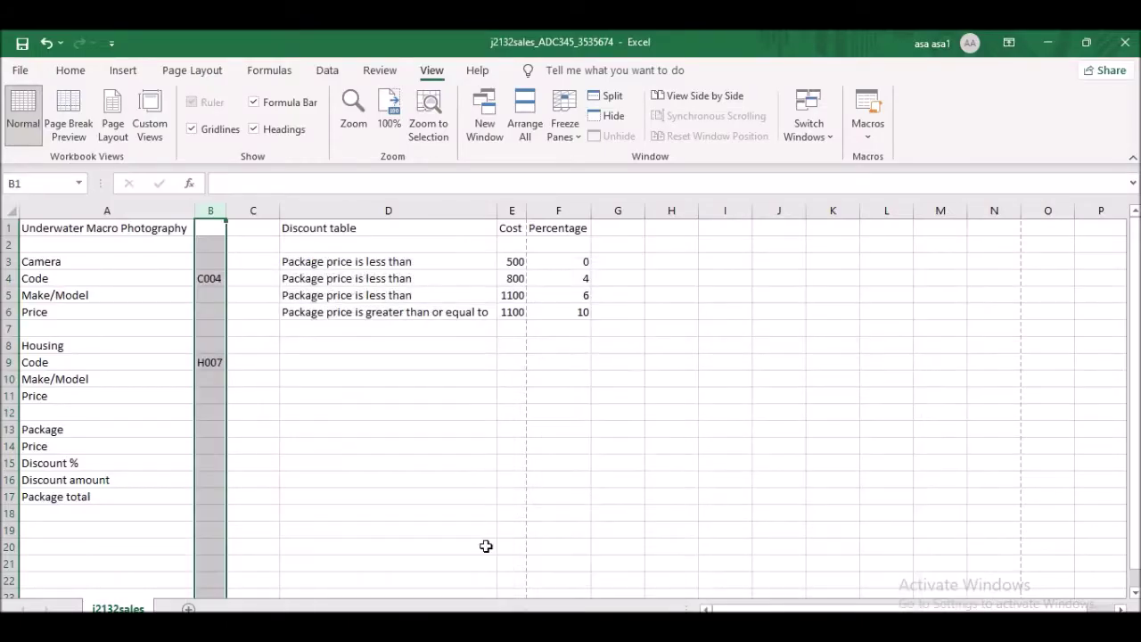
left_click_drag(50, 210, 212, 220)
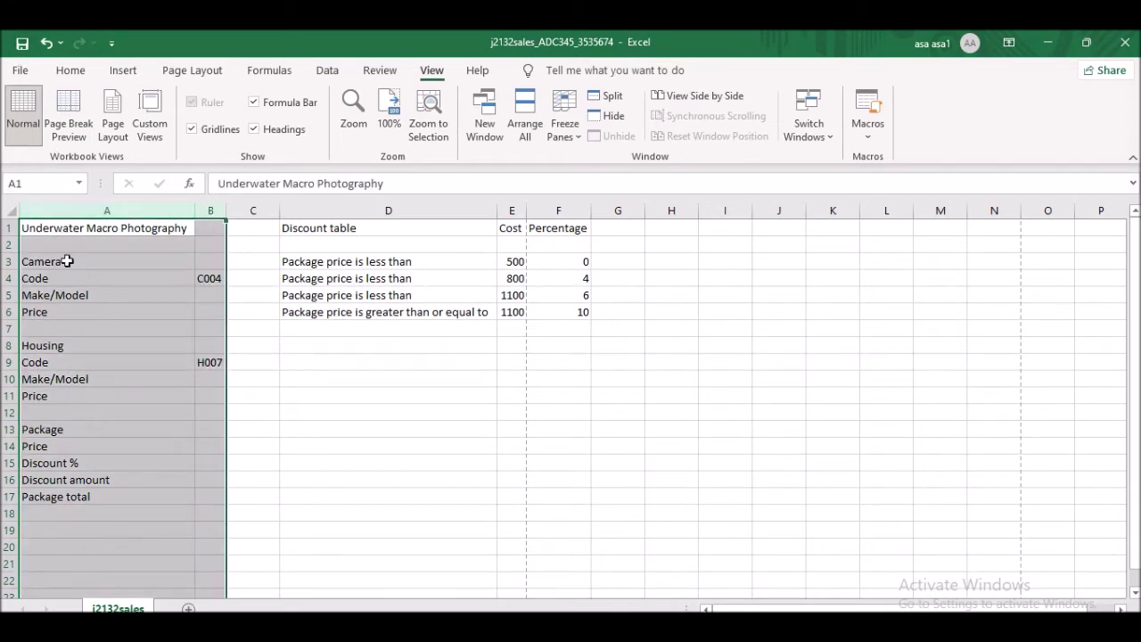
key("Down")
key("Down")
left_click_drag(41, 211, 219, 489)
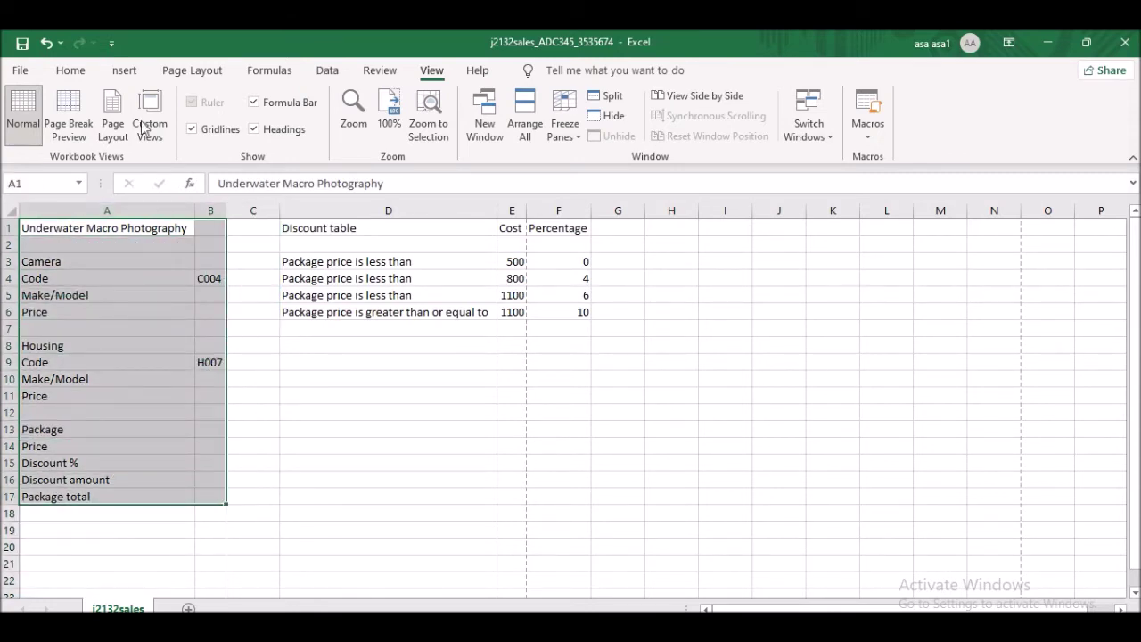
left_click(73, 71)
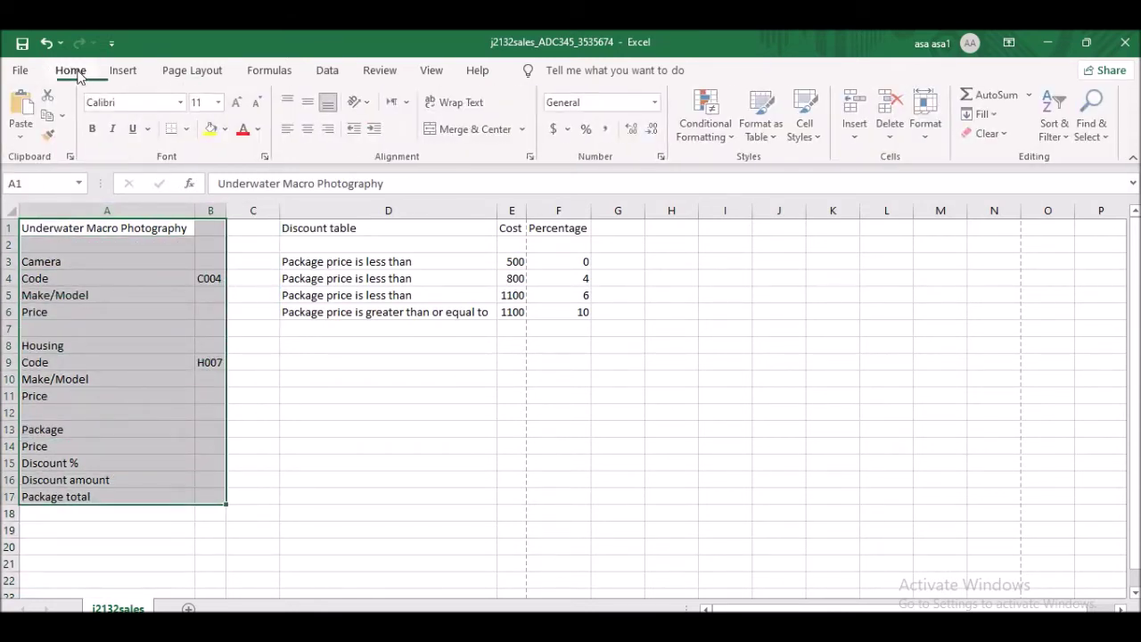
- Apply the All Borders style to A1:B17 and compare it with the exam paper
left_click(189, 129)
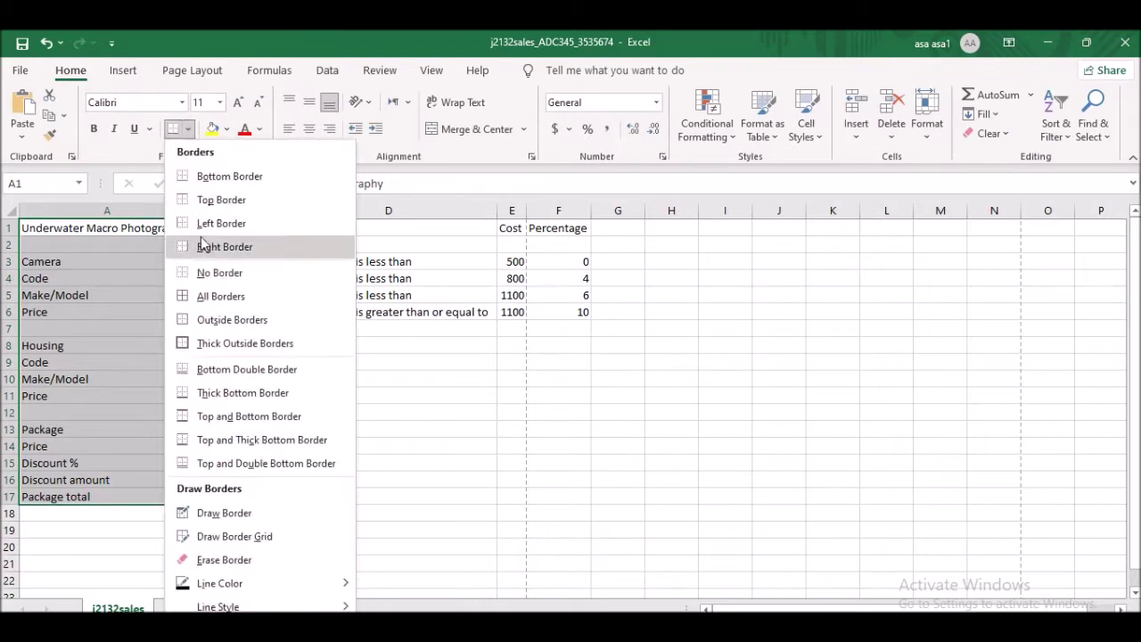
left_click(235, 298)
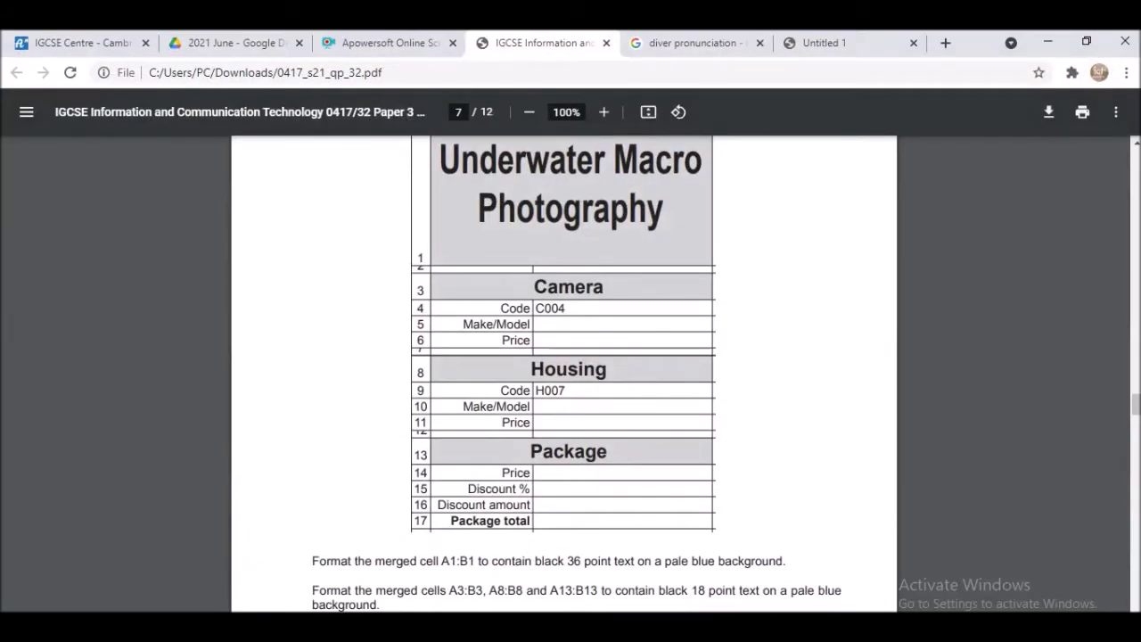
scroll(527, 382, "up", 3)
scroll(535, 365, "down", 2)
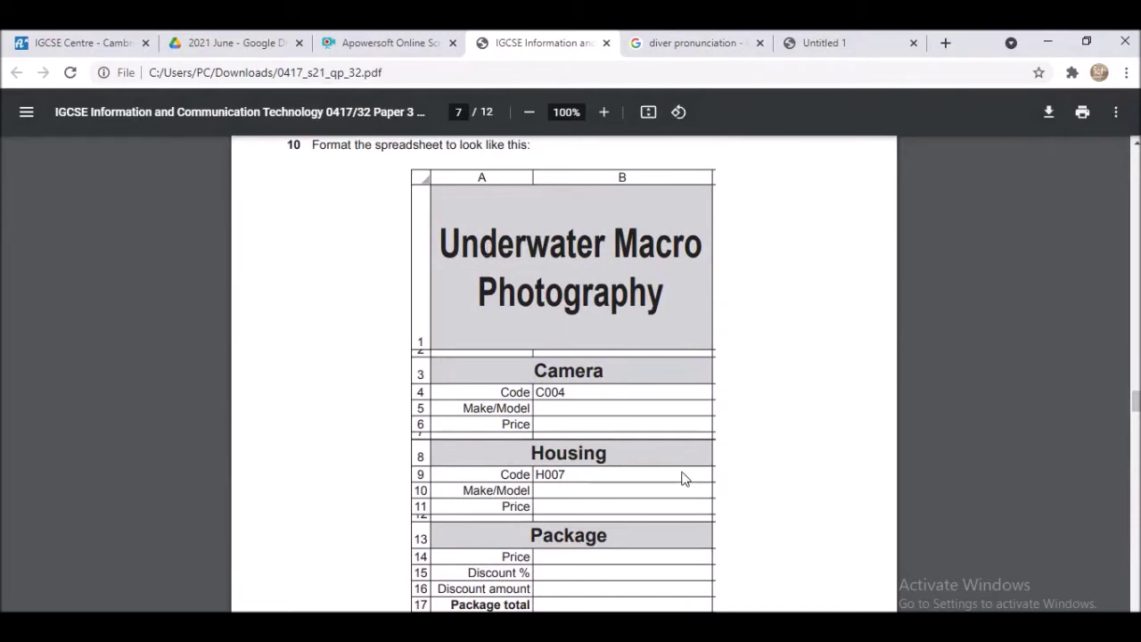
key("alt+Tab")
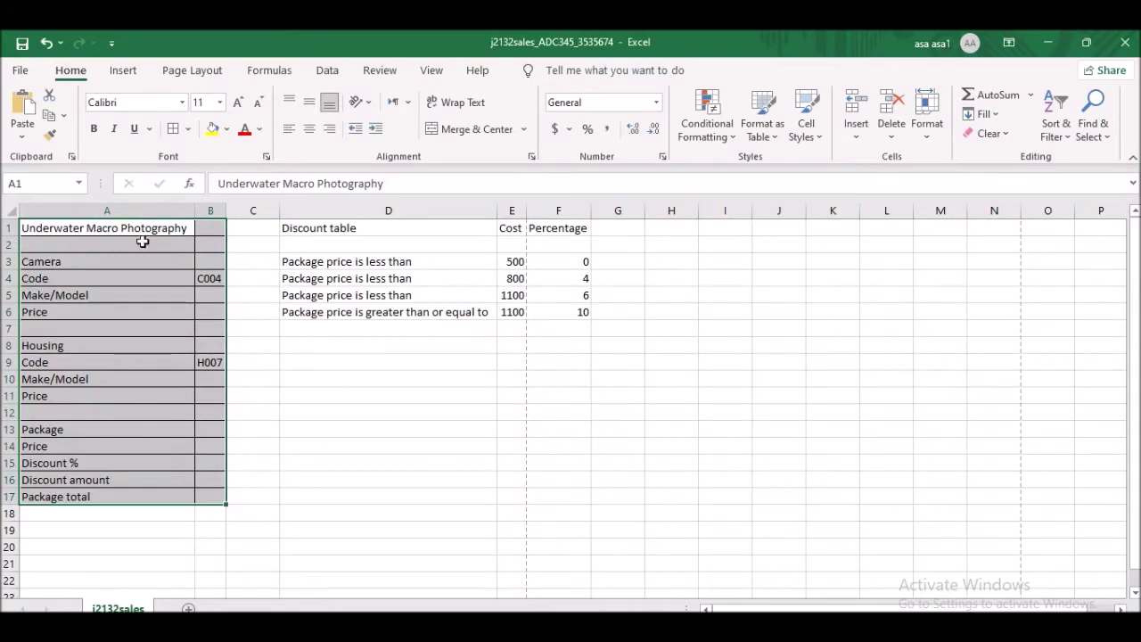
- Enlarge the 'Underwater Macro Photography' title in A1 to 36 point and bold it, checking the target layout
left_click(128, 228)
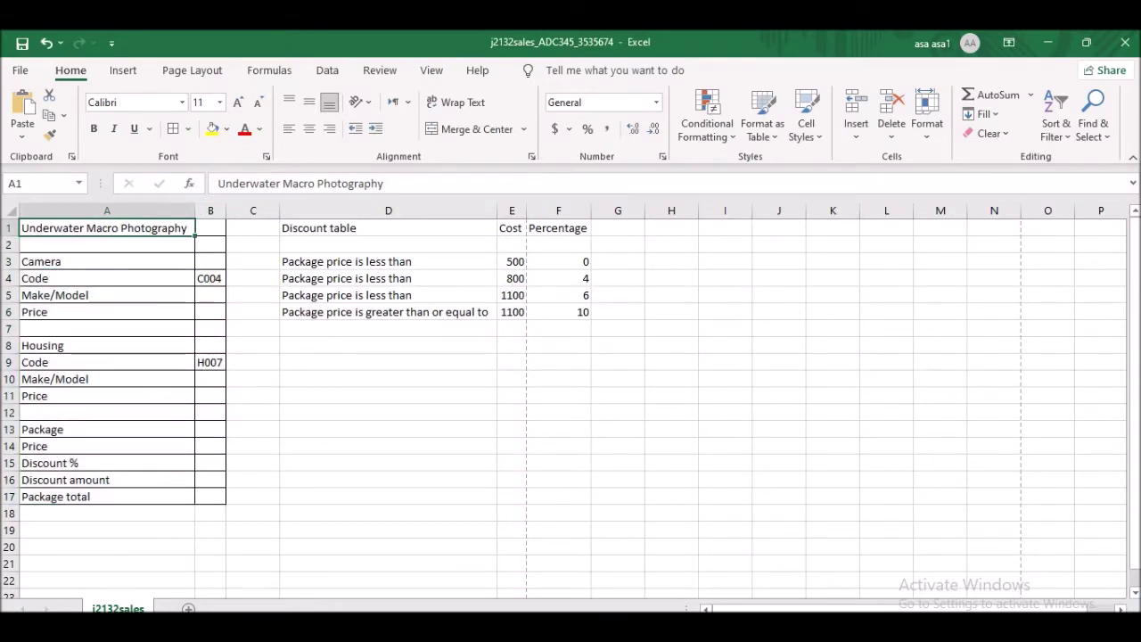
key("alt+Tab")
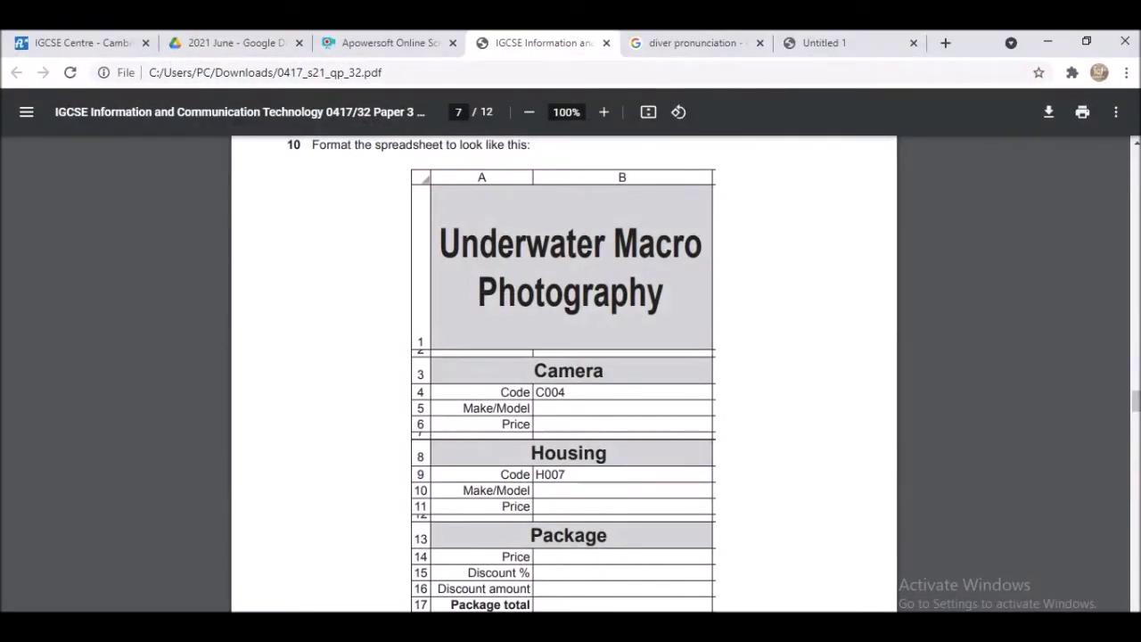
key("alt+Tab")
left_click(237, 103)
left_click(237, 103)
left_click(236, 101)
left_click(235, 99)
left_click(236, 99)
left_click(236, 99)
left_click(94, 130)
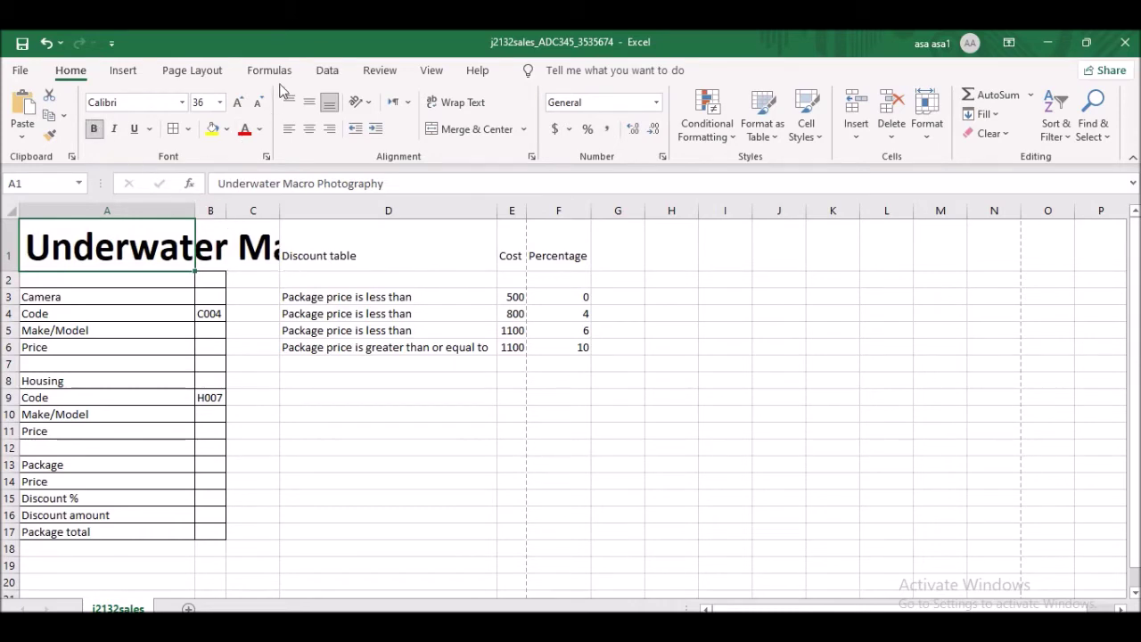
key("alt+Tab")
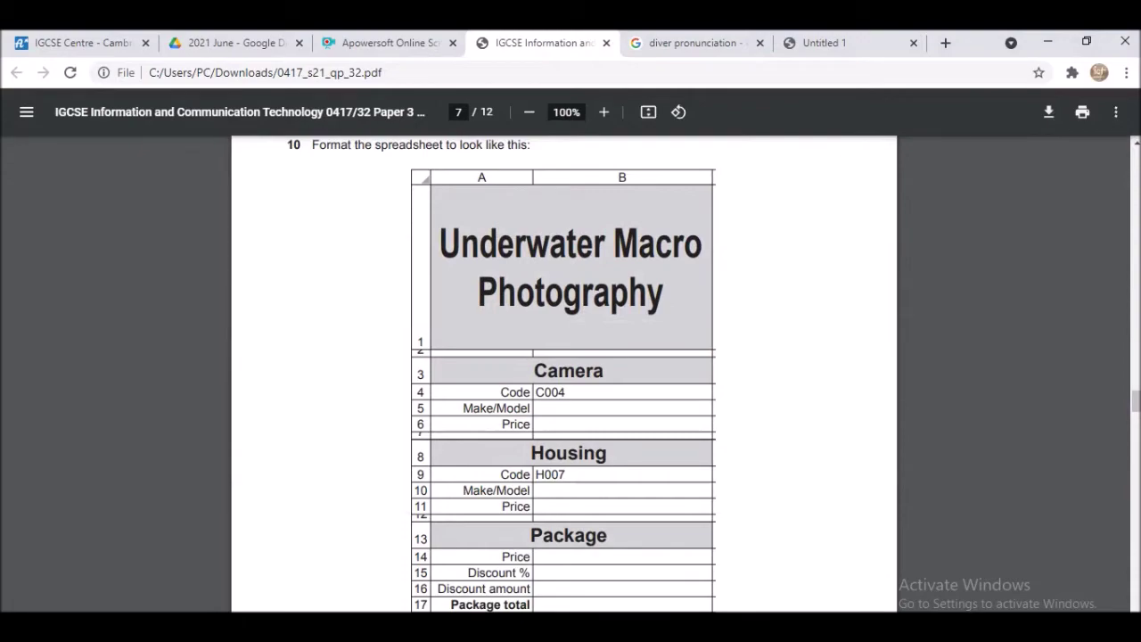
key("alt+Tab")
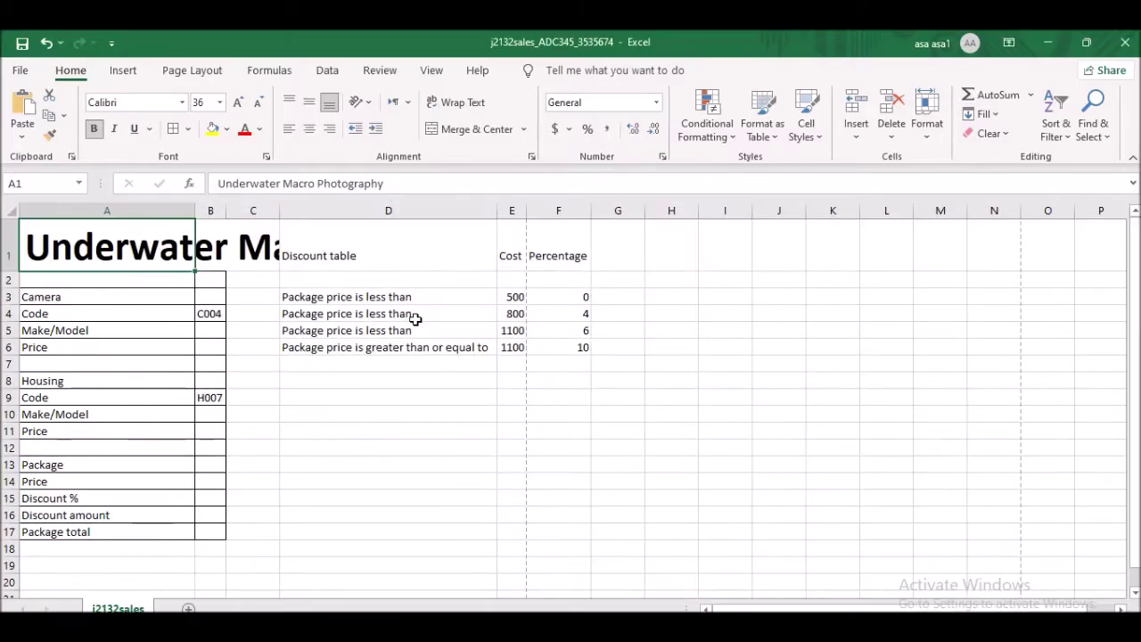
- Wrap, middle-align and centre the A1 title, reducing it to 28 point
left_click(464, 104)
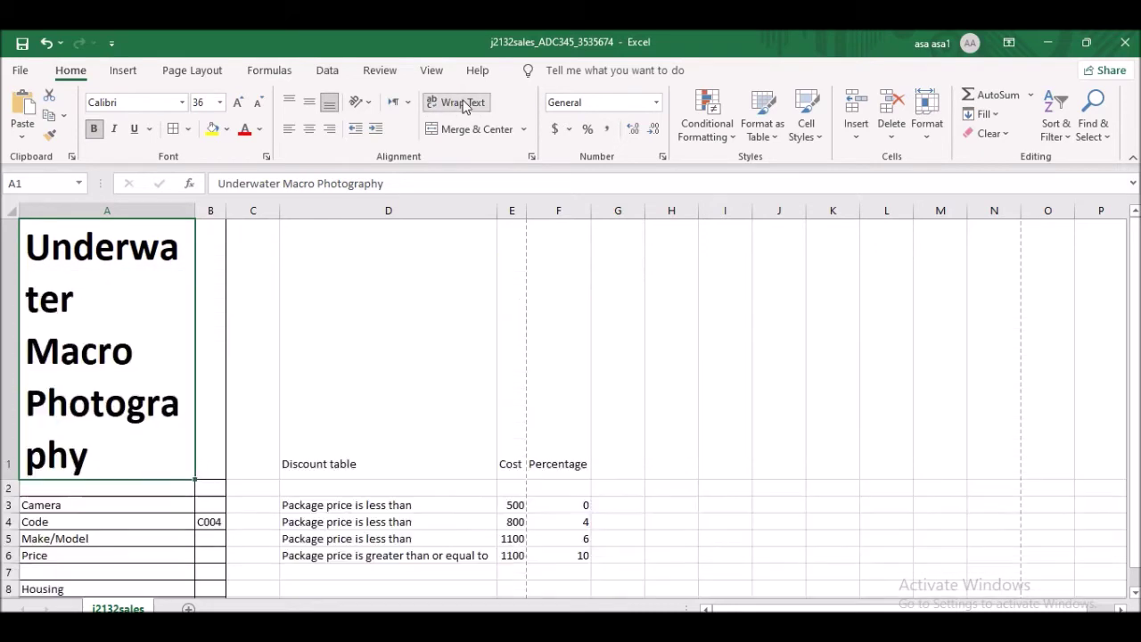
left_click_drag(196, 209, 342, 205)
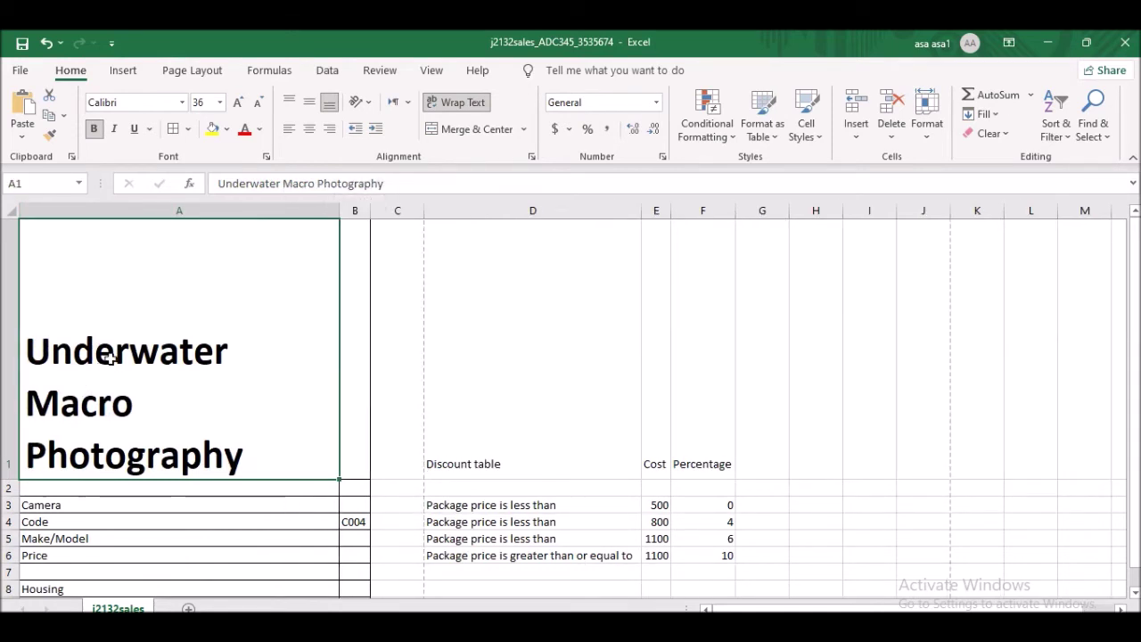
left_click(310, 103)
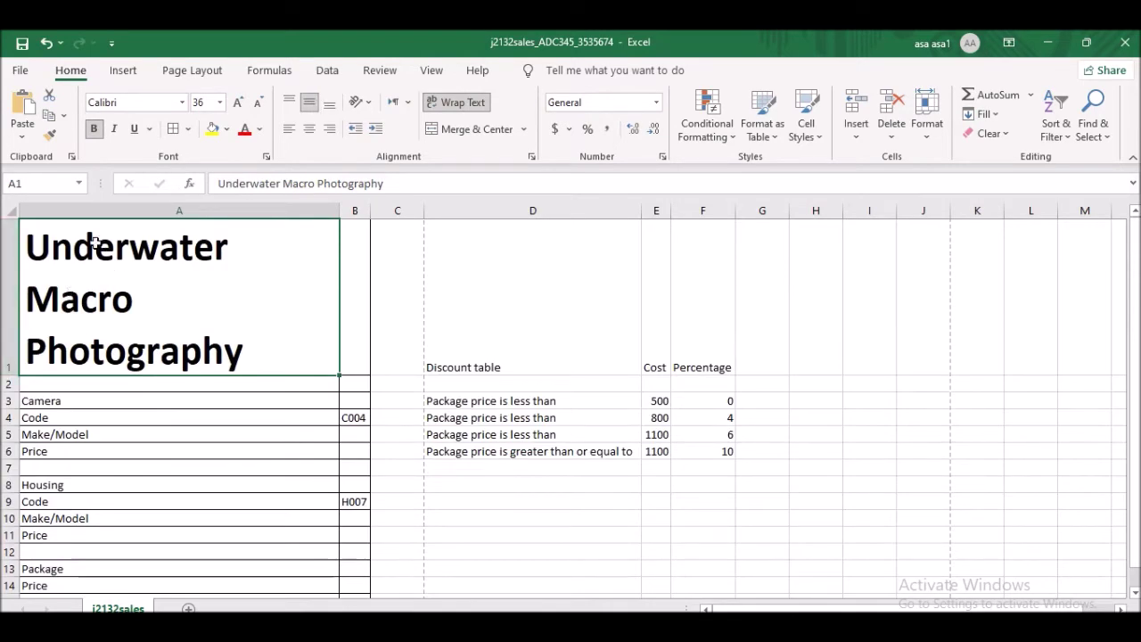
left_click(259, 104)
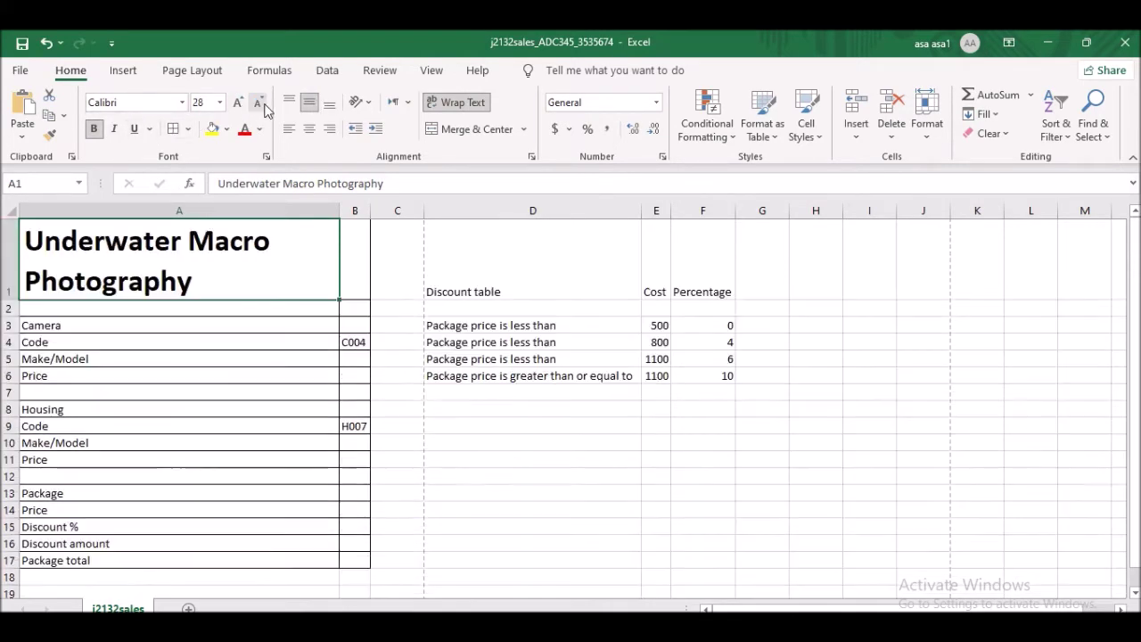
left_click(309, 129)
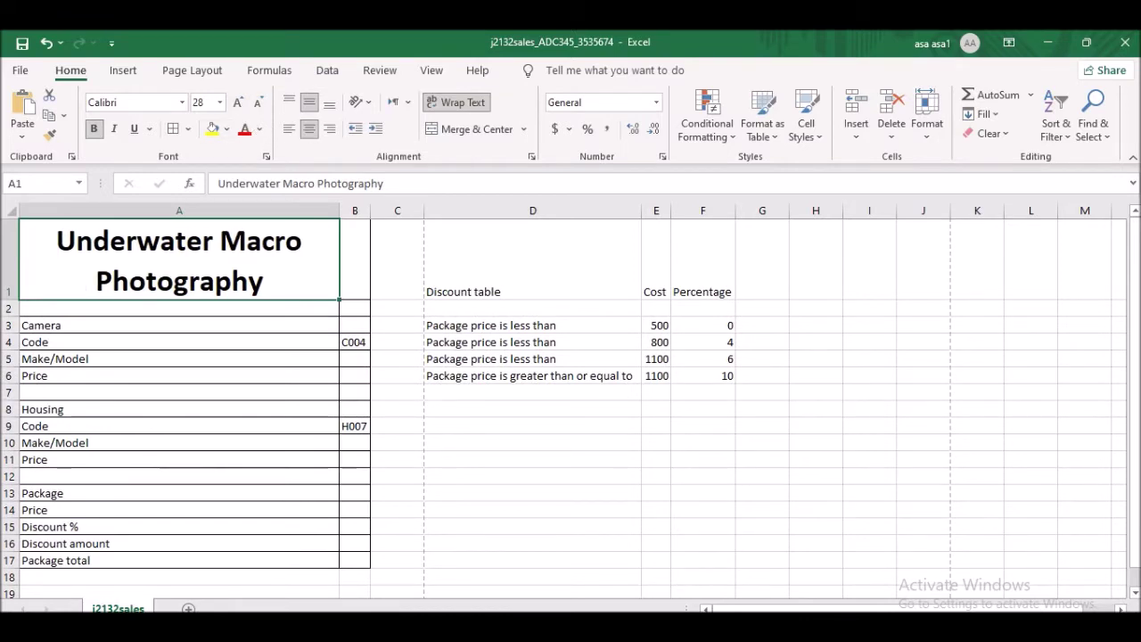
key("alt+Tab")
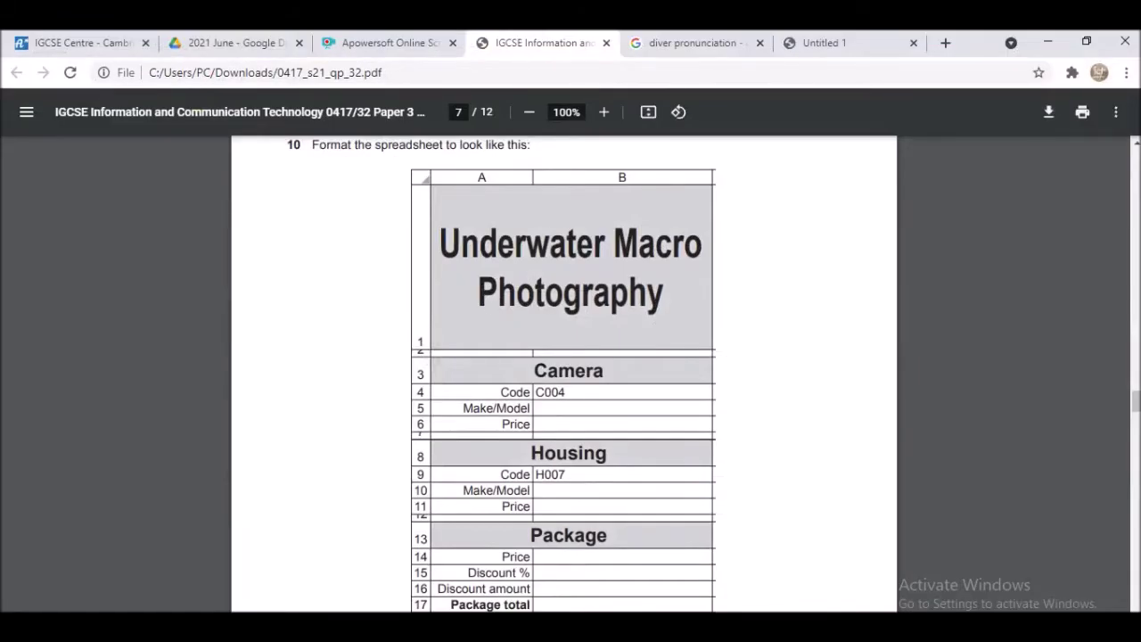
key("alt+Tab")
key("alt+Tab")
key("alt+Tab")
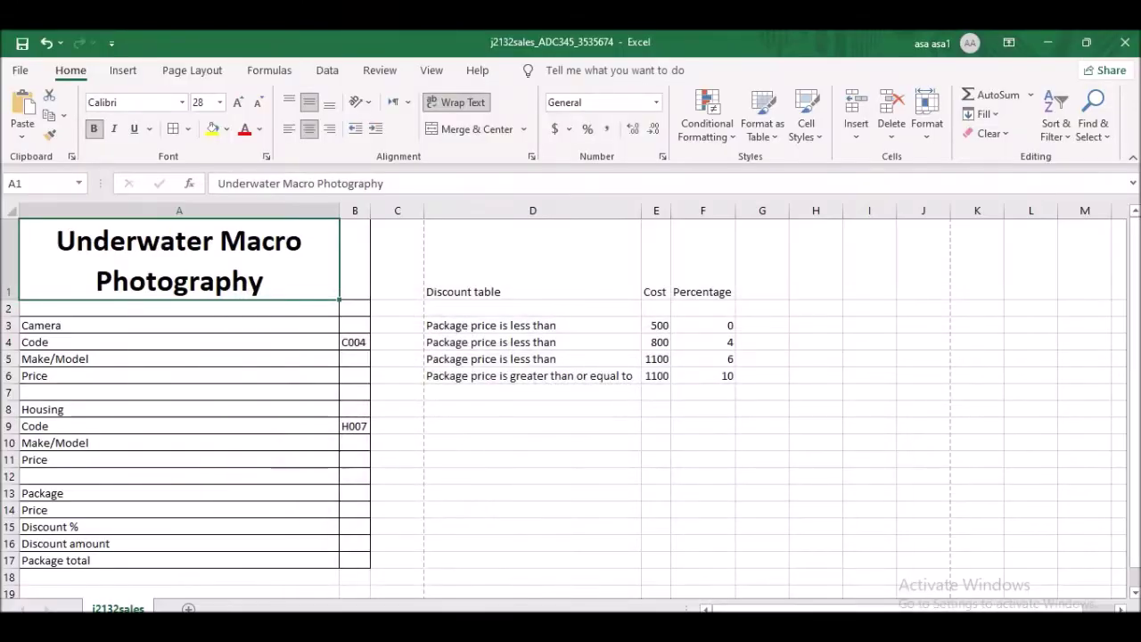
key("alt+Tab")
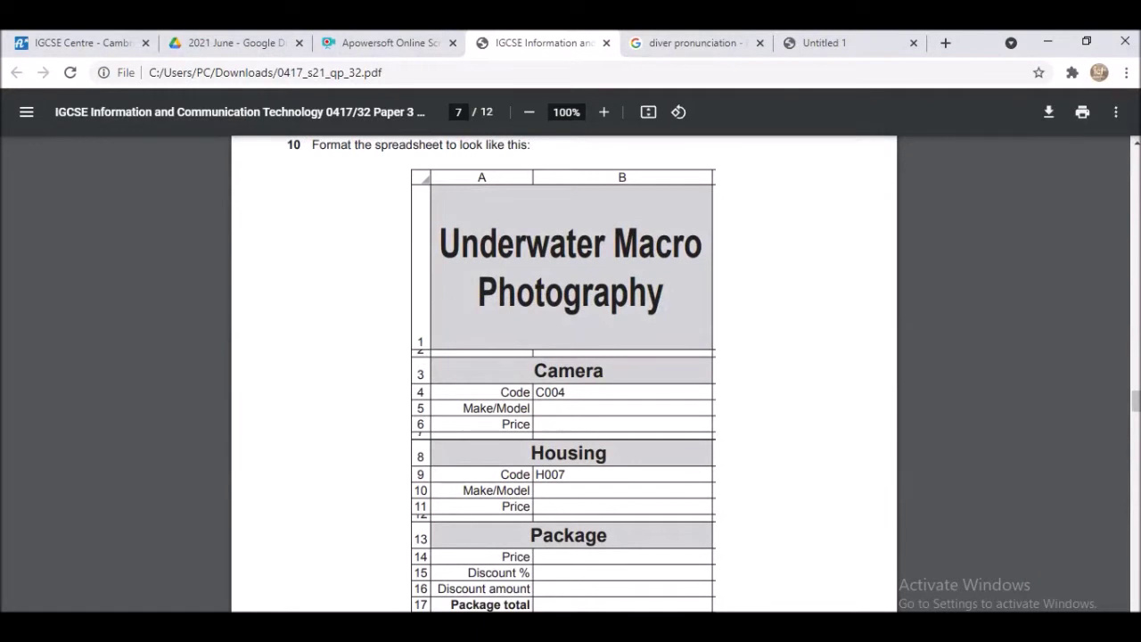
key("alt+Tab")
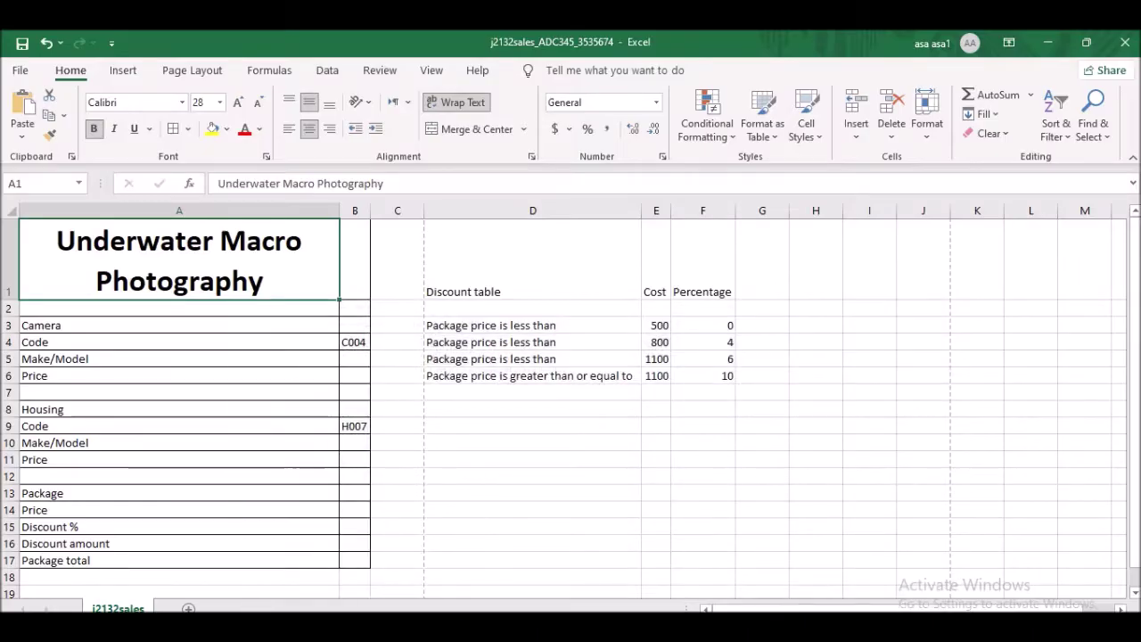
- Merge and centre A1:B1, widening column A so the title sits on two lines
mouse_move(92, 229)
left_mouse_down()
mouse_move(306, 229)
mouse_move(359, 247)
left_mouse_up()
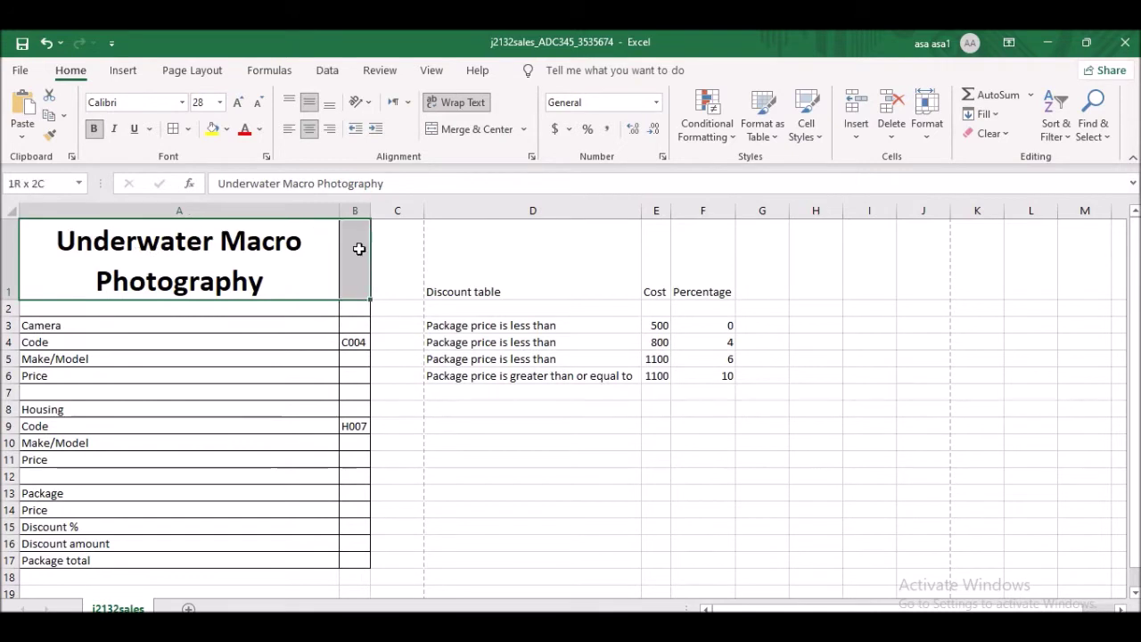
left_click(468, 131)
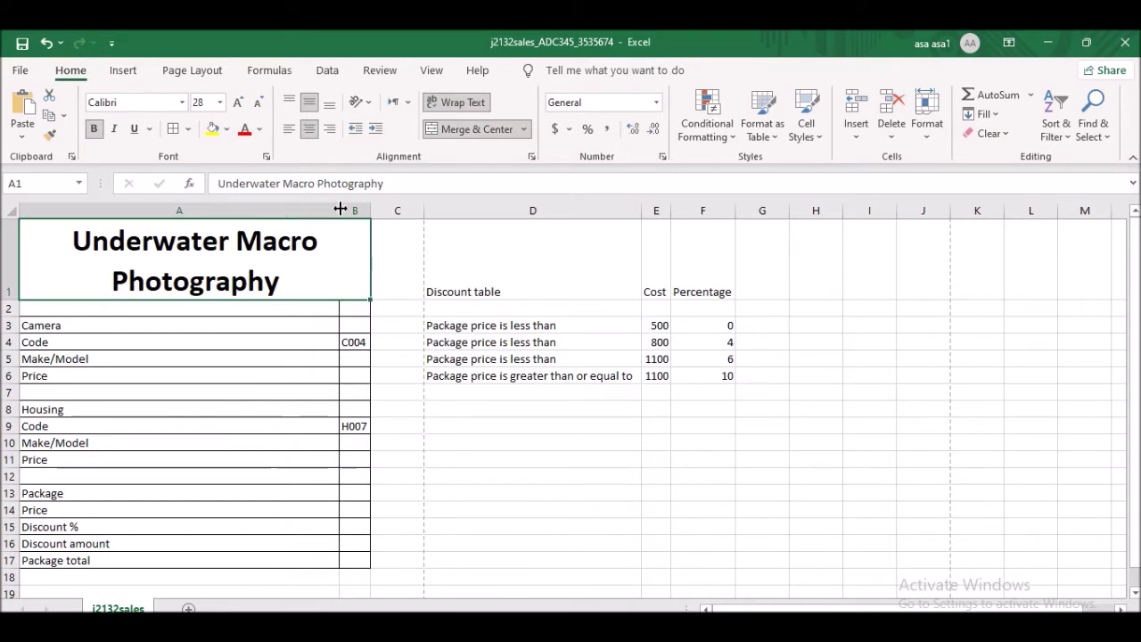
left_click_drag(339, 209, 237, 217)
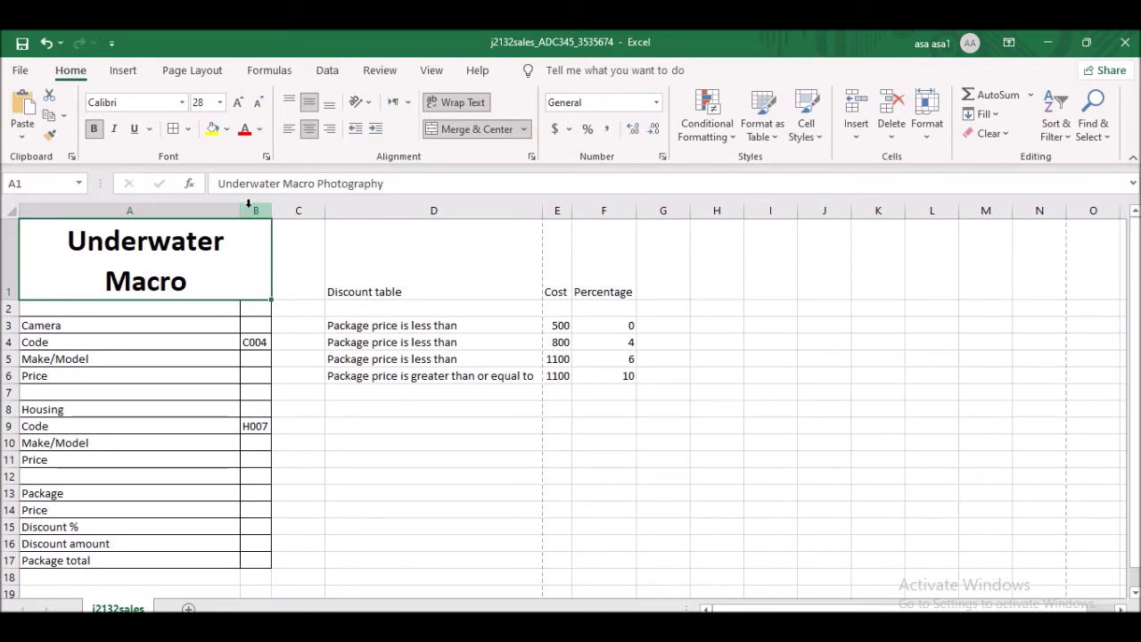
left_click_drag(240, 212, 295, 211)
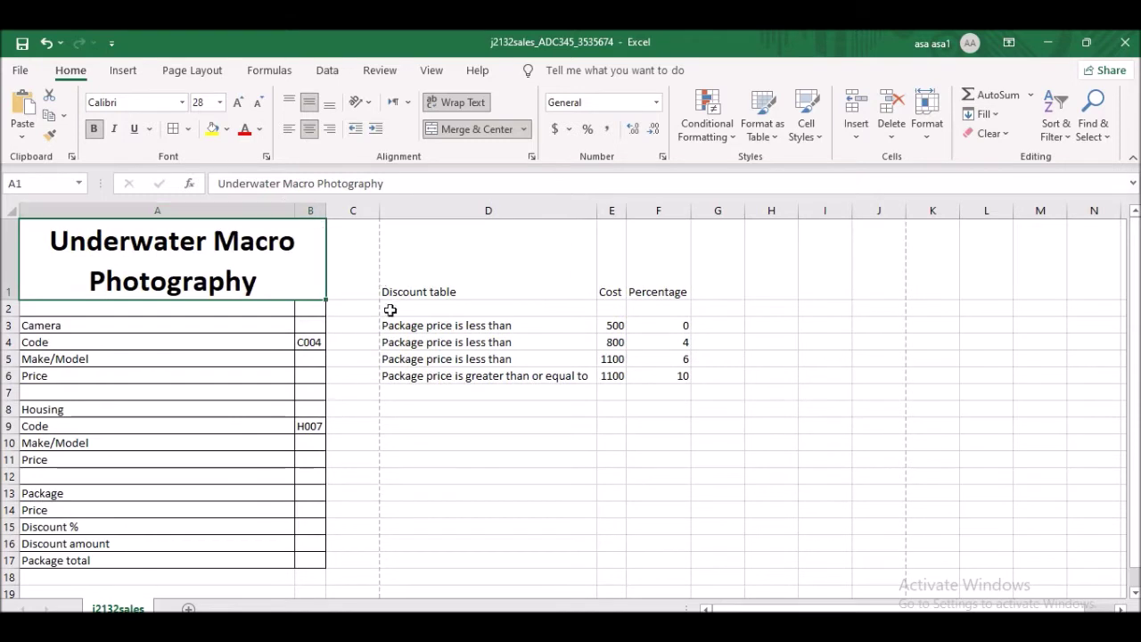
left_click_drag(294, 206, 316, 206)
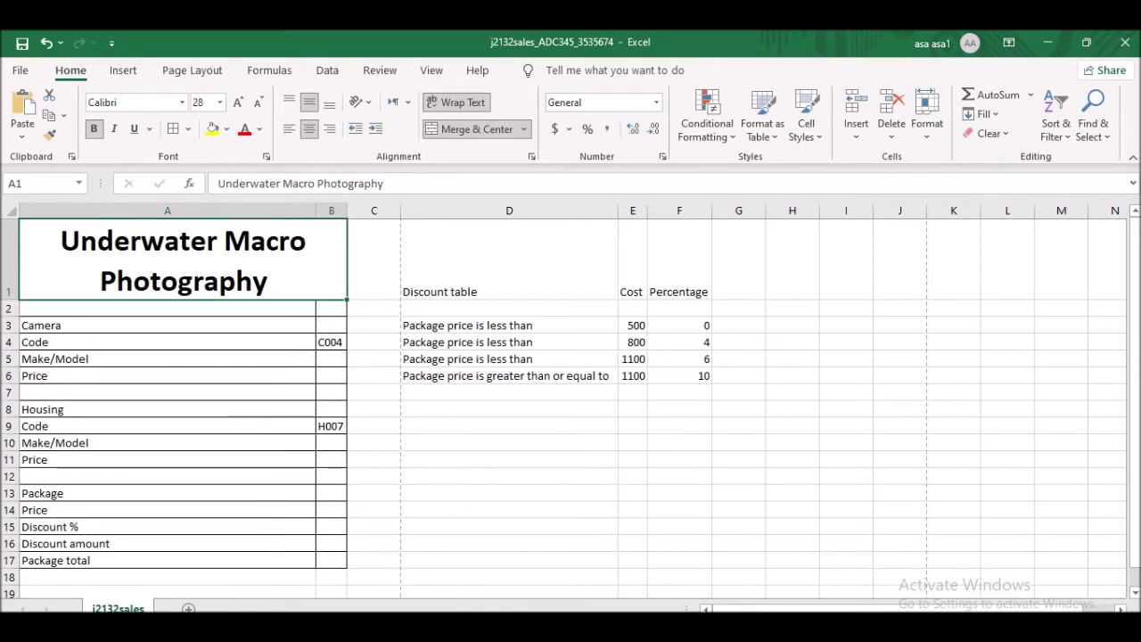
key("alt+Tab")
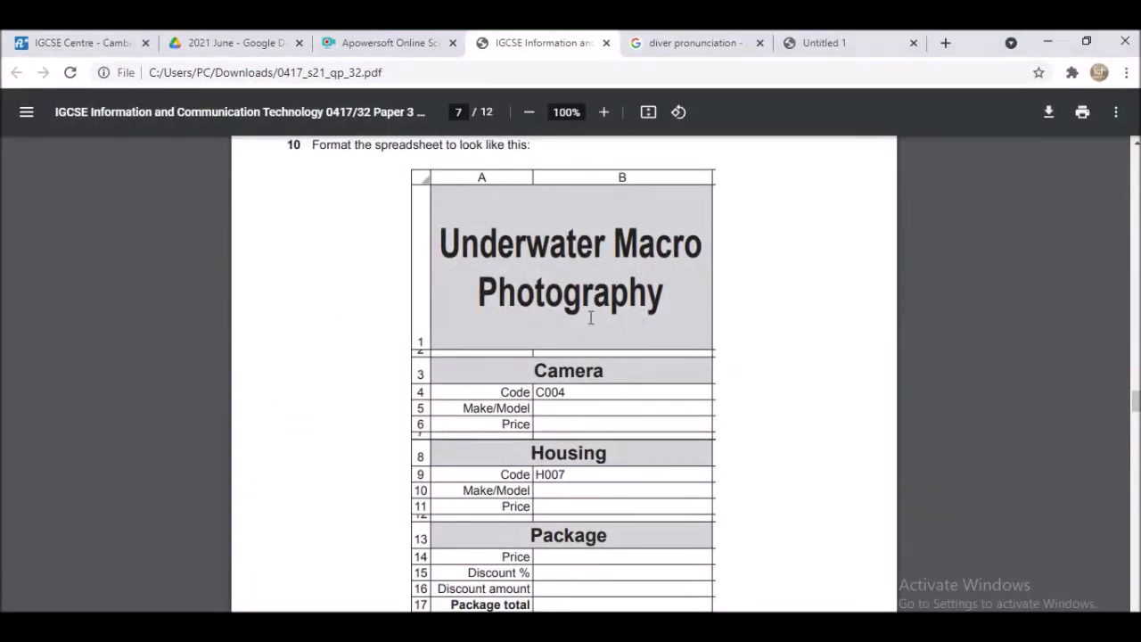
- Fill the merged title cell with White, Background 1, Darker 5%
key("alt+Tab")
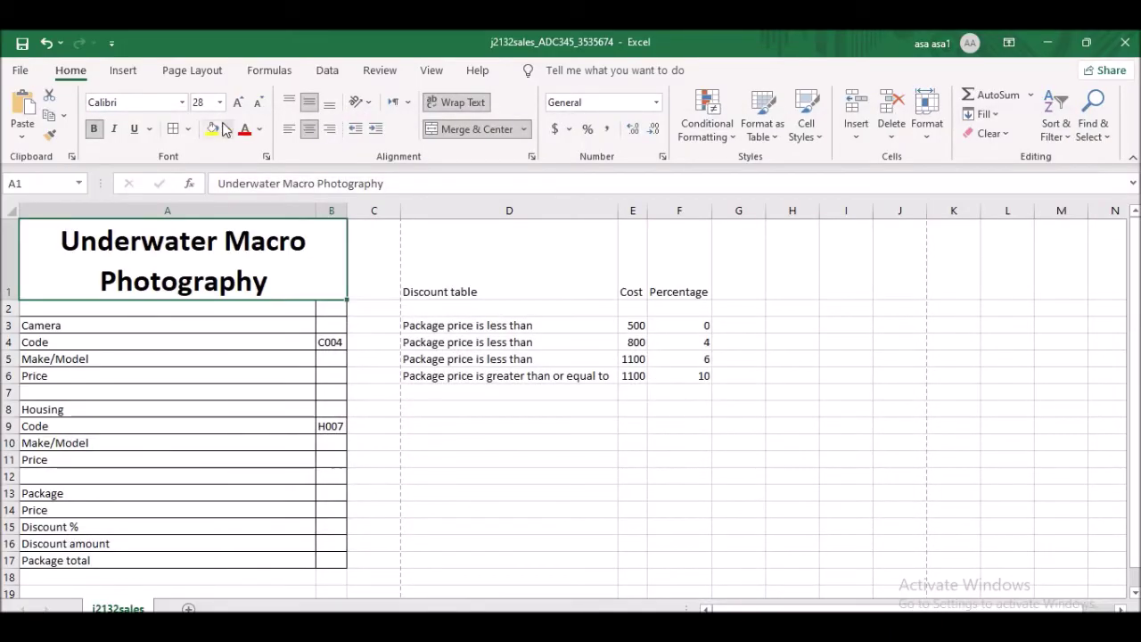
left_click(227, 128)
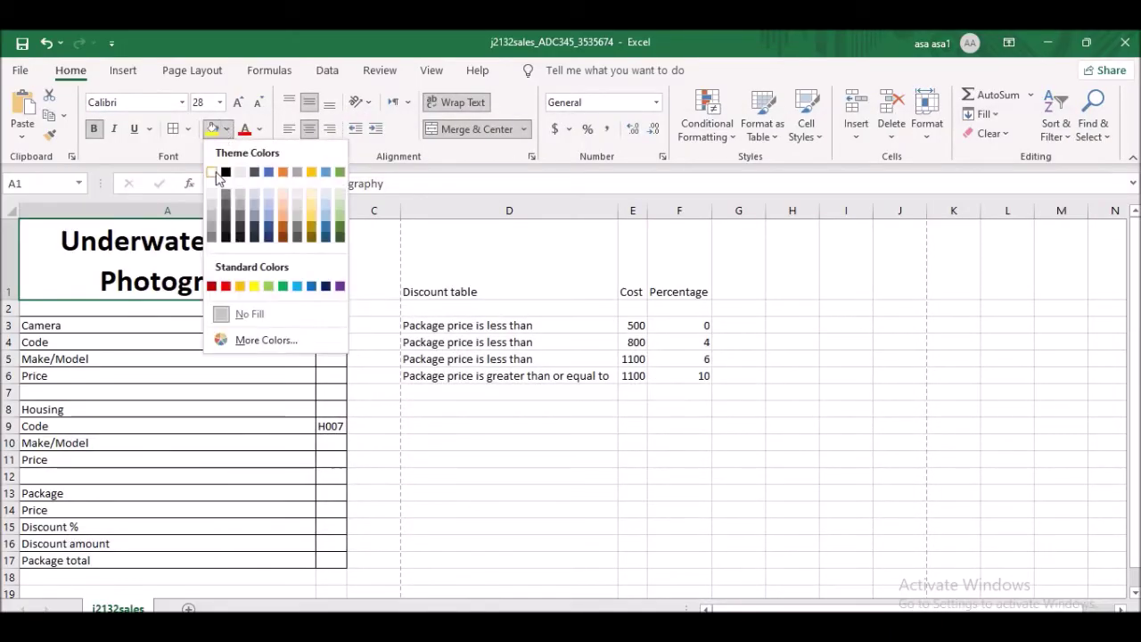
left_click(212, 218)
key("alt+Tab")
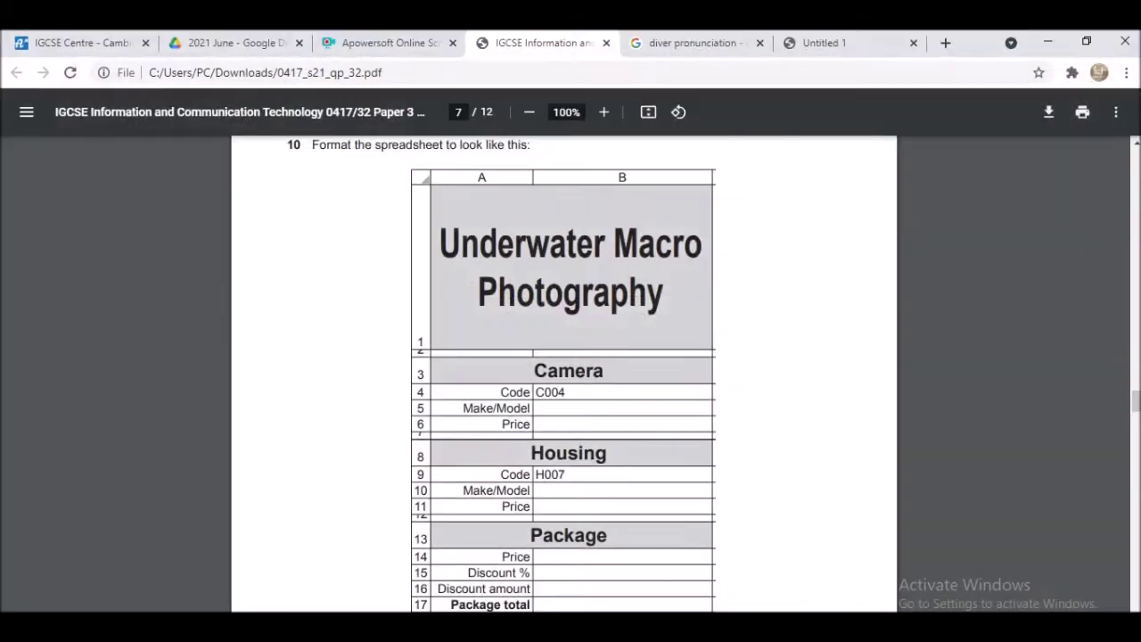
key("alt+Tab")
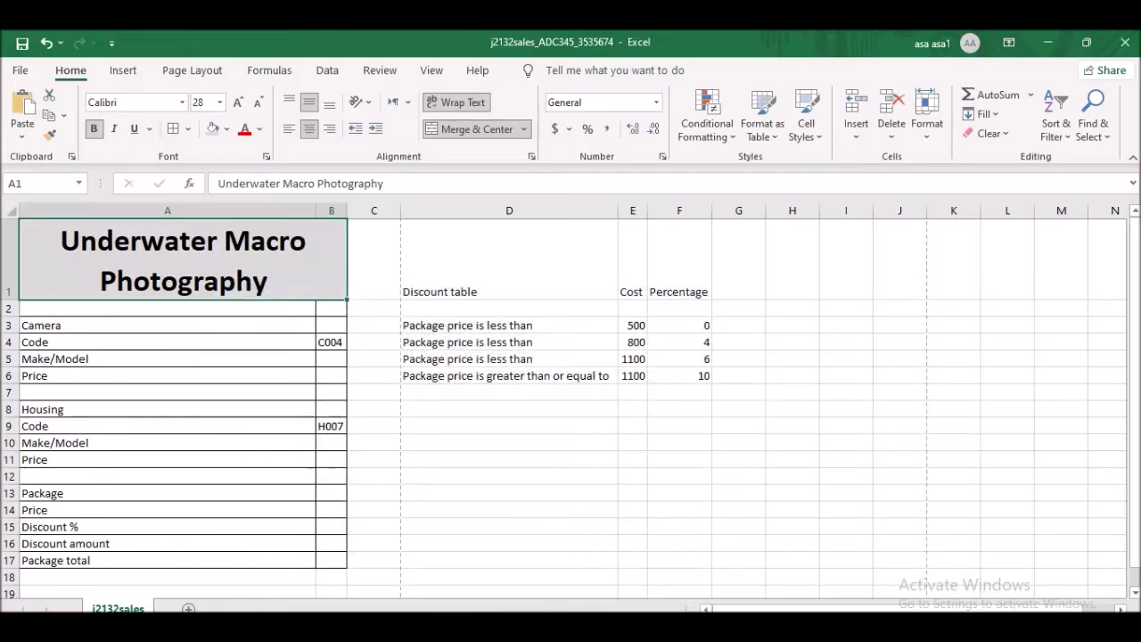
- Adjust row 1's height and narrow column A, checking against the exam picture
left_click_drag(10, 297, 10, 356)
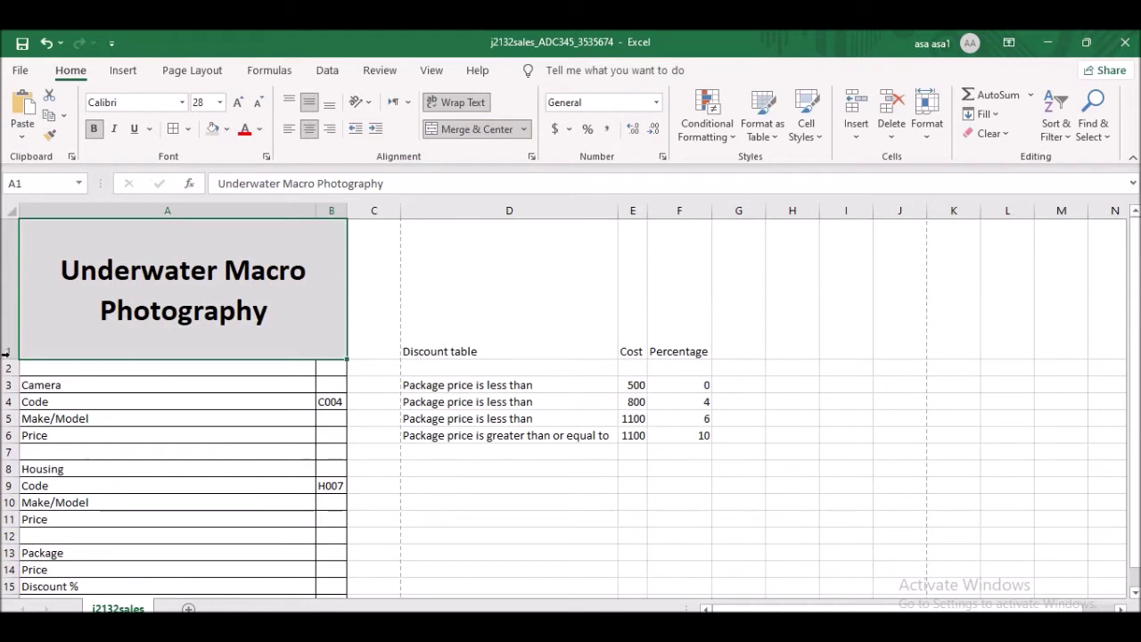
left_click_drag(316, 210, 245, 209)
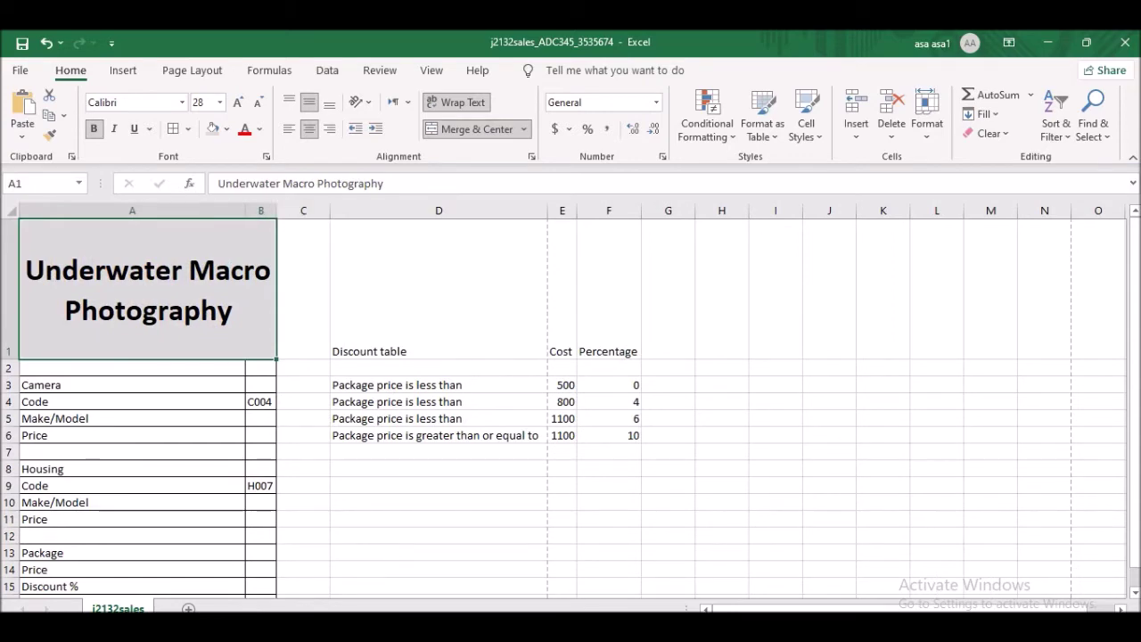
key("alt+Tab")
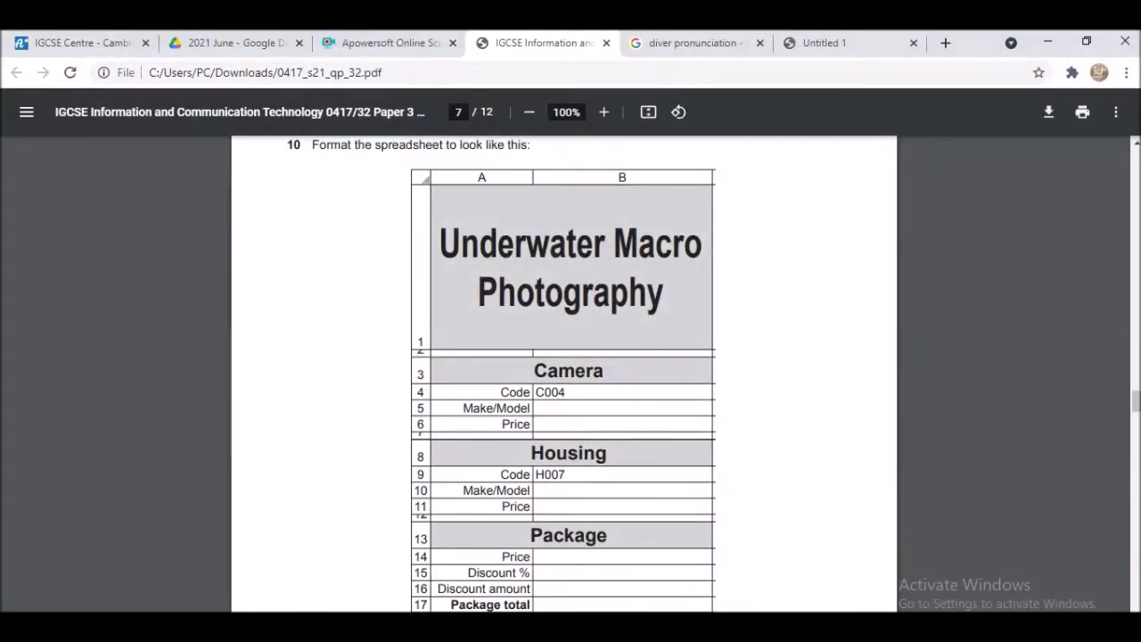
key("alt+Tab")
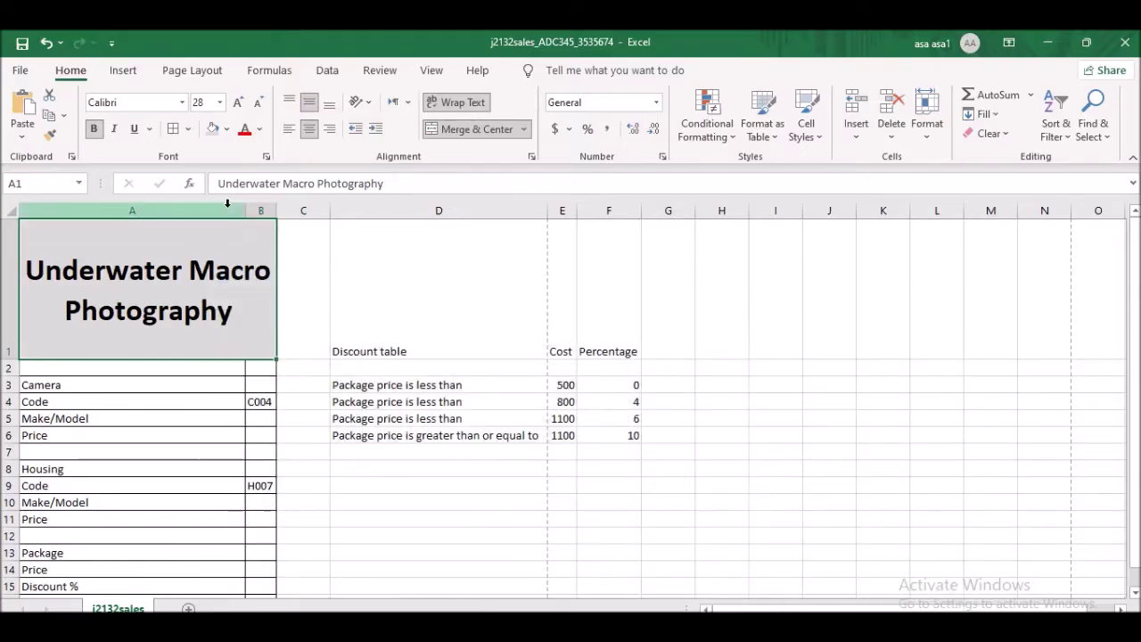
- Narrow column A further and widen column B to 26.86
left_click_drag(277, 210, 375, 211)
left_click_drag(242, 210, 158, 211)
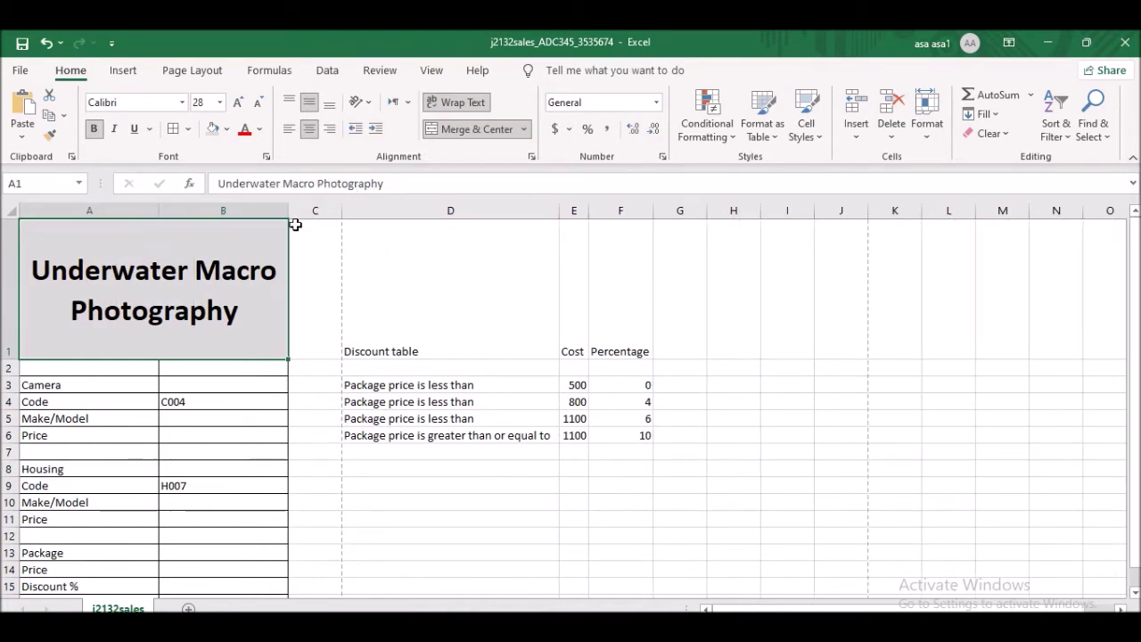
left_click(92, 213)
left_click_drag(140, 204, 216, 208)
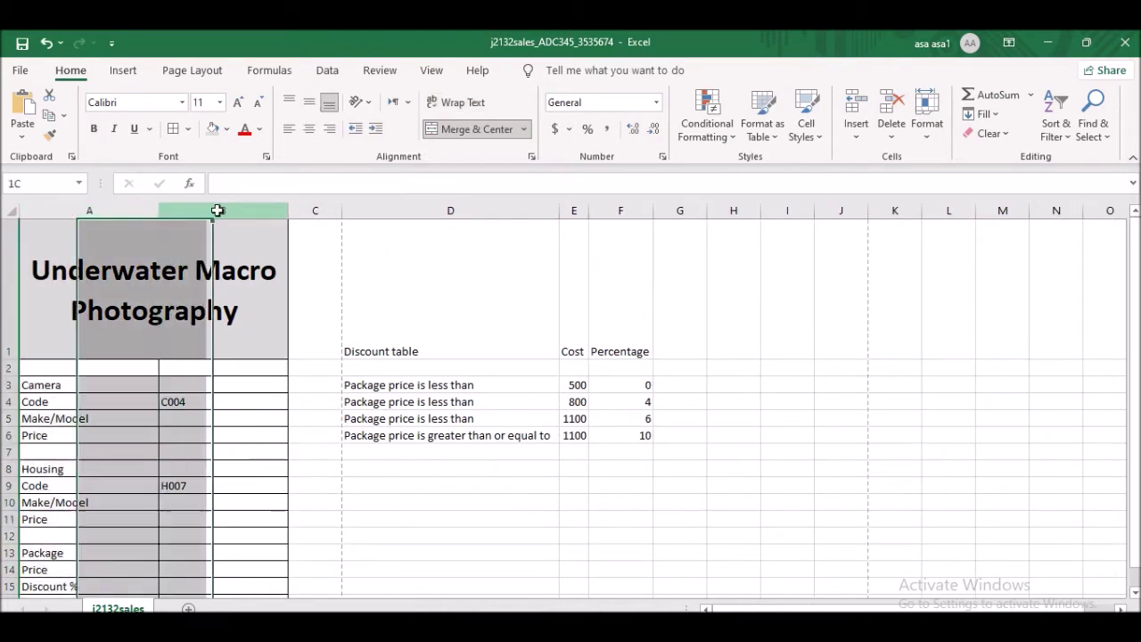
left_click(216, 208)
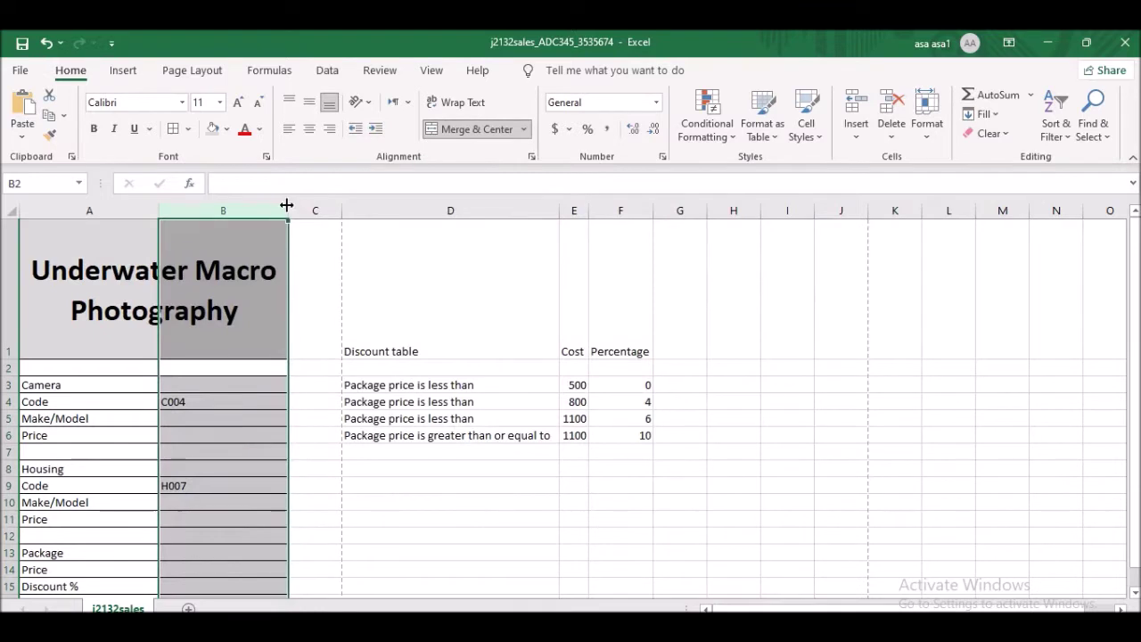
left_click_drag(287, 205, 341, 205)
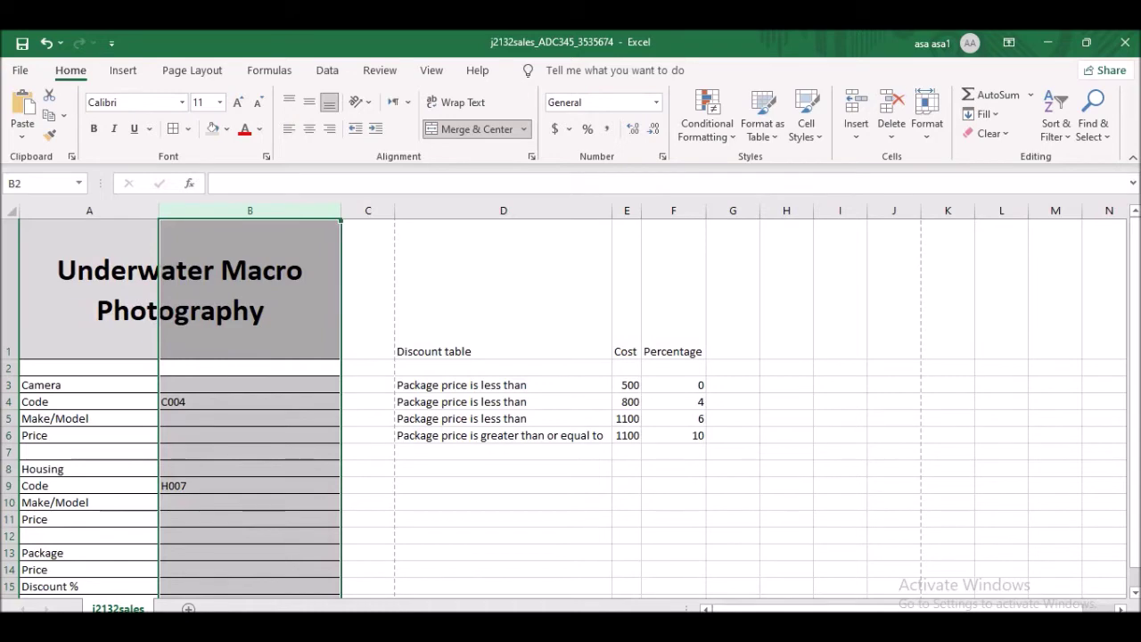
key("alt+Tab")
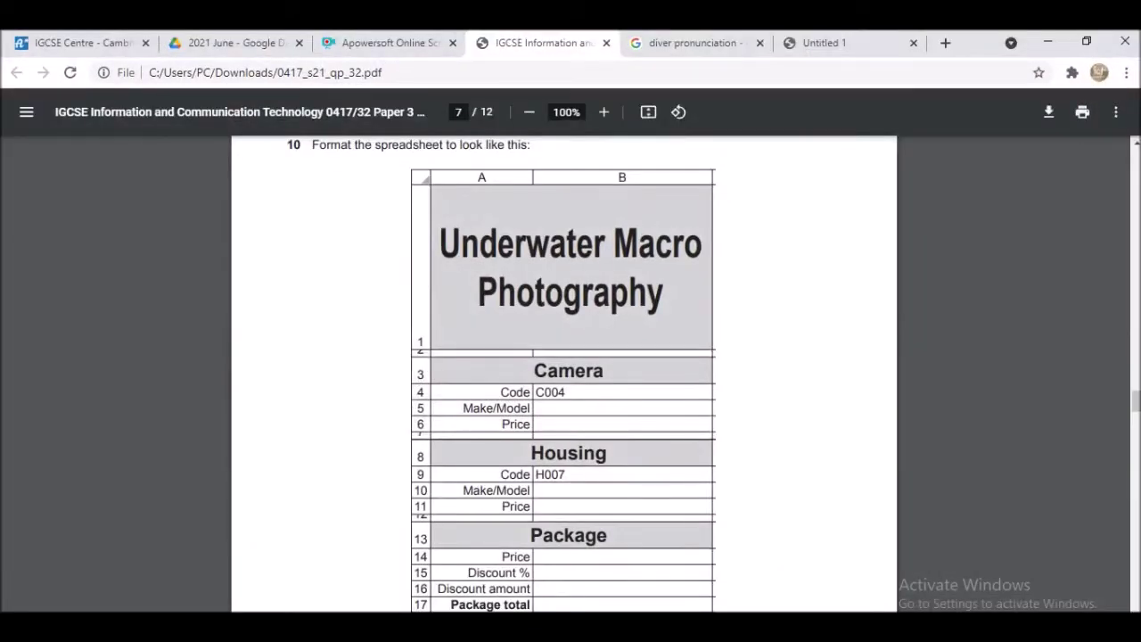
key("alt+Tab")
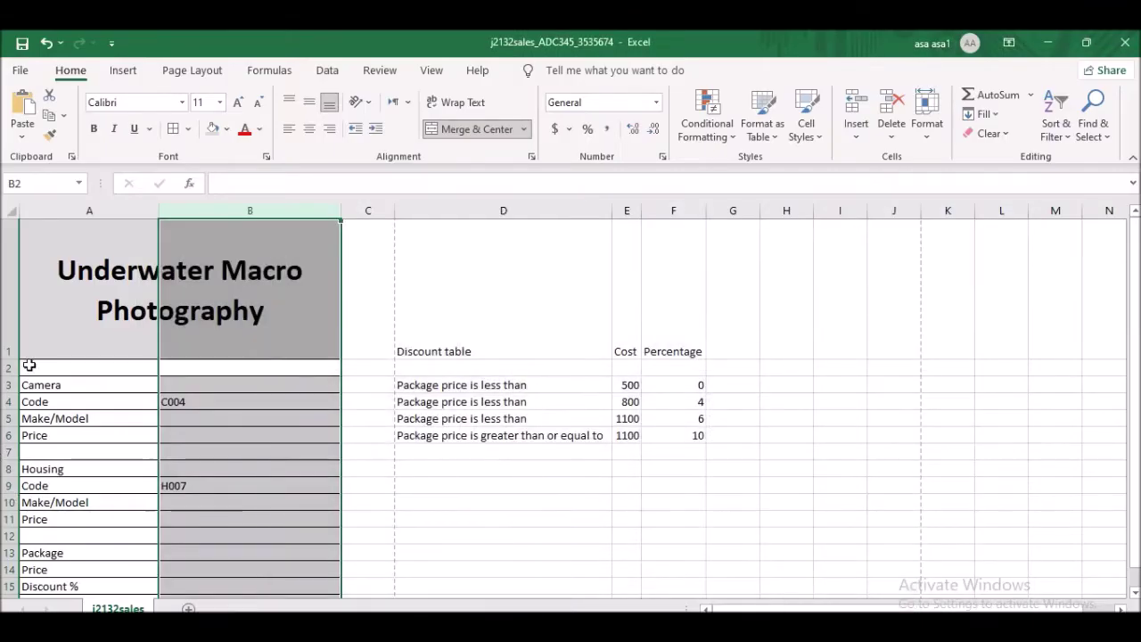
- Make row 2 shallower, then merge and centre Camera across A3:B3 in bold
left_click_drag(10, 375, 10, 366)
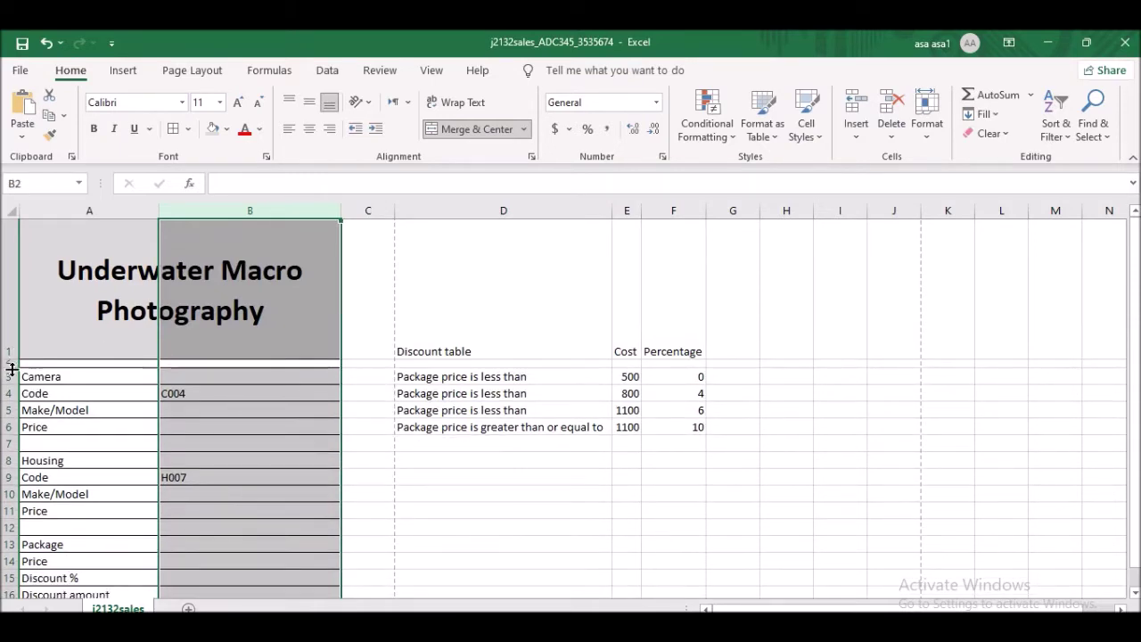
key("alt+Tab")
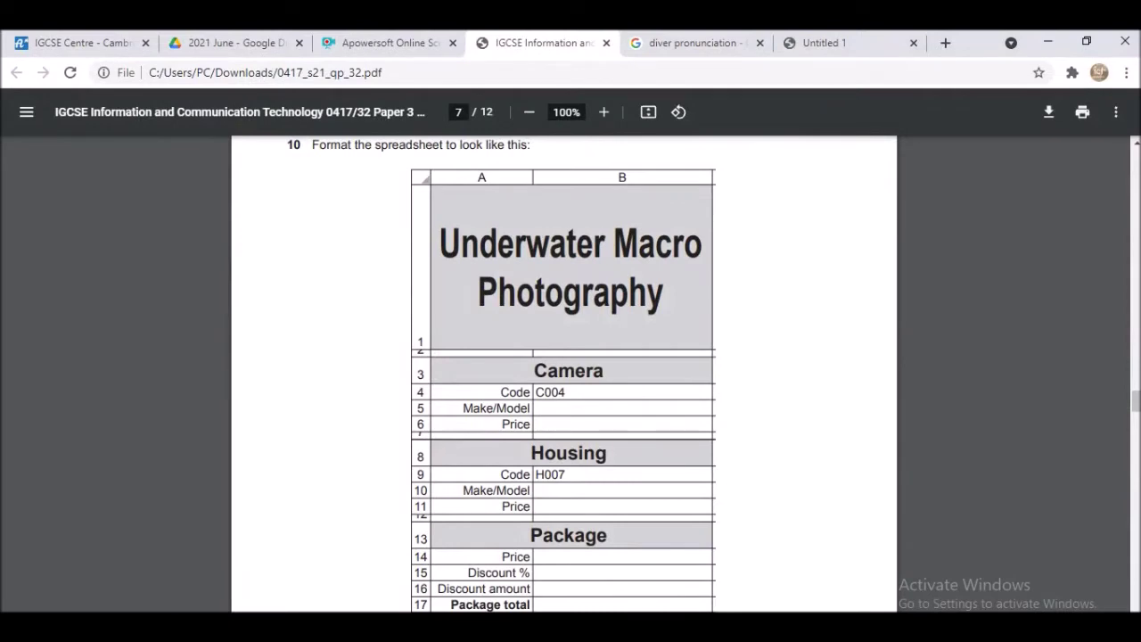
key("alt+Tab")
left_click_drag(53, 376, 264, 377)
left_click(477, 129)
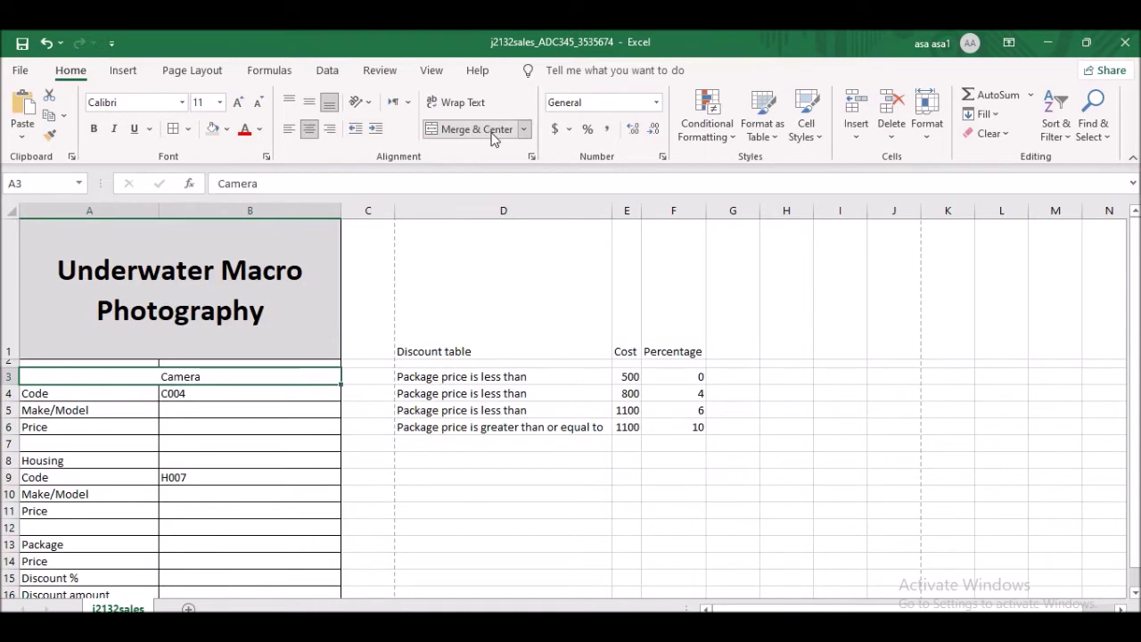
left_click(96, 127)
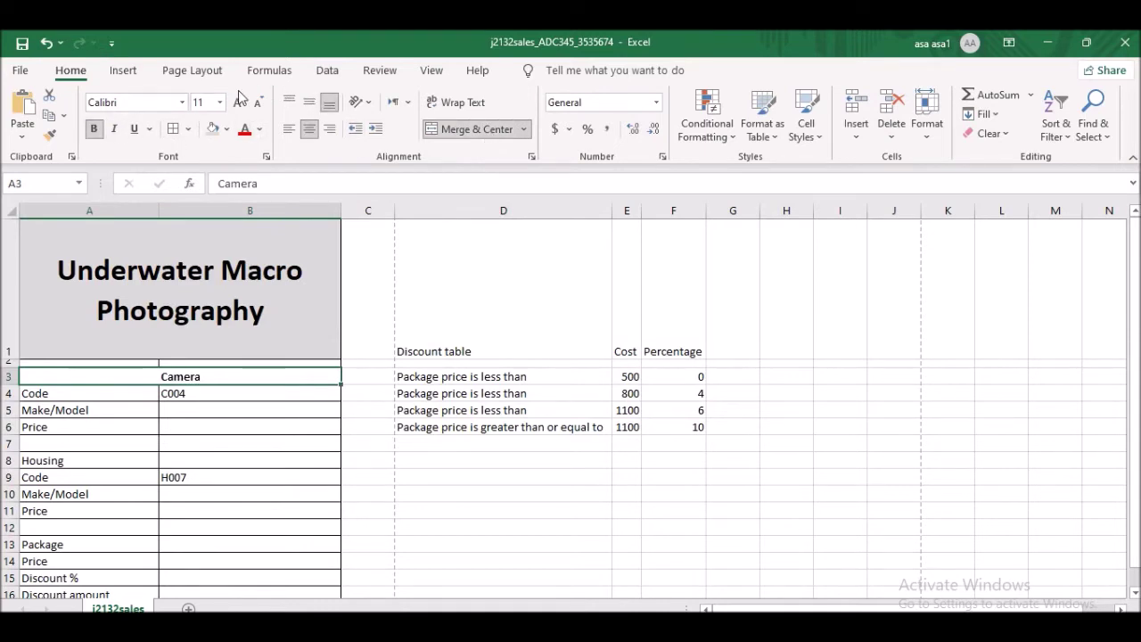
- Enlarge the Camera heading's font and give it a grey fill
left_click(238, 101)
left_click(238, 101)
left_click(238, 100)
left_click(238, 100)
left_click(238, 100)
left_click(238, 101)
left_click(238, 101)
left_click(238, 101)
left_click(217, 131)
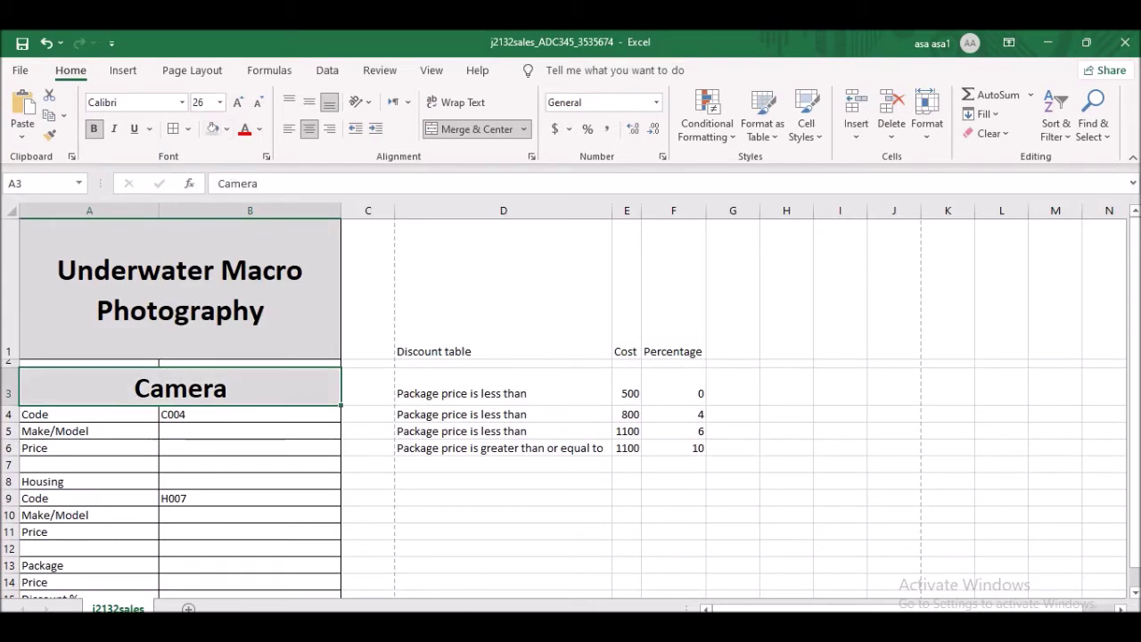
key("alt+Tab")
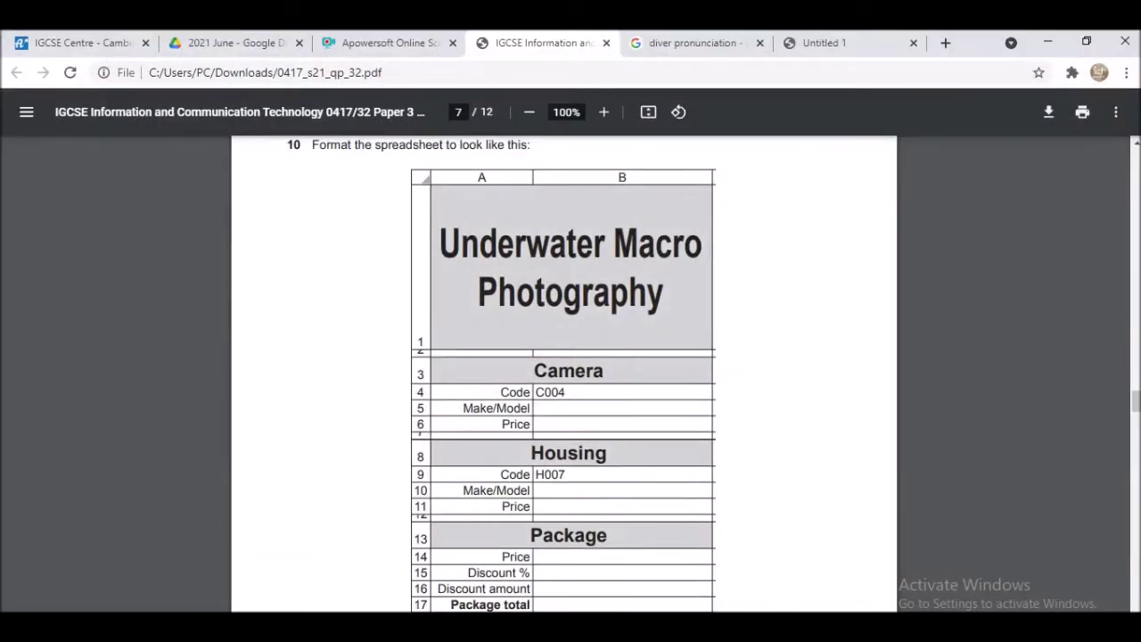
key("alt+Tab")
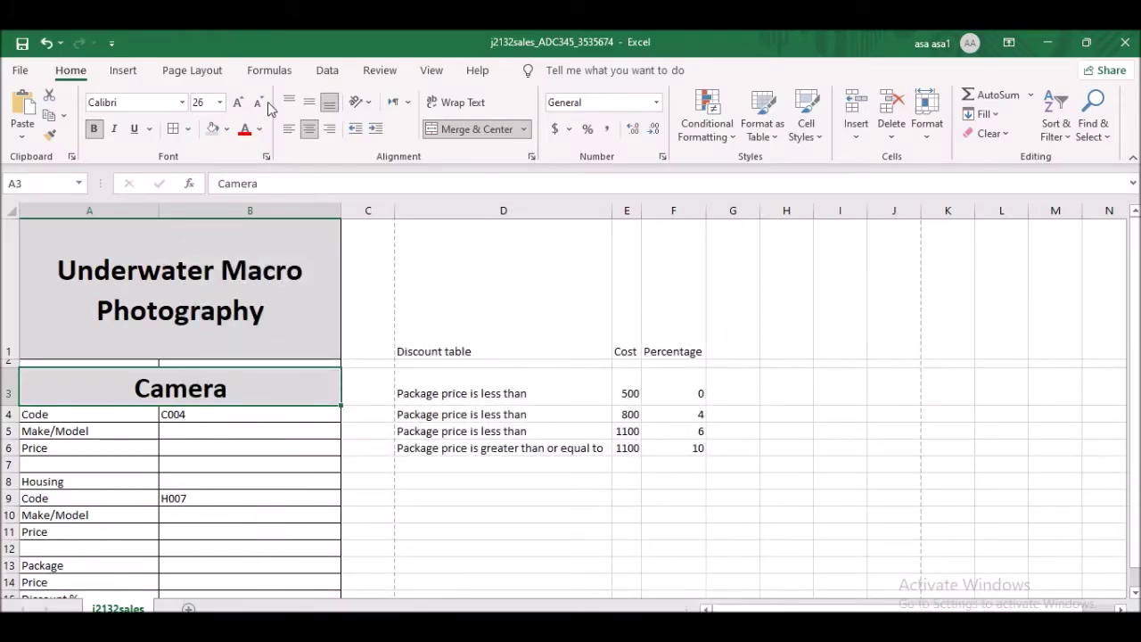
- Reduce the Camera heading to 22 point, comparing with the exam picture
left_click(257, 103)
left_click(258, 102)
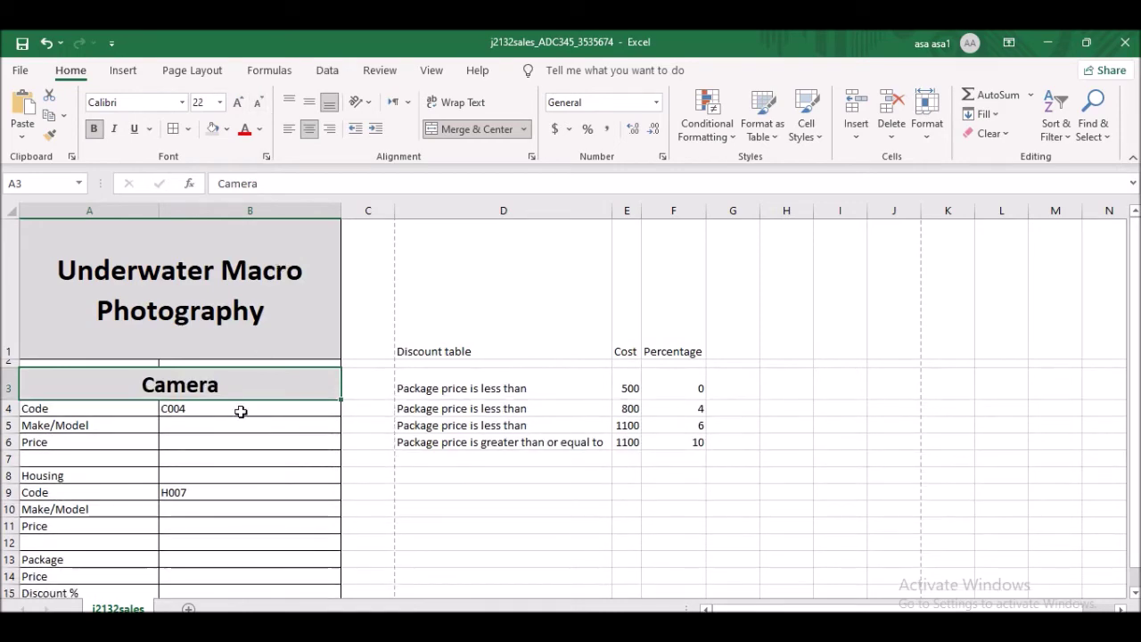
key("alt+Tab")
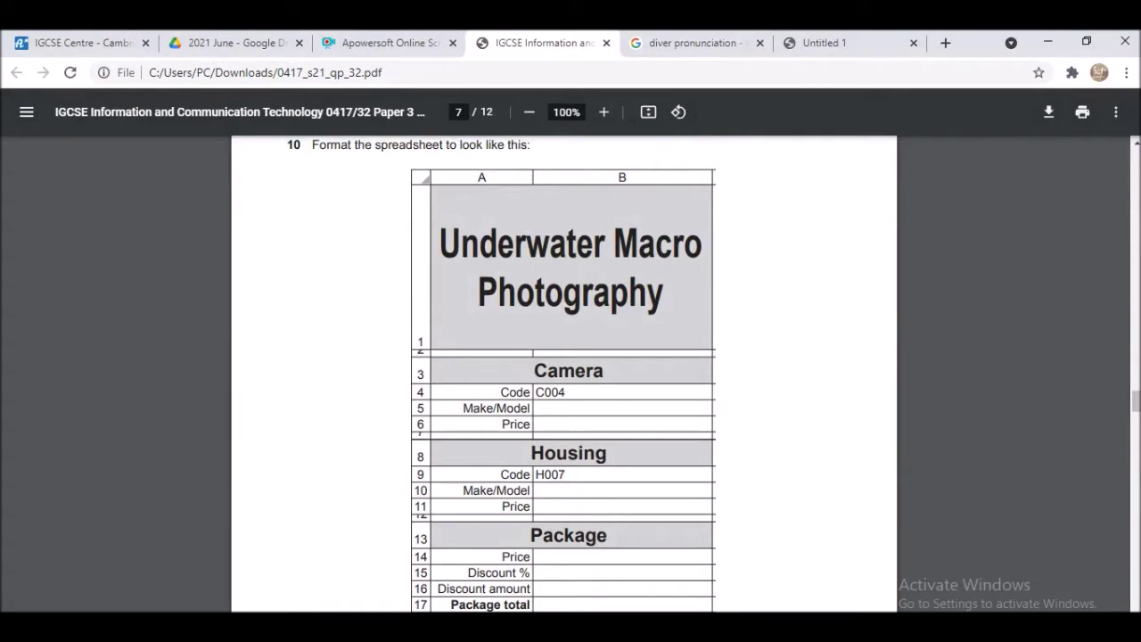
key("alt+Tab")
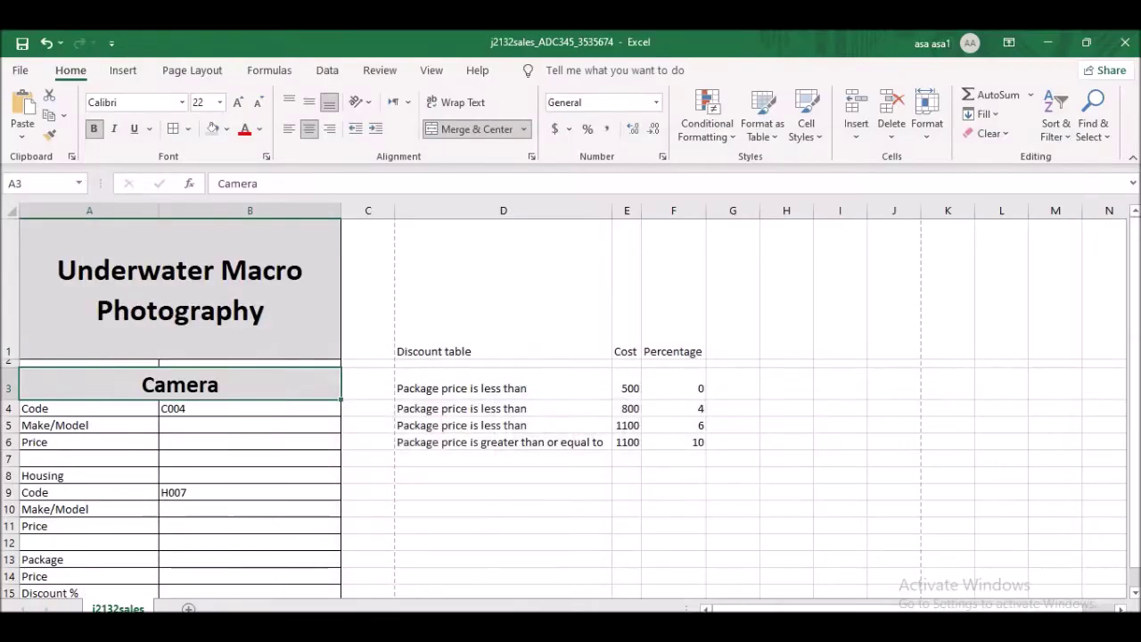
key("alt+Tab")
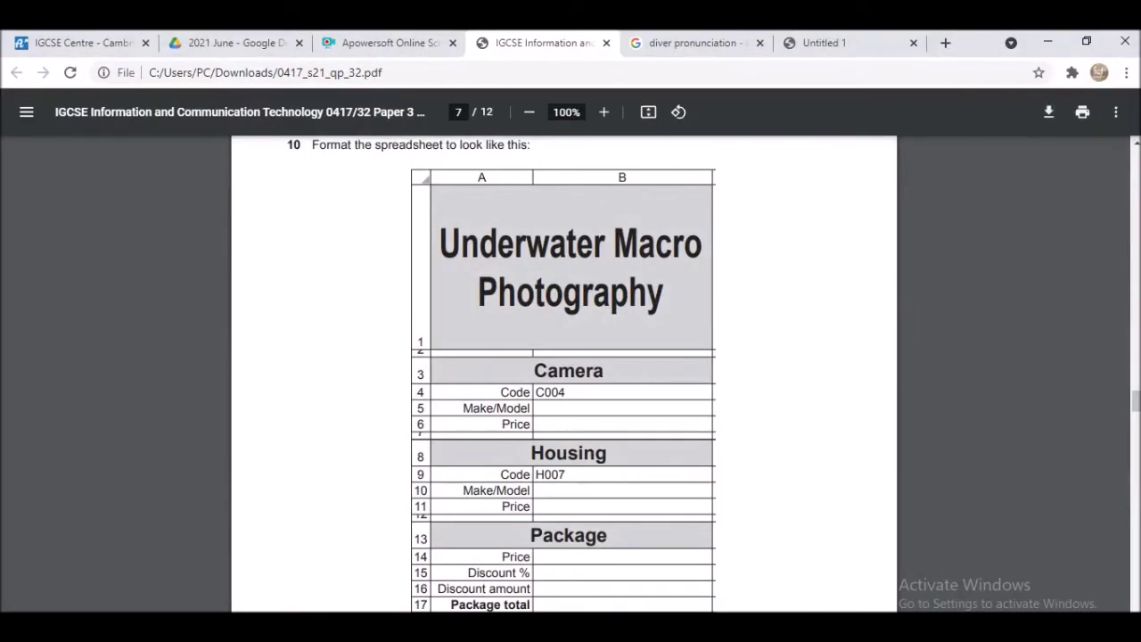
key("alt+Tab")
left_click(67, 415)
- Right-align and middle-align the labels in A4:A17, and shrink row 7 to a 6.00-high spacer
left_click_drag(68, 416, 129, 487)
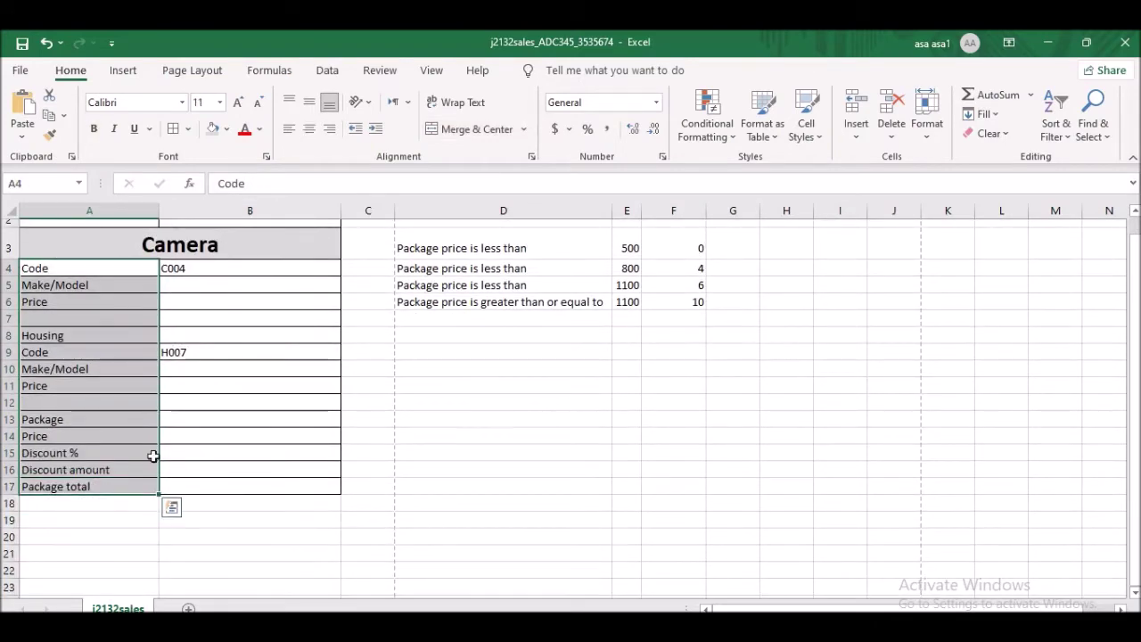
left_click(329, 129)
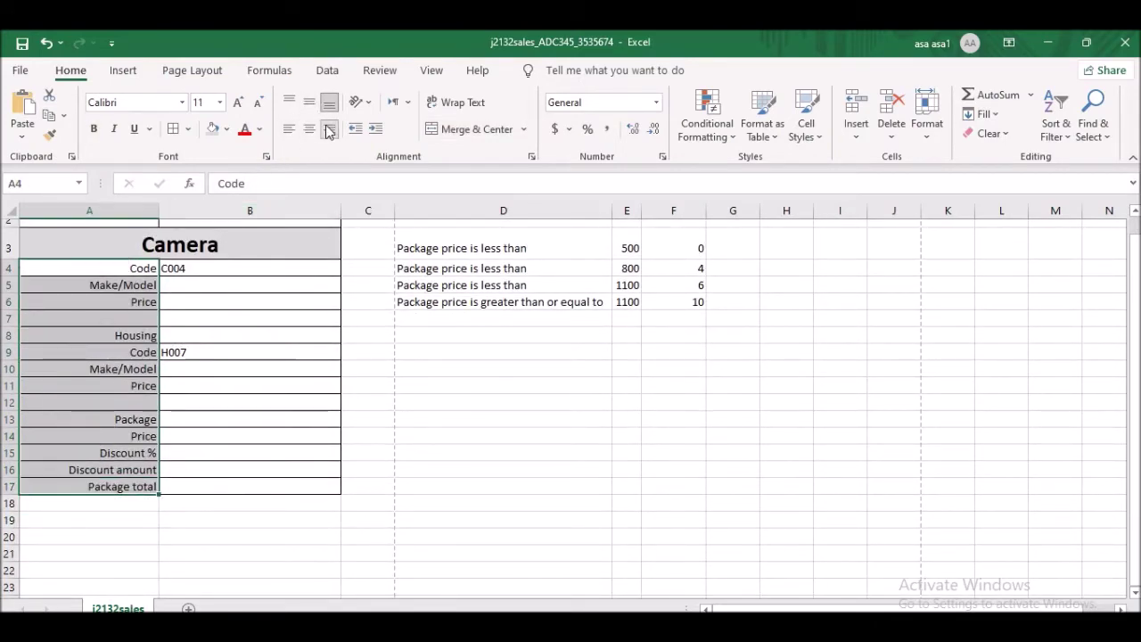
left_click(310, 102)
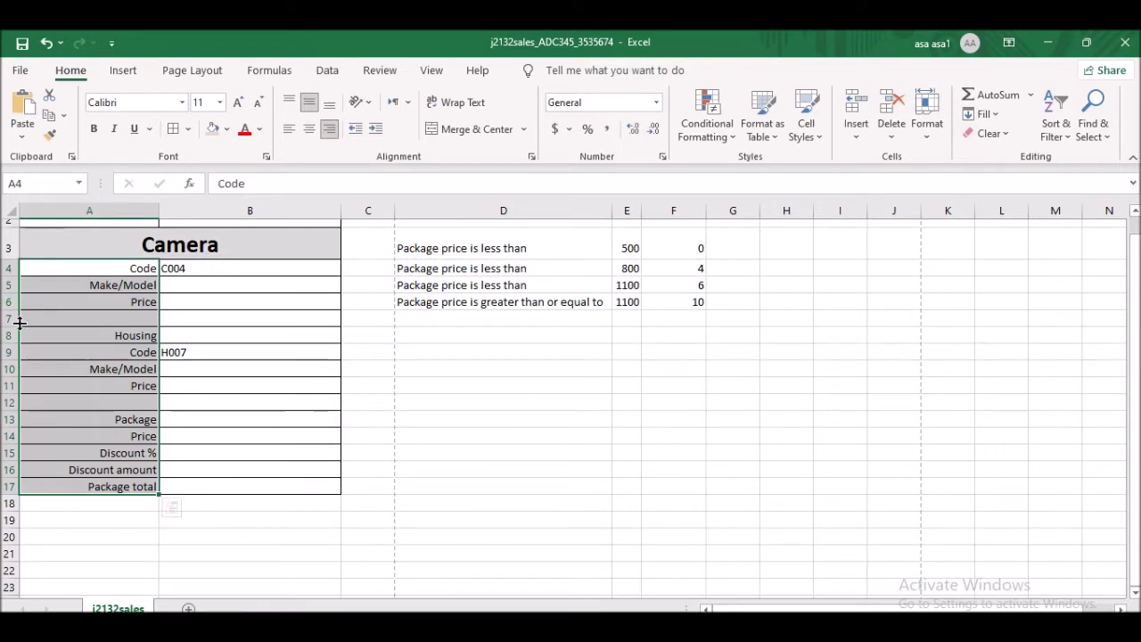
left_click_drag(14, 327, 13, 311)
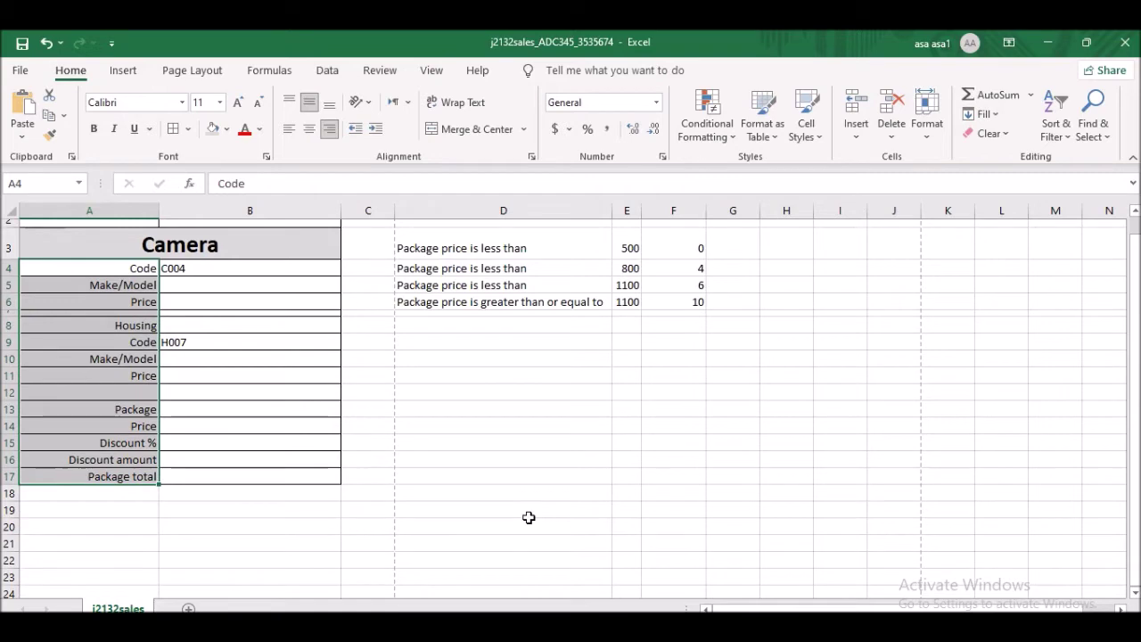
left_click(195, 411)
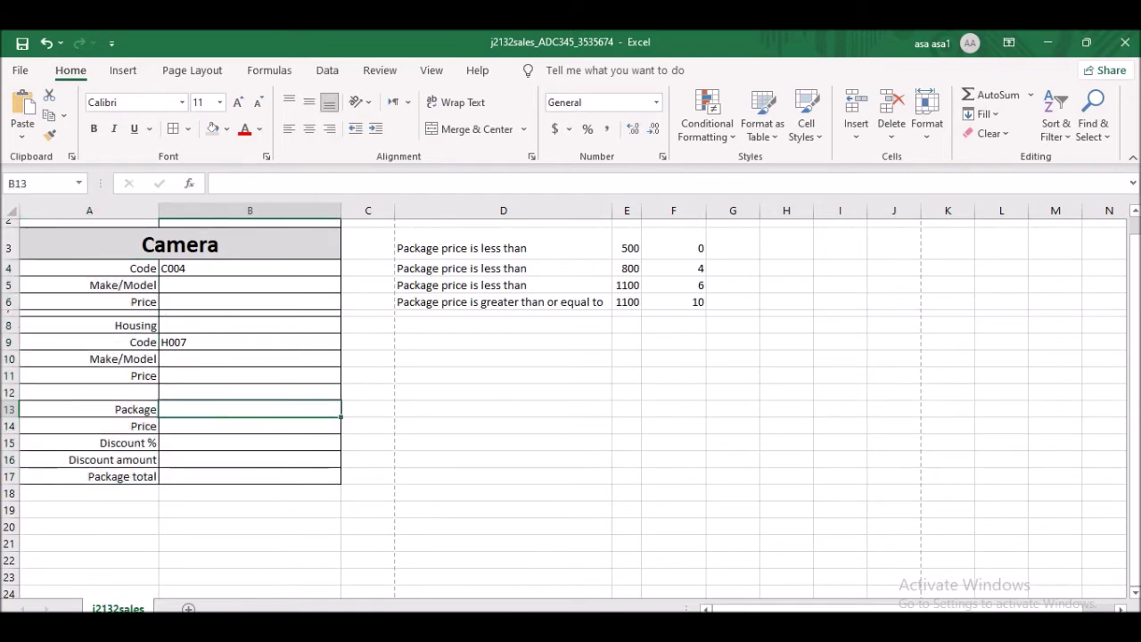
- Merge and centre Housing across A8:B8 and make it bold
key("alt+Tab")
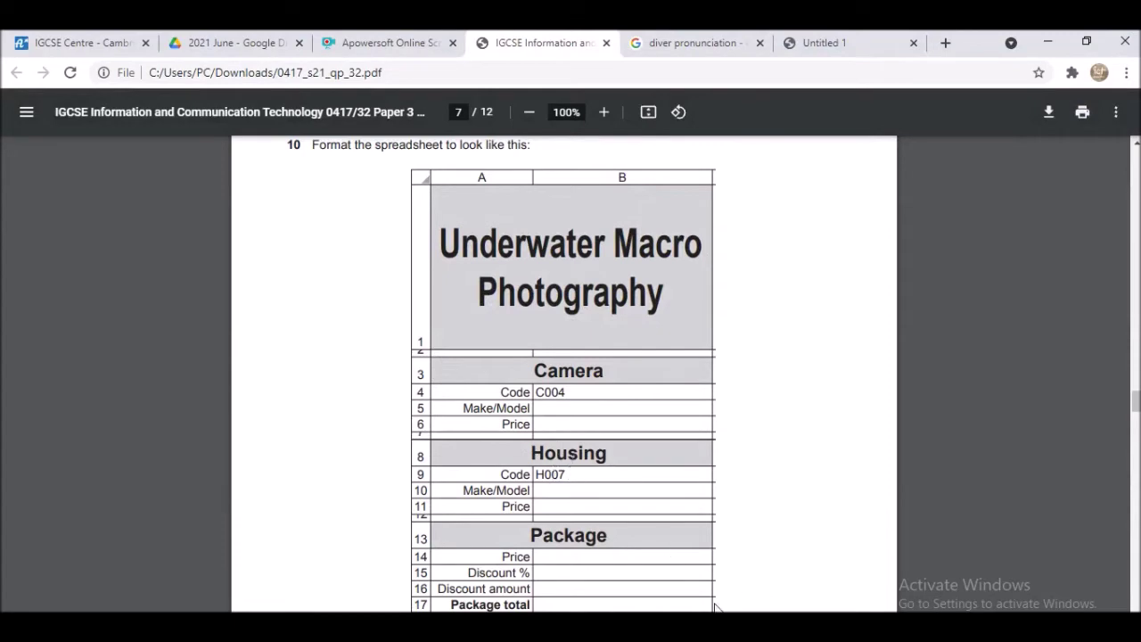
key("alt+Tab")
left_click_drag(119, 328, 259, 322)
left_click(470, 134)
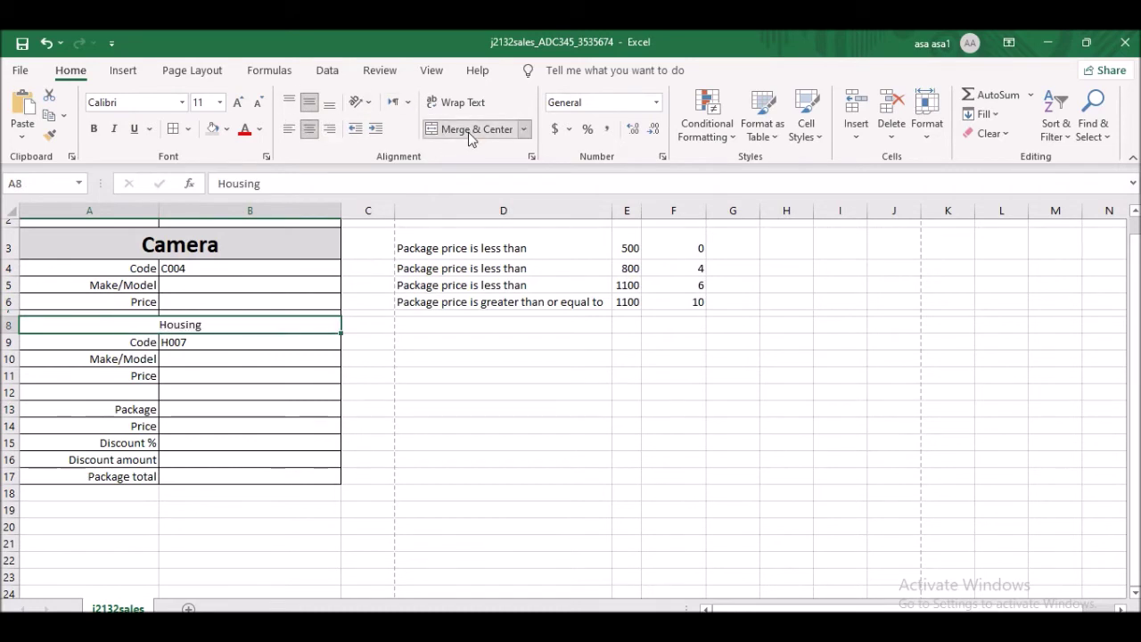
left_click(93, 131)
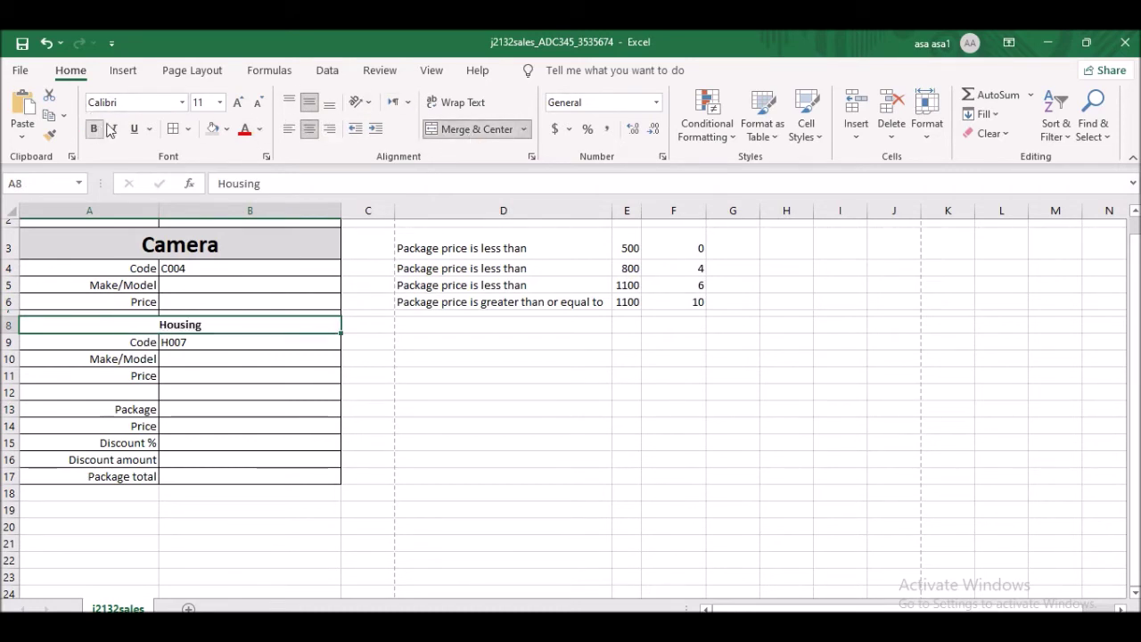
- Set the Housing heading to 22 point, matching the Camera heading
left_click(183, 245)
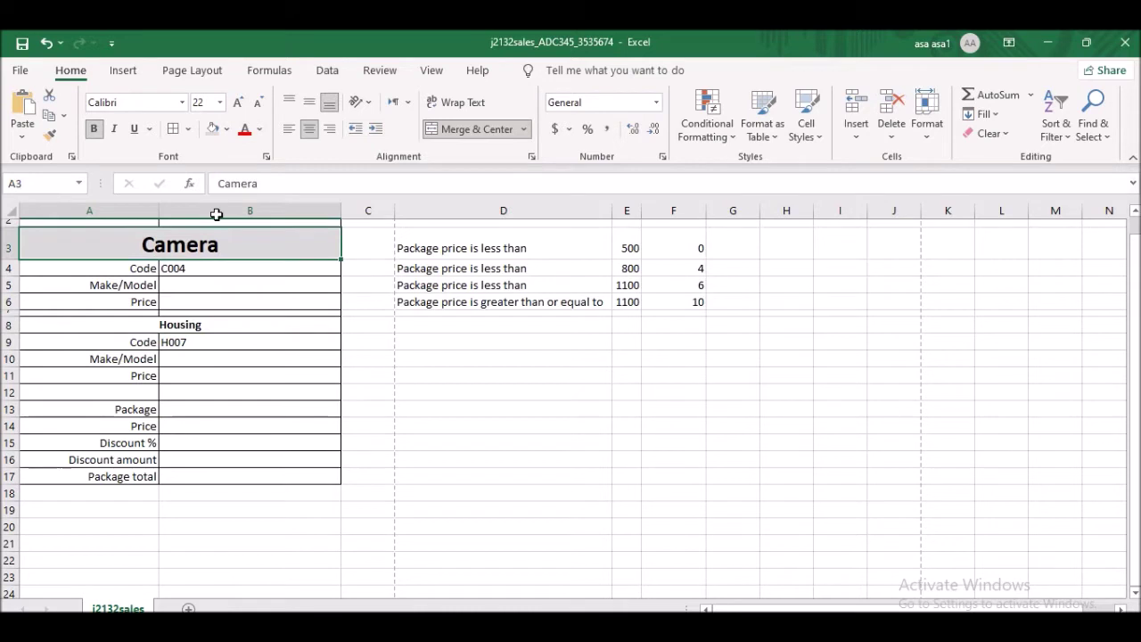
left_click(166, 326)
left_click(207, 102)
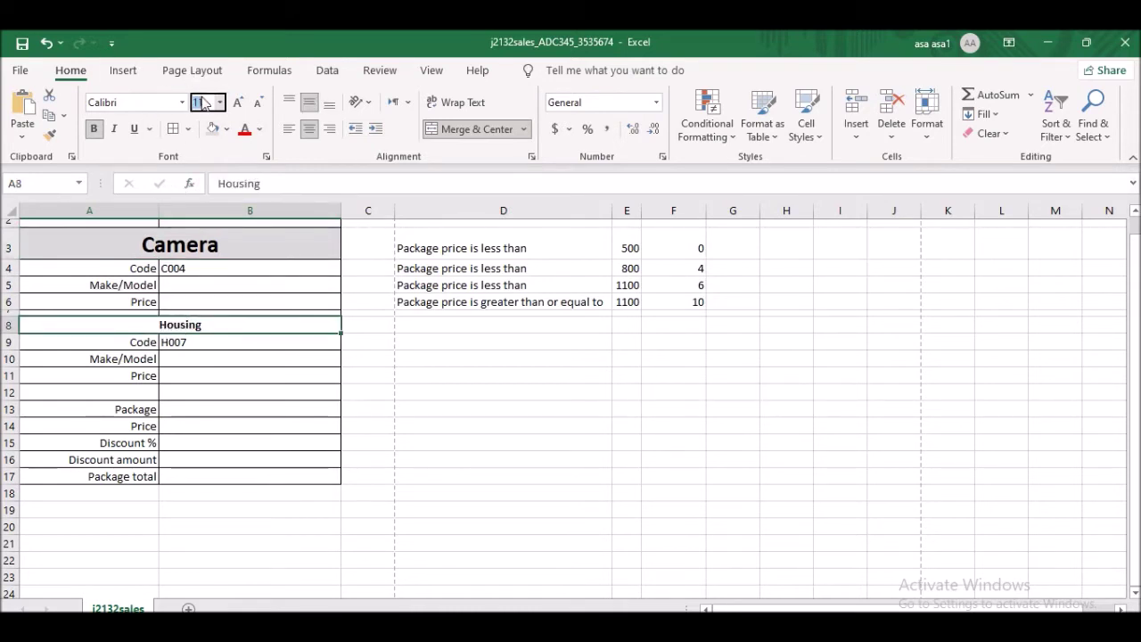
type("22")
key("Return")
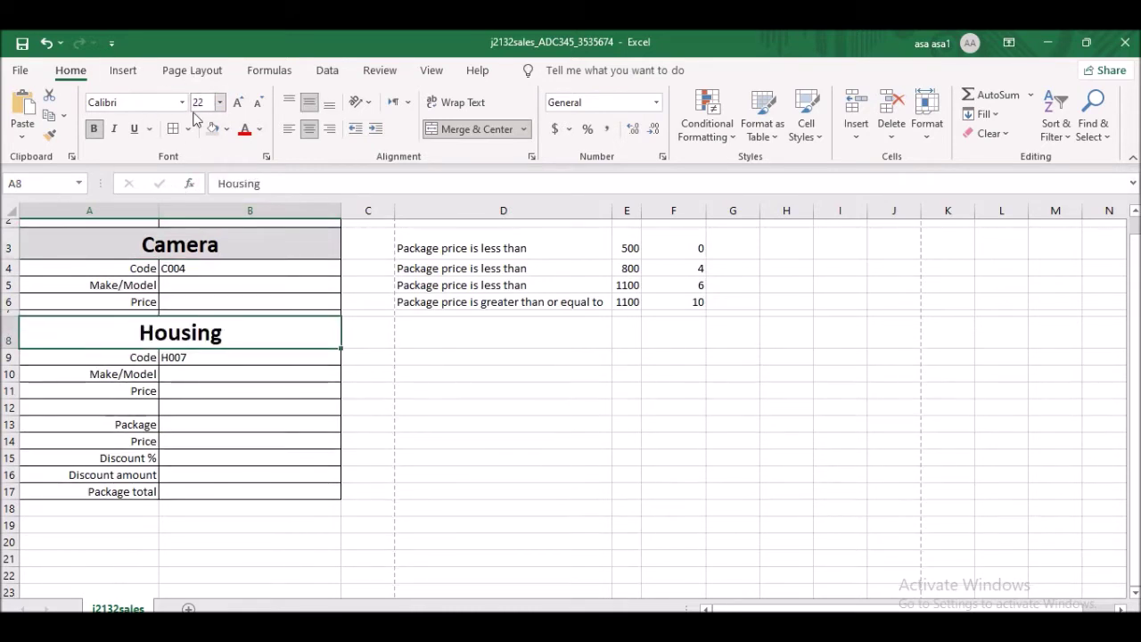
- Give Housing a light grey fill and compare the sheet with the exam paper
left_click(212, 128)
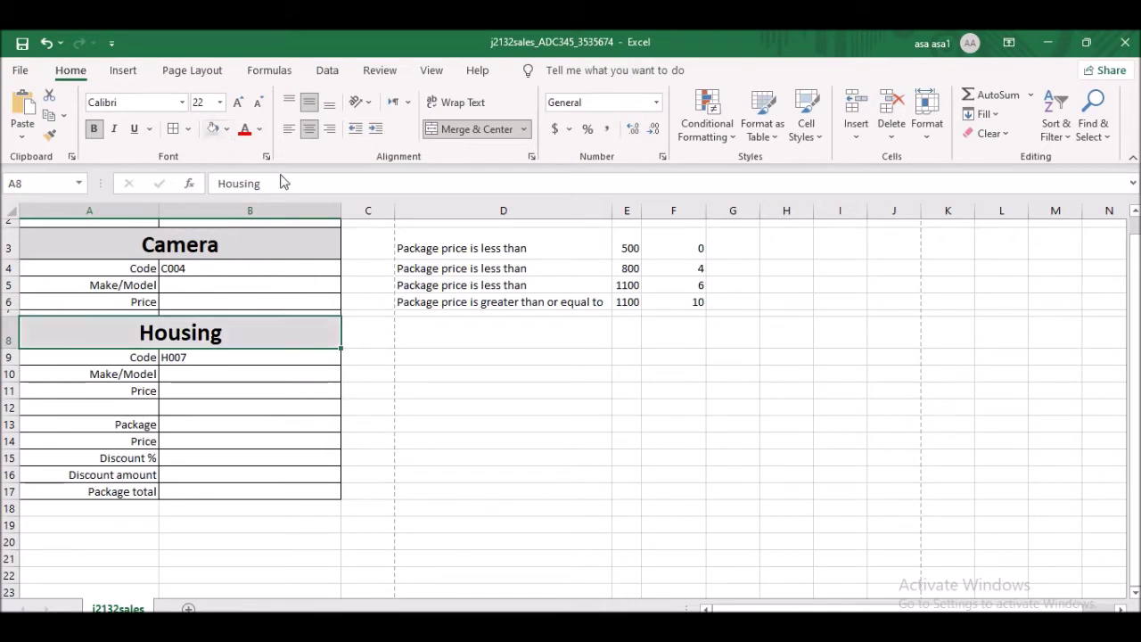
scroll(281, 341, "up", 2)
scroll(289, 341, "down", 1)
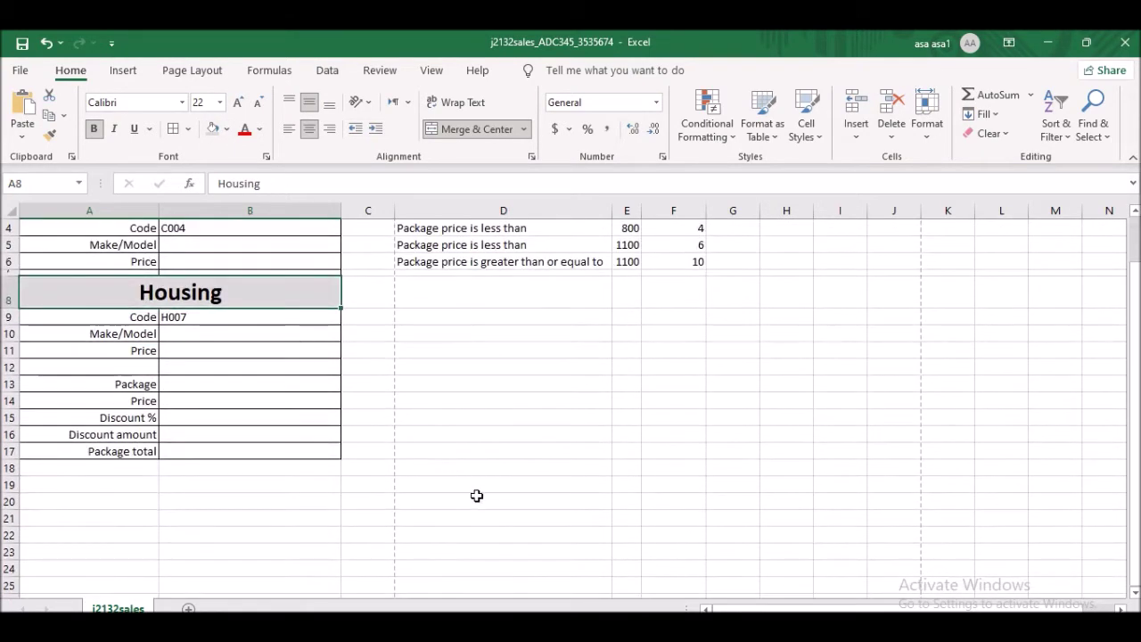
key("alt+Tab")
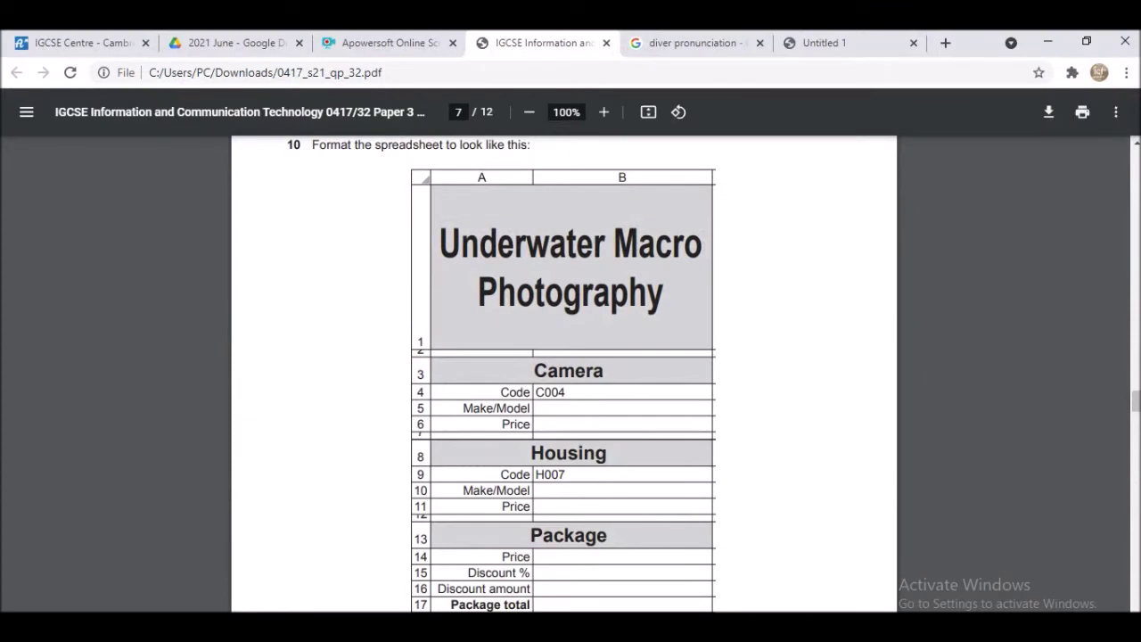
key("alt+Tab")
key("alt+Tab")
key("alt+Tab")
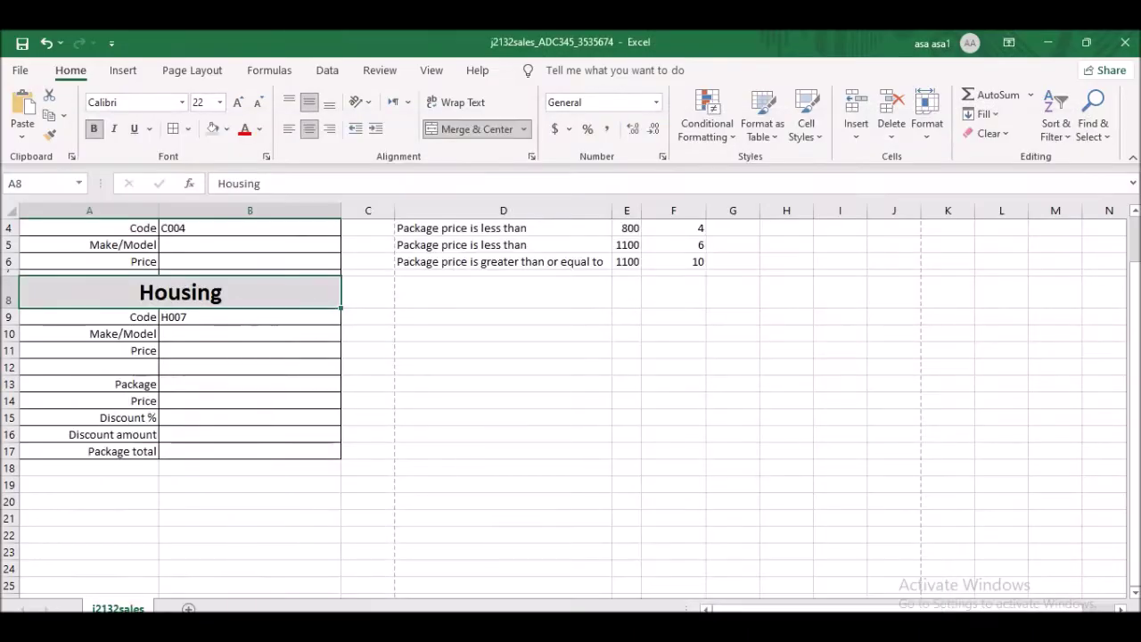
key("alt+Tab")
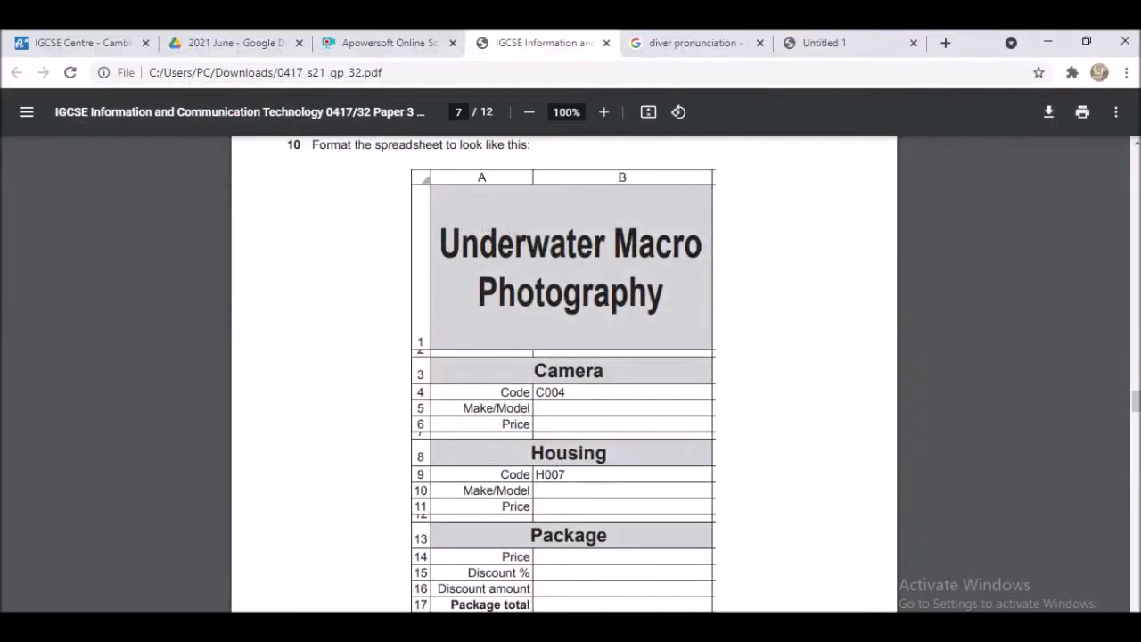
key("alt+Tab")
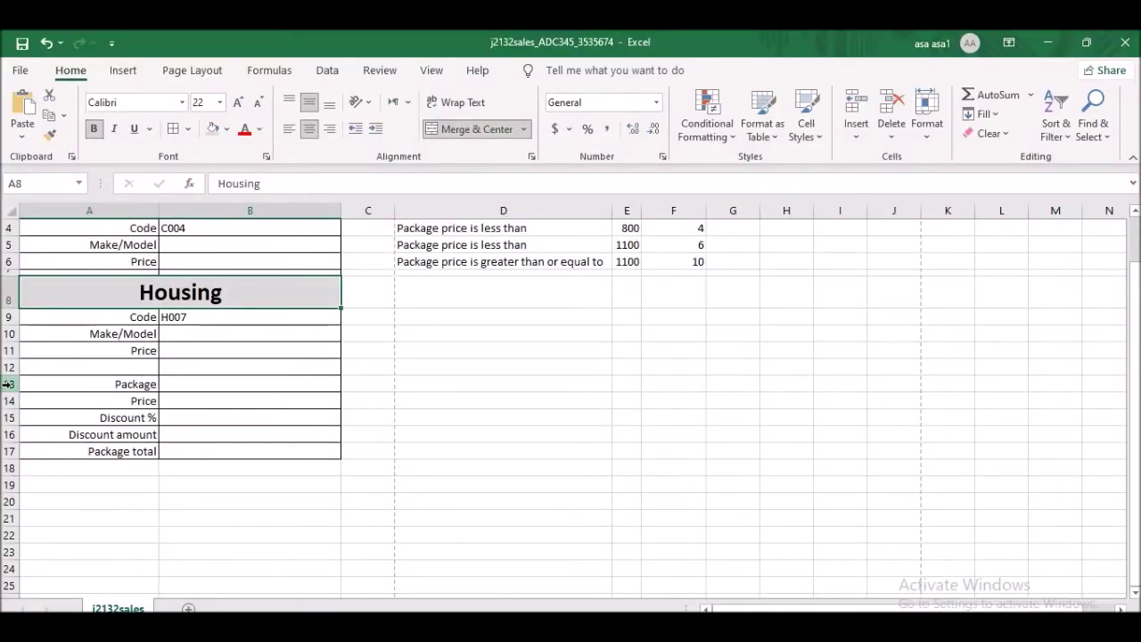
- Shrink row 12 to a thin 6-point spacer row above Package
left_click_drag(15, 374, 18, 366)
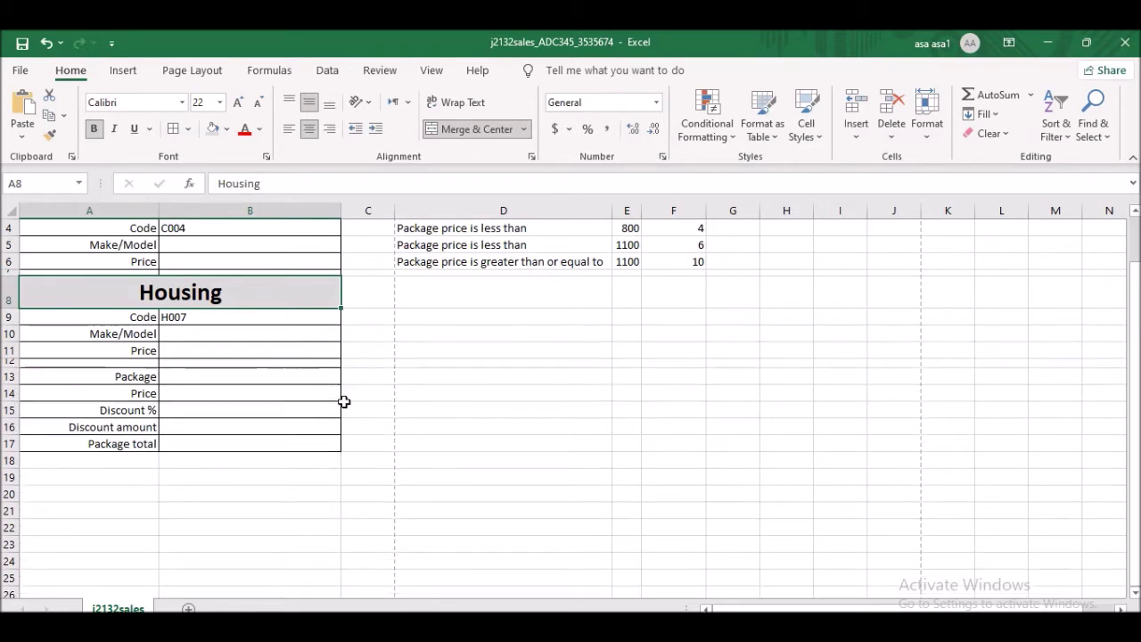
left_click_drag(8, 367, 10, 361)
left_click(280, 423)
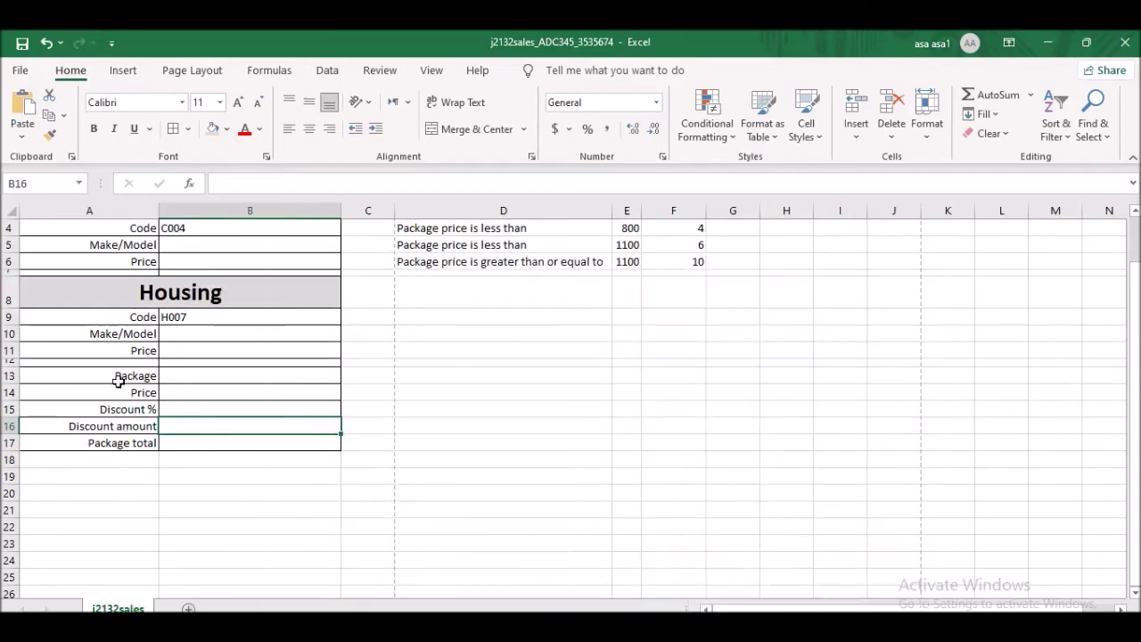
- Merge and centre Package across A13:B13, bold, 22 point, with a light grey fill
left_click_drag(116, 392, 240, 376)
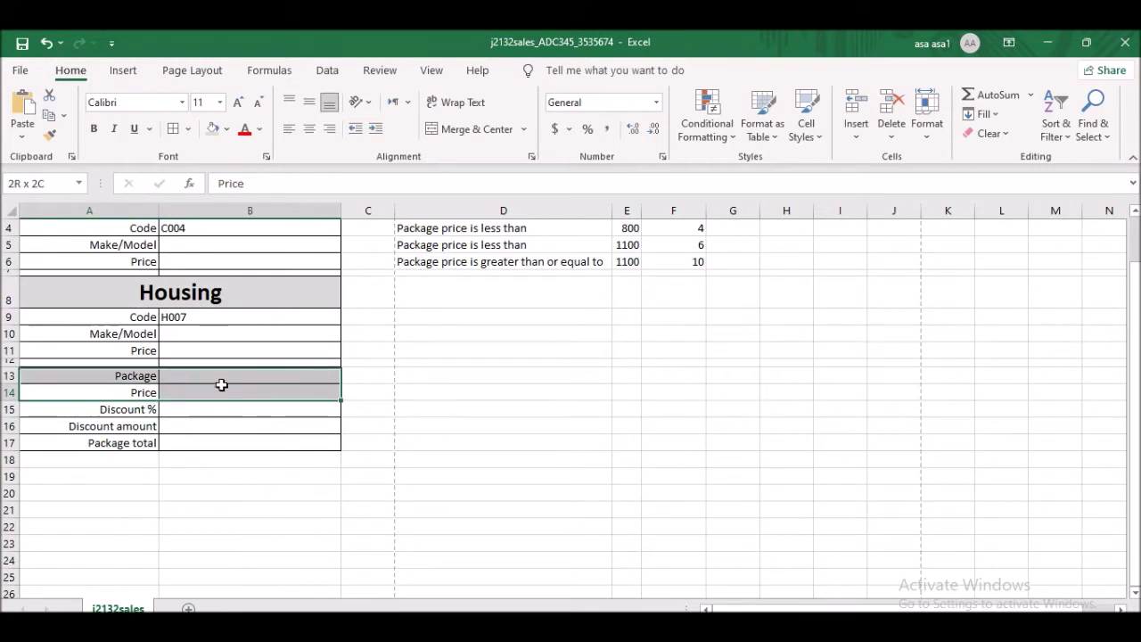
left_click_drag(94, 371, 270, 368)
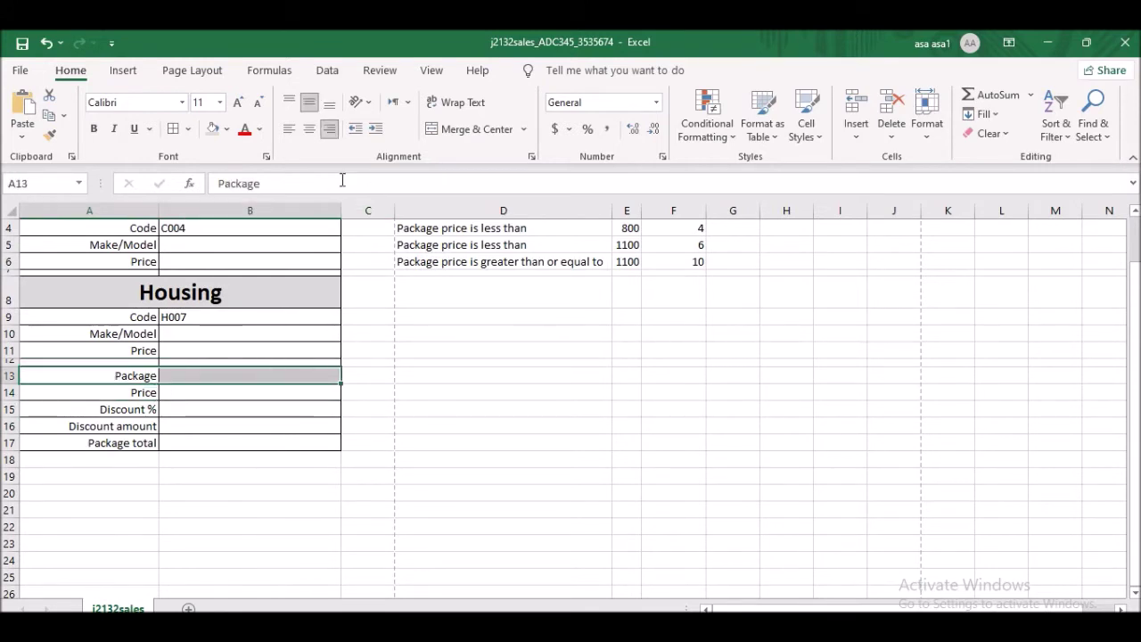
left_click(432, 130)
left_click(95, 130)
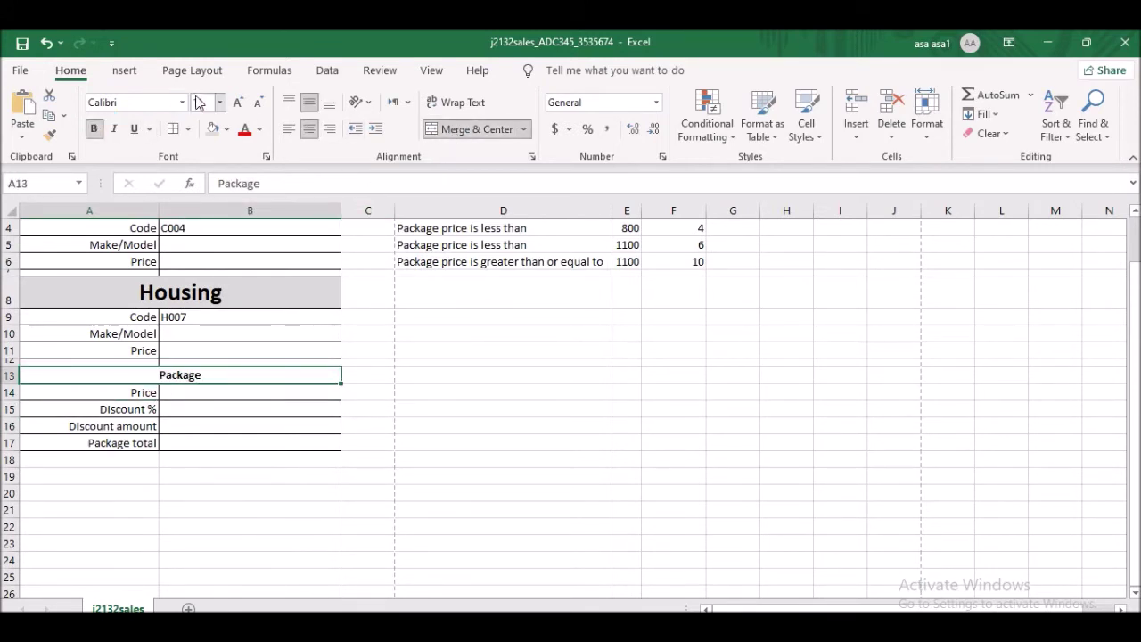
left_click(201, 101)
type("22")
key("Return")
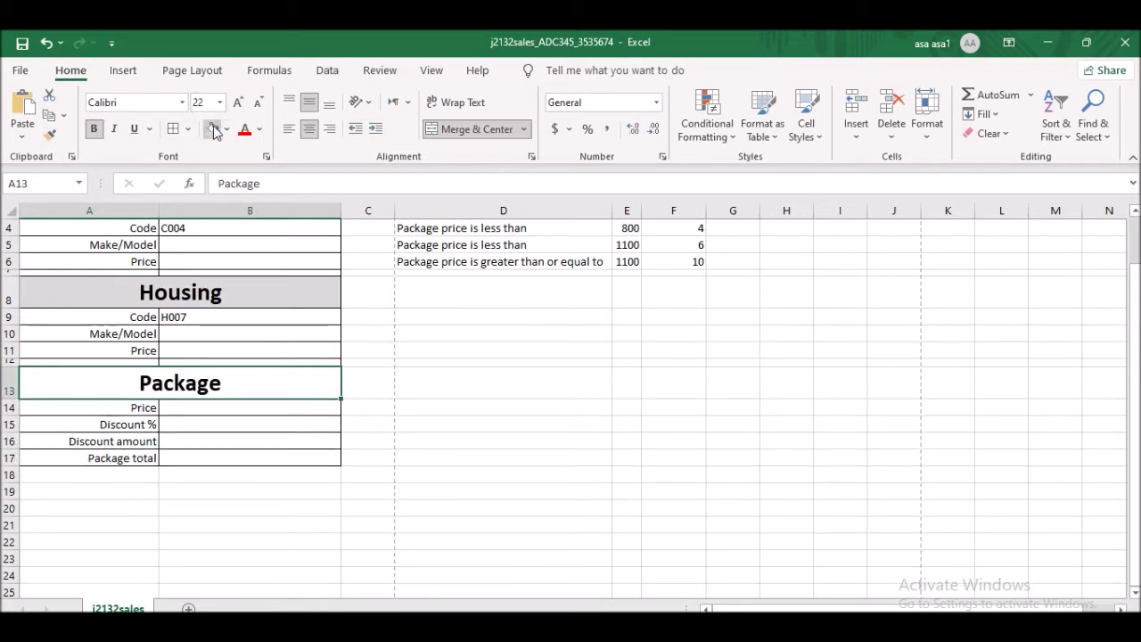
left_click(213, 128)
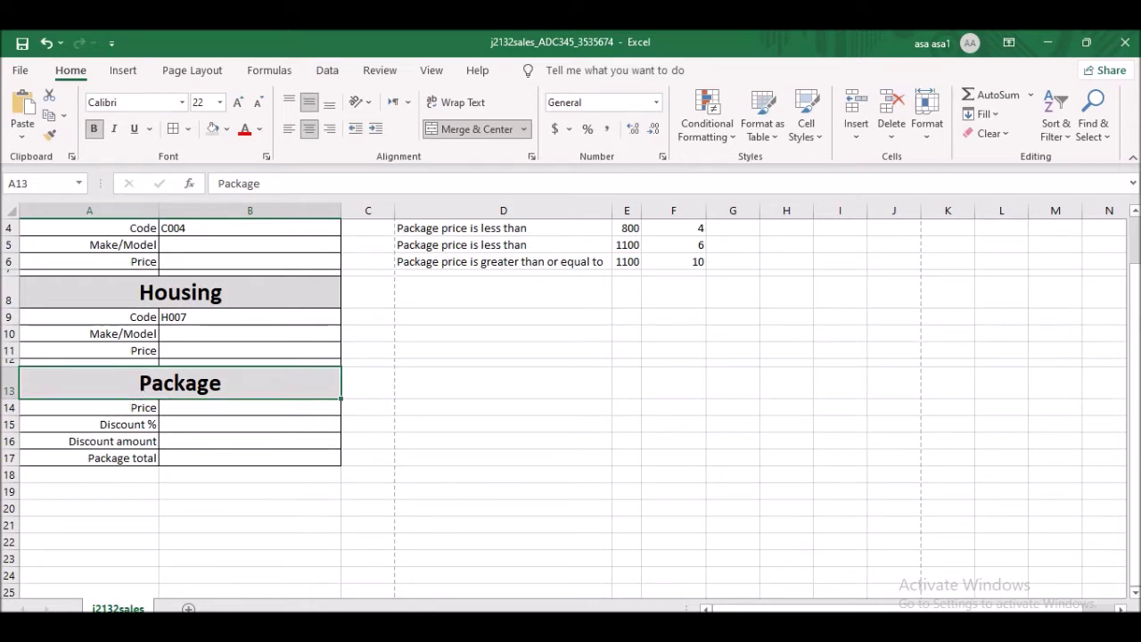
key("alt+Tab")
scroll(581, 413, "down", 2)
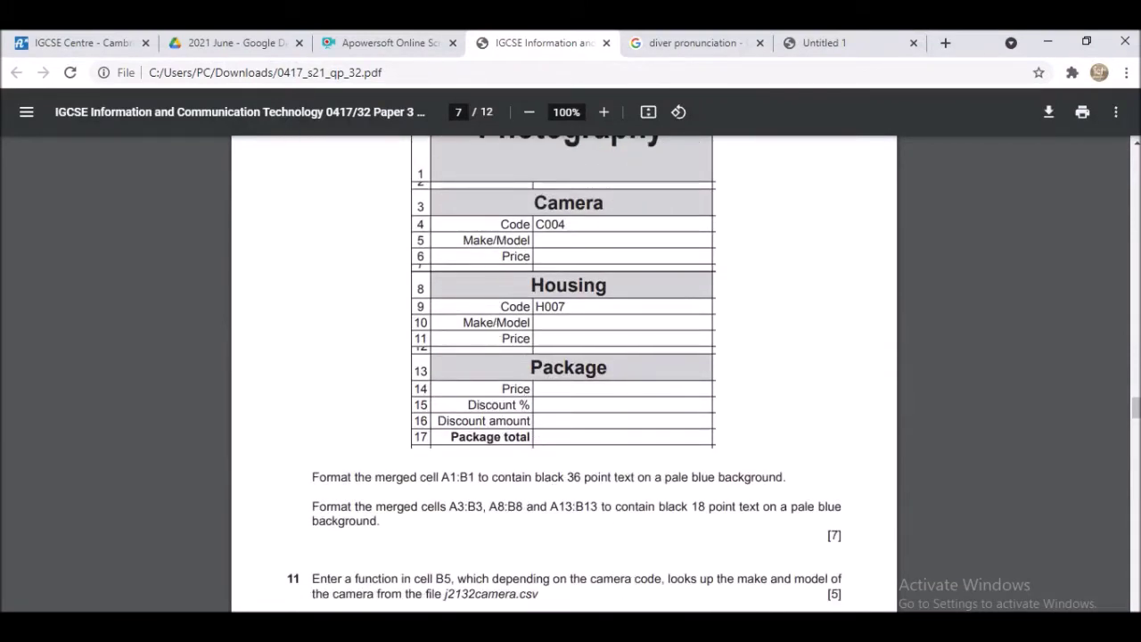
- Compare the sheet with the exam paper and make the Package total label in A17 bold
key("alt+Tab")
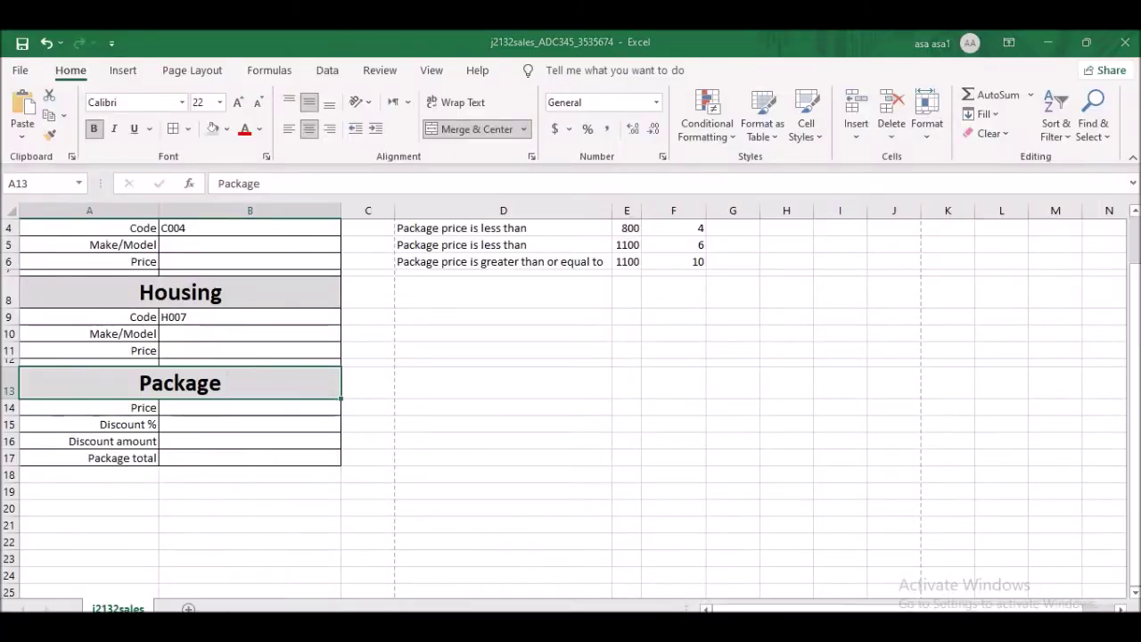
key("alt+Tab")
key("alt+Tab")
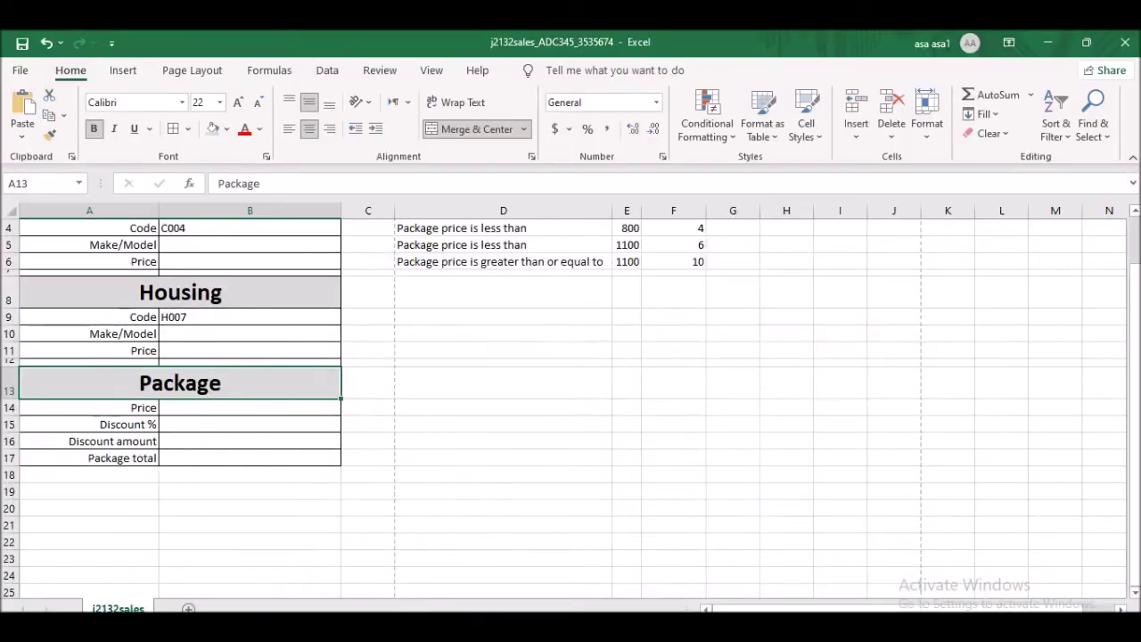
key("alt+Tab")
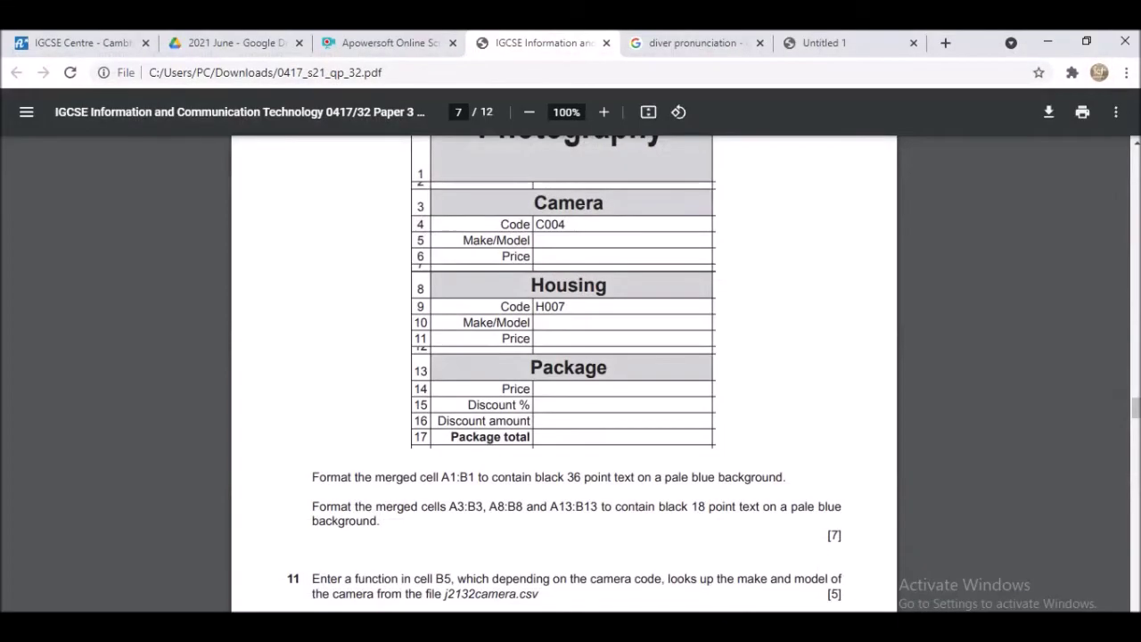
key("alt+Tab")
left_click(113, 458)
left_click(94, 128)
- Reread the exam paper's formatting requirements for questions 11–14, then return to the workbook
key("alt+Tab")
key("alt+Tab")
key("alt+Tab")
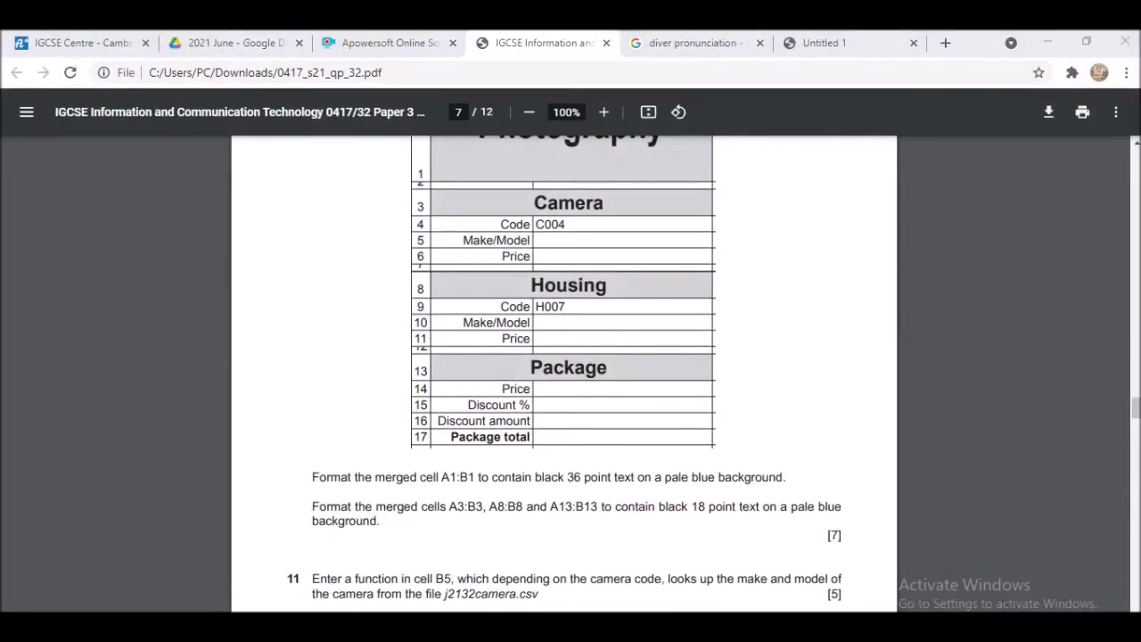
key("alt+Tab")
key("alt+Tab")
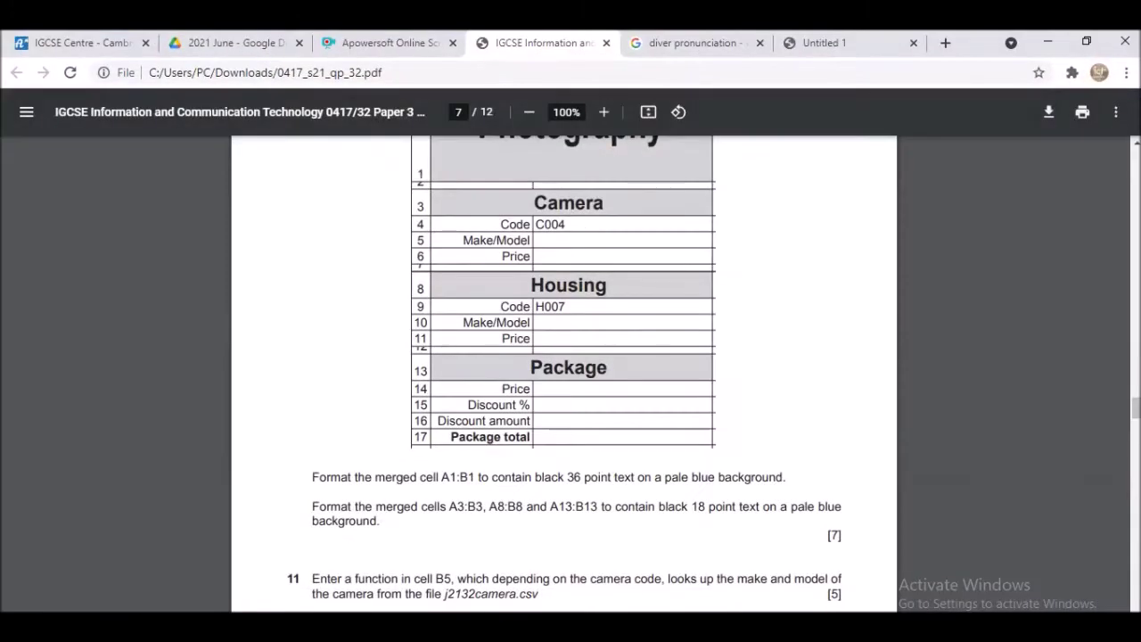
scroll(539, 392, "up", 3)
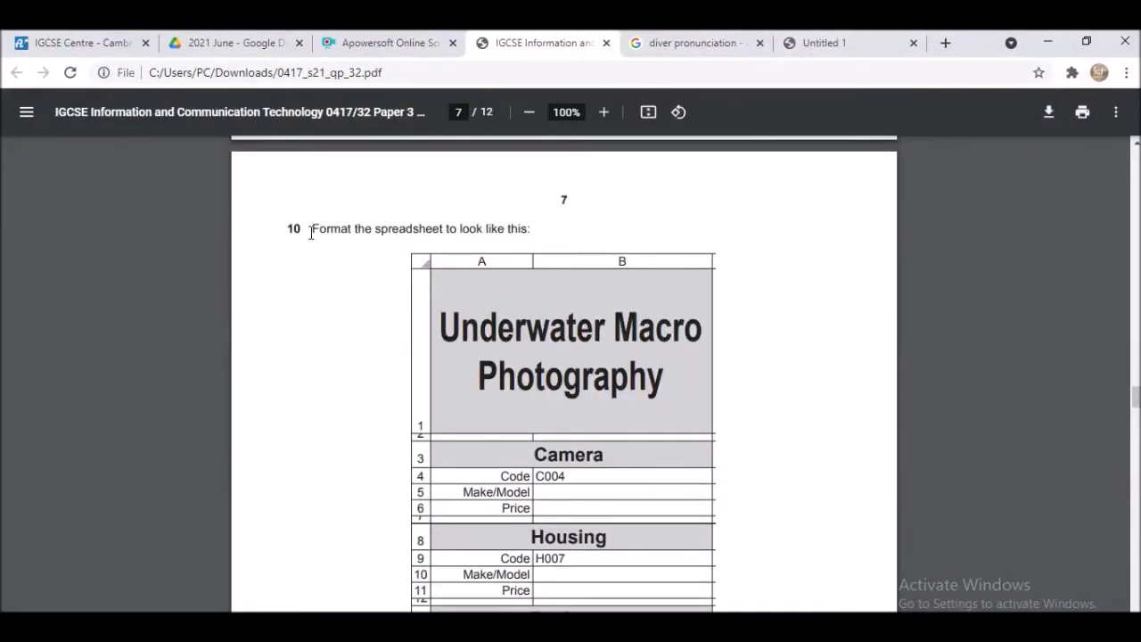
scroll(626, 349, "down", 5)
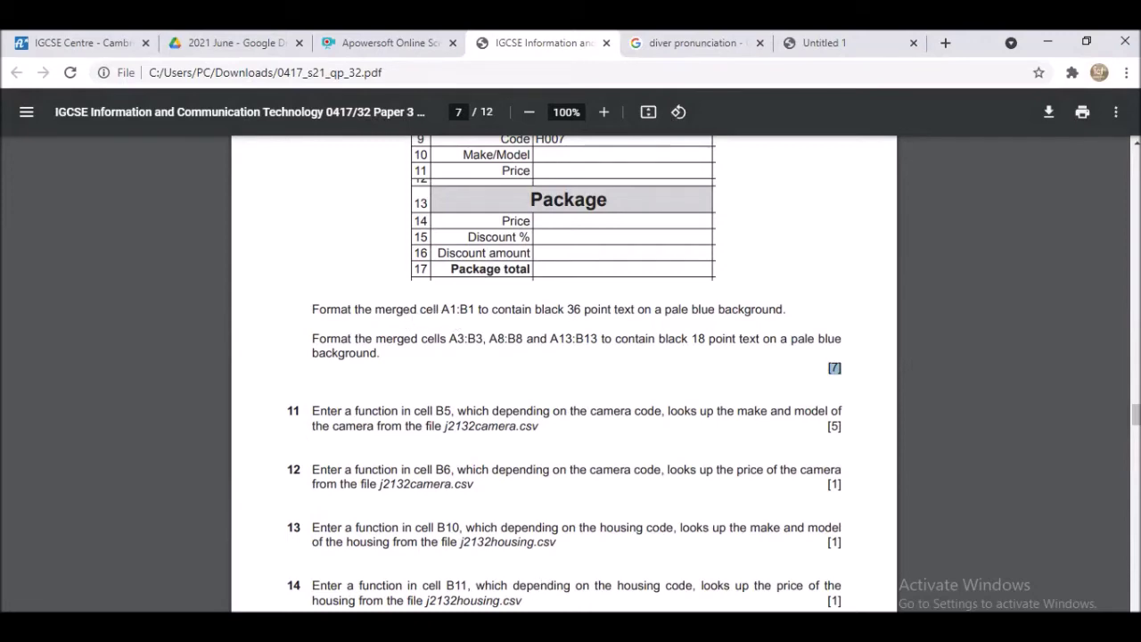
key("alt+Tab")
scroll(265, 315, "up", 1)
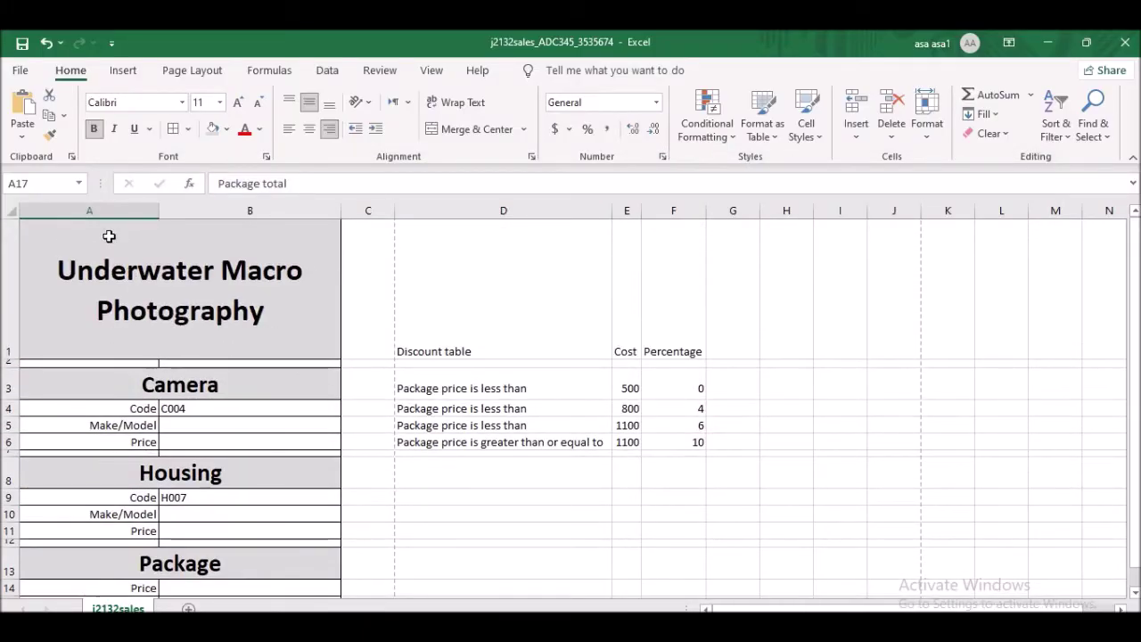
- Set the Underwater Macro Photography title in A1 to 36 point
left_click(98, 267)
key("alt+Tab")
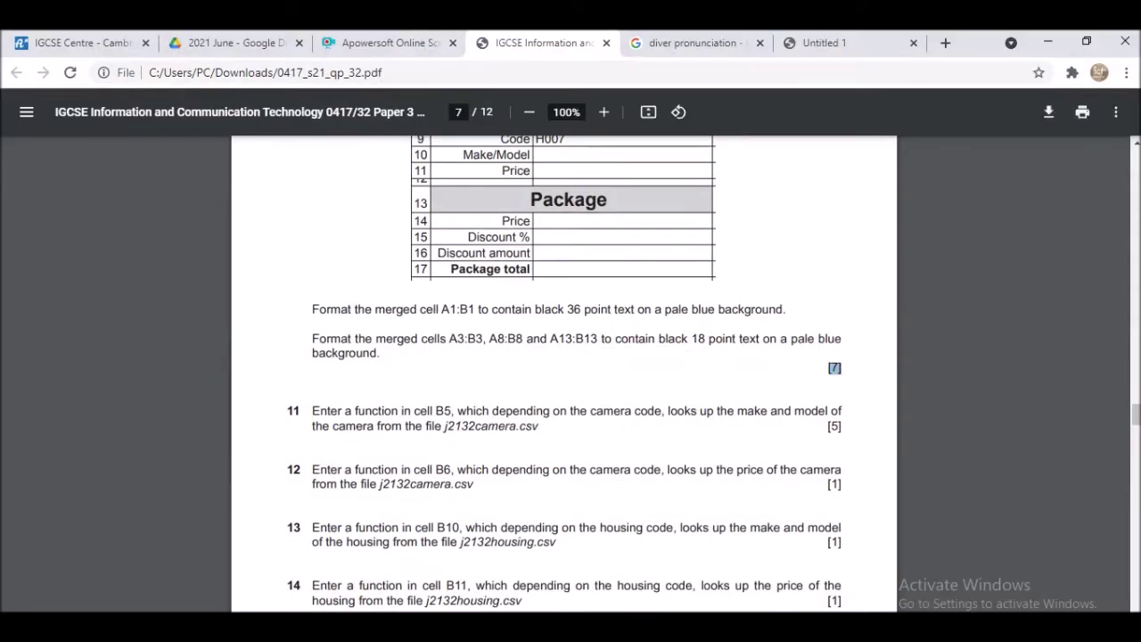
key("alt+Tab")
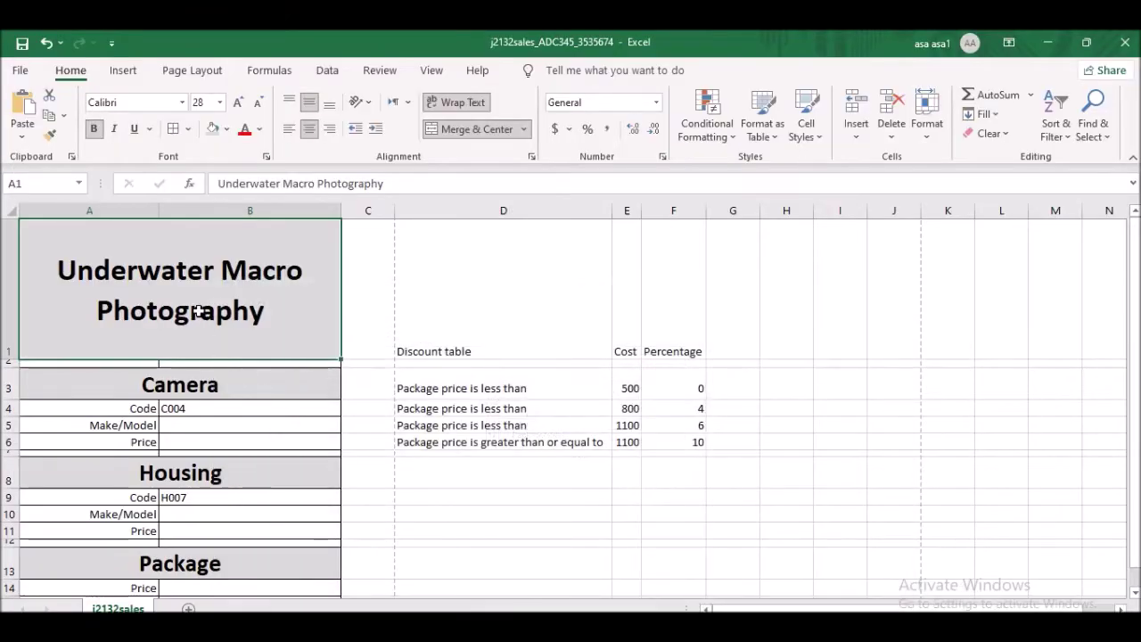
left_click(206, 102)
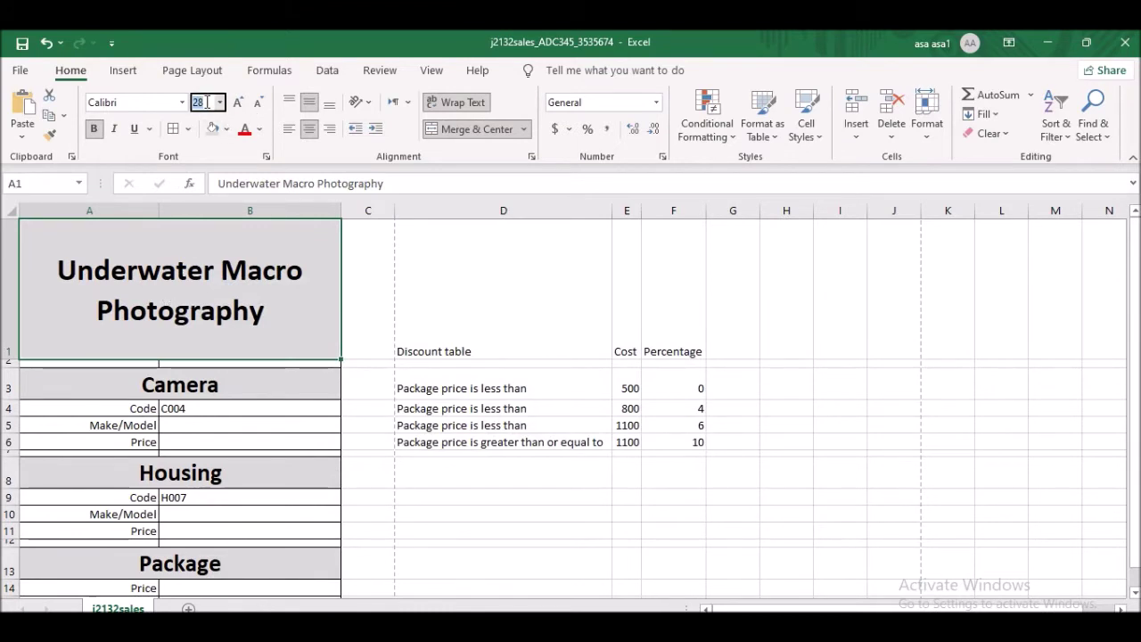
key("Return")
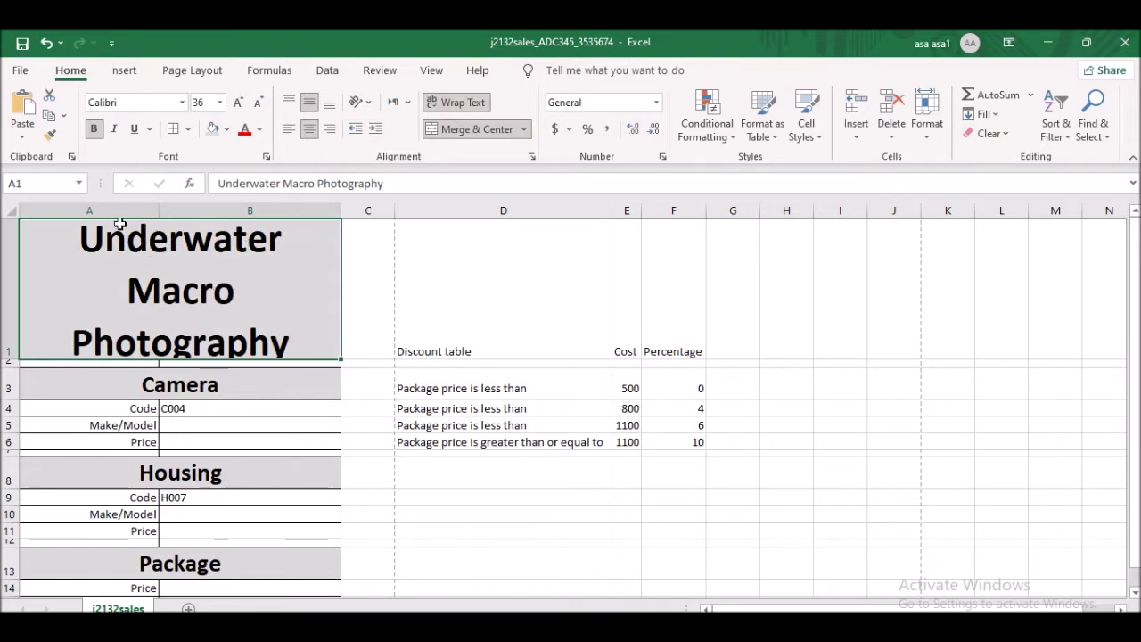
- Make row 1 taller to fit the three-line title, then recheck the exam's requirements
left_click_drag(7, 359, 7, 408)
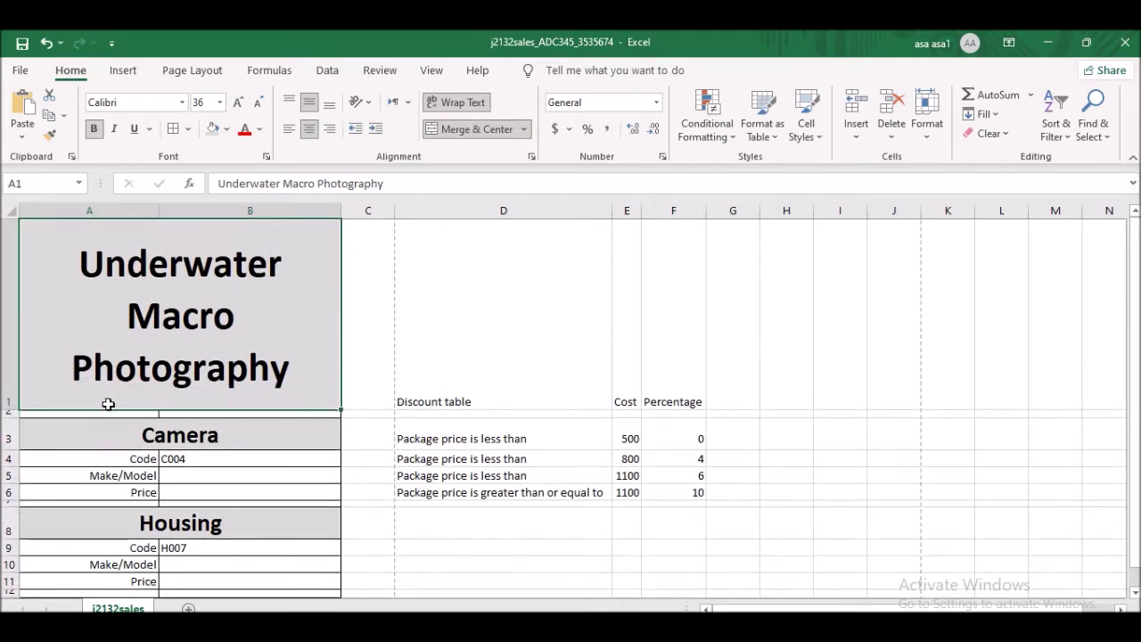
scroll(384, 379, "down", 1)
scroll(227, 357, "up", 1)
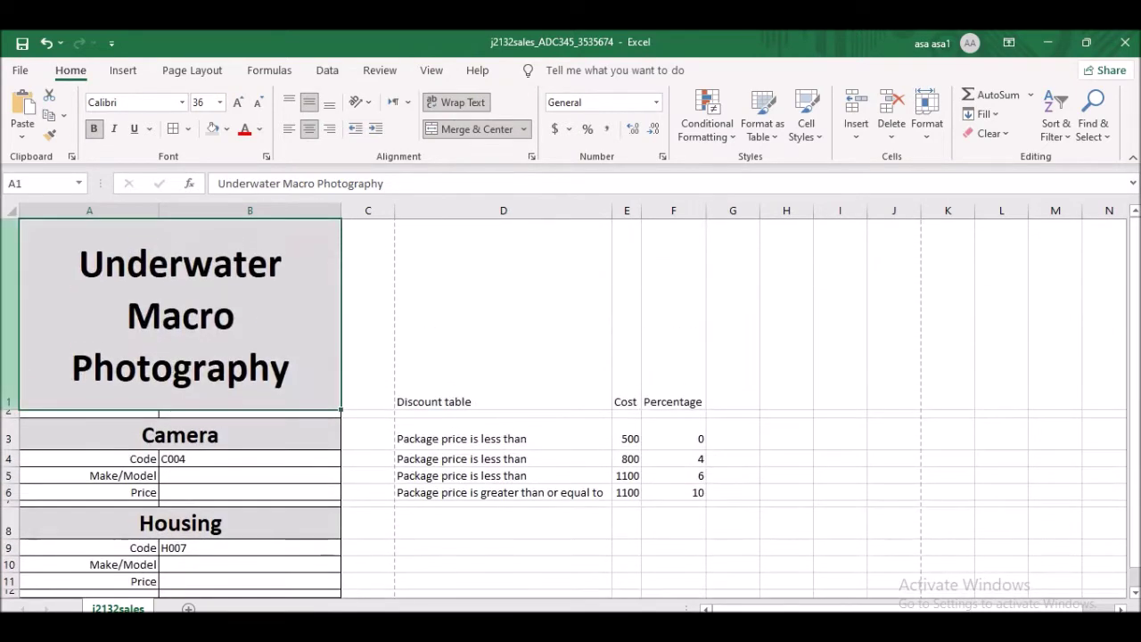
key("alt+Tab")
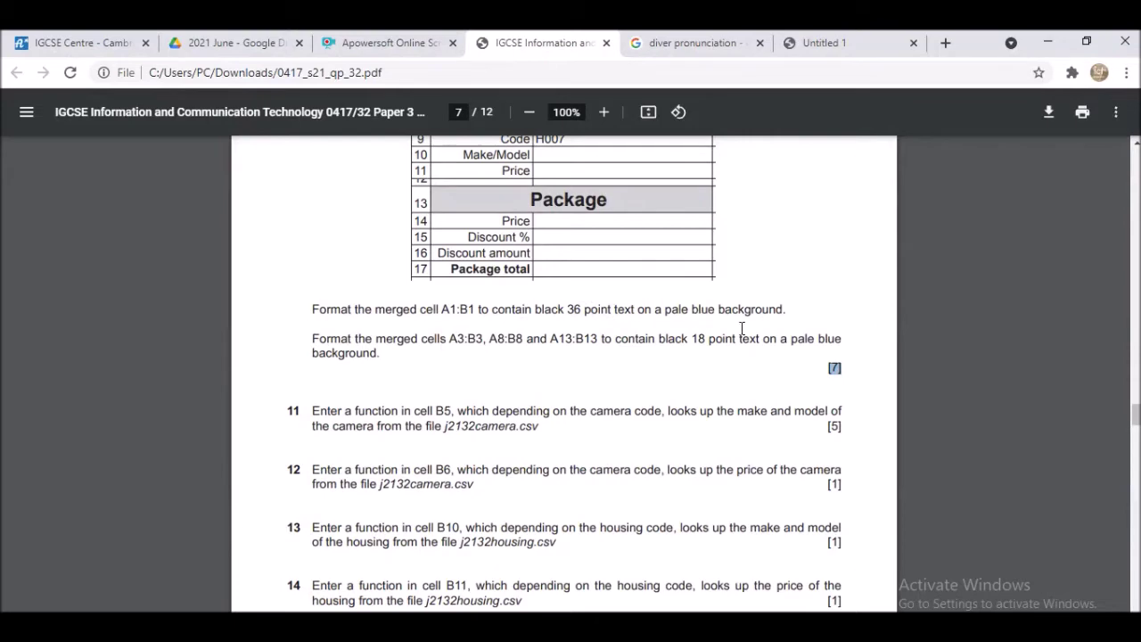
key("alt+Tab")
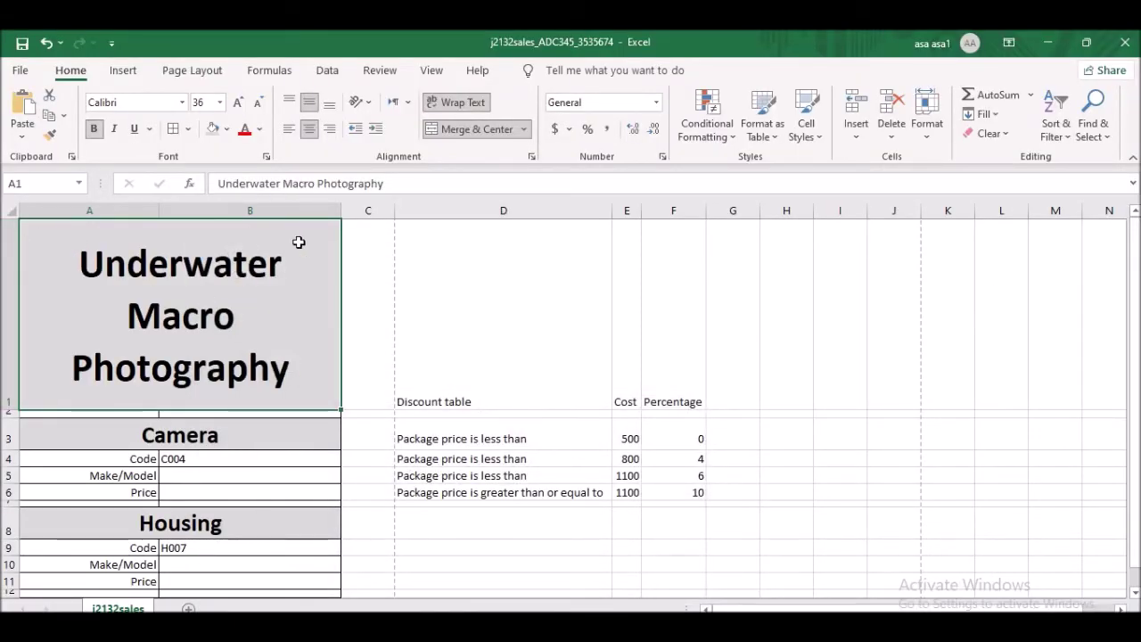
- Fill the title cell dark blue, then check it against the exam paper's instructions
left_click(228, 129)
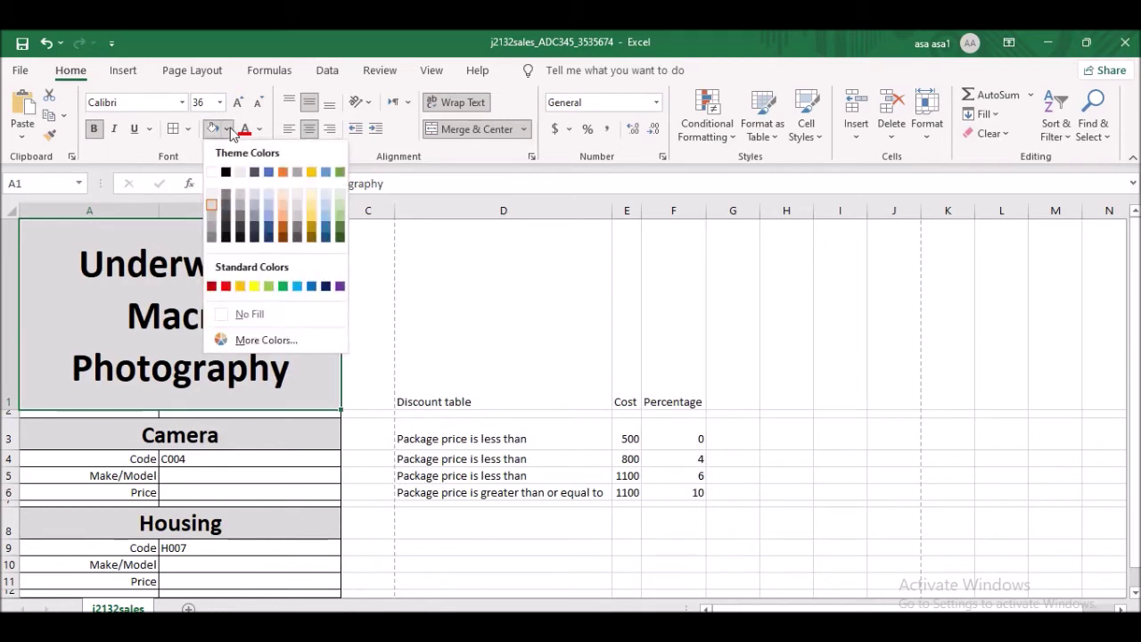
left_click(270, 234)
key("alt+Tab")
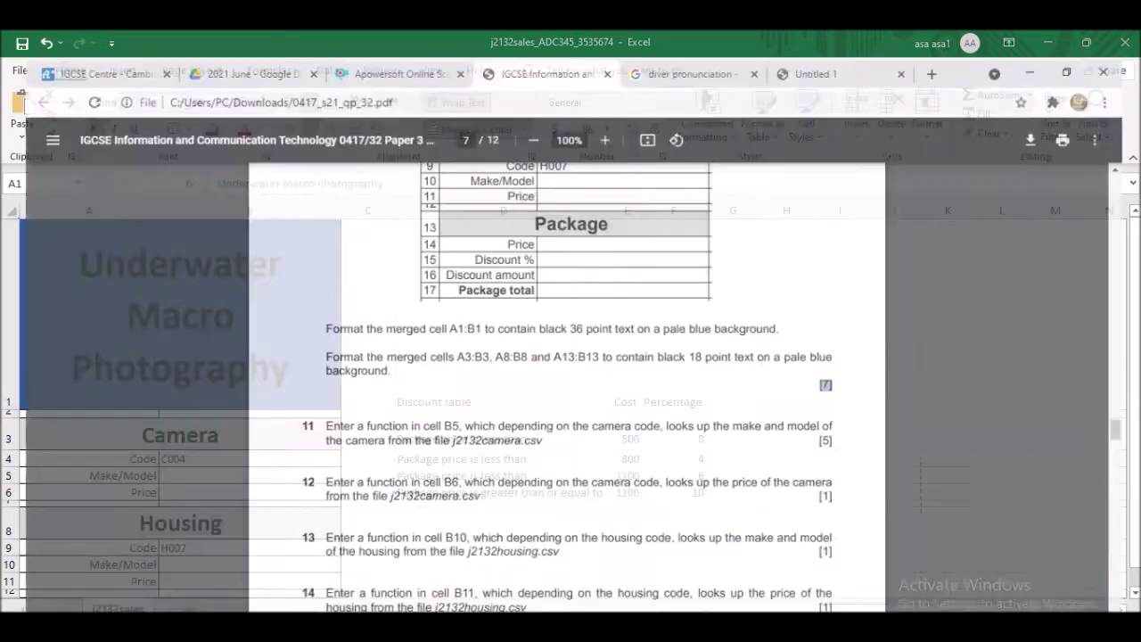
scroll(515, 404, "up", 6)
scroll(515, 405, "down", 2)
key("alt+Tab")
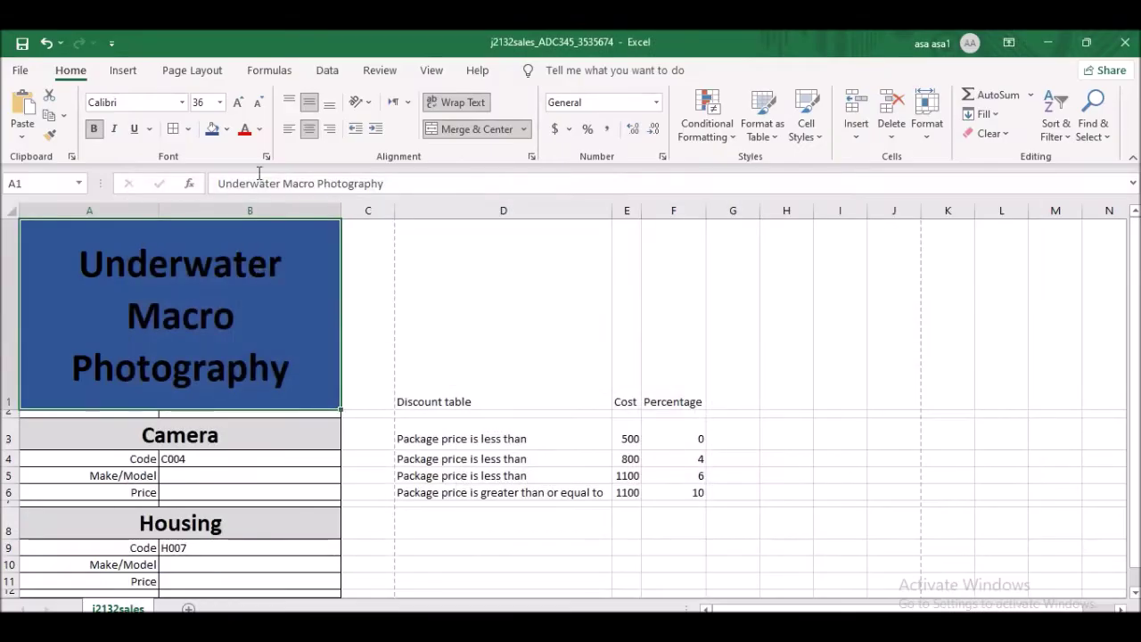
- Change the title fill to pale blue (Blue, Accent 1, Lighter 60%) and recheck the requirements
left_click(227, 129)
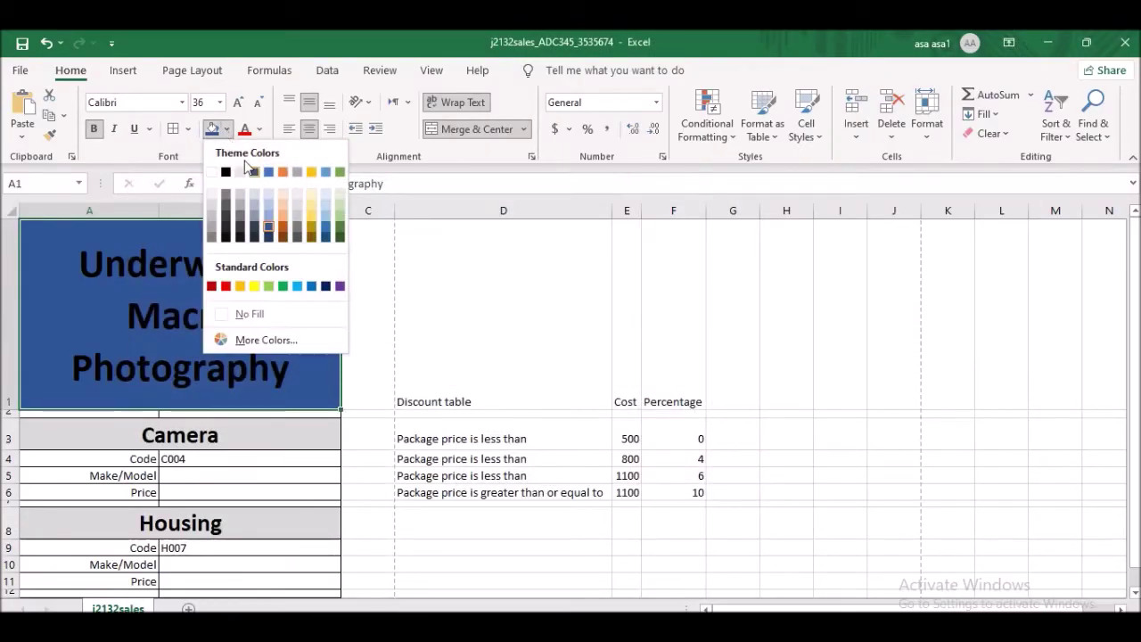
left_click(270, 209)
key("alt+Tab")
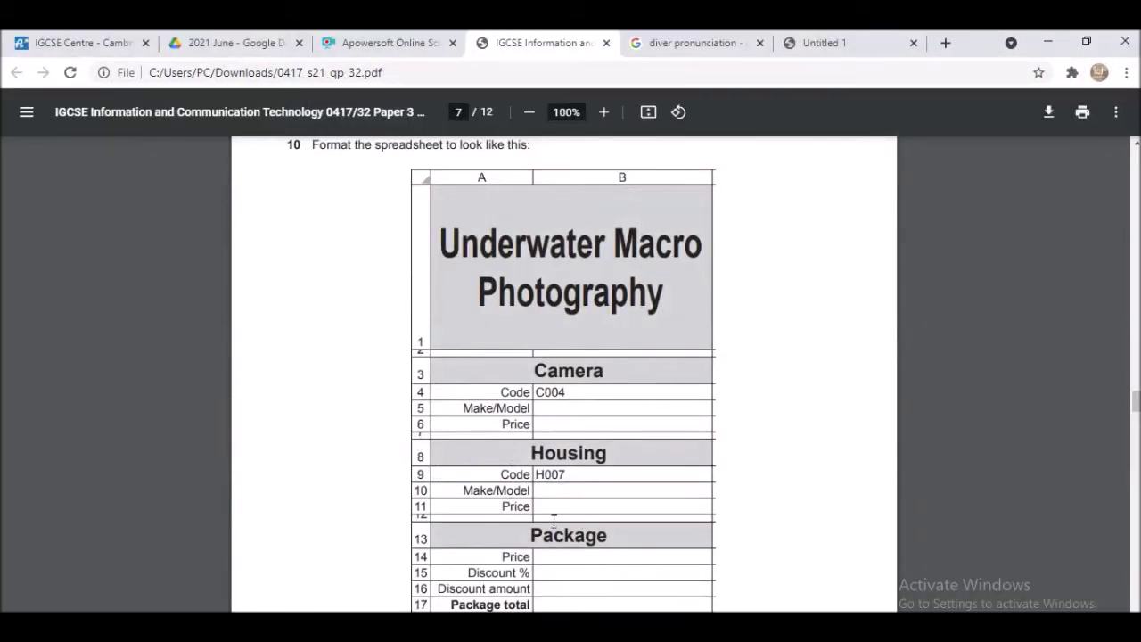
scroll(553, 520, "up", 1)
scroll(553, 481, "down", 7)
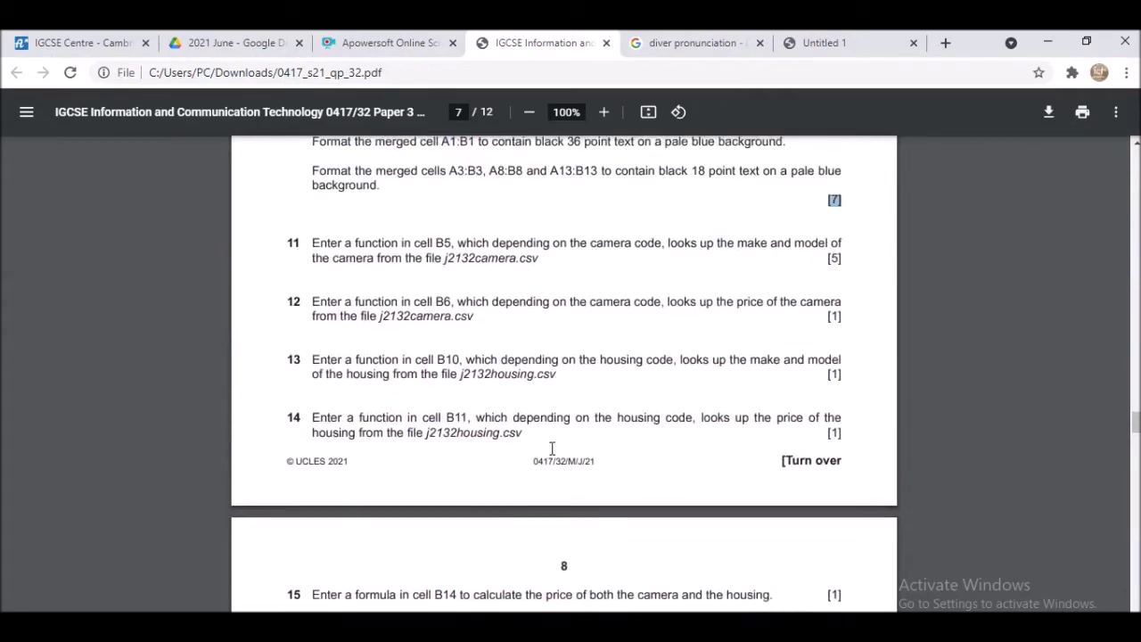
scroll(528, 388, "up", 2)
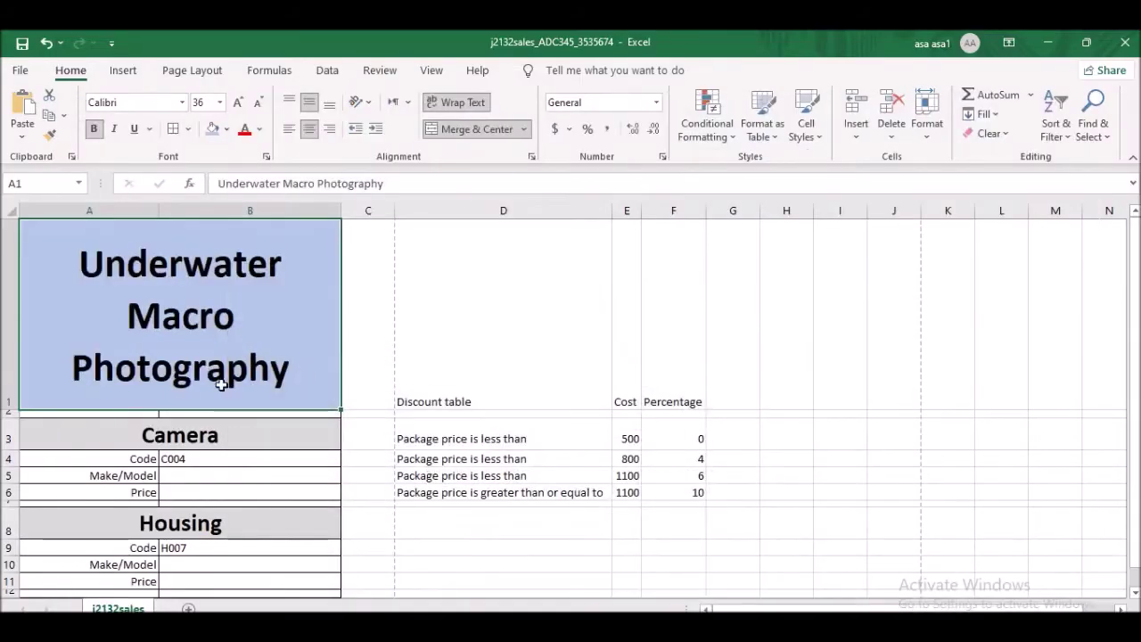
scroll(201, 375, "down", 1)
- Set the Housing, Package and Camera headings to 18 point
left_click(205, 290)
left_click(208, 101)
type("18")
key("Return")
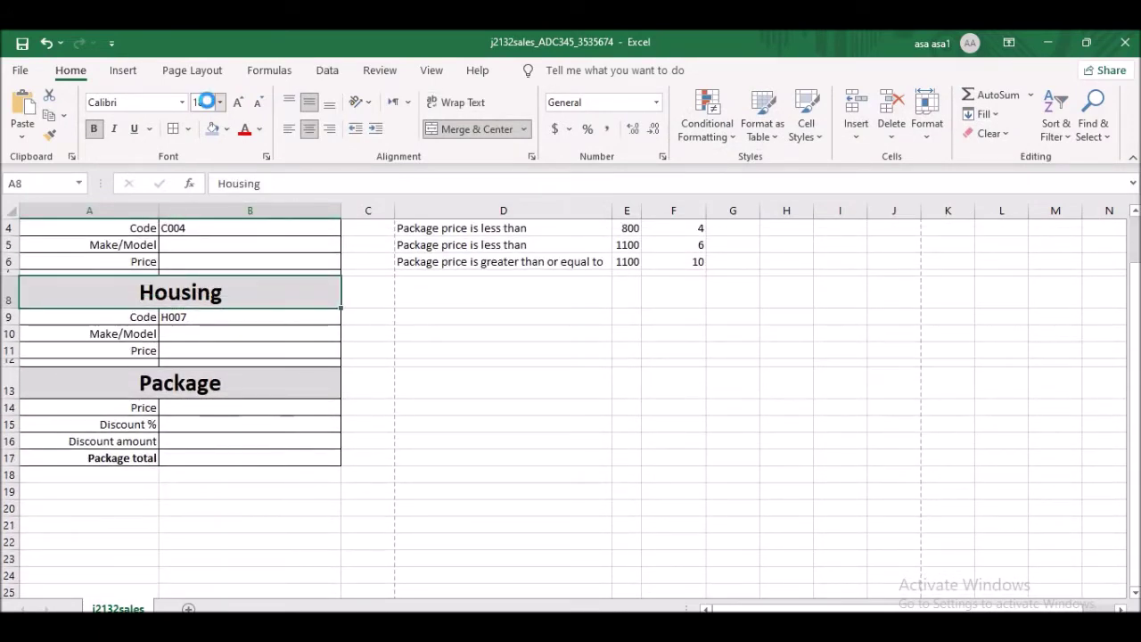
left_click(170, 383)
left_click(204, 101)
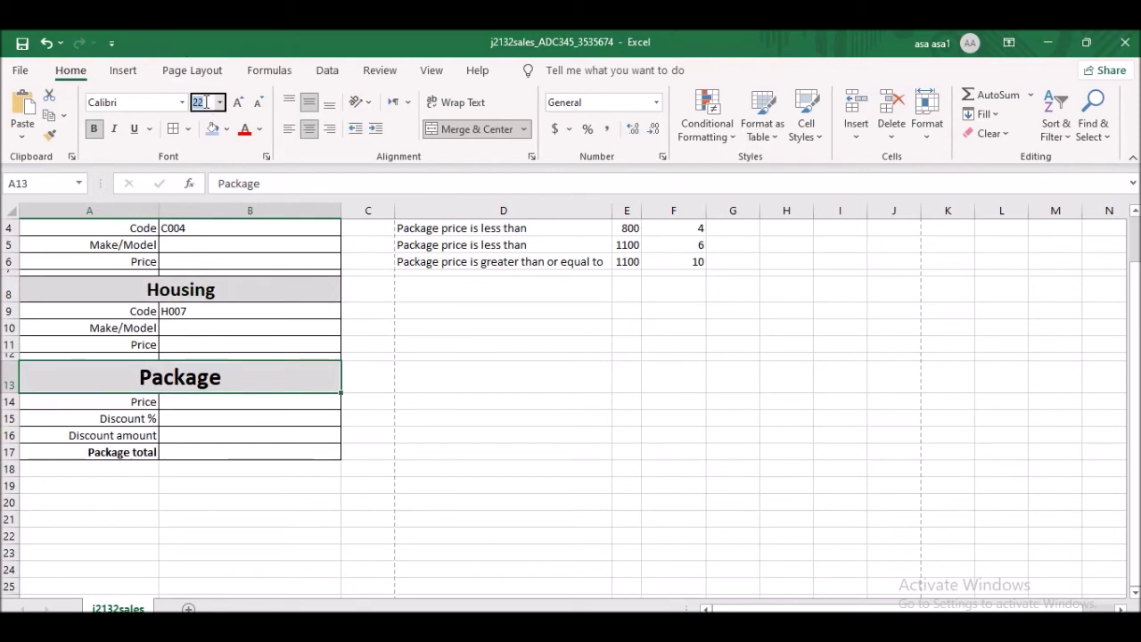
key("Return")
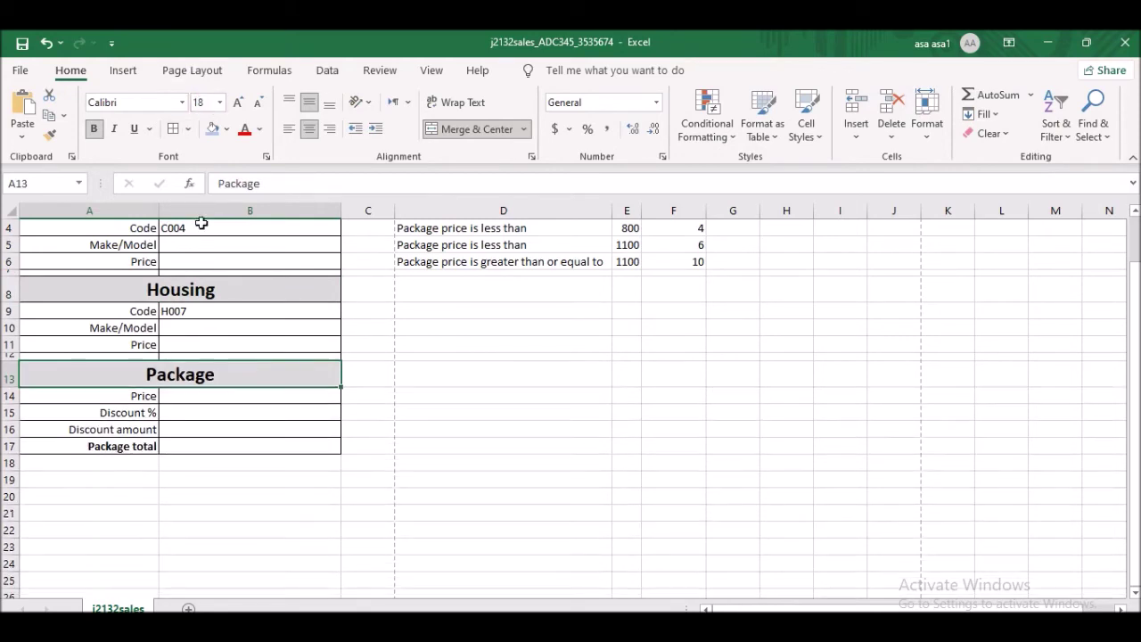
scroll(170, 426, "up", 1)
left_click(177, 436)
left_click(206, 103)
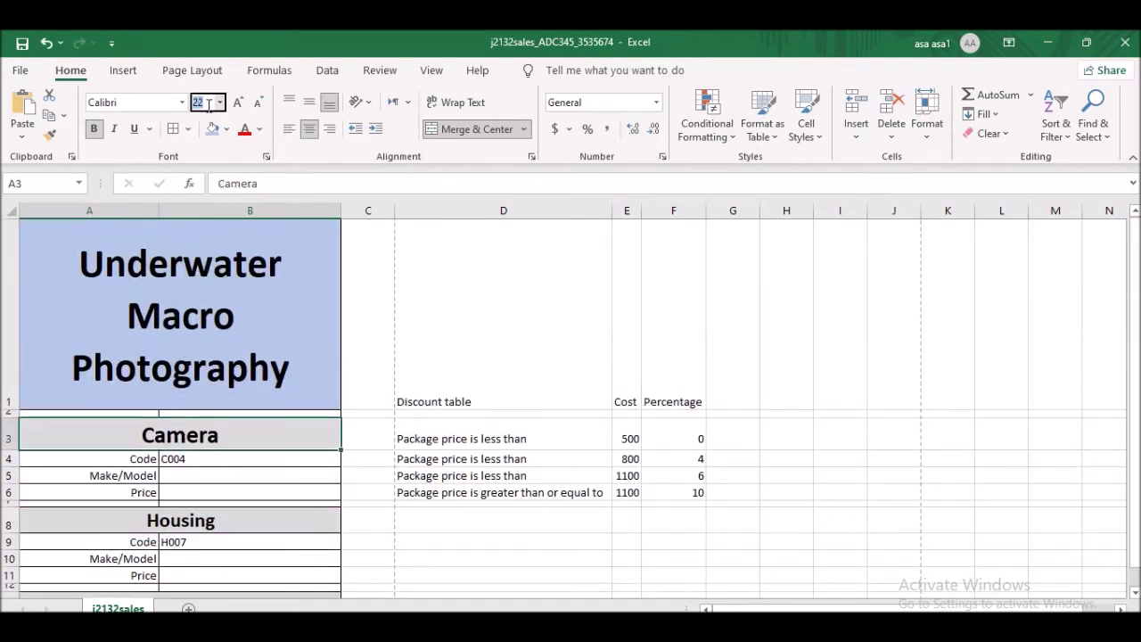
key("Return")
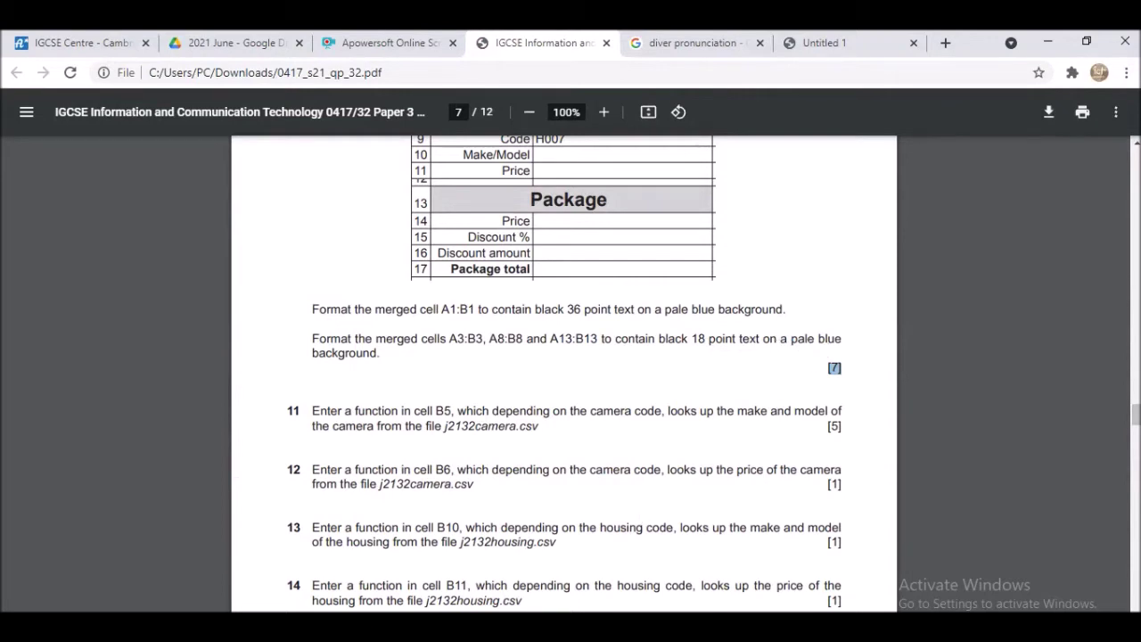
- Select the title with the Camera, Housing and Package headings together for the pale blue fill
key("alt+Tab")
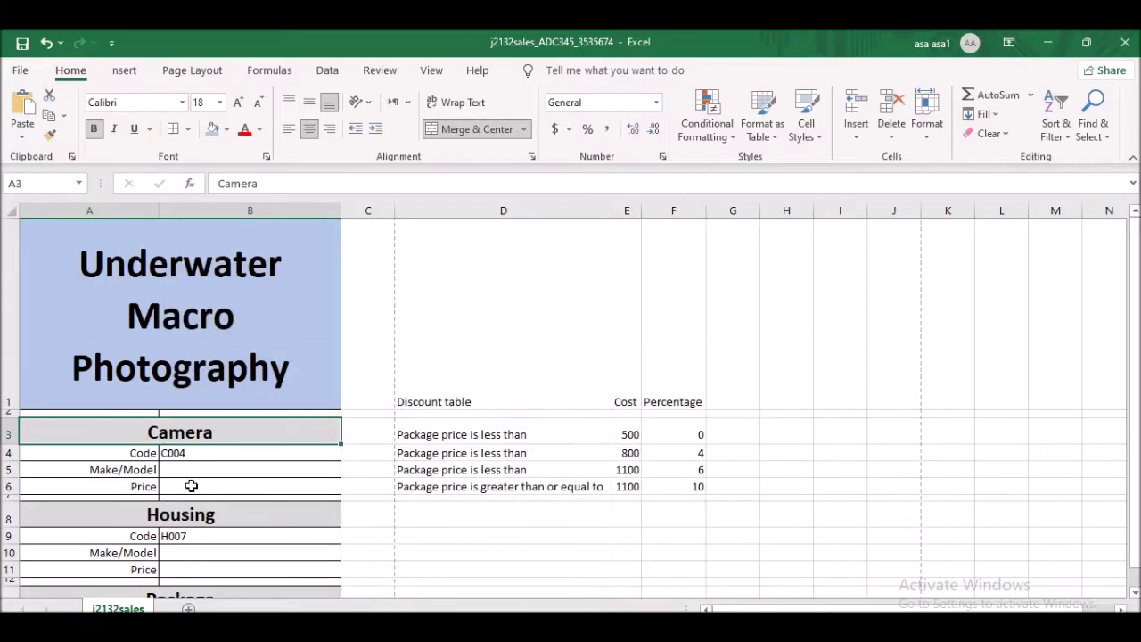
scroll(178, 313, "down", 1)
scroll(244, 298, "up", 1)
left_click(217, 279, "shift")
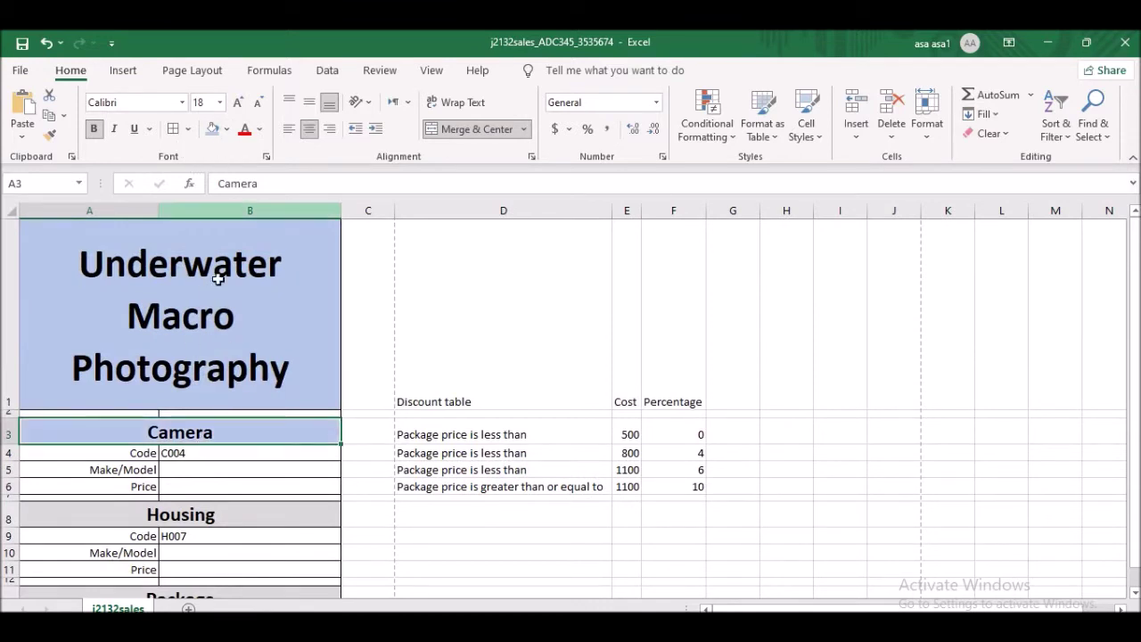
left_click(218, 514)
scroll(213, 435, "down", 2)
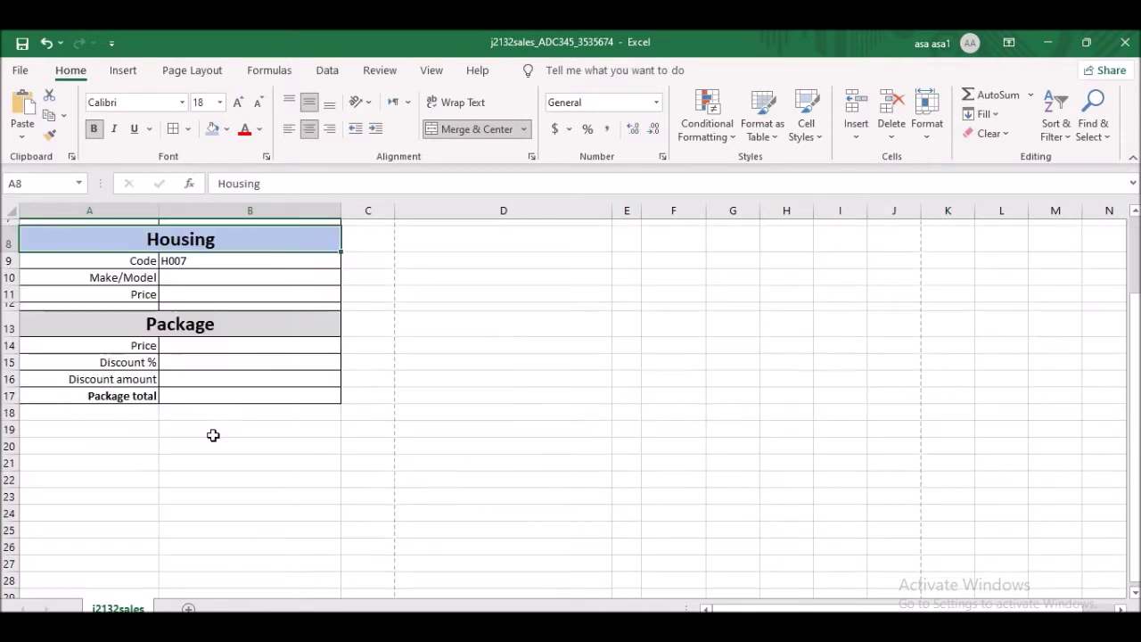
left_click(193, 324, "ctrl")
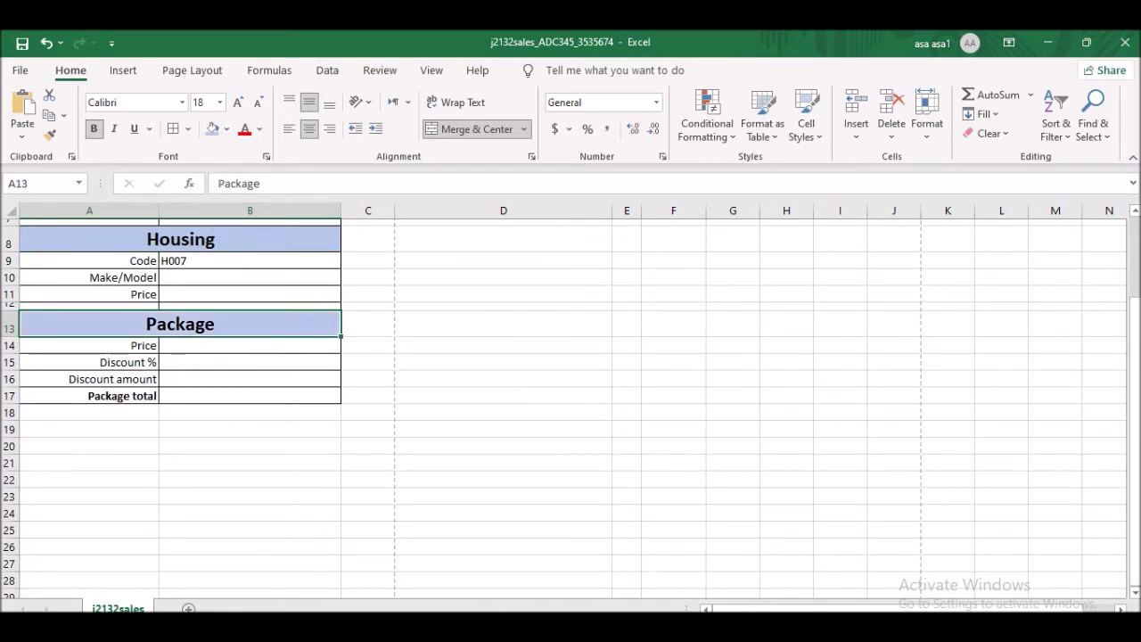
key("alt+Tab")
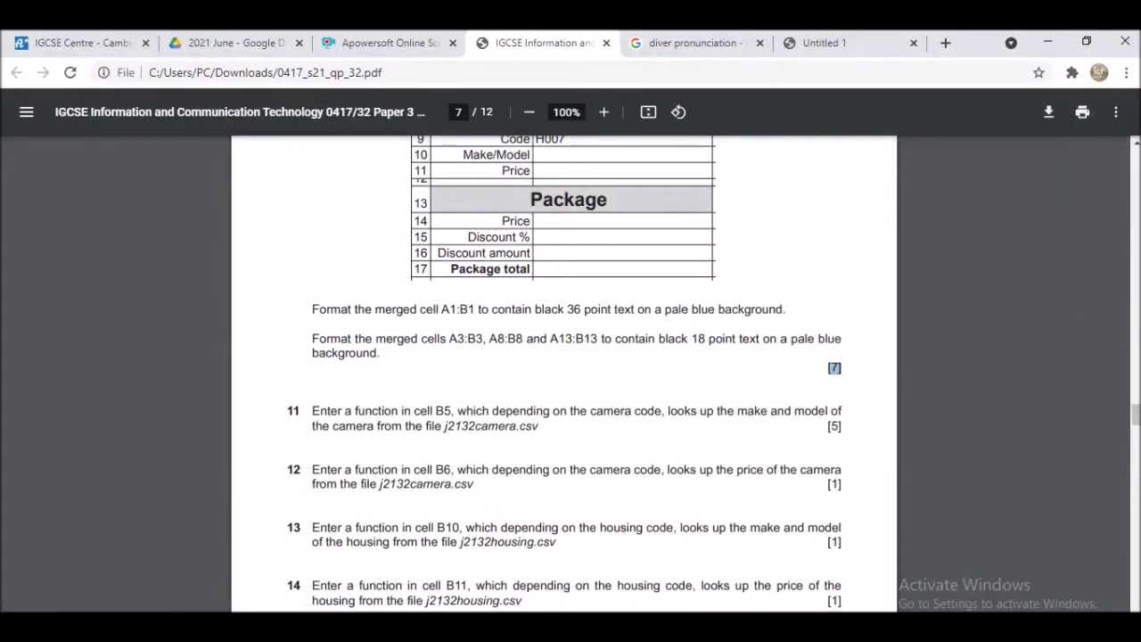
- Read questions 11–14 in the exam PDF, then bring j2132sales back to the front
scroll(418, 355, "down", 2)
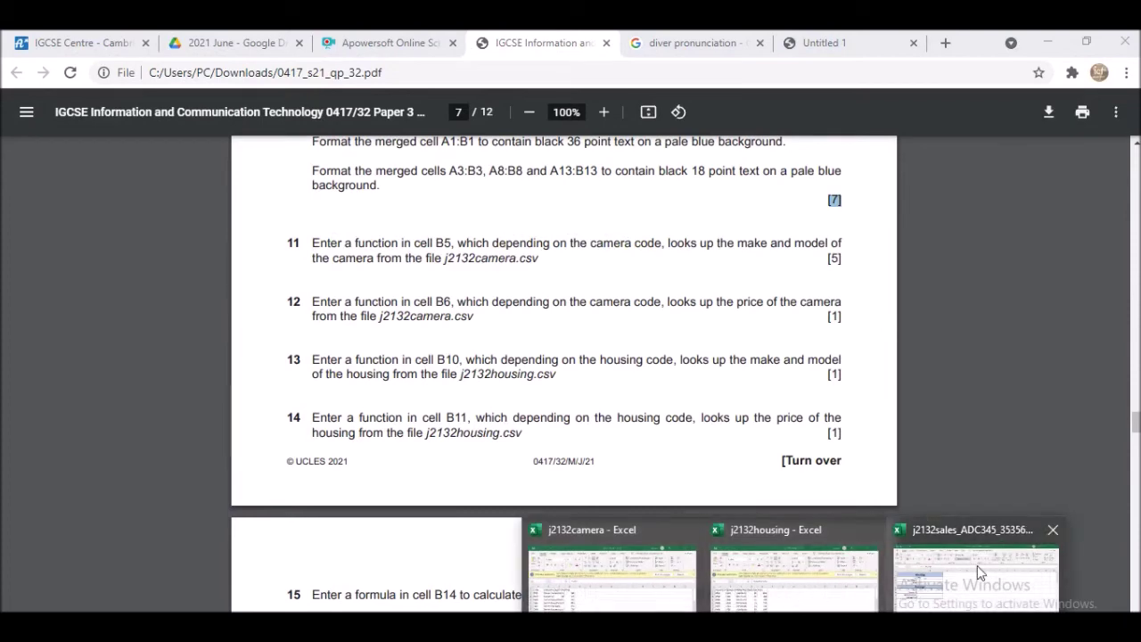
left_click(977, 565)
scroll(96, 372, "up", 3)
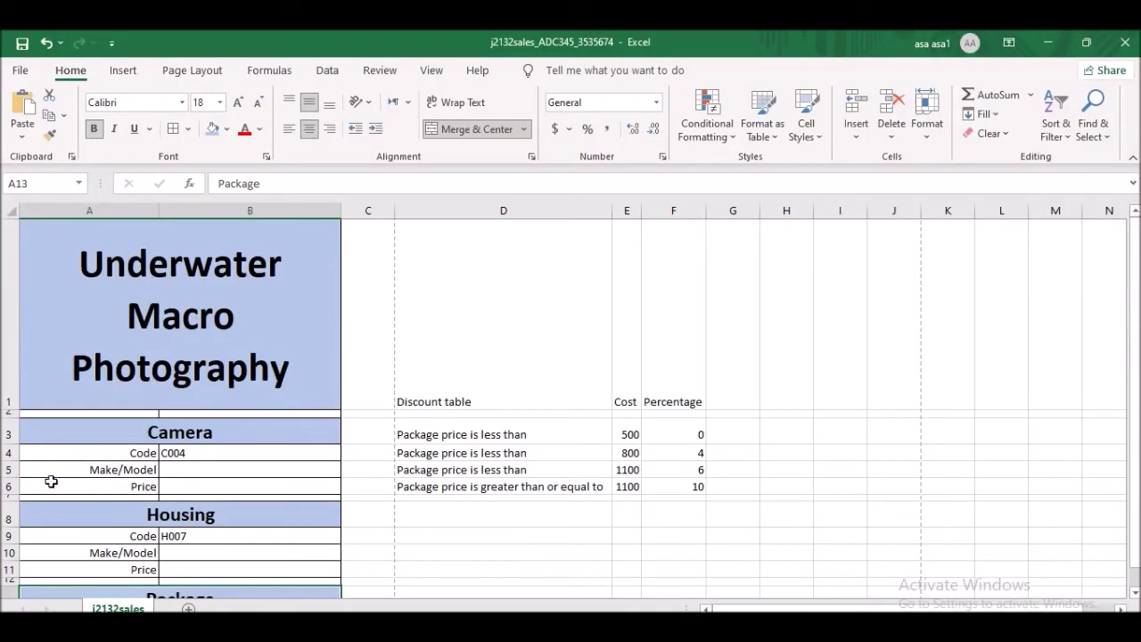
- Check camera code C004 in B4 beside the empty Make/Model cell B5, then view the lookup questions
left_click(202, 472)
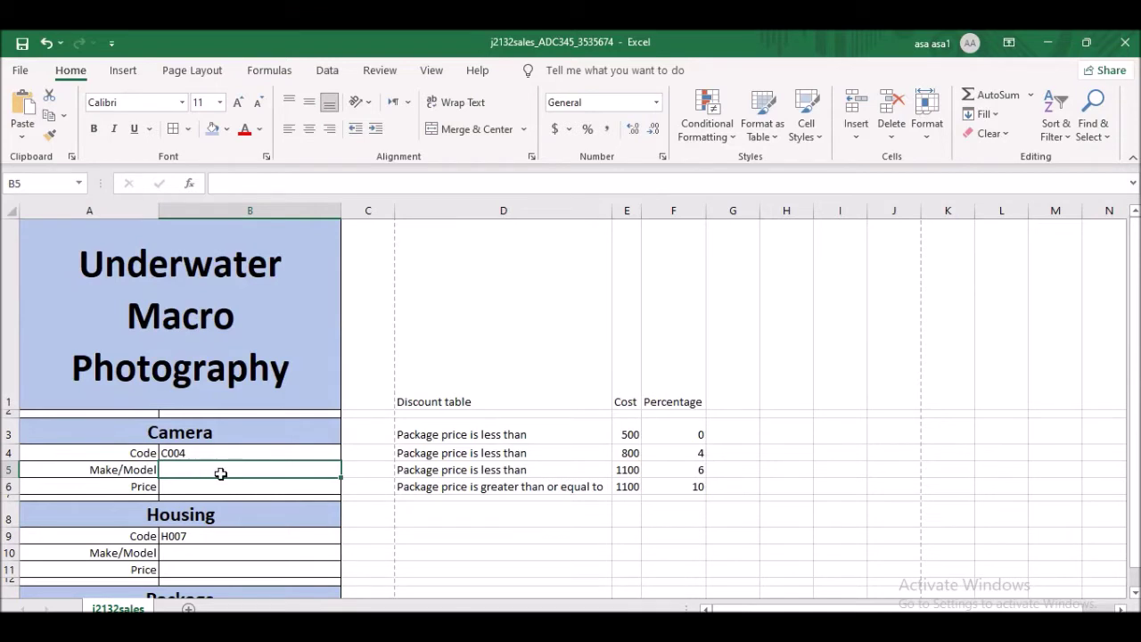
left_click(192, 452)
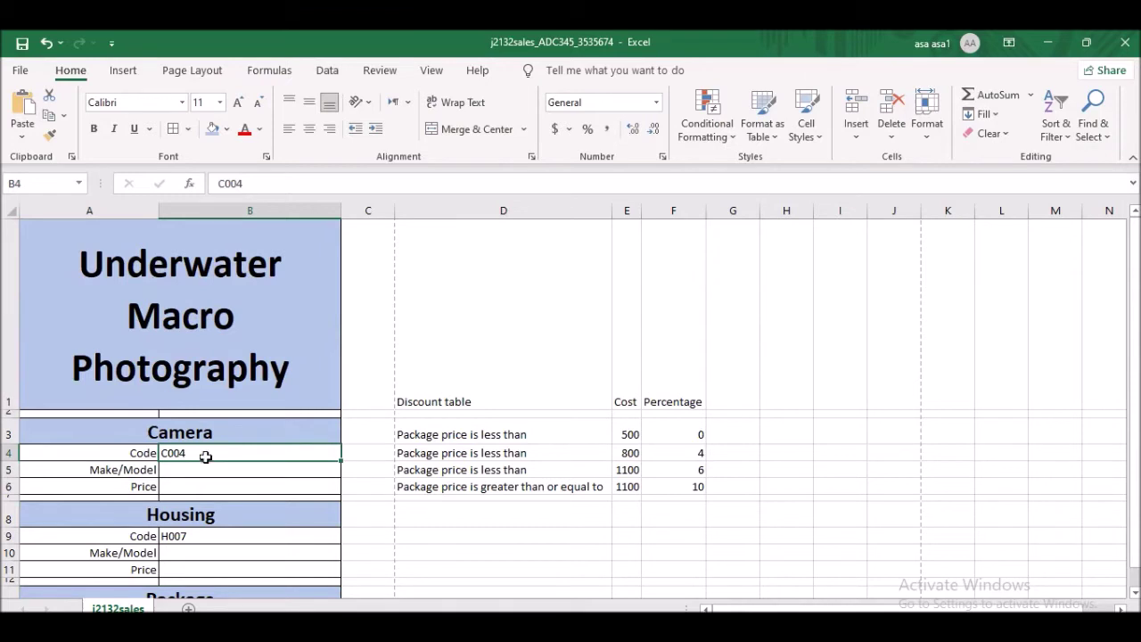
left_click(194, 470)
left_click(177, 454)
left_click(175, 470)
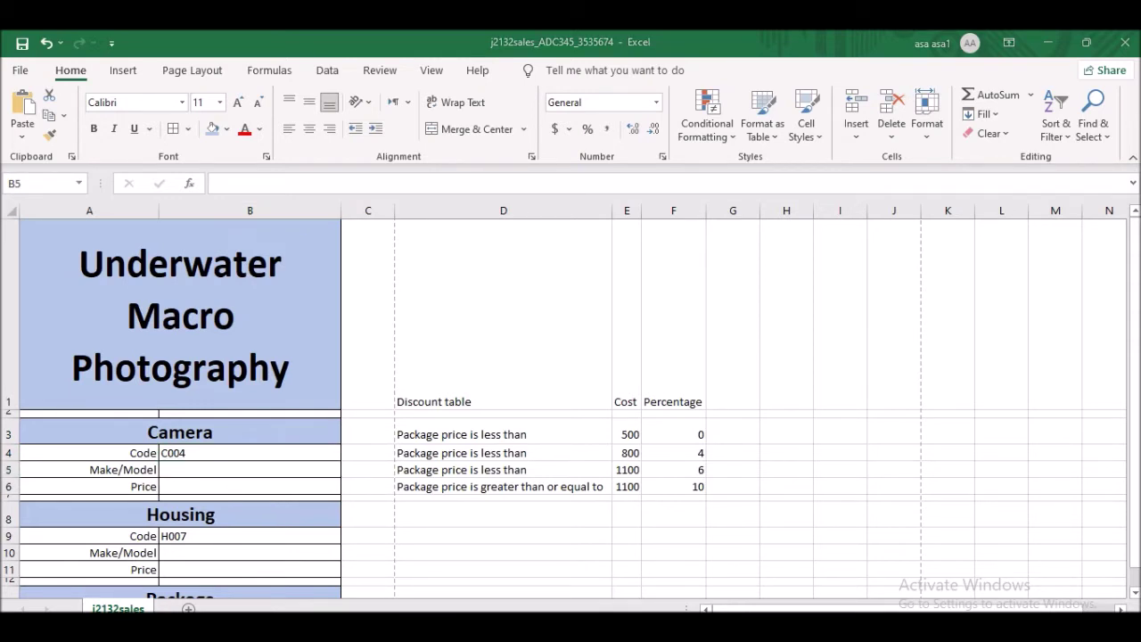
mouse_move(795, 638)
key("alt+Tab")
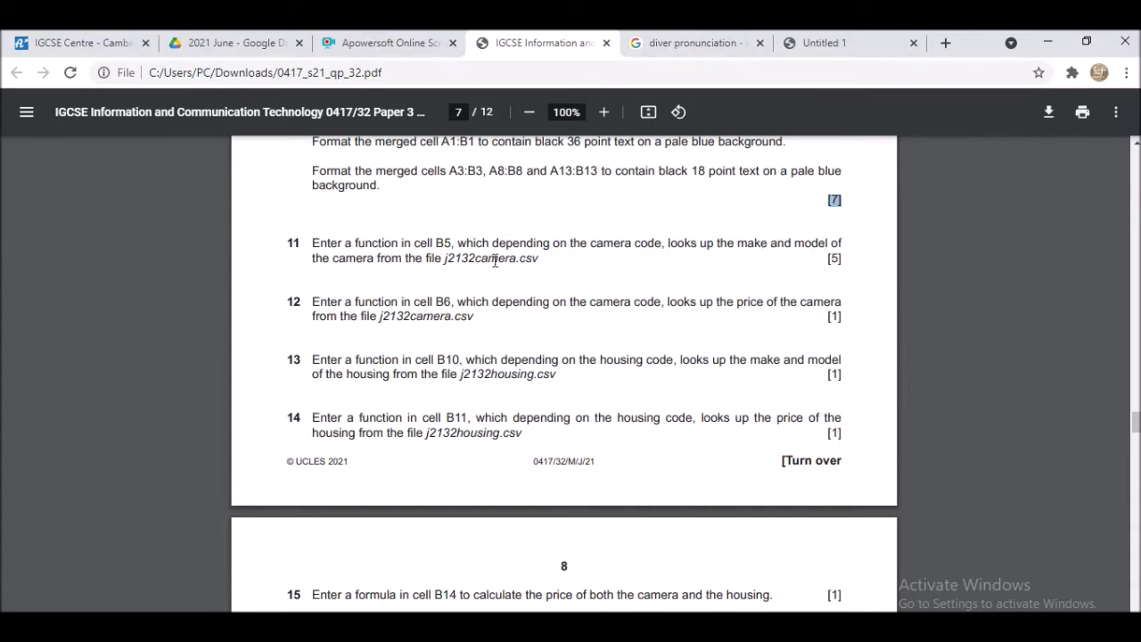
- Bring up the j2132camera workbook and look over its camera codes
left_click(782, 624)
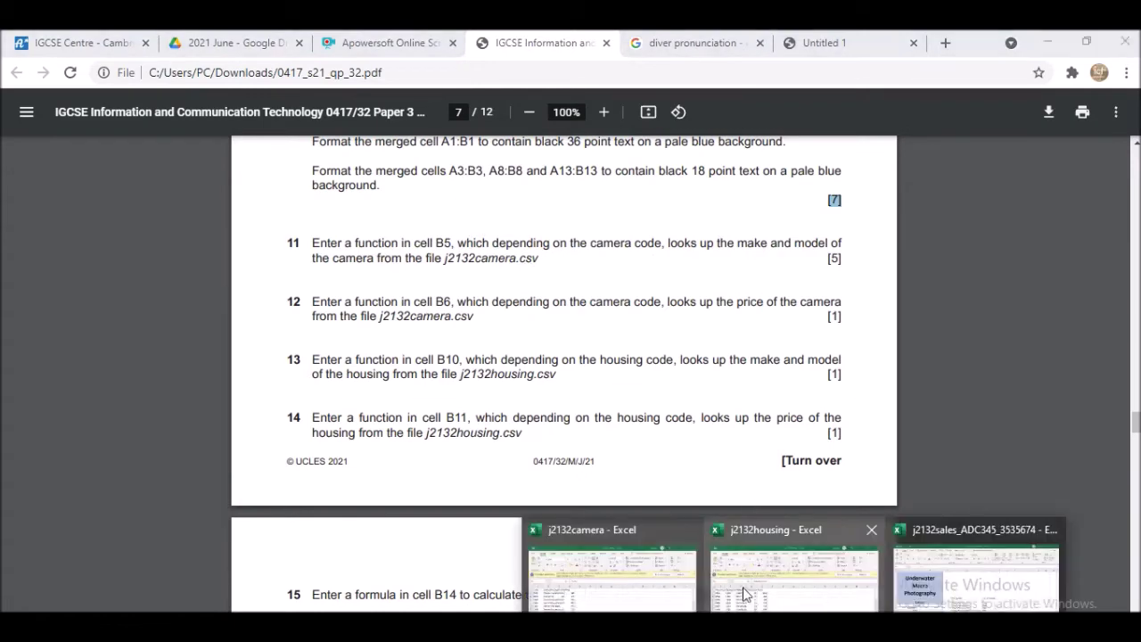
left_click(673, 588)
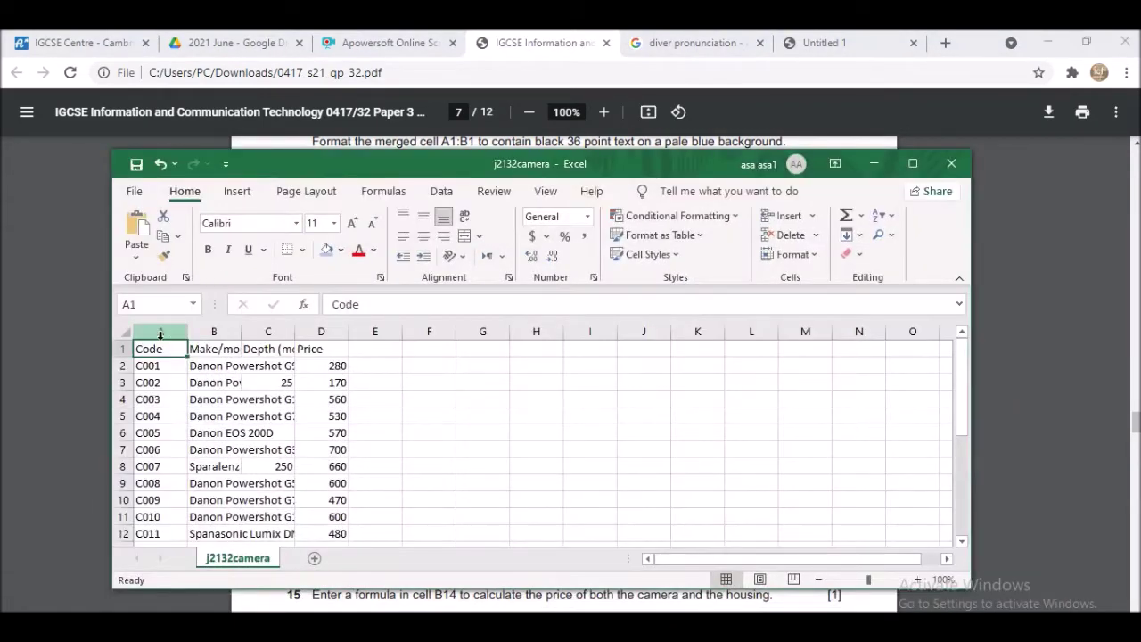
left_click(160, 398)
scroll(162, 450, "down", 2)
scroll(164, 410, "up", 2)
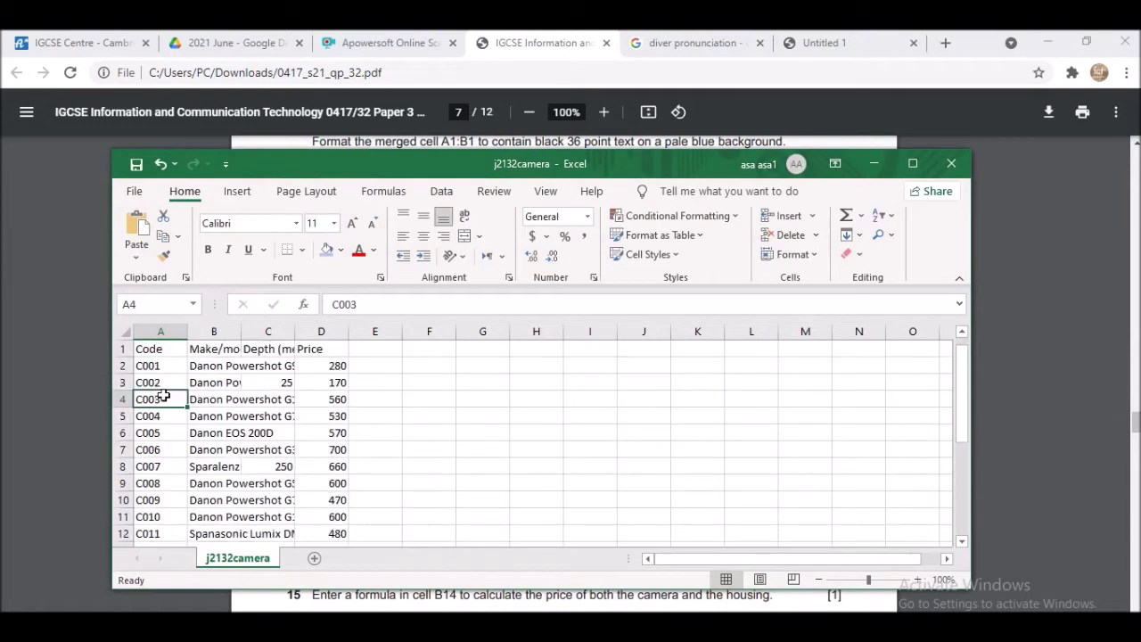
- Maximize j2132camera and autofit all its columns to their contents, then return to j2132sales
left_click(912, 163)
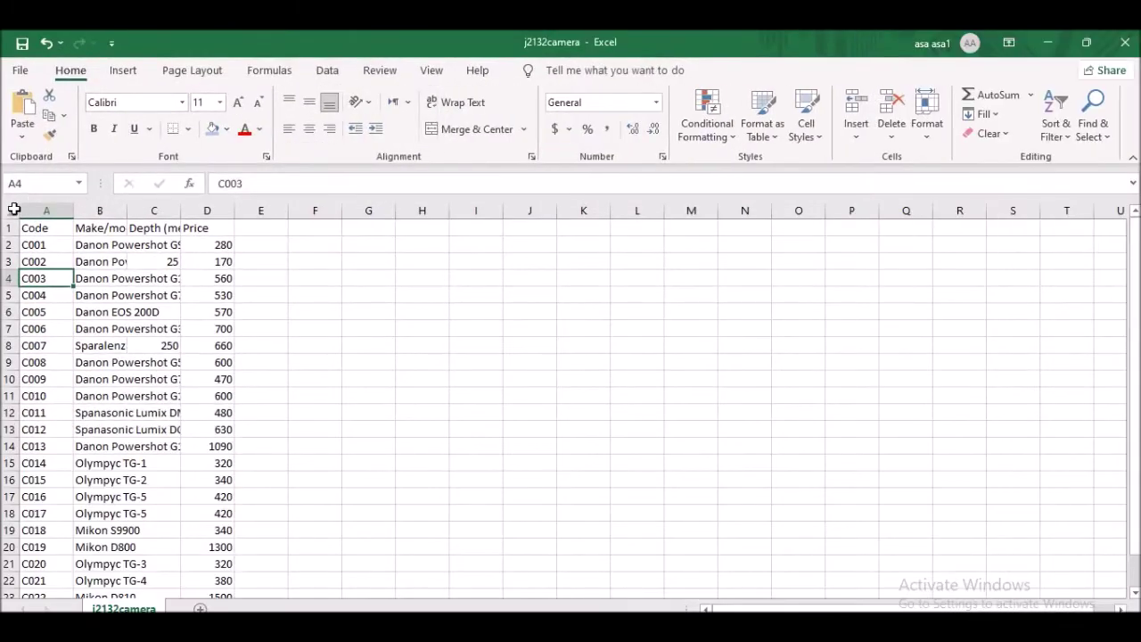
left_click(14, 208)
double_click(127, 211)
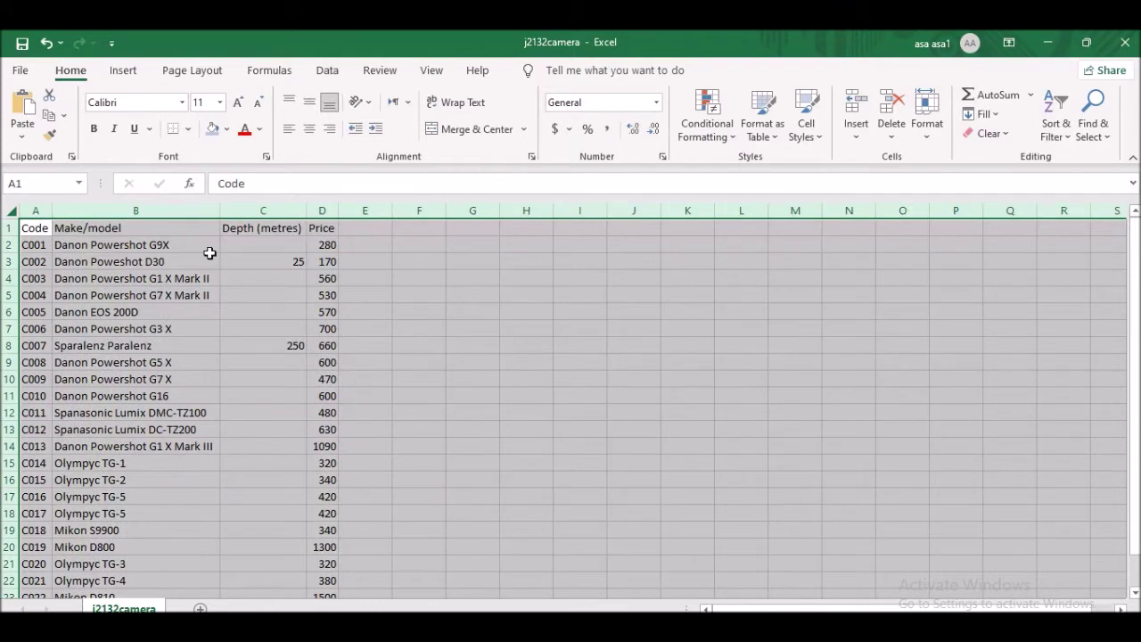
left_click(101, 228)
scroll(199, 359, "down", 2)
scroll(190, 368, "up", 2)
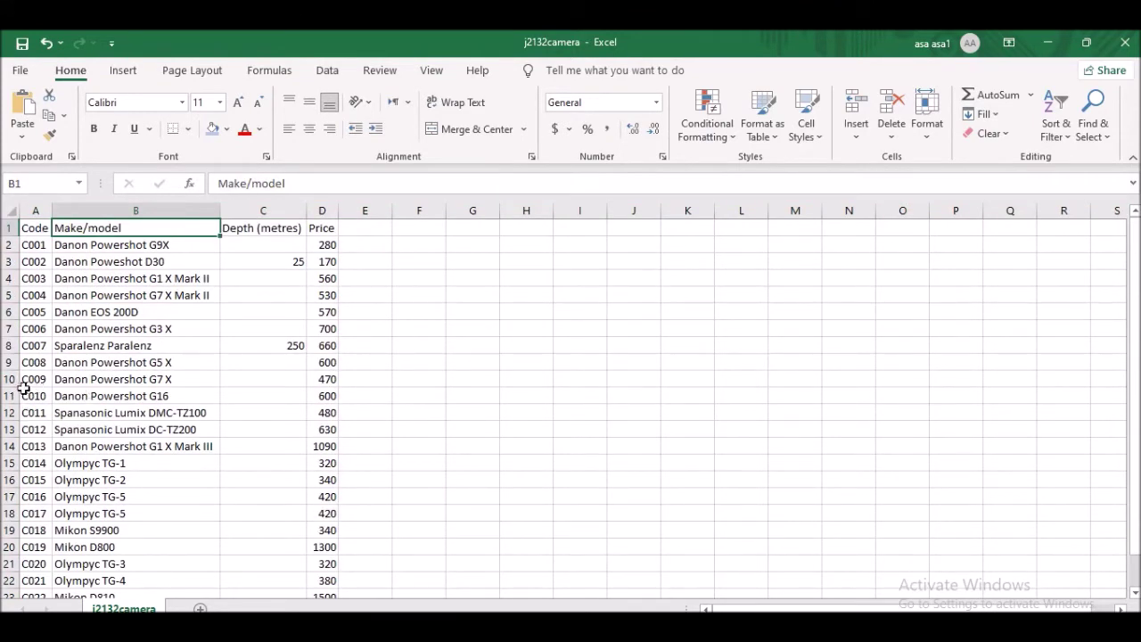
left_click(96, 380)
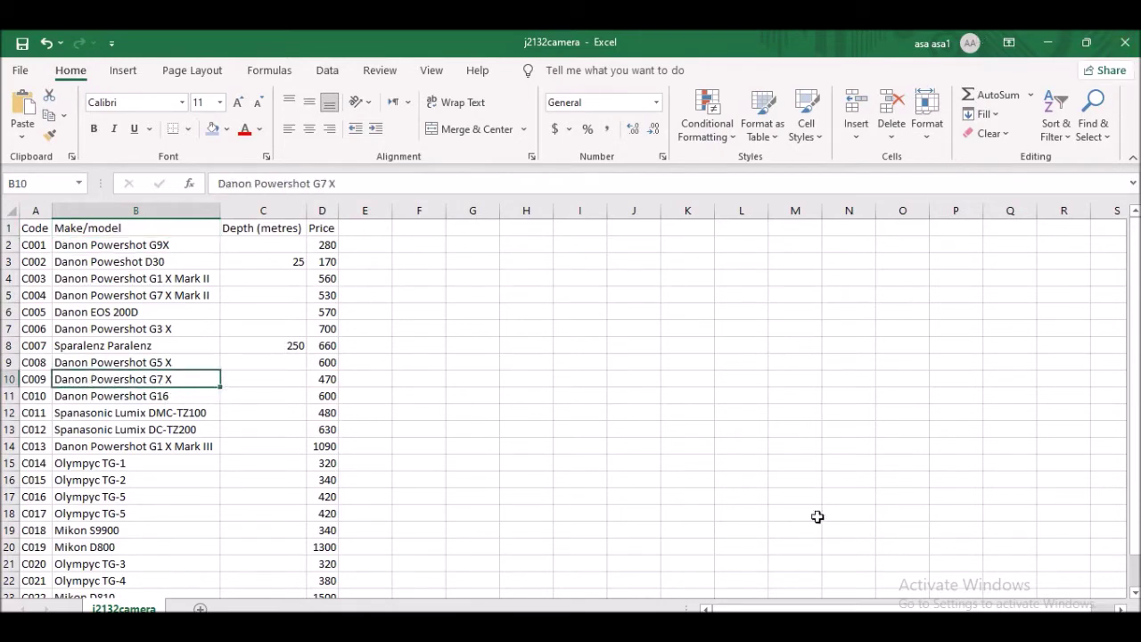
mouse_move(793, 624)
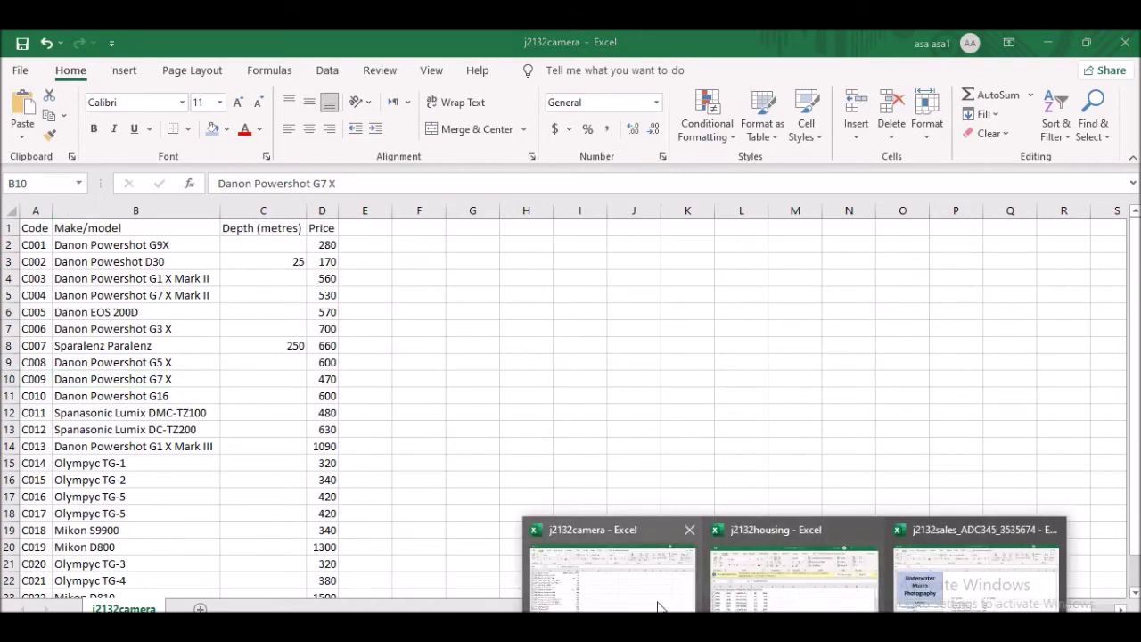
left_click(950, 588)
scroll(375, 413, "down", 1)
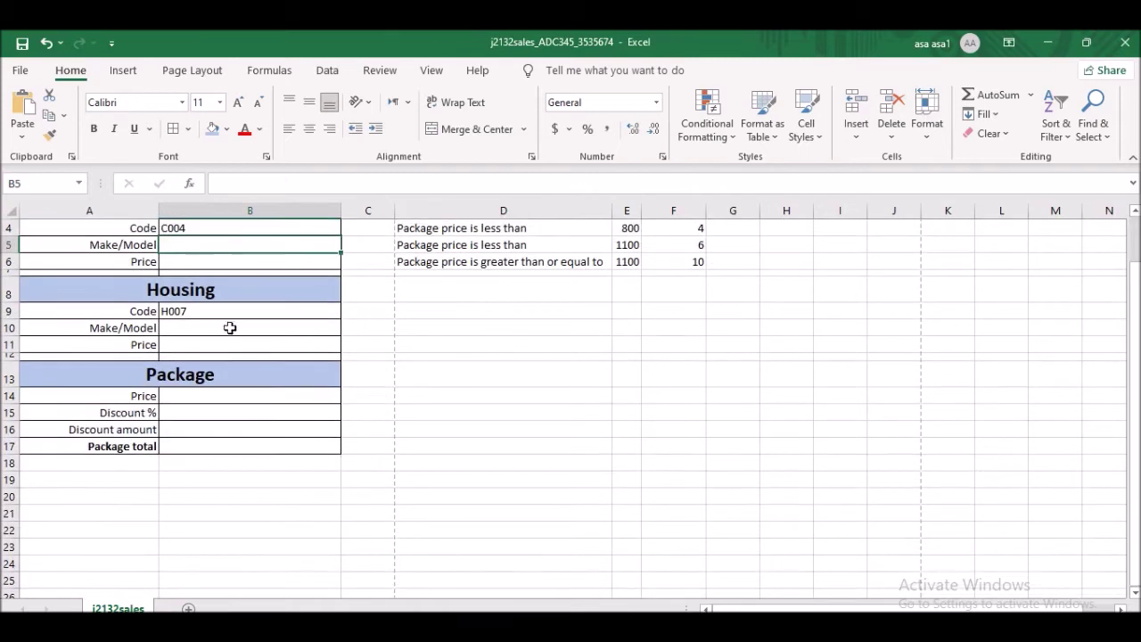
- Start B5's formula as =vlookup(B4, using the camera code as the lookup value
scroll(187, 330, "up", 1)
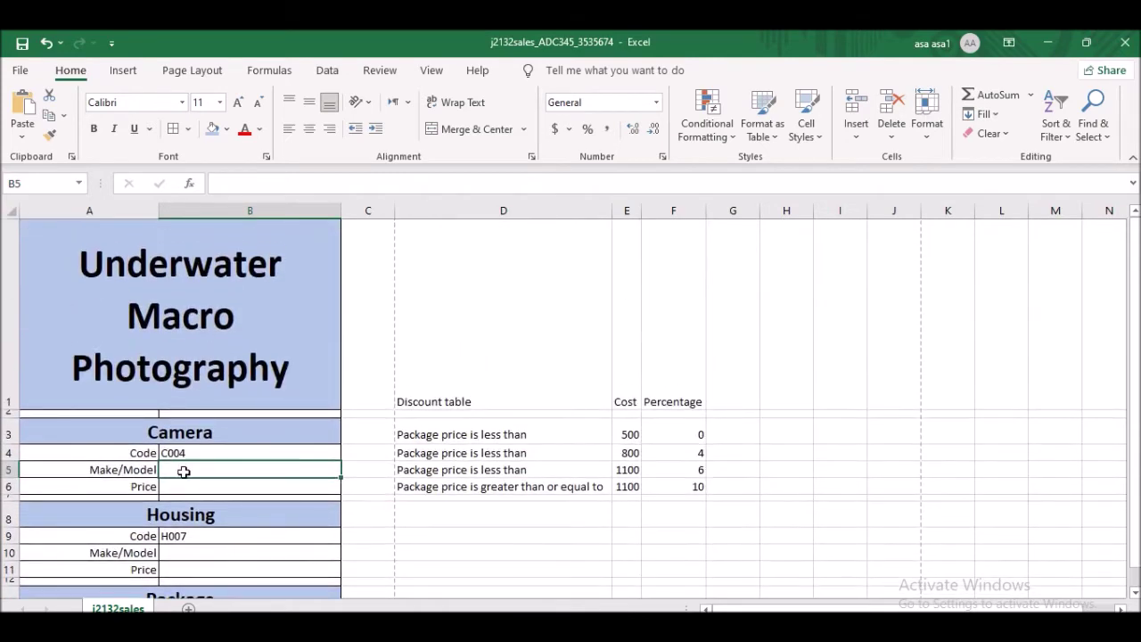
type("=vlook")
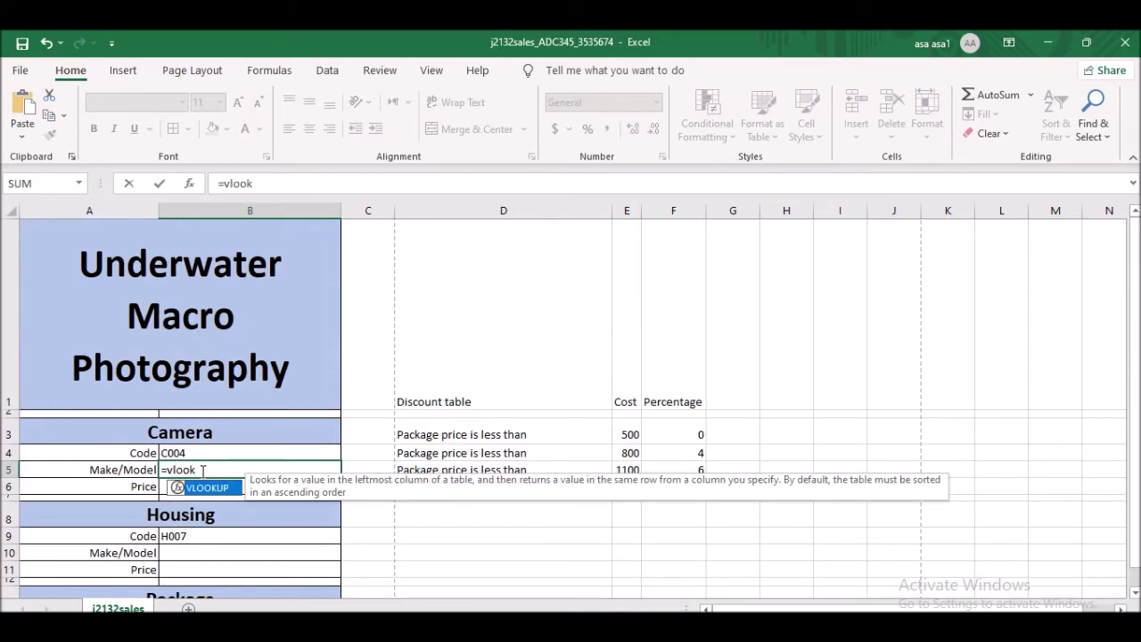
type("up(")
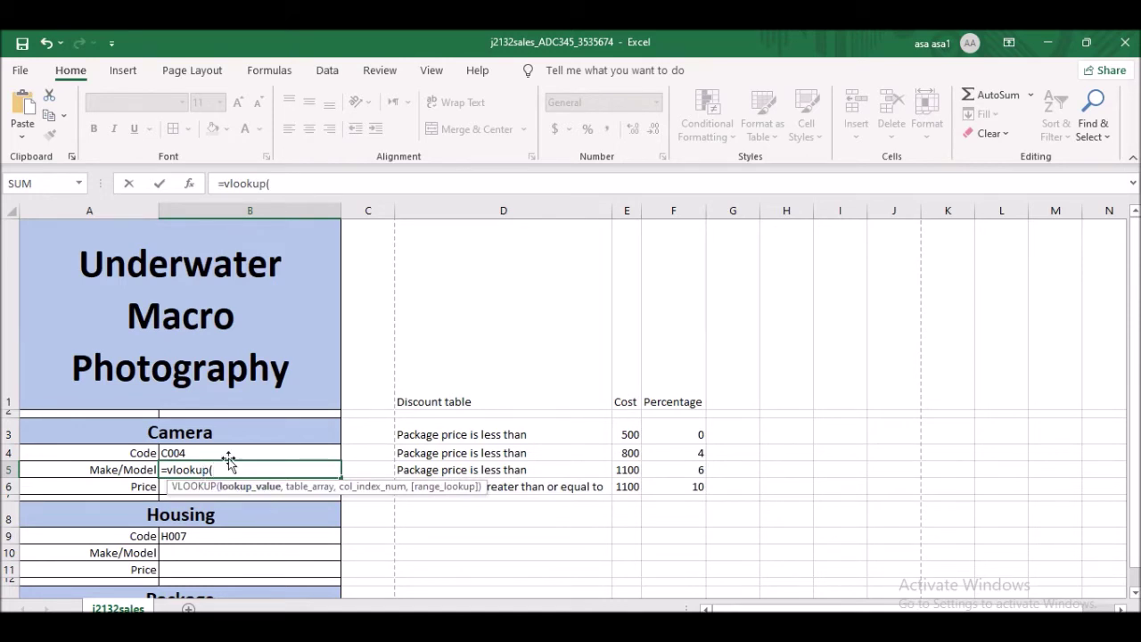
left_click(230, 454)
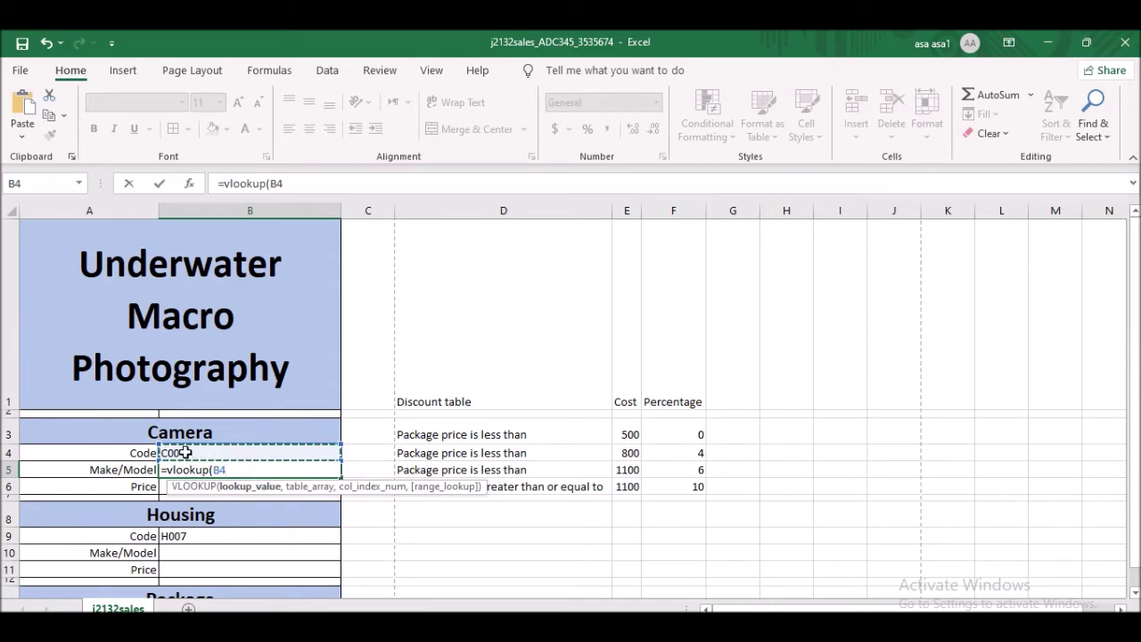
type(",")
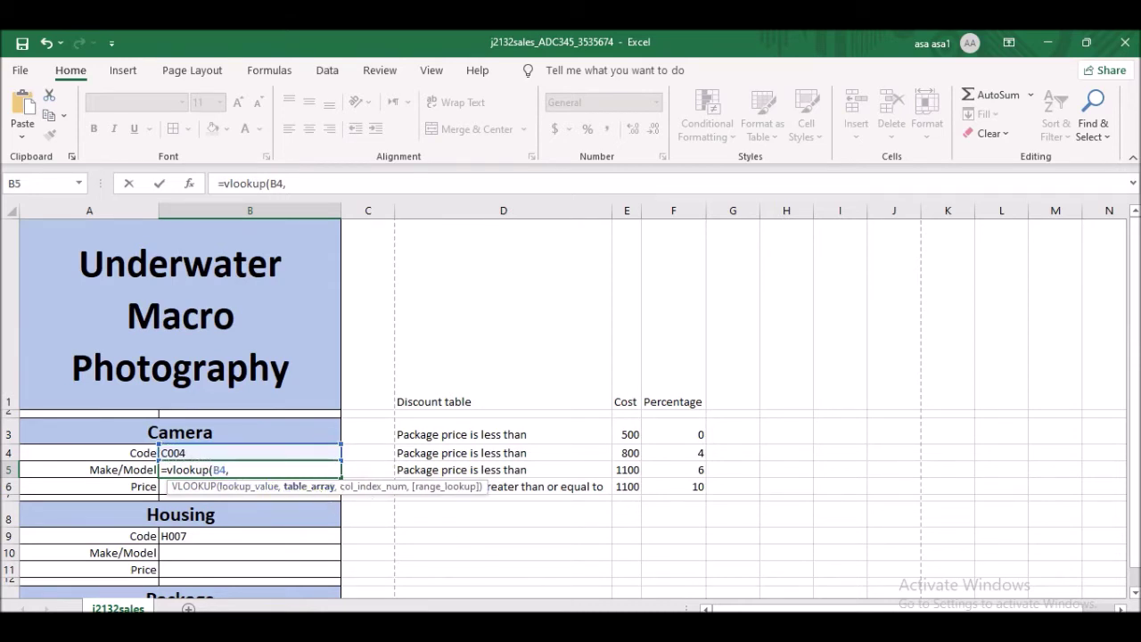
left_click(623, 572)
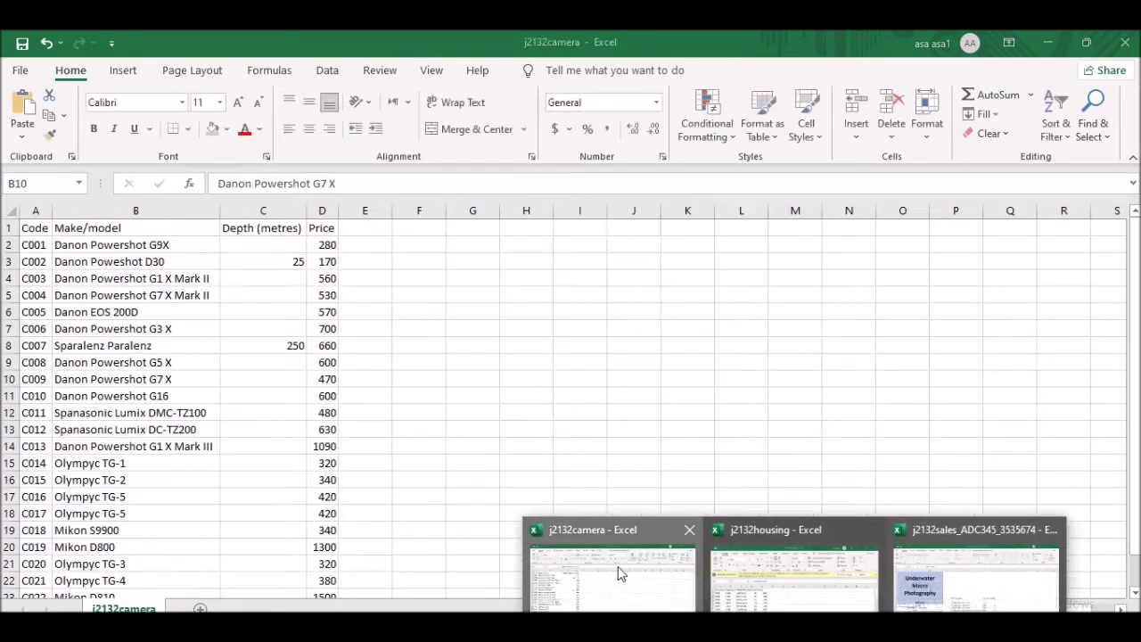
- Complete B5's VLOOKUP with j2132camera A2:B24, column 2, False, returning Danon Powershot G7 X Mark II
left_click_drag(30, 227, 108, 240)
left_click_drag(31, 245, 146, 563)
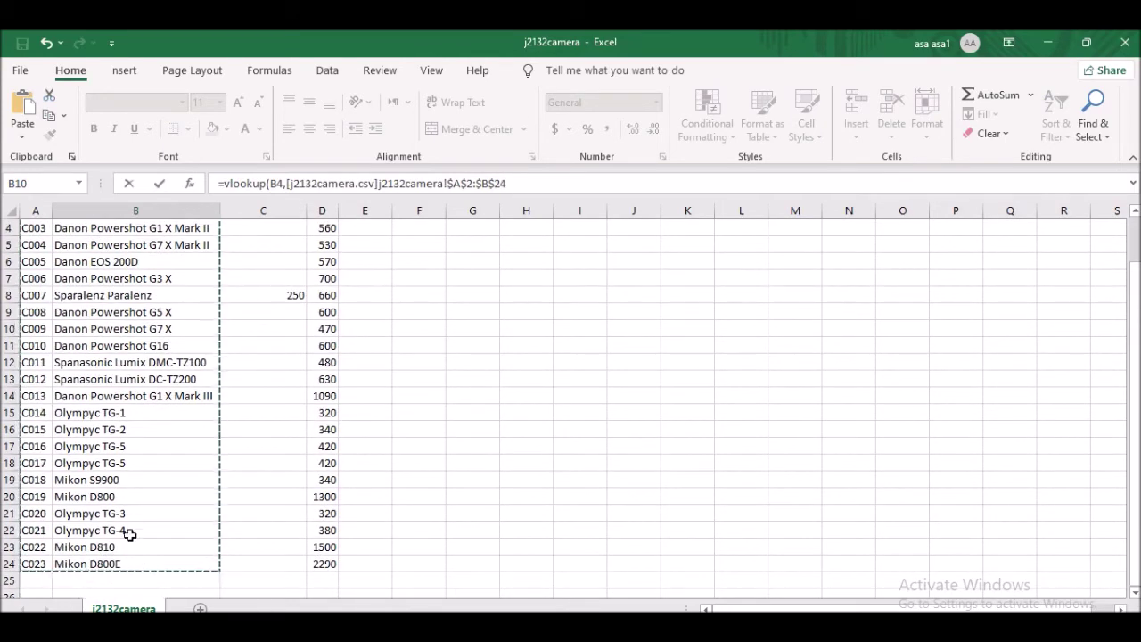
scroll(68, 313, "up", 1)
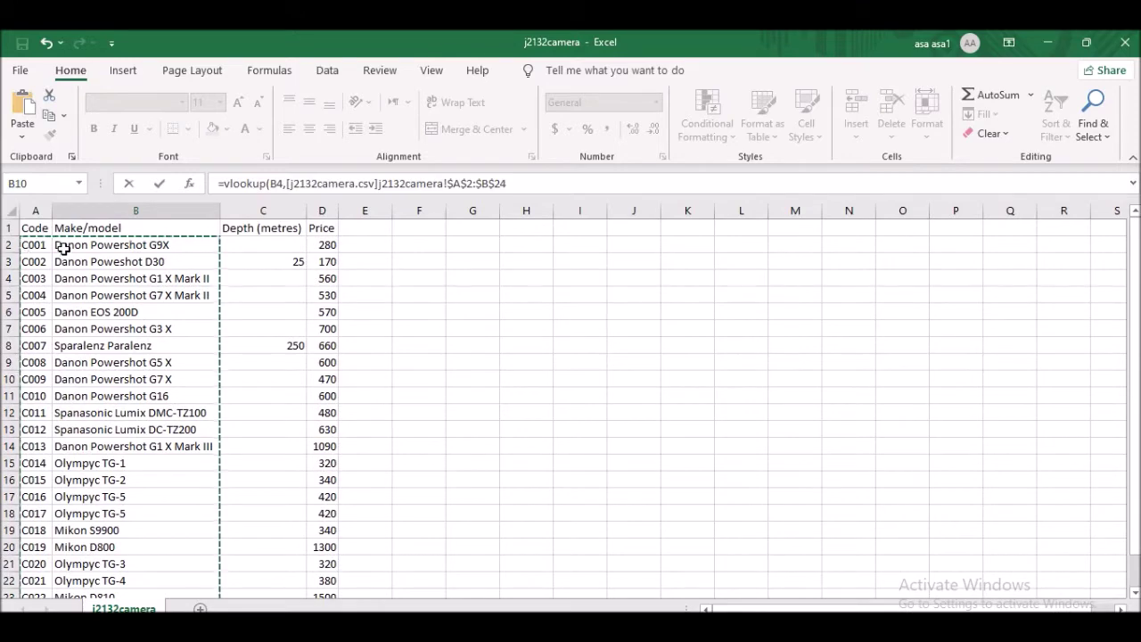
scroll(127, 464, "down", 2)
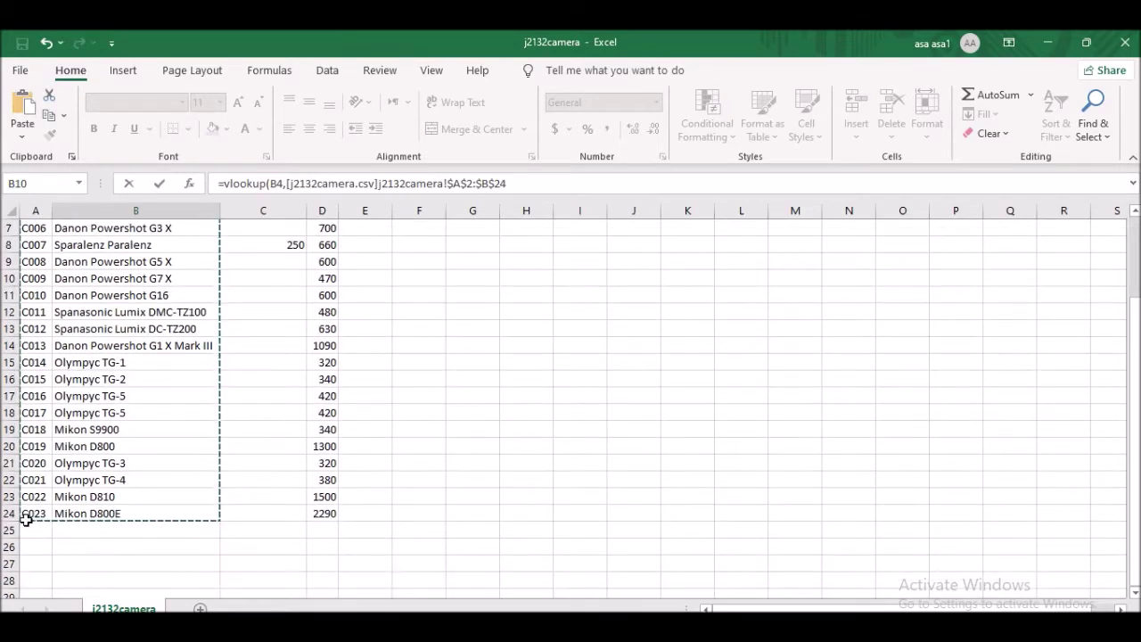
scroll(152, 440, "up", 1)
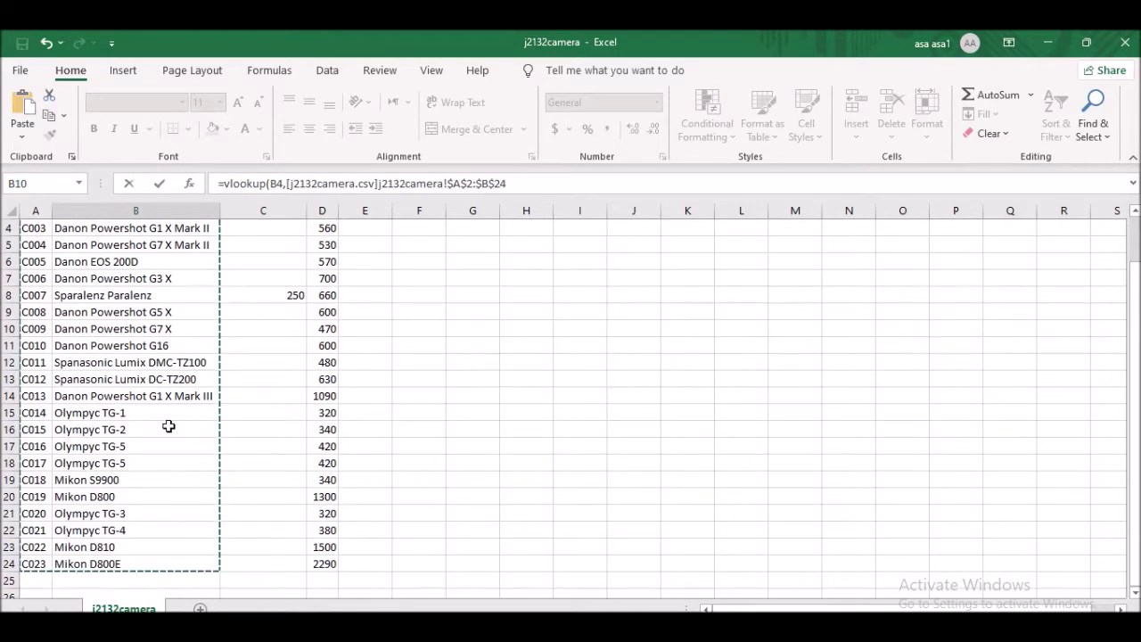
left_click(522, 184)
type(",")
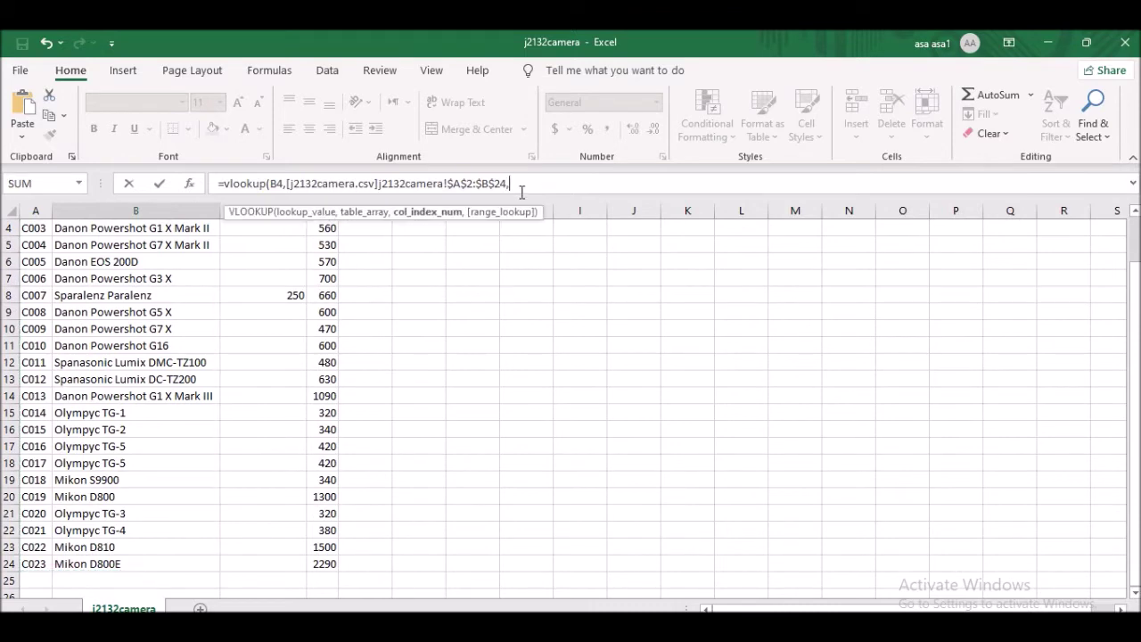
scroll(107, 392, "up", 1)
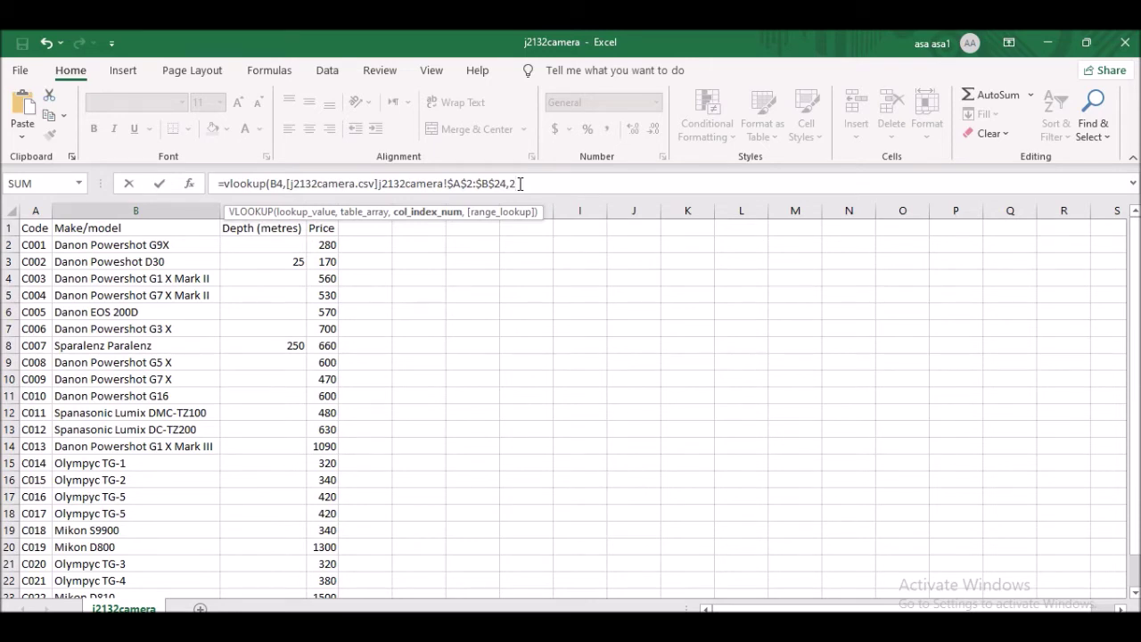
type(",False")
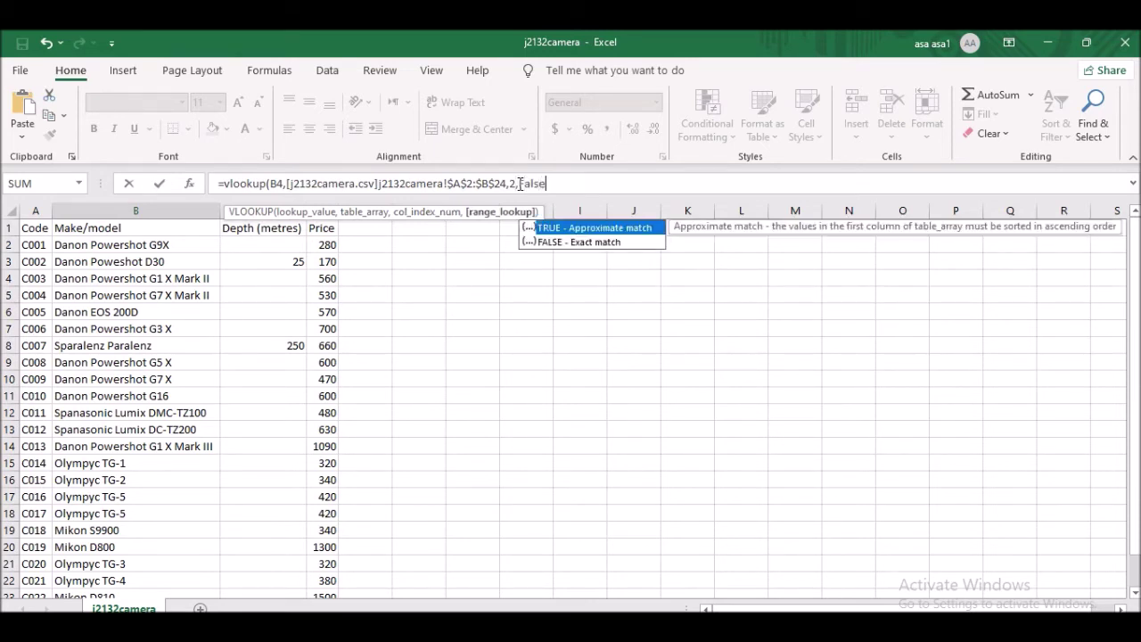
type(")")
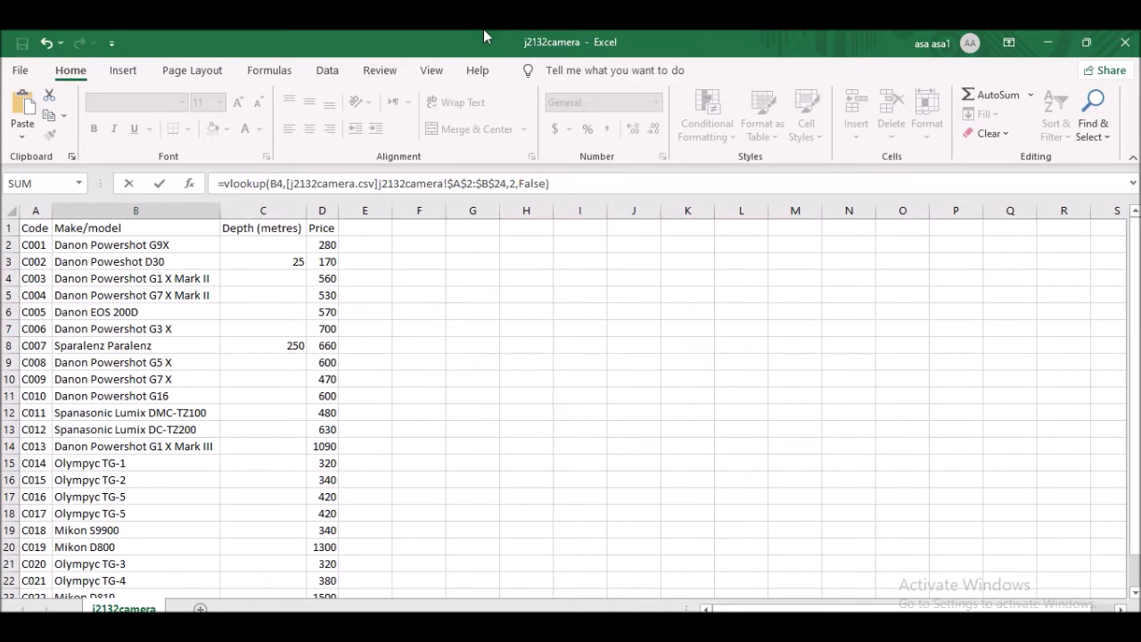
key("Return")
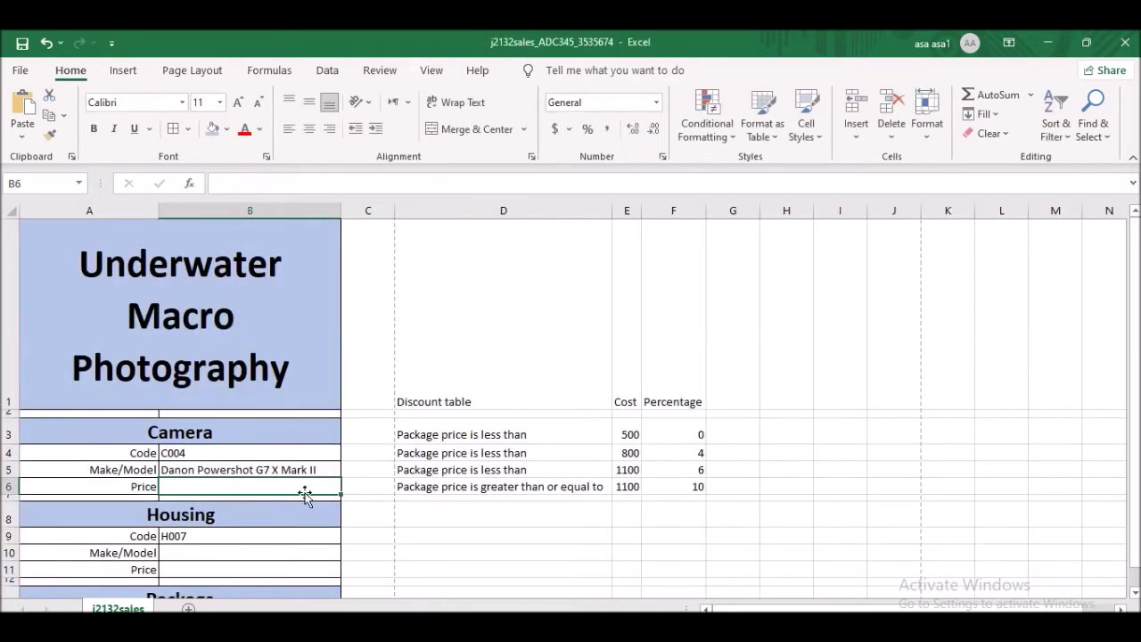
- Enter test code C015 in B4 and check the B5 make/model result
left_click(206, 453)
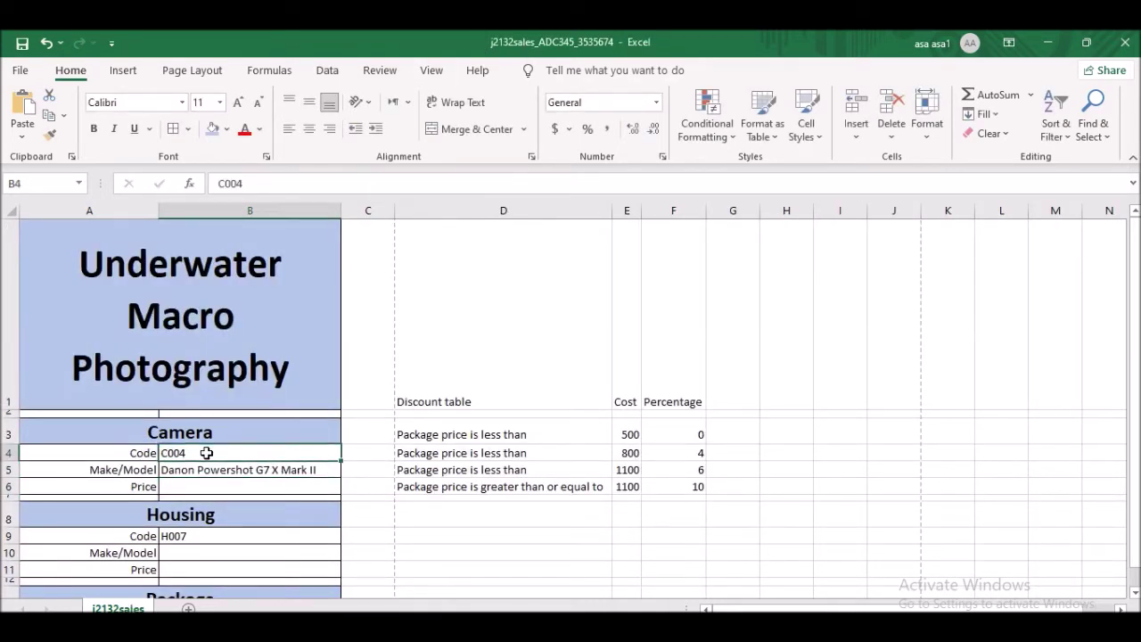
type("C015")
left_click(395, 363)
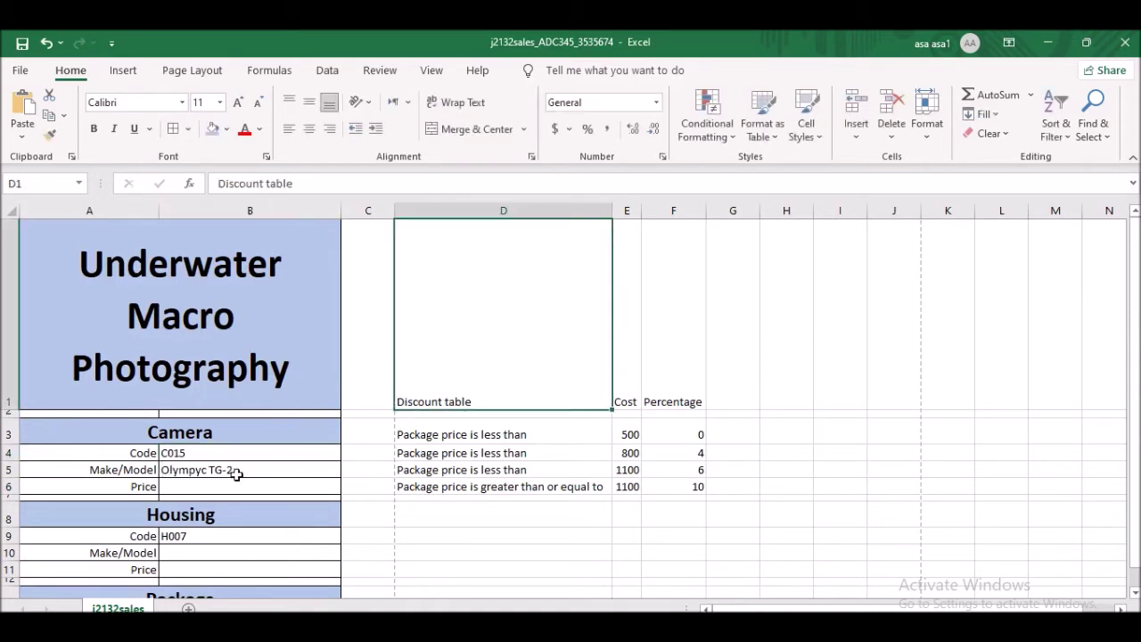
left_click(199, 473)
- Restore C004 in B4 and switch to the exam paper PDF
left_click(198, 454)
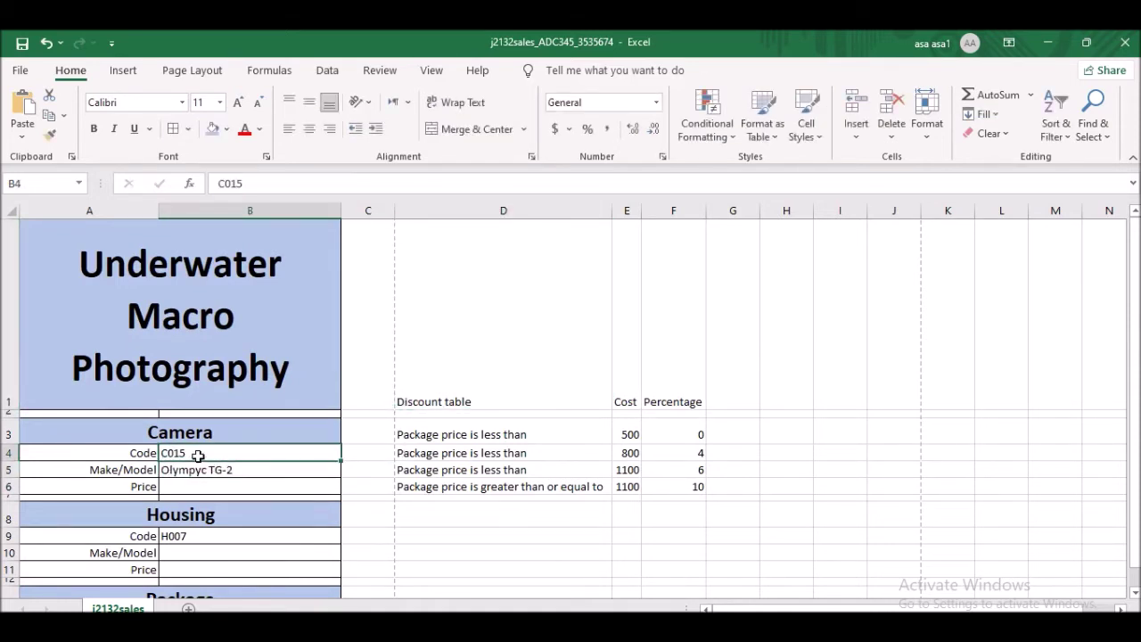
type("C004")
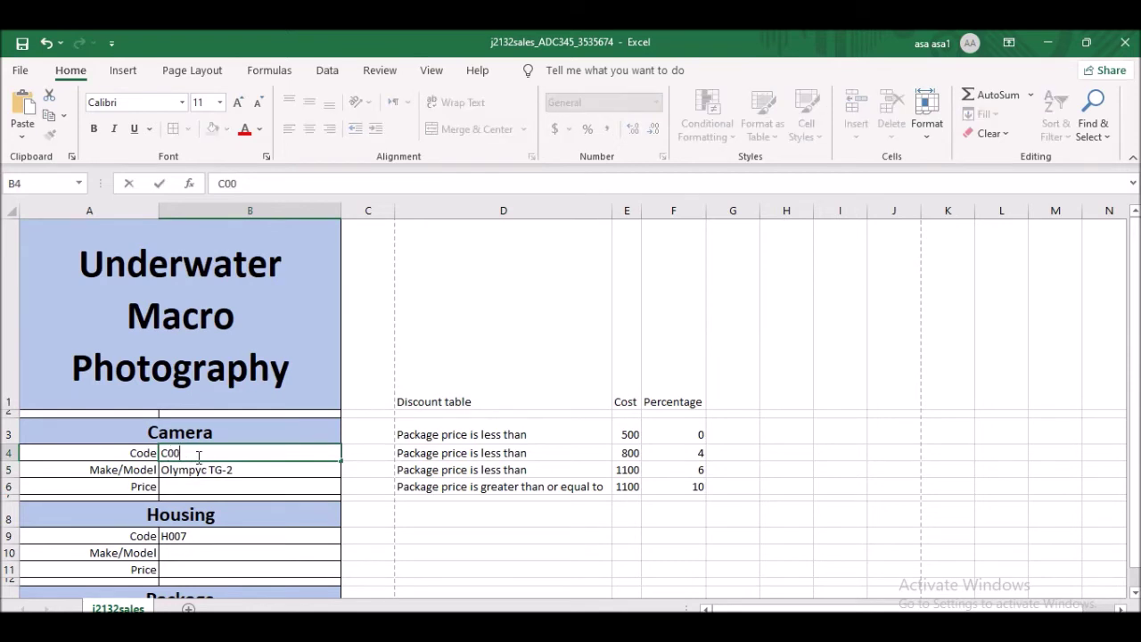
left_click(364, 450)
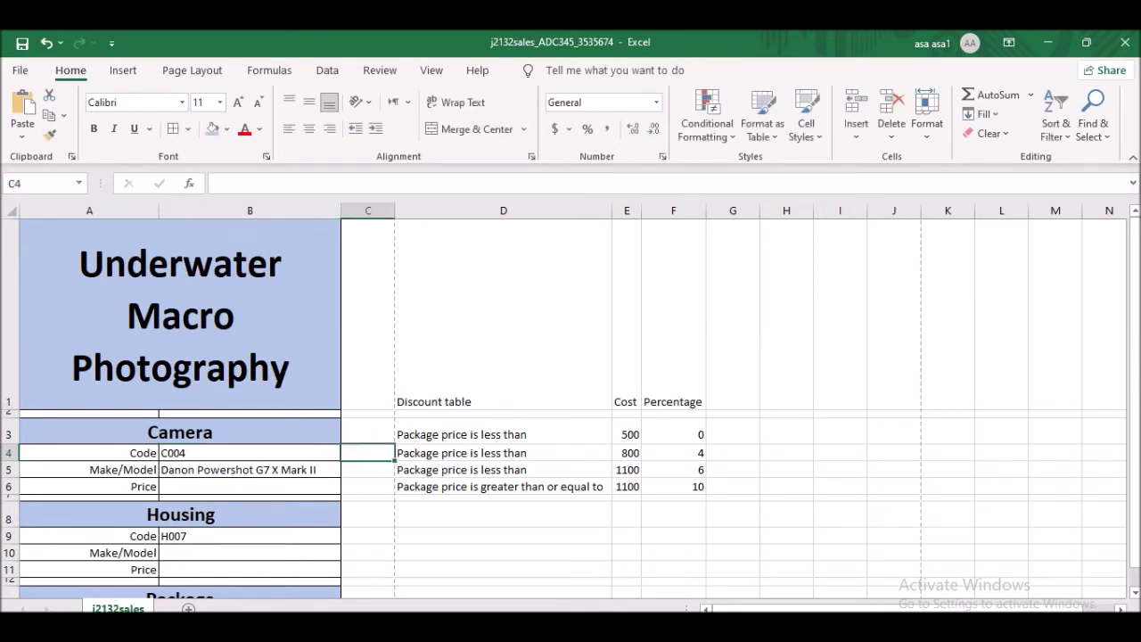
key("alt+Tab")
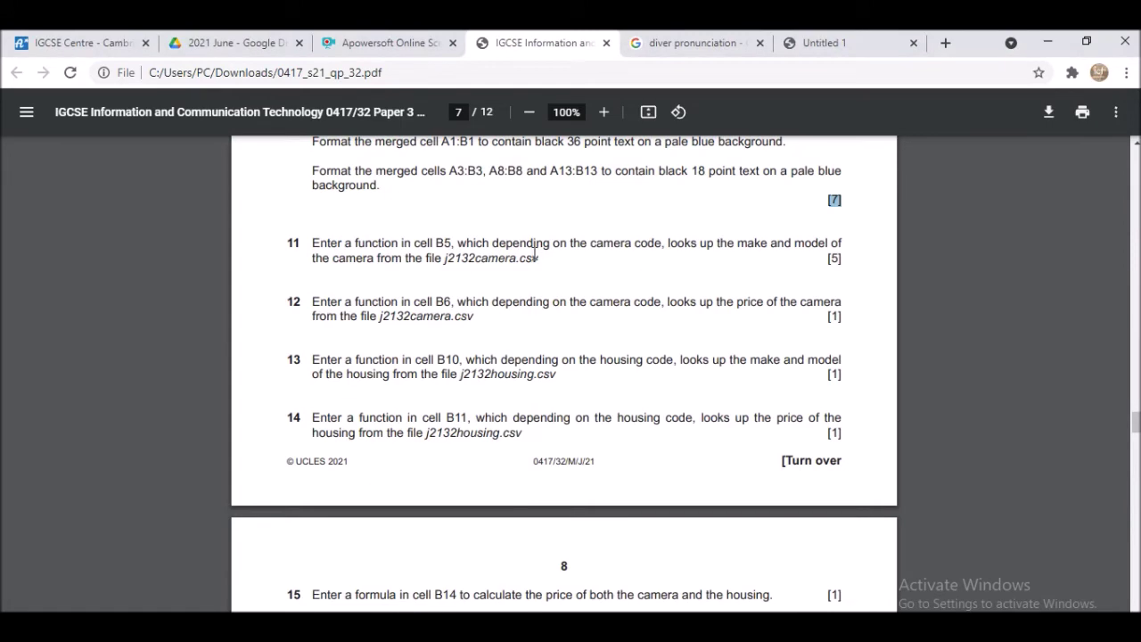
- Highlight the end of question 11 and glance at price cell B6 in j2132sales
left_click_drag(819, 254, 847, 266)
scroll(486, 264, "down", 1)
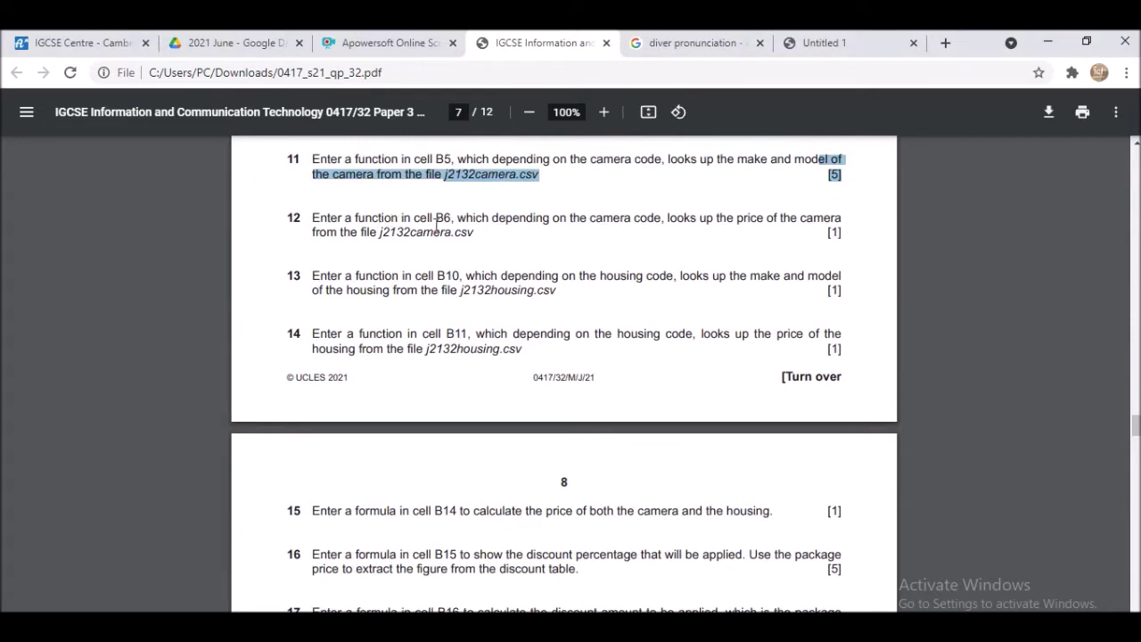
key("alt+Tab")
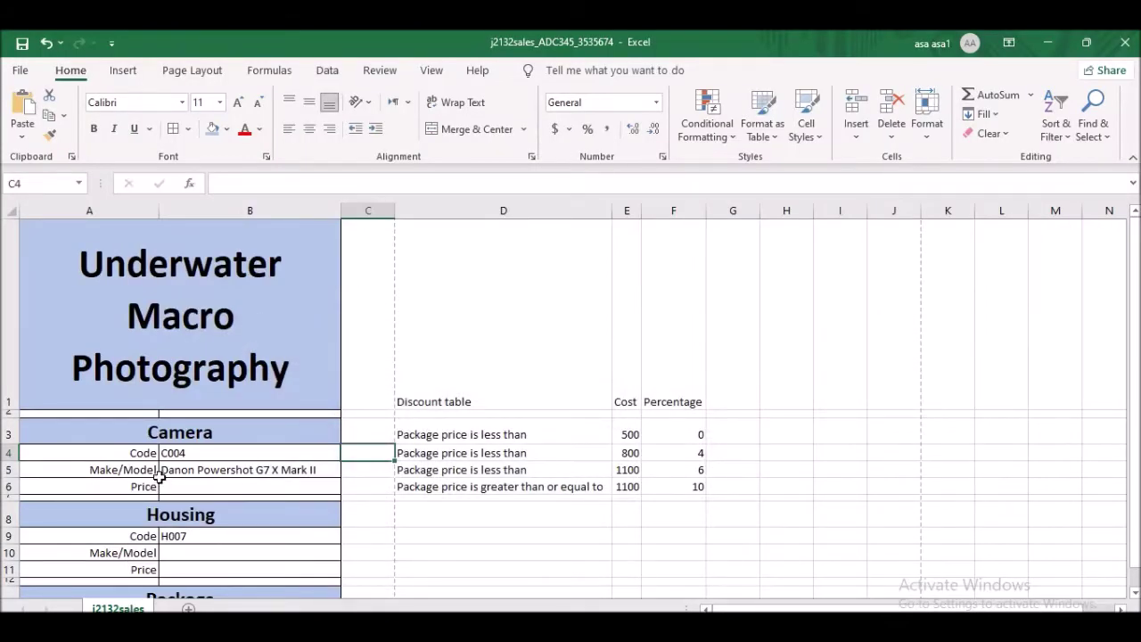
left_click(206, 487)
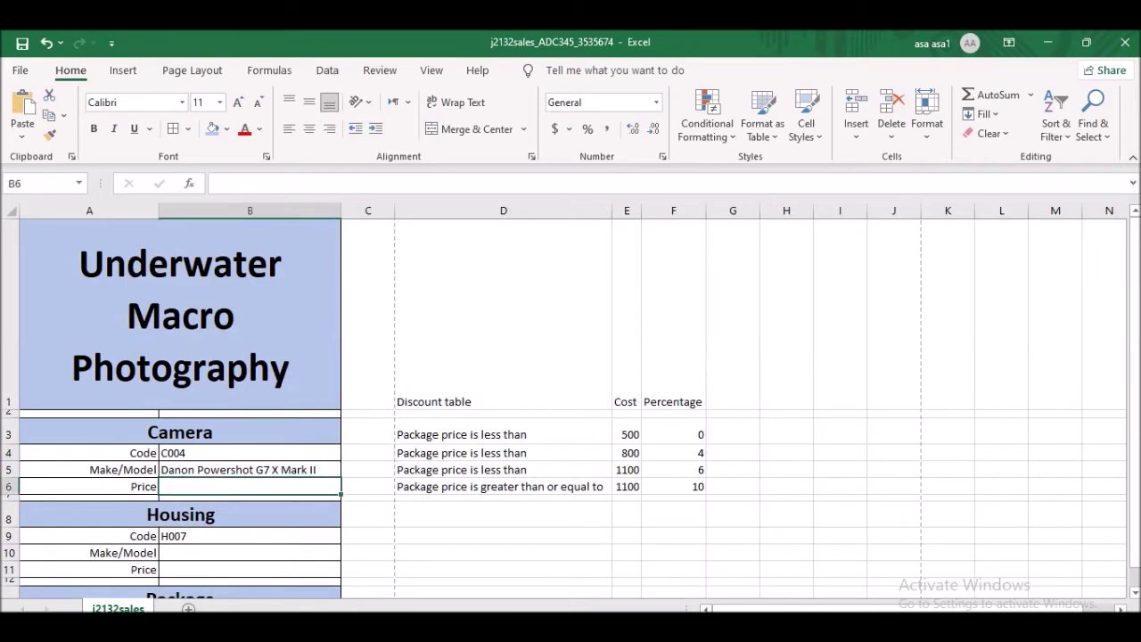
key("alt+Tab")
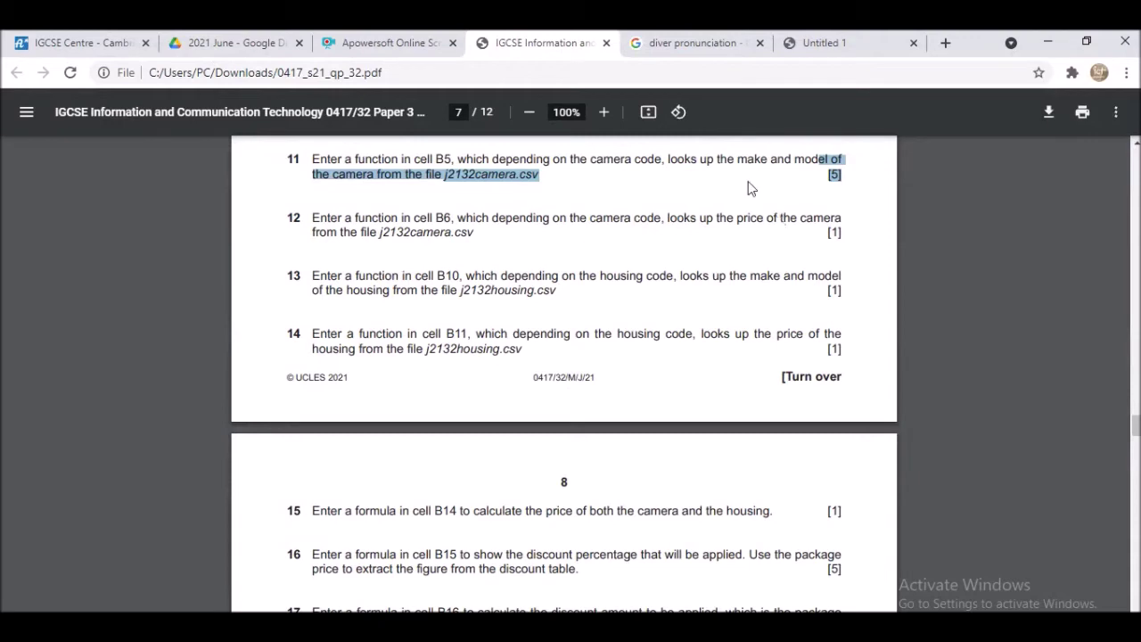
- Highlight 'make and model' in question 11 and 'price' in question 12, then return to j2132sales
left_click_drag(749, 159, 812, 156)
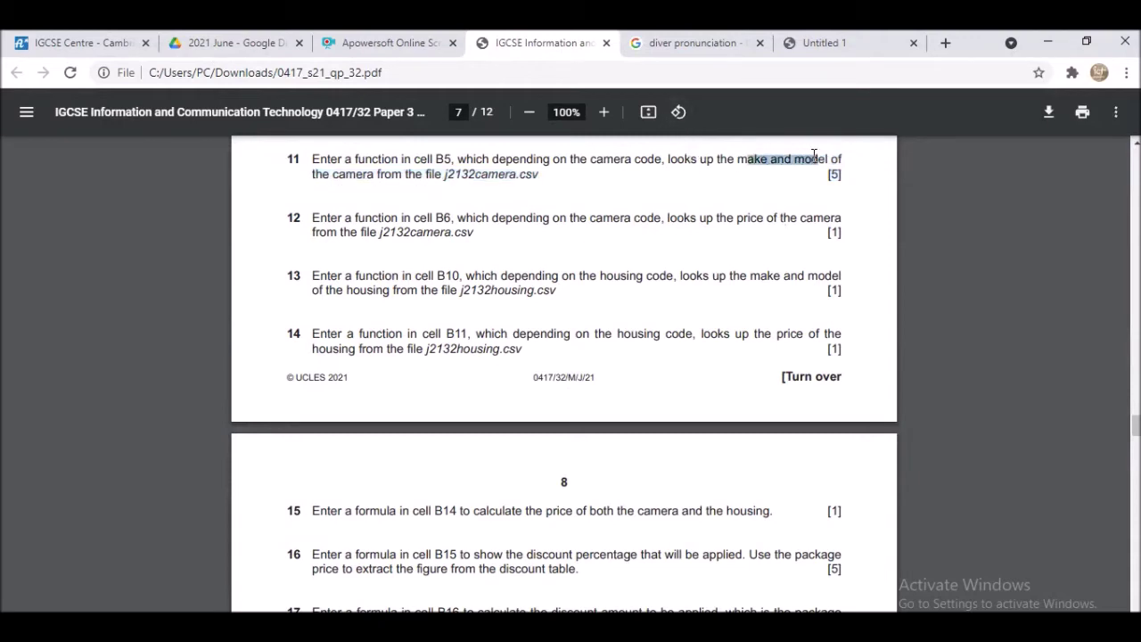
left_click_drag(735, 218, 766, 218)
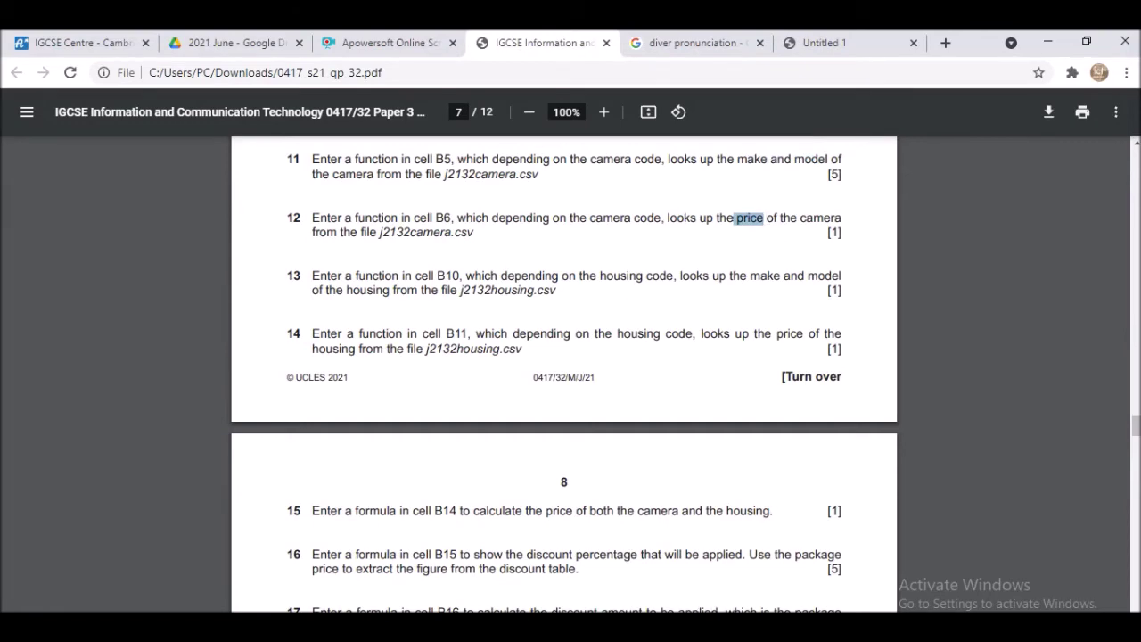
mouse_move(811, 612)
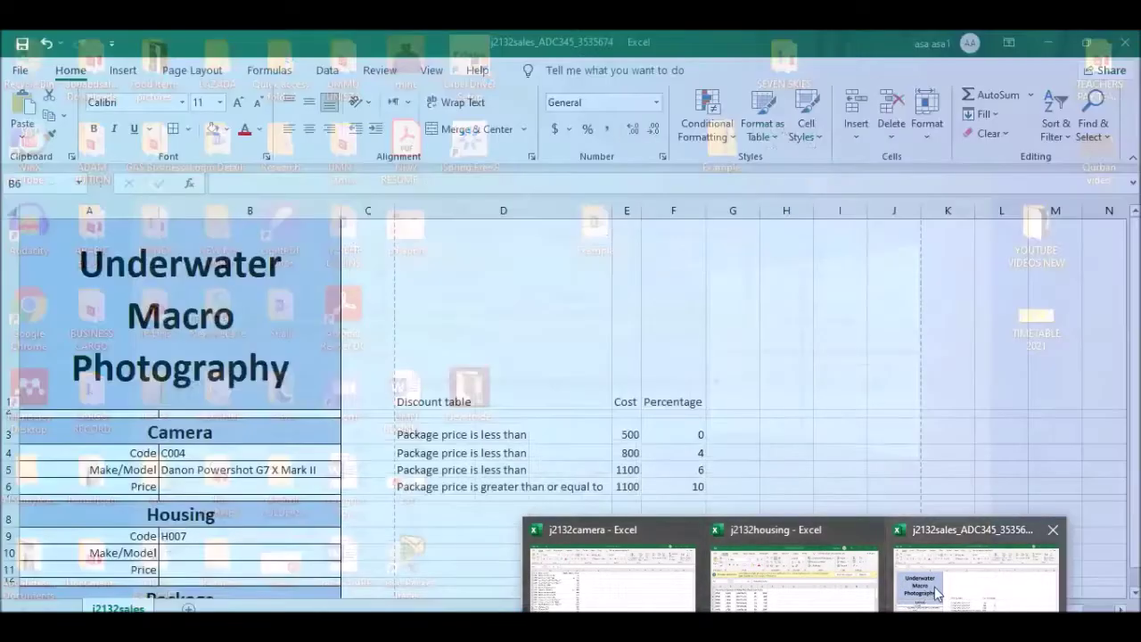
left_click(936, 593)
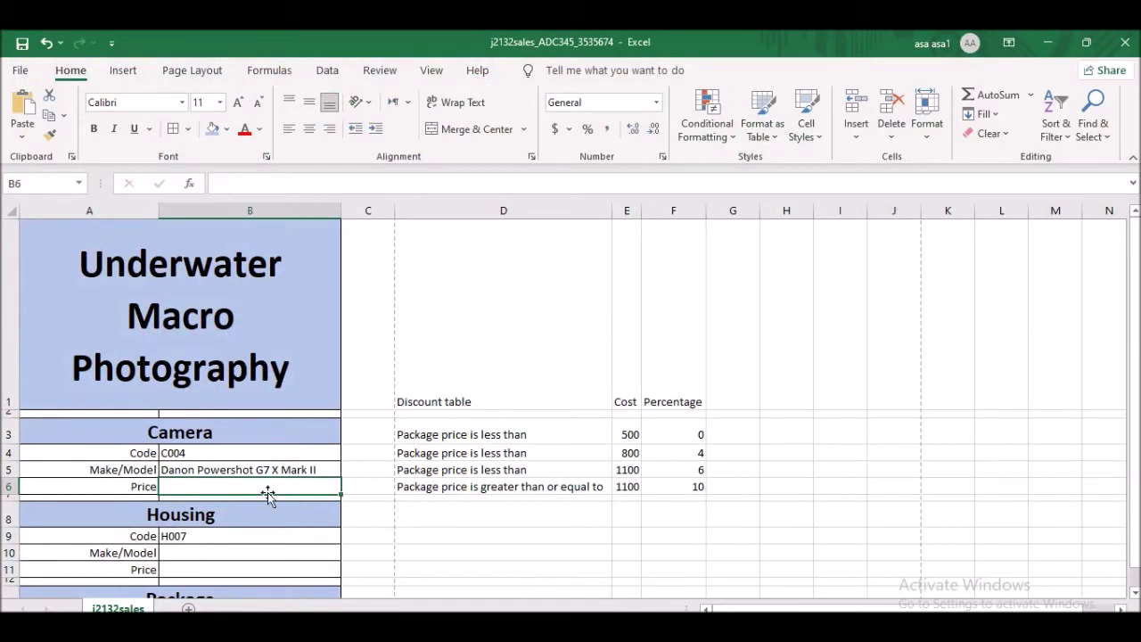
- Start B6's formula as =vloopup( using B4 as the lookup value
scroll(207, 348, "down", 1)
type("=")
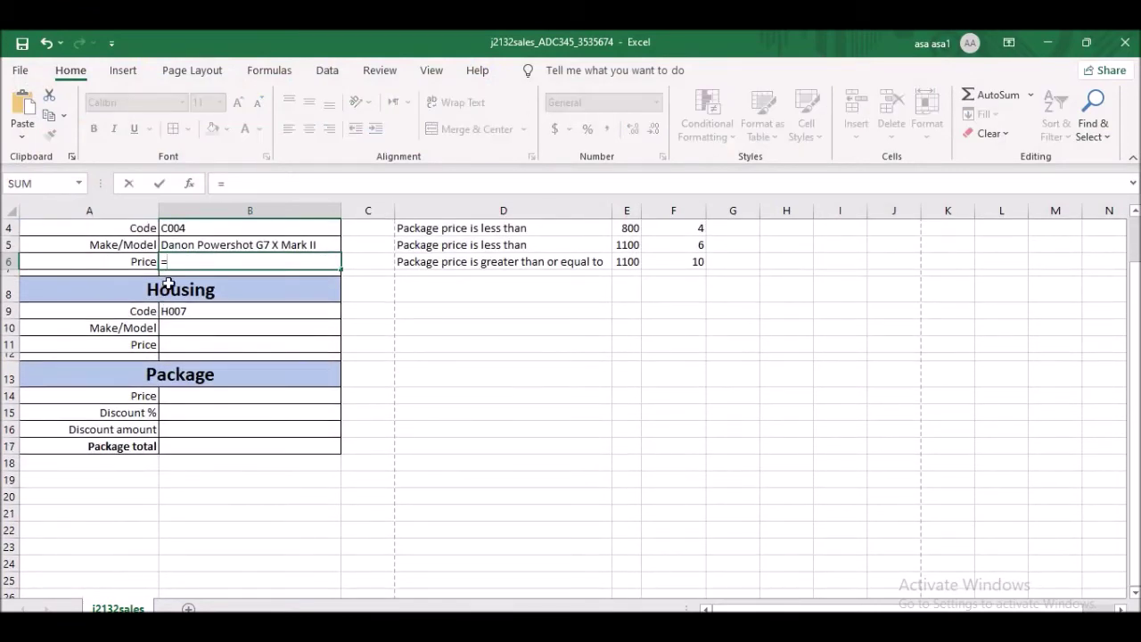
type("vloopup()")
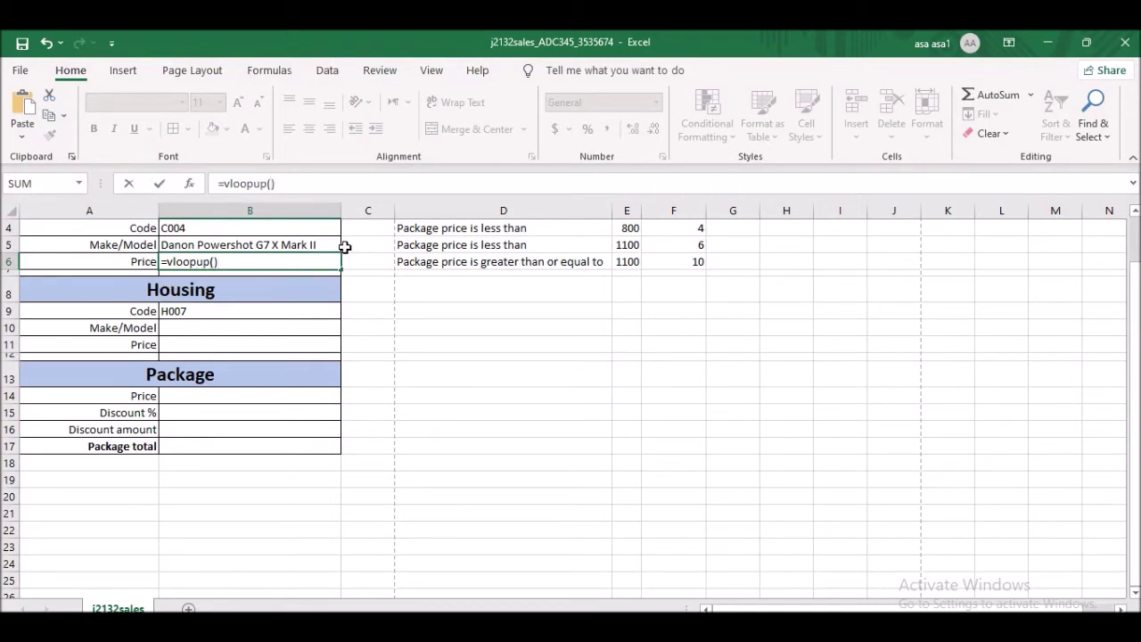
scroll(219, 310, "up", 1)
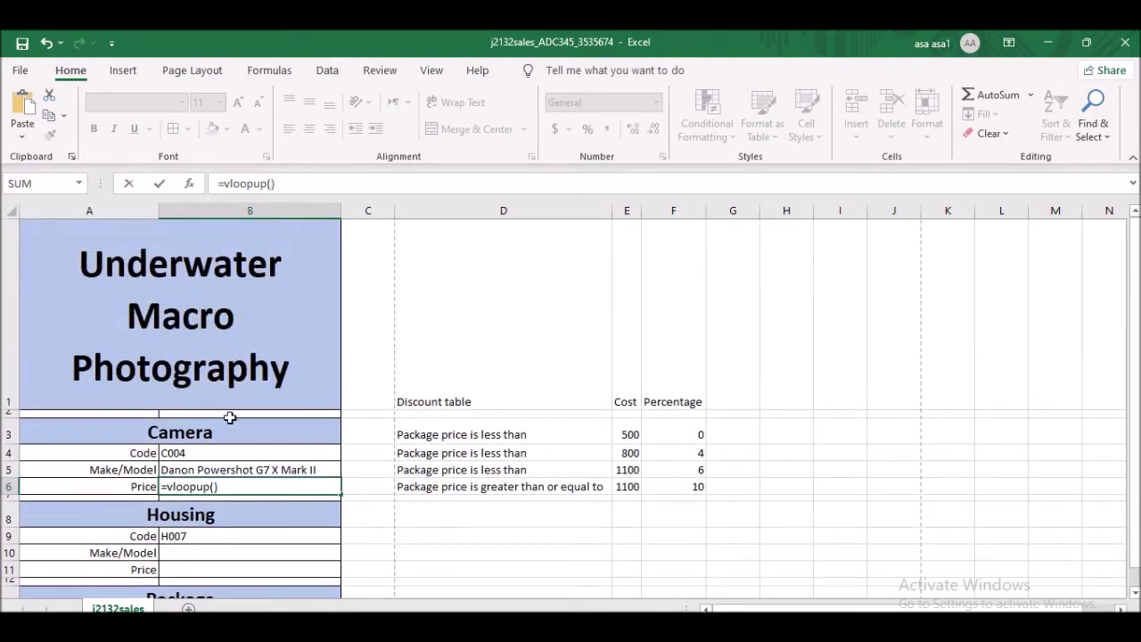
left_click(204, 457)
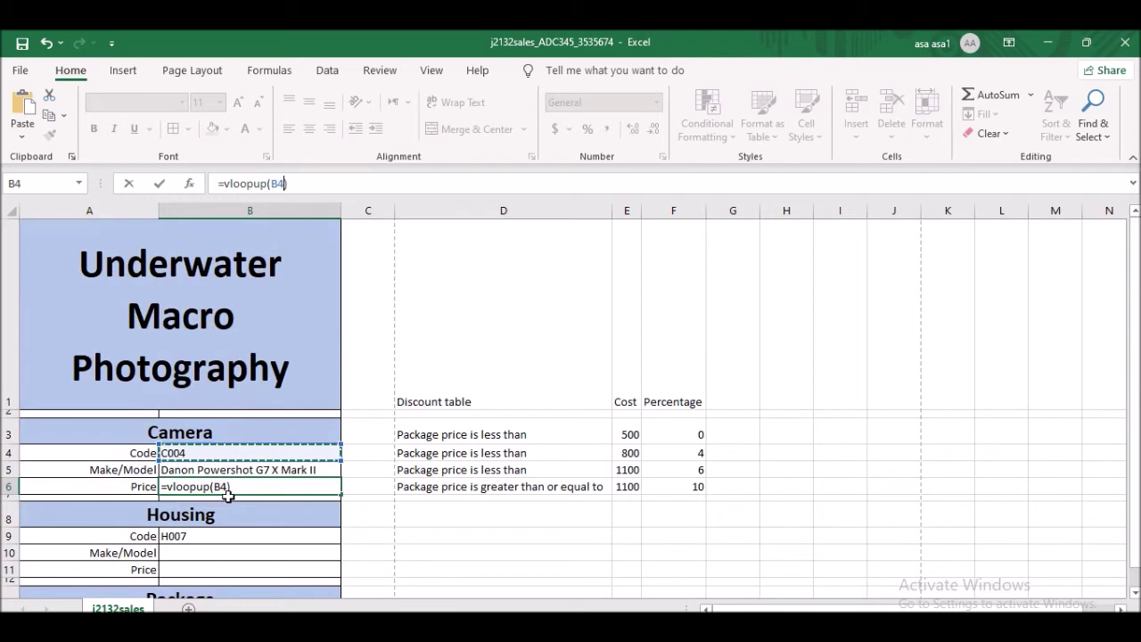
type(",")
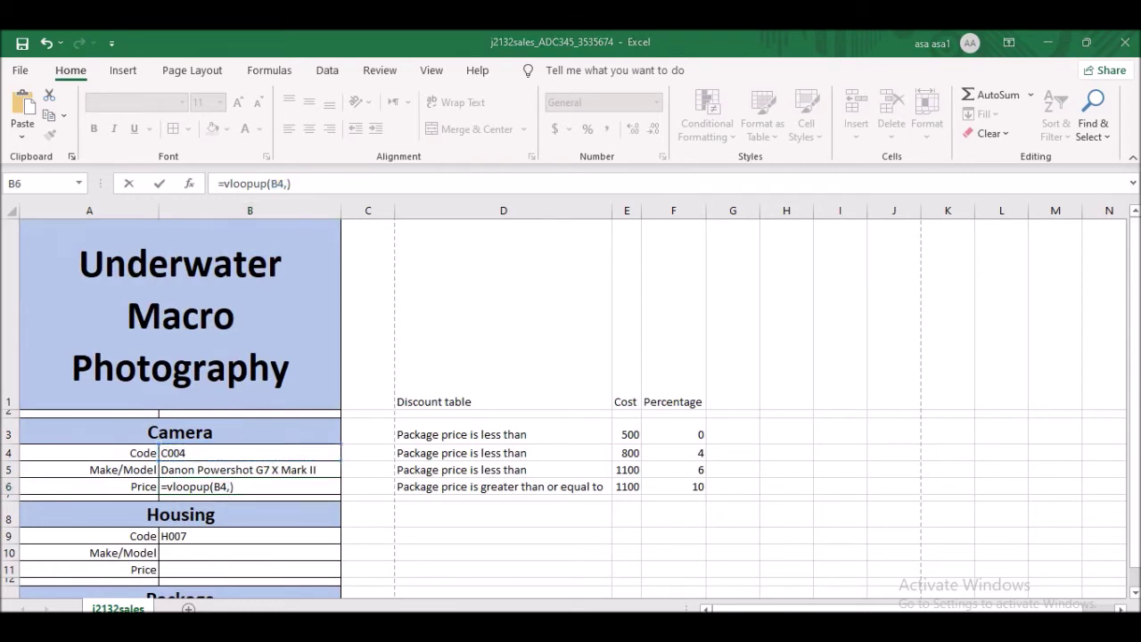
- Select j2132camera A2:D24 as the range and finish the formula with column 4 and False
mouse_move(793, 624)
left_click(637, 600)
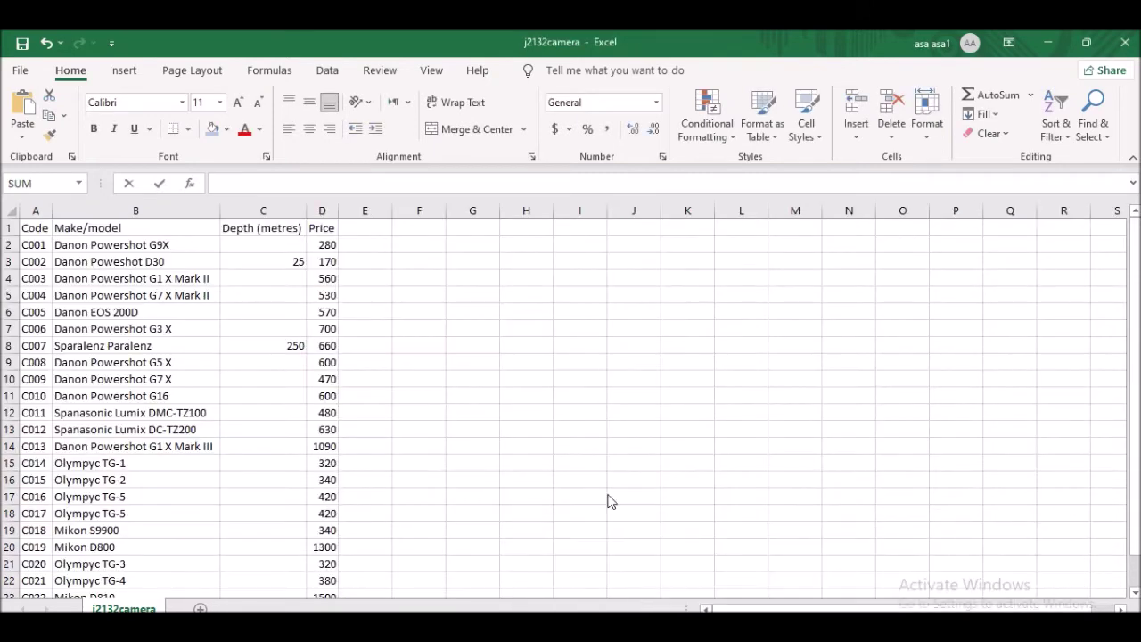
left_click_drag(37, 243, 322, 516)
left_click(530, 184)
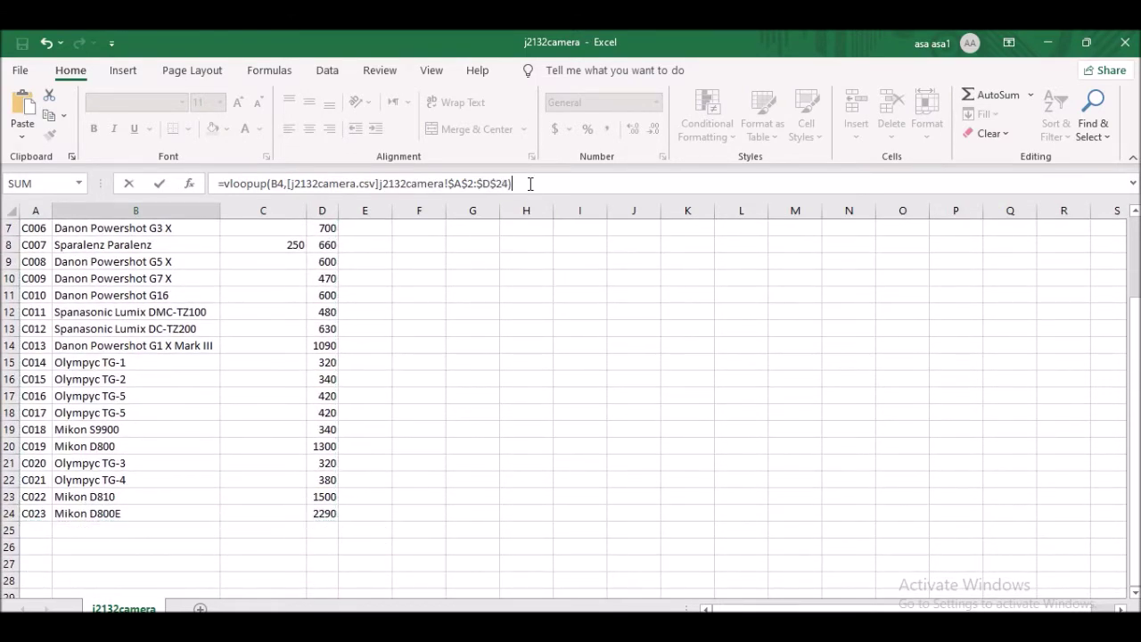
type(")")
scroll(121, 372, "up", 2)
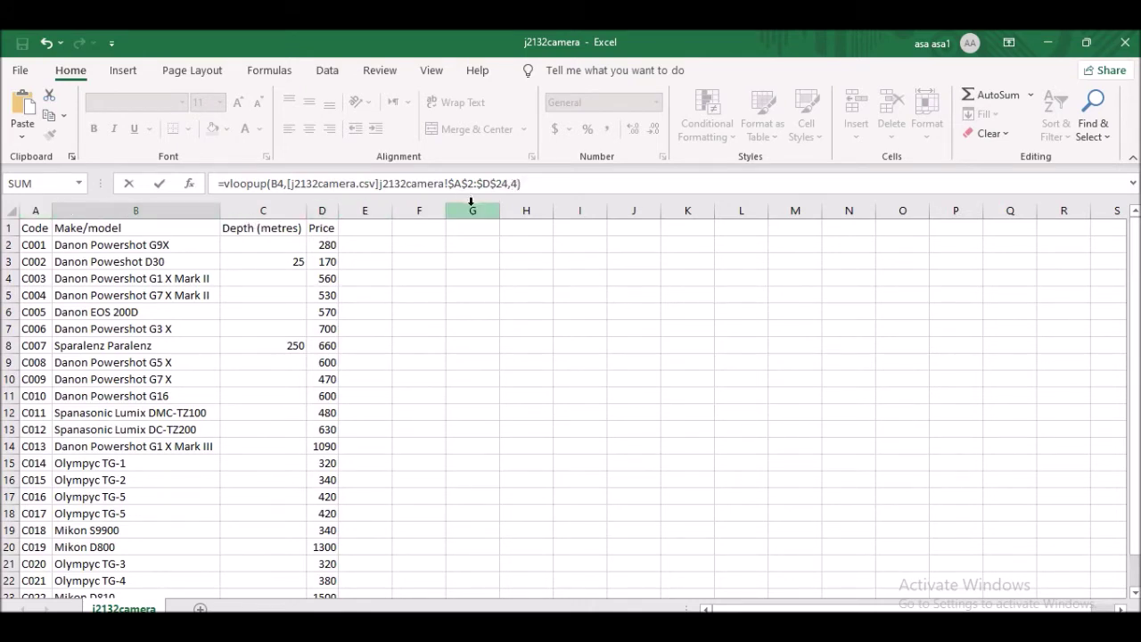
type("False")
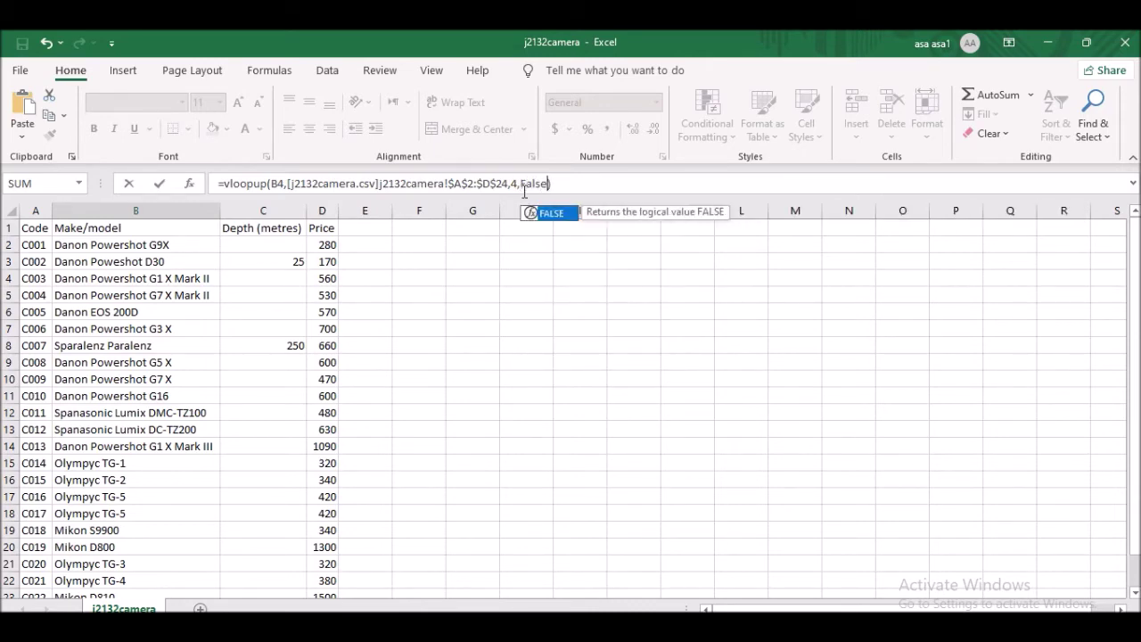
key("Return")
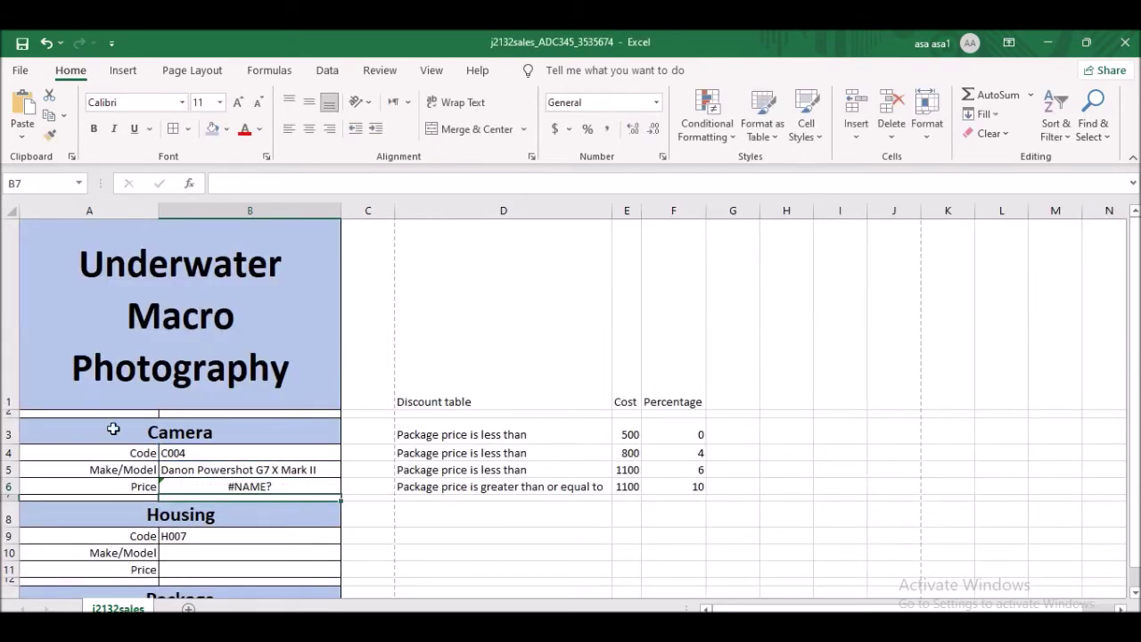
- Check B6, then view the j2132housing workbook's code H001, dismissing its data loss notice
left_click(277, 489)
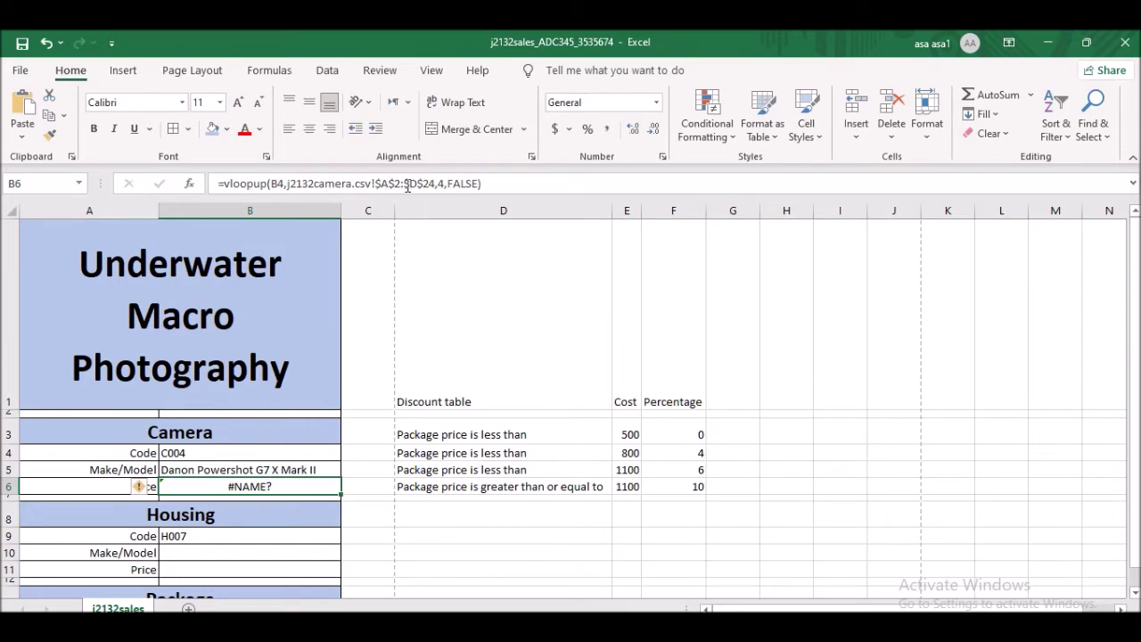
left_click(776, 574)
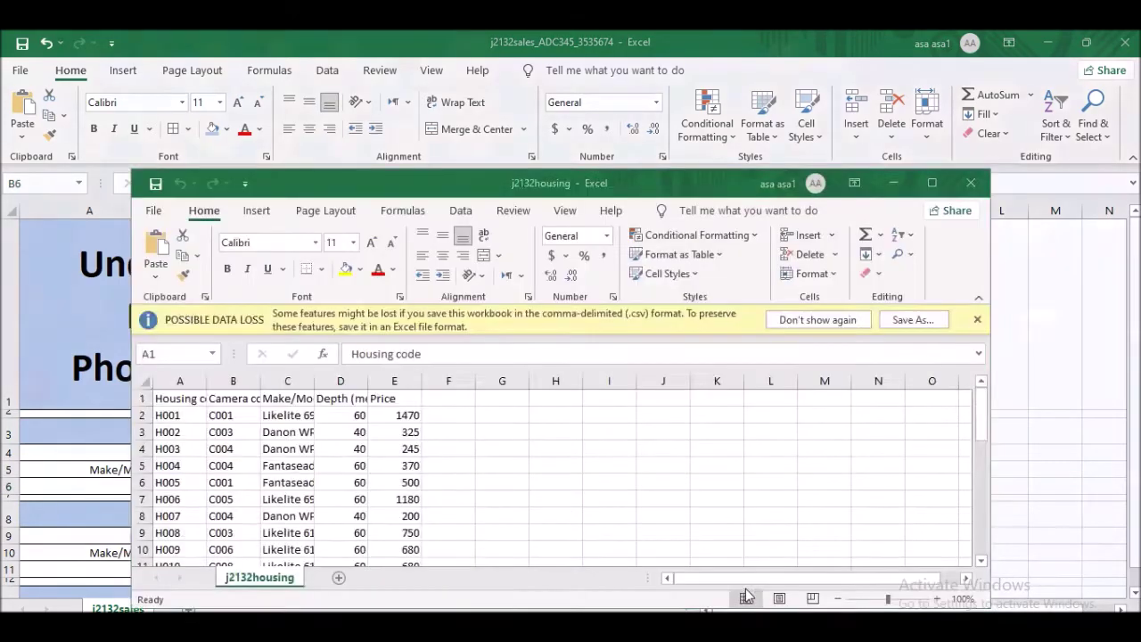
left_click(976, 319)
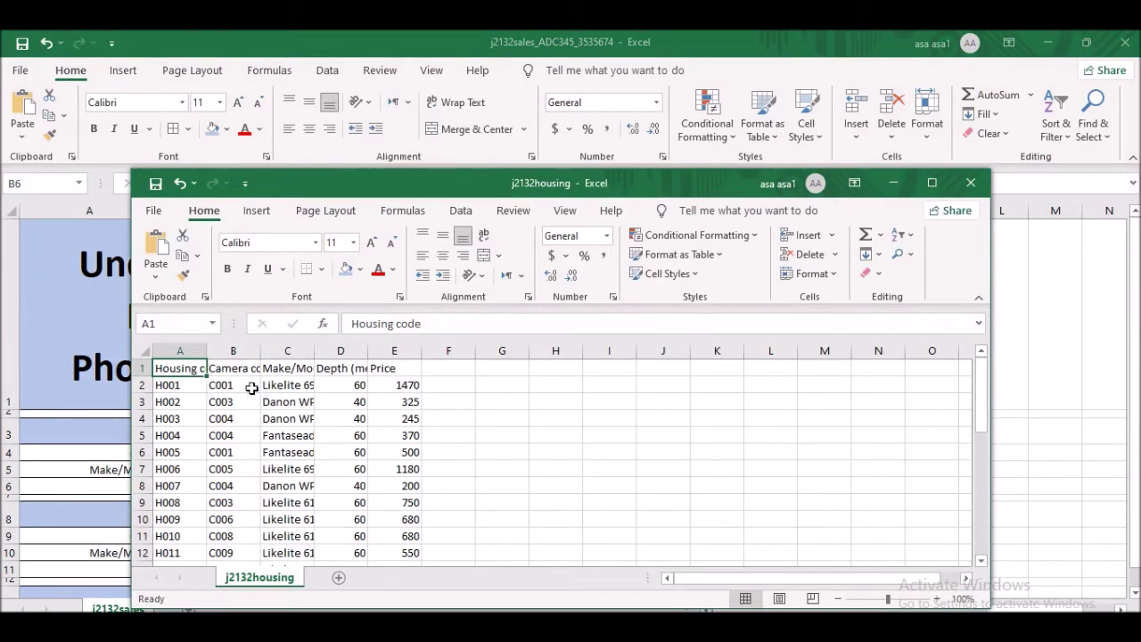
left_click(182, 386)
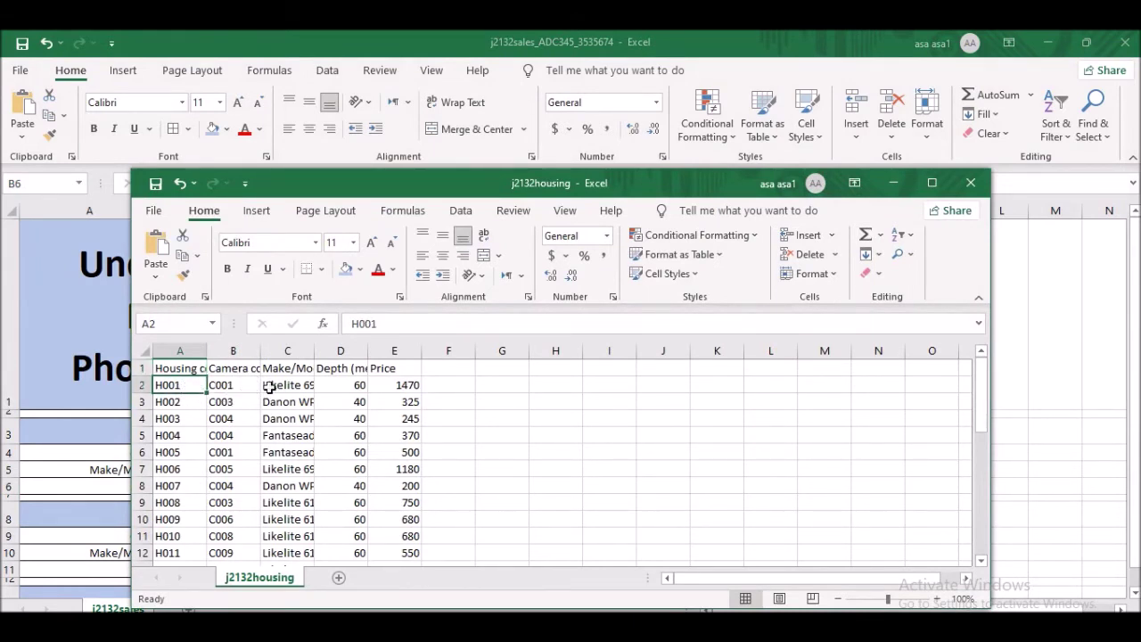
left_click(893, 182)
- Delete the camera range from B6's formula, leaving =vloopup(B4,)
double_click(255, 486)
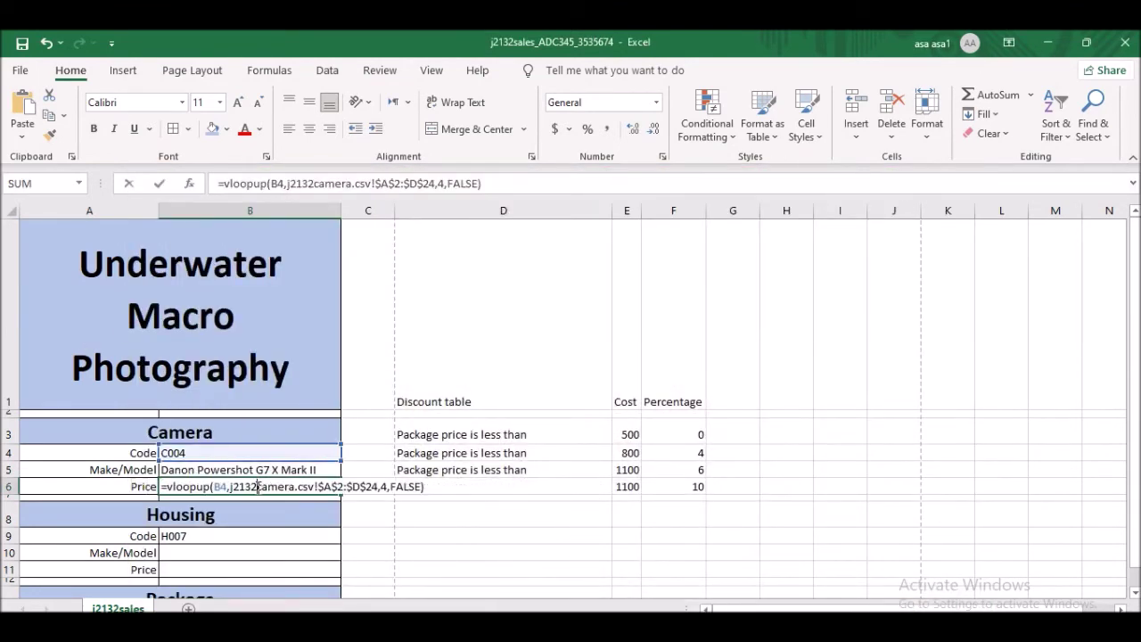
left_click_drag(483, 183, 287, 183)
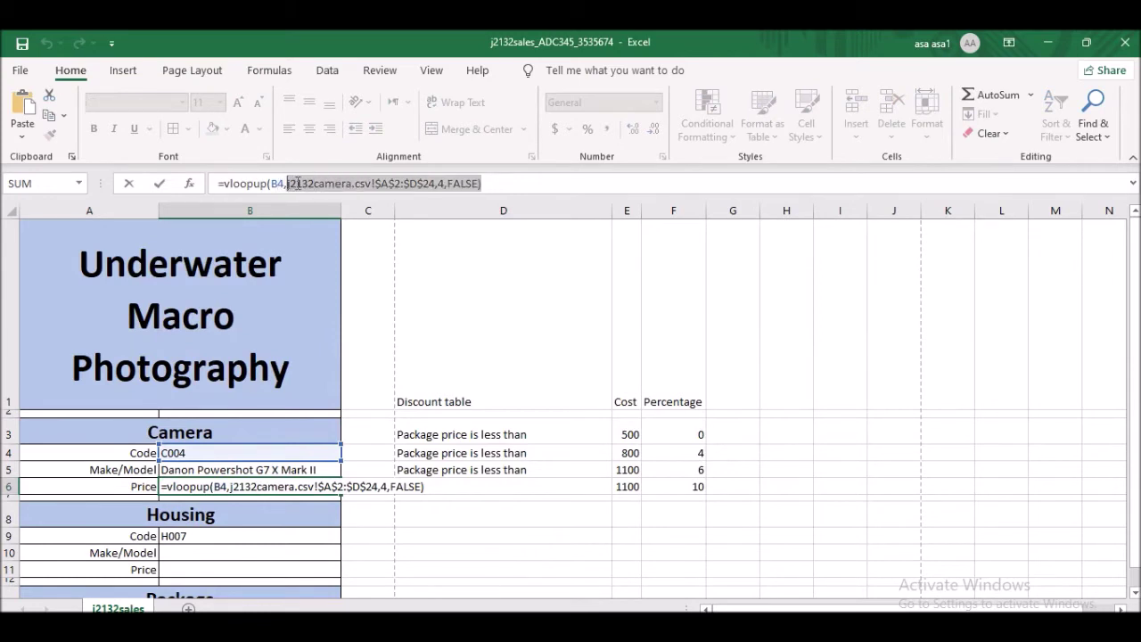
key("Delete")
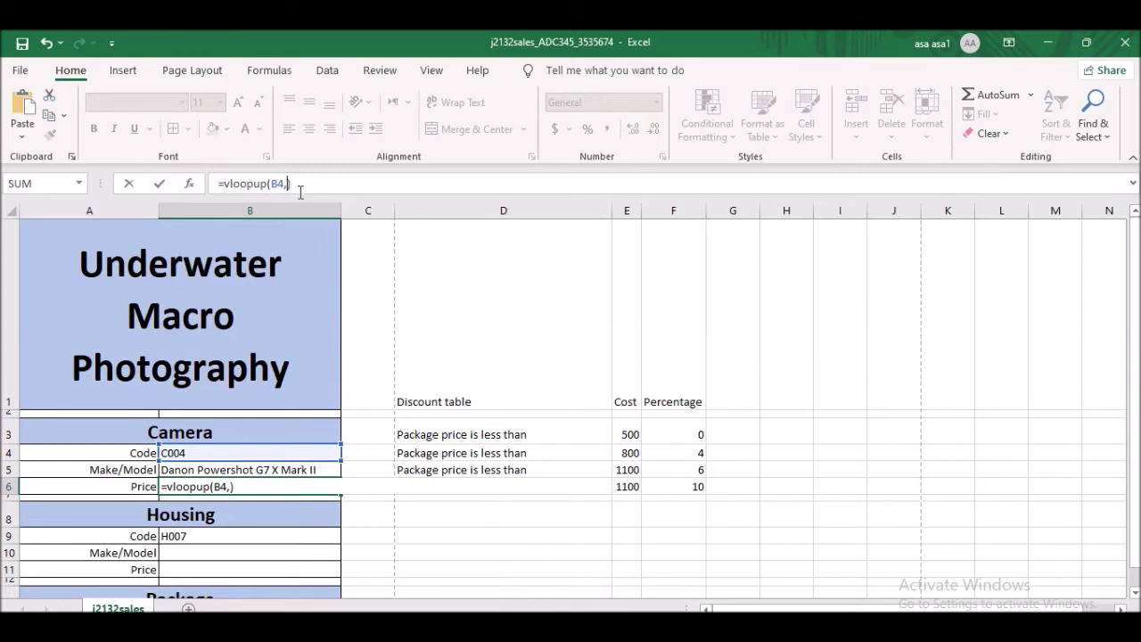
left_click(228, 486)
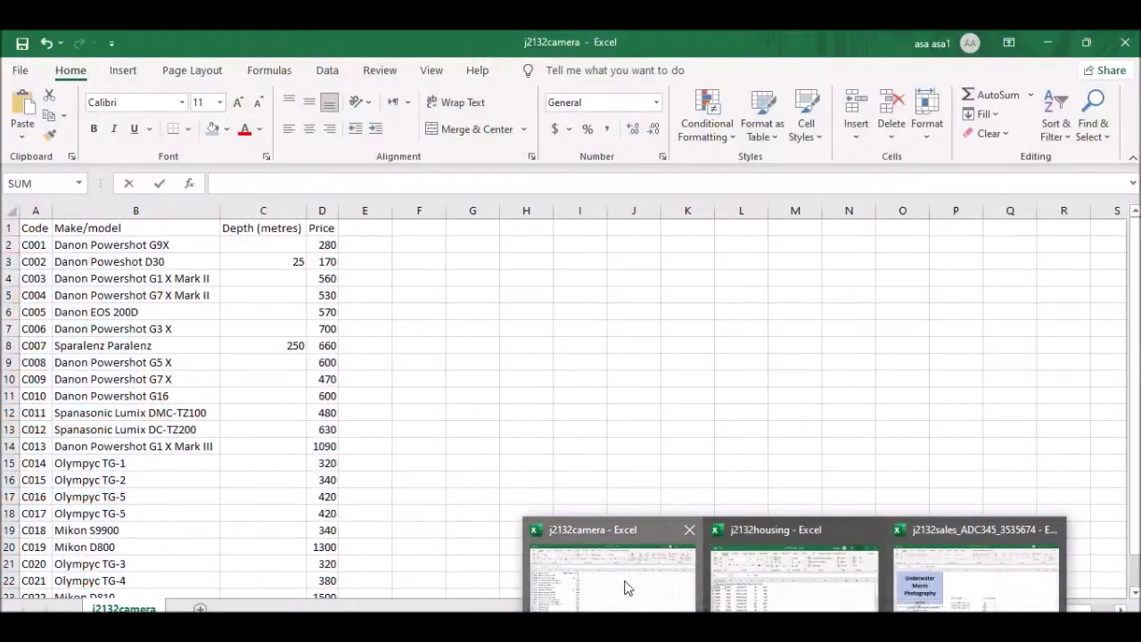
- Reselect j2132camera A2:D24 and add ,4,False to complete B6's price formula
left_click(608, 571)
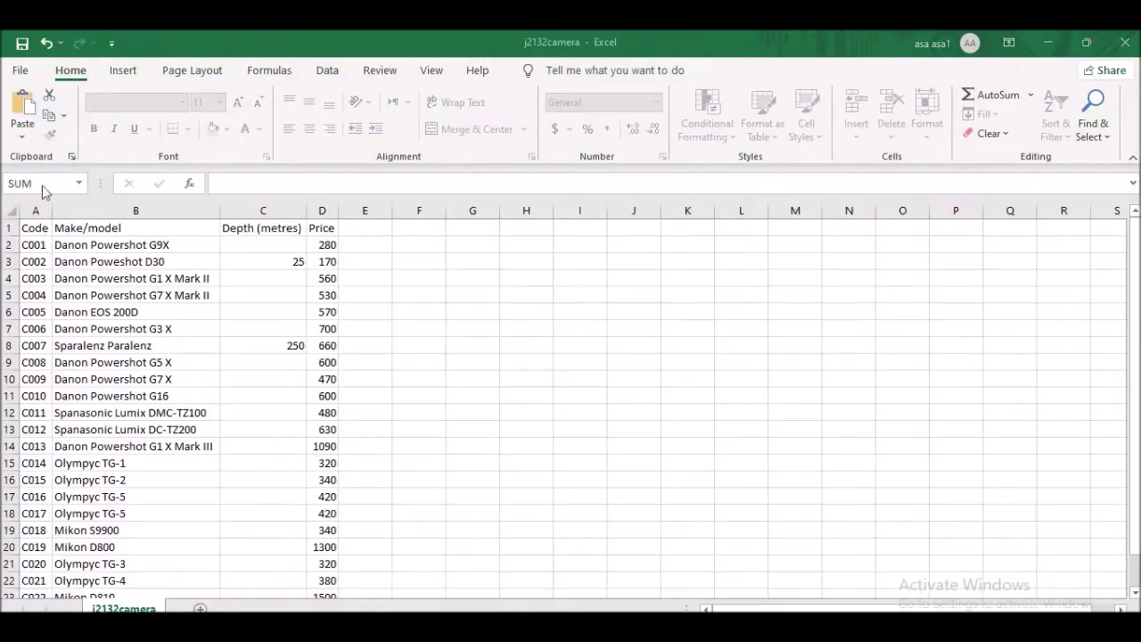
left_click(42, 242)
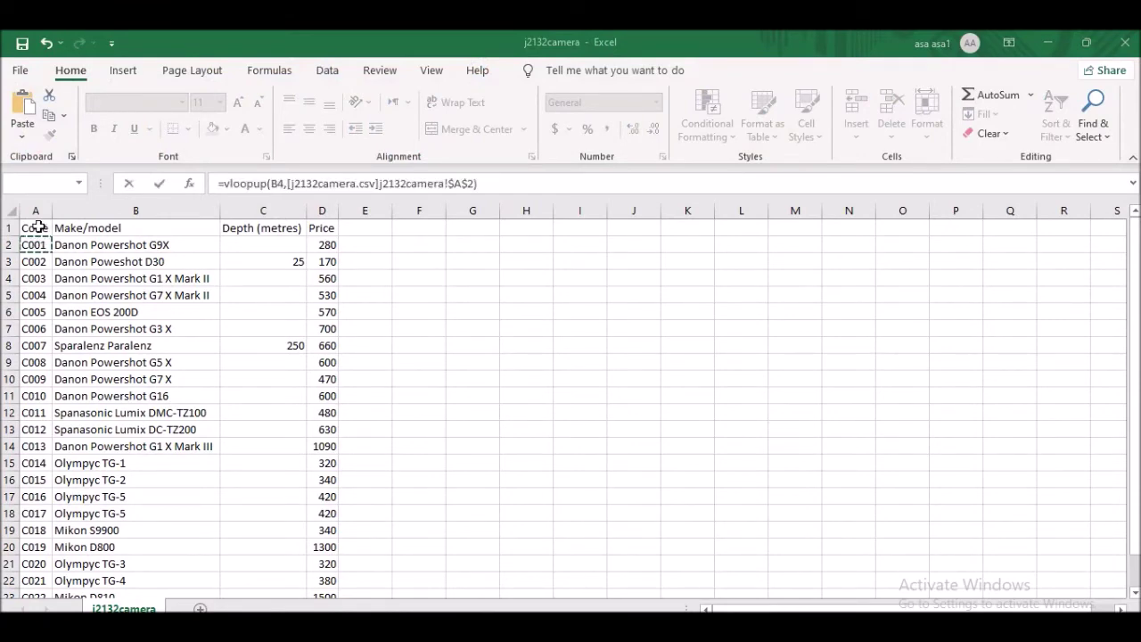
left_click_drag(54, 244, 324, 519)
left_click(509, 184)
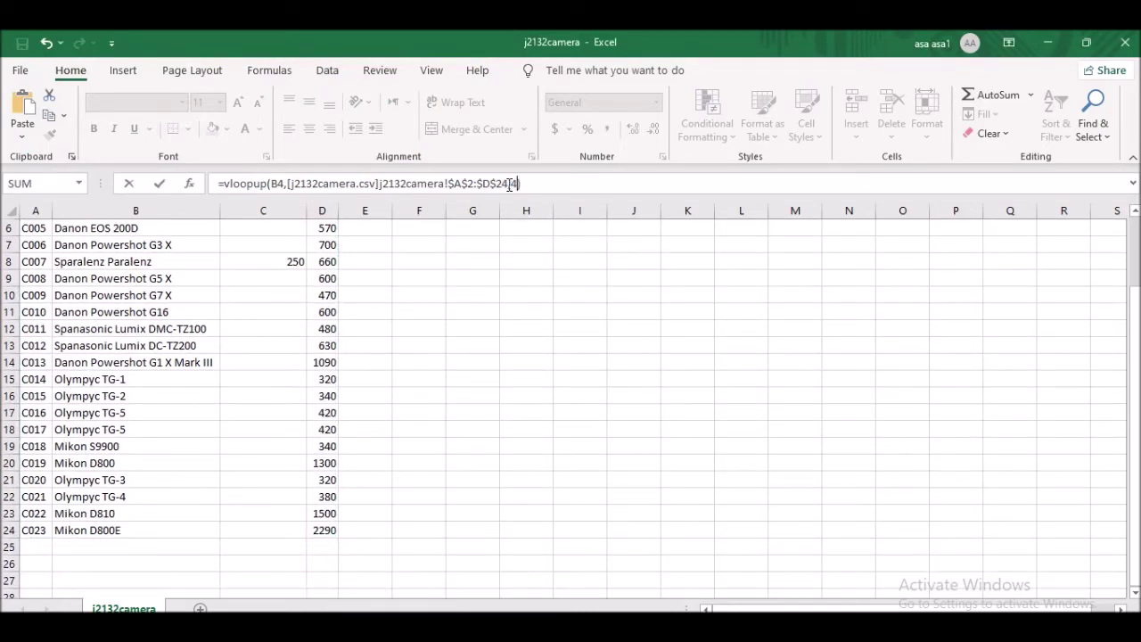
type(",4,Fals")
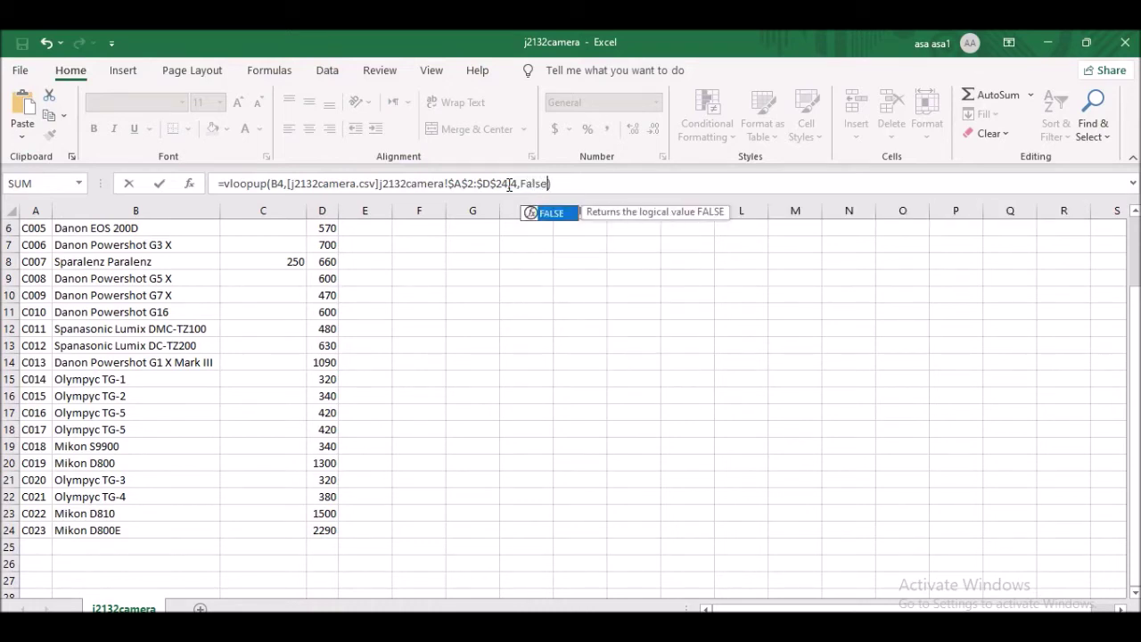
type("e")
key("Return")
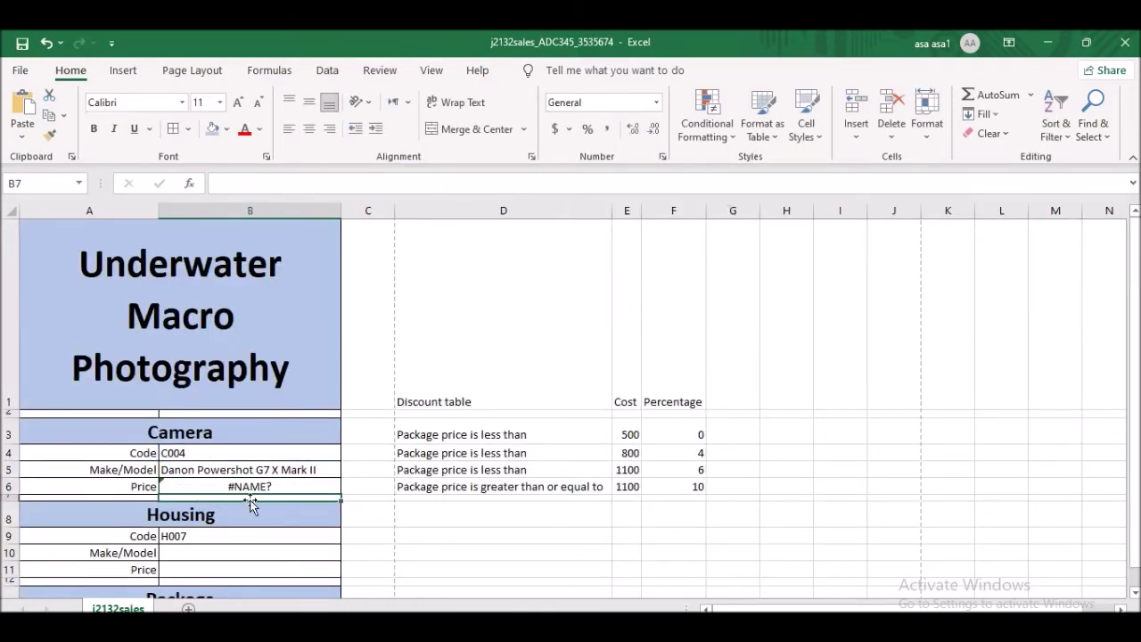
- Fix the #NAME? error by correcting vloopup to vlookup, so B6 shows 530
left_click(274, 486)
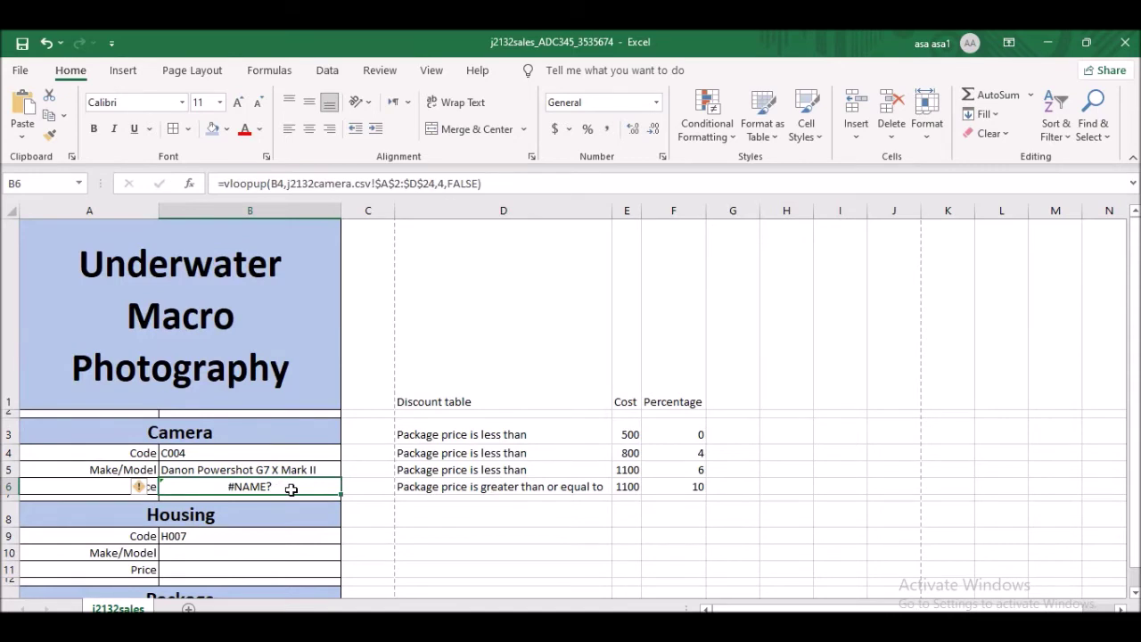
left_click(256, 183)
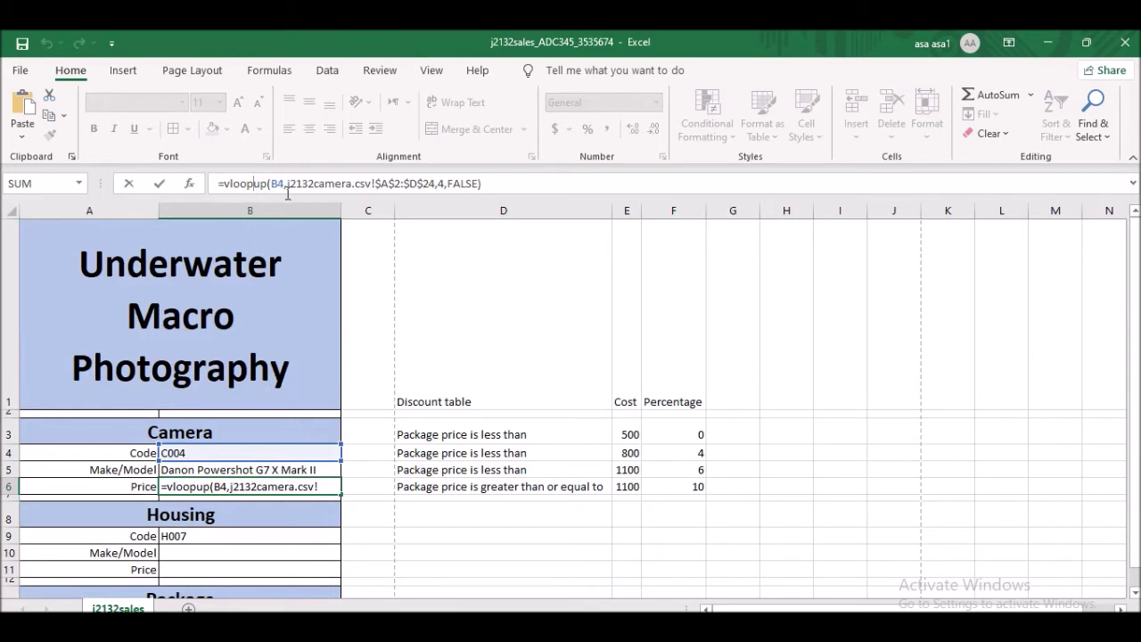
key("BackSpace")
type("k")
key("Return")
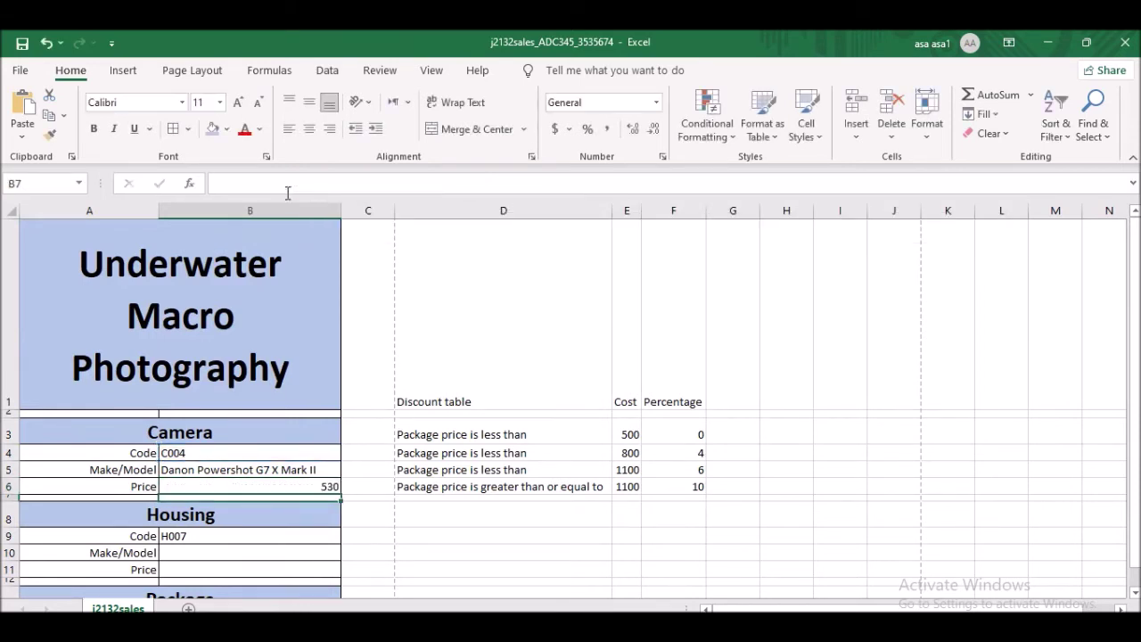
- Test code C015 in B4 and check B5 and B6 show Olympyc TG-2 and 340
left_click(296, 486)
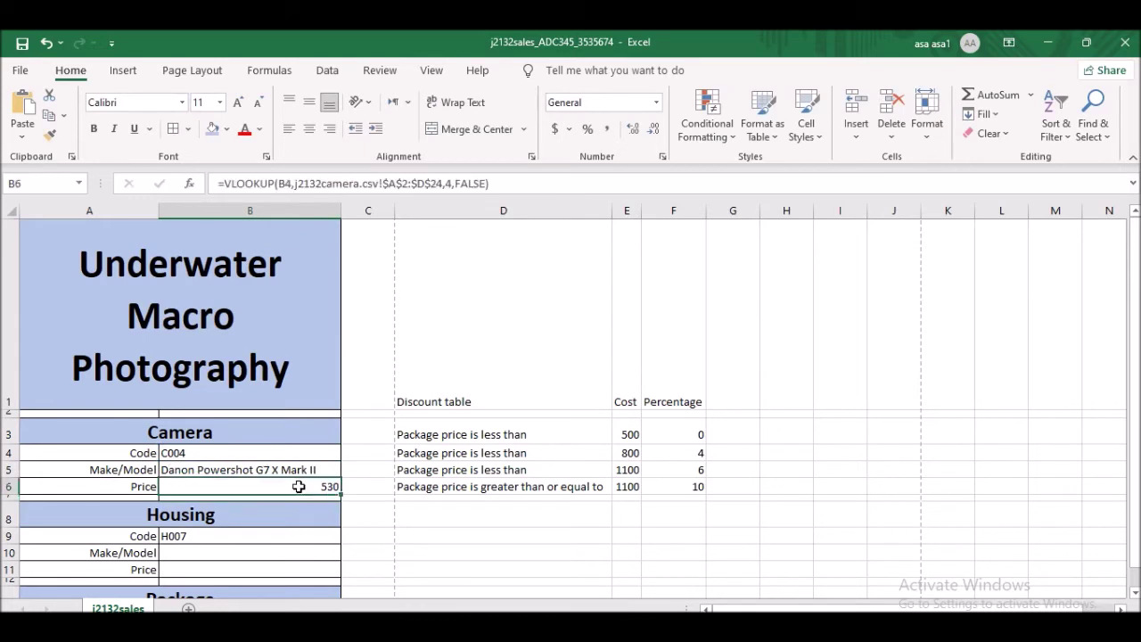
left_click(236, 452)
type("C015")
left_click(318, 516)
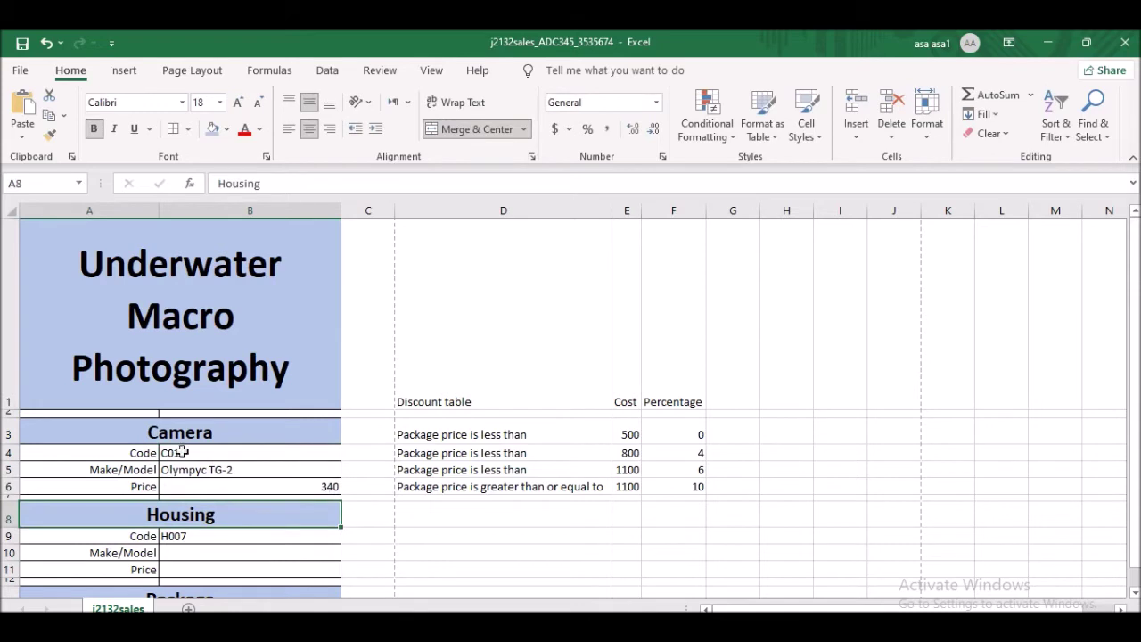
left_click(208, 470)
left_click(316, 488)
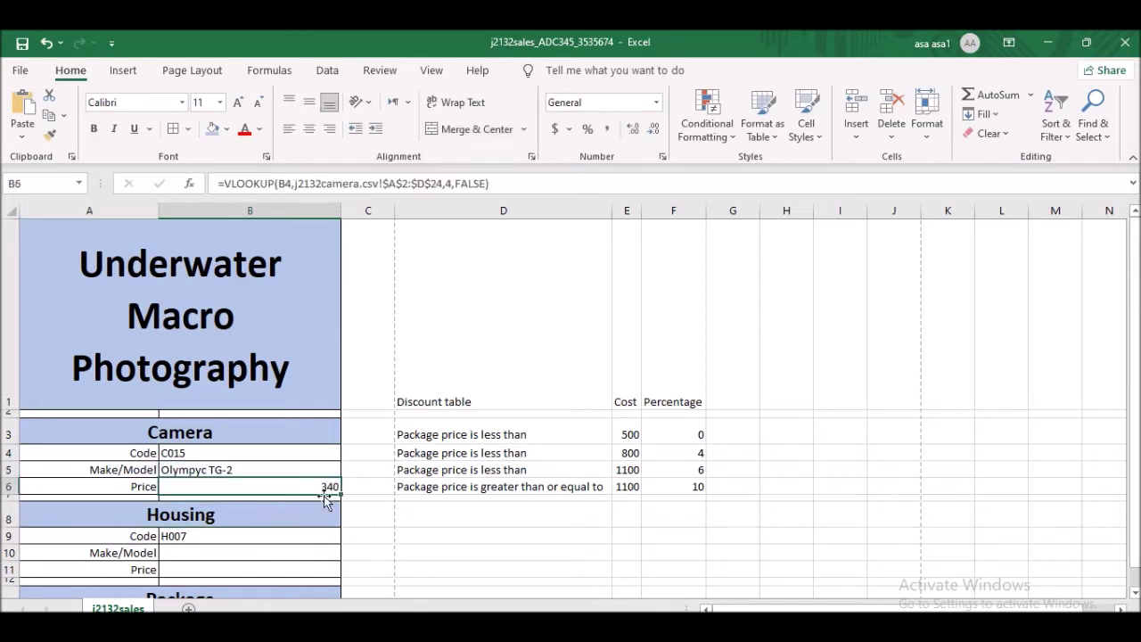
- Restore C004 in B4 and switch to the exam question paper
left_click(210, 455)
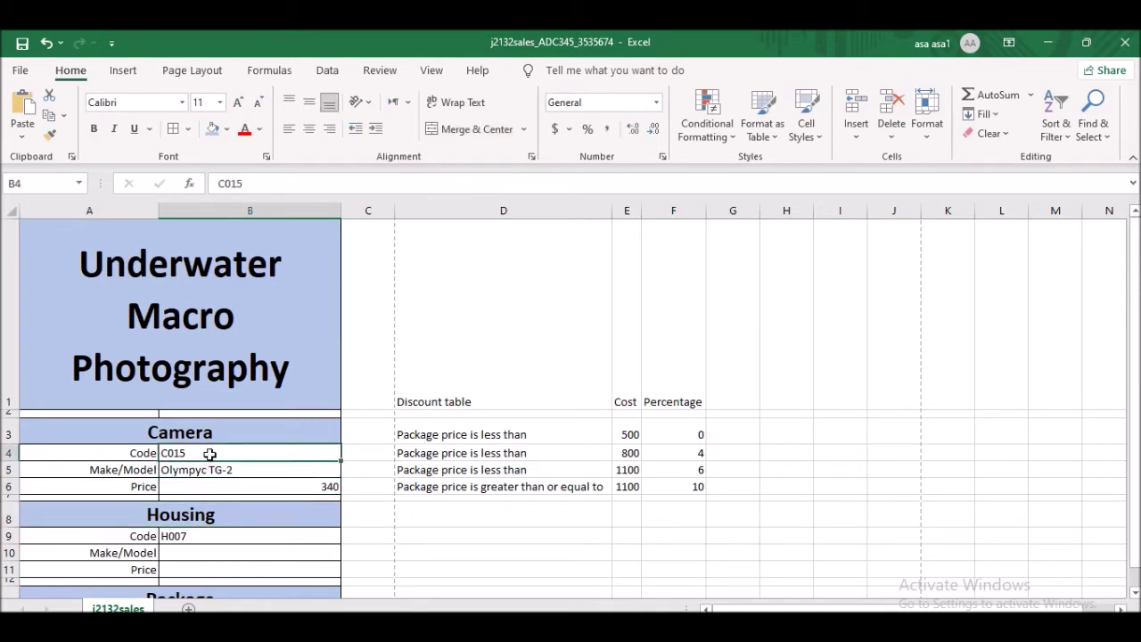
type("C004")
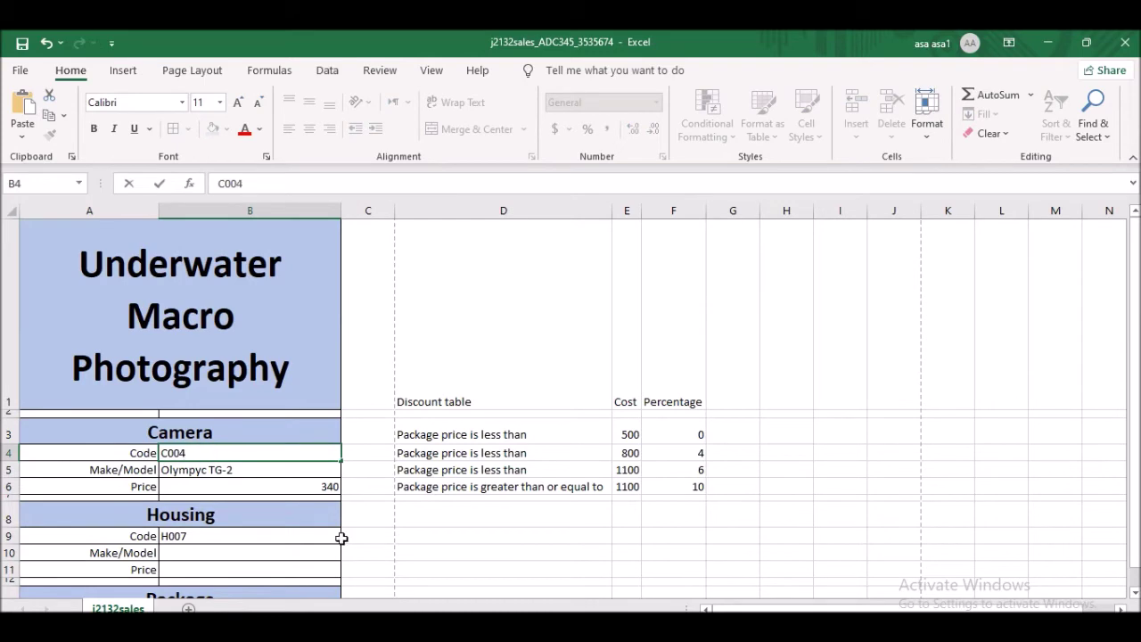
left_click(350, 515)
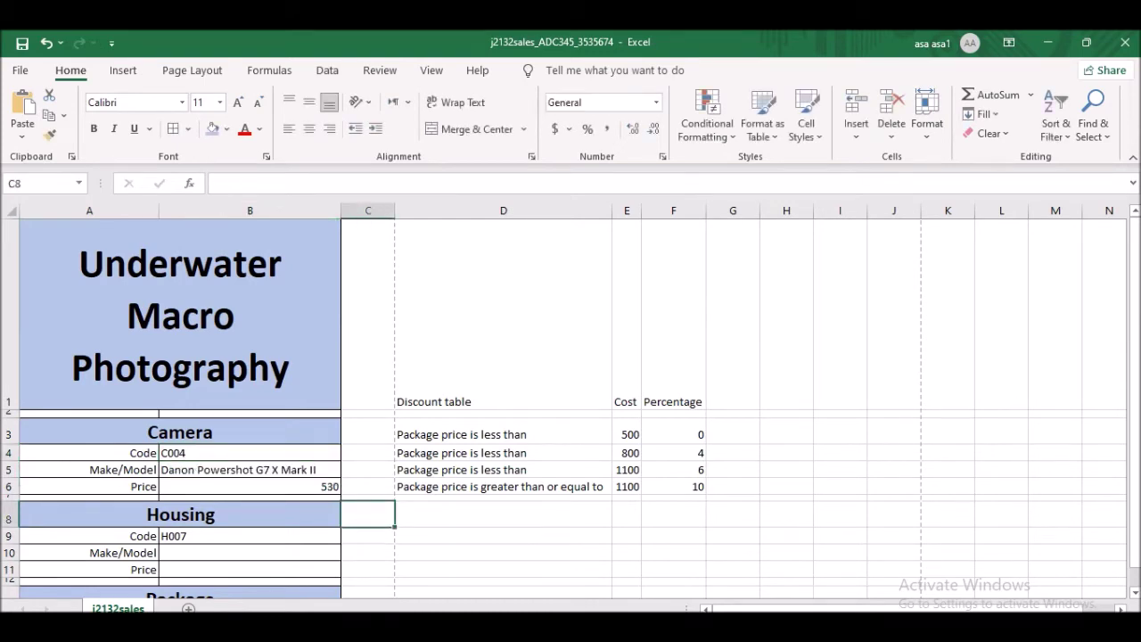
key("alt+Tab")
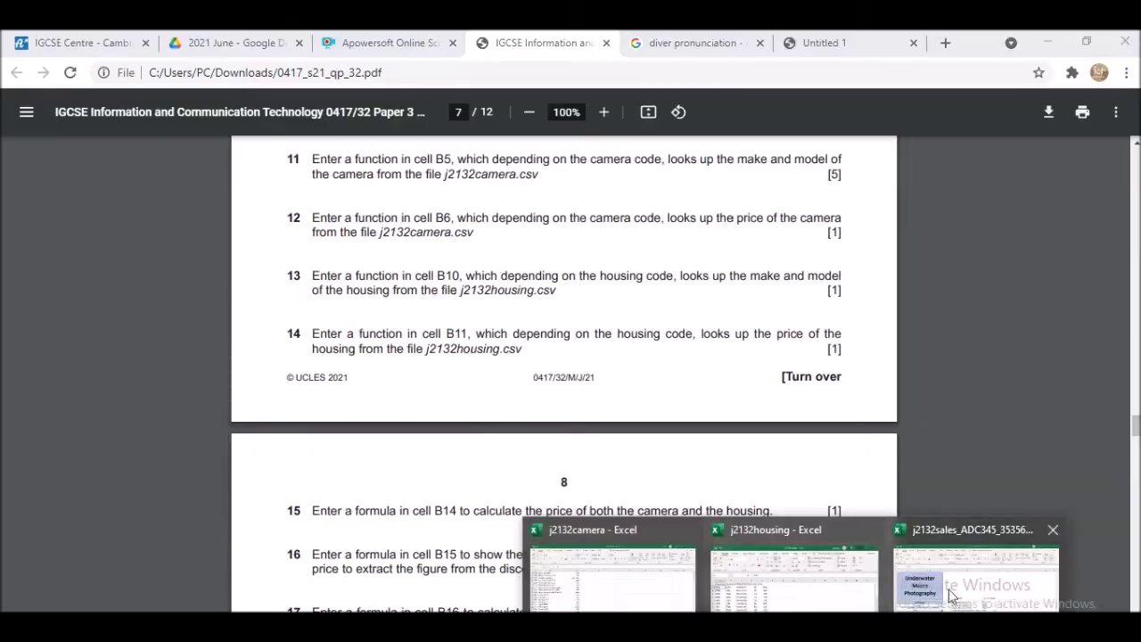
left_click(963, 561)
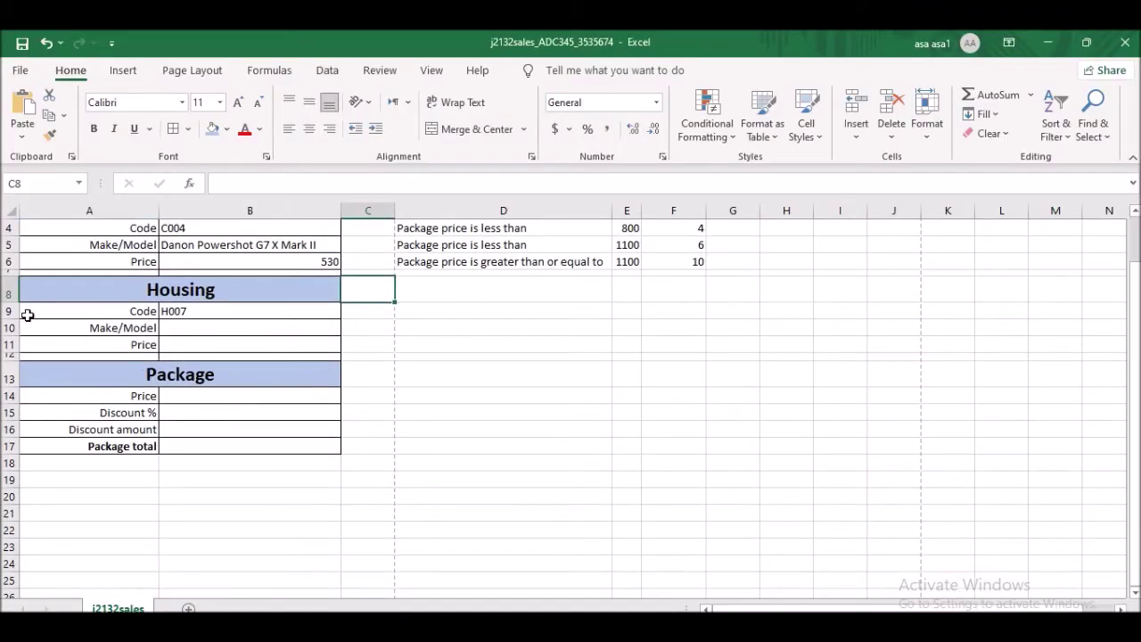
left_click(217, 333)
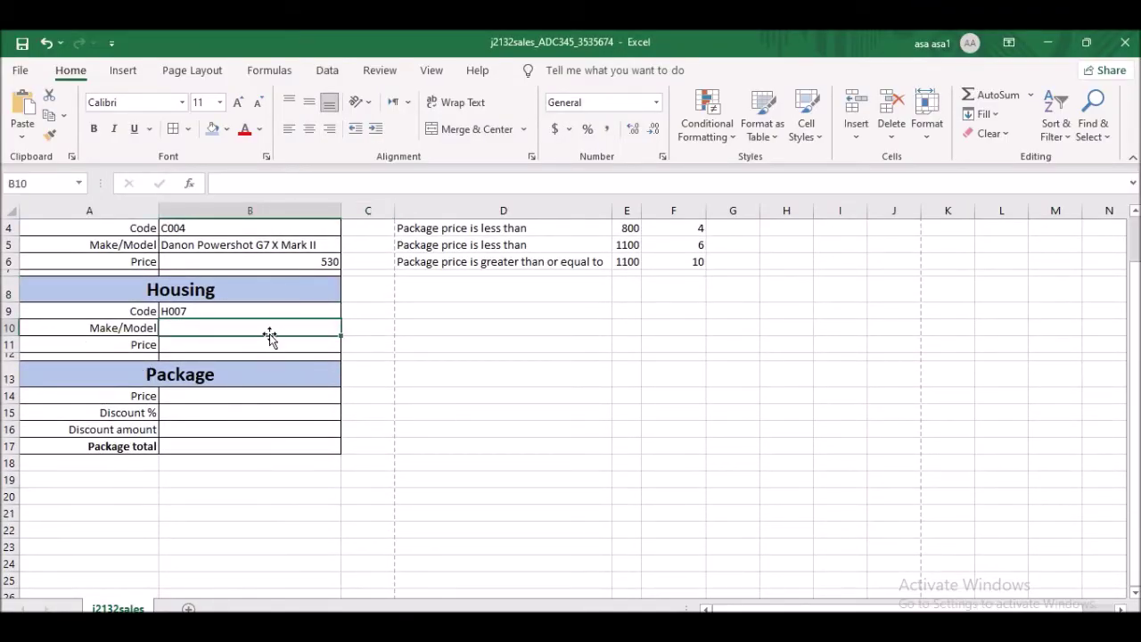
key("alt+Tab")
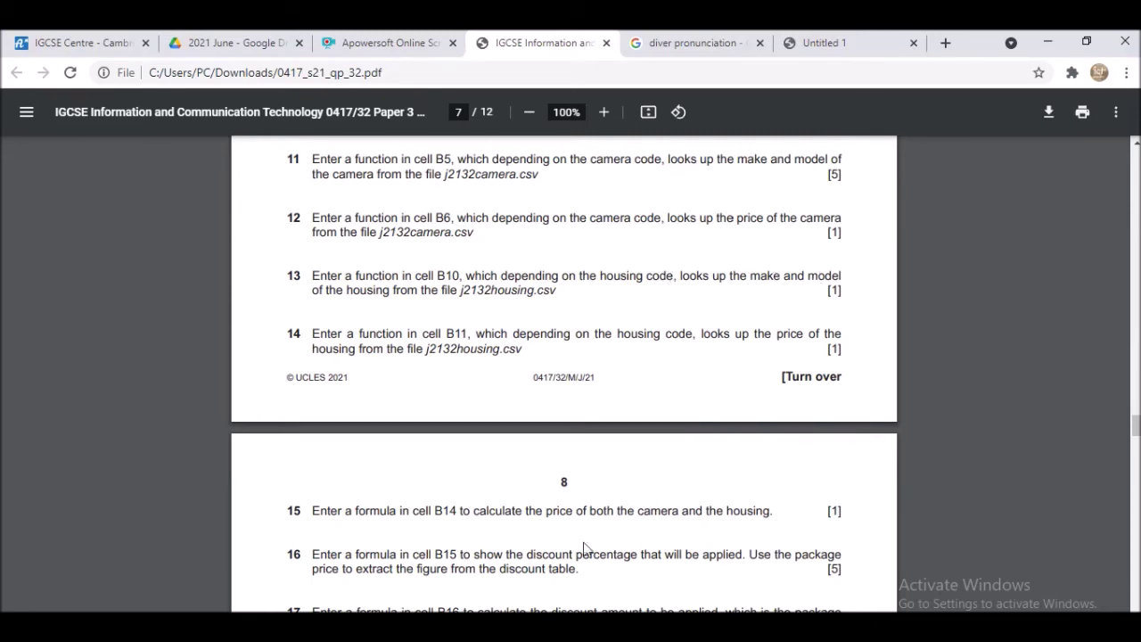
- Minimise the Chrome PDF viewer to bring the j2132sales workbook back
left_click(1047, 42)
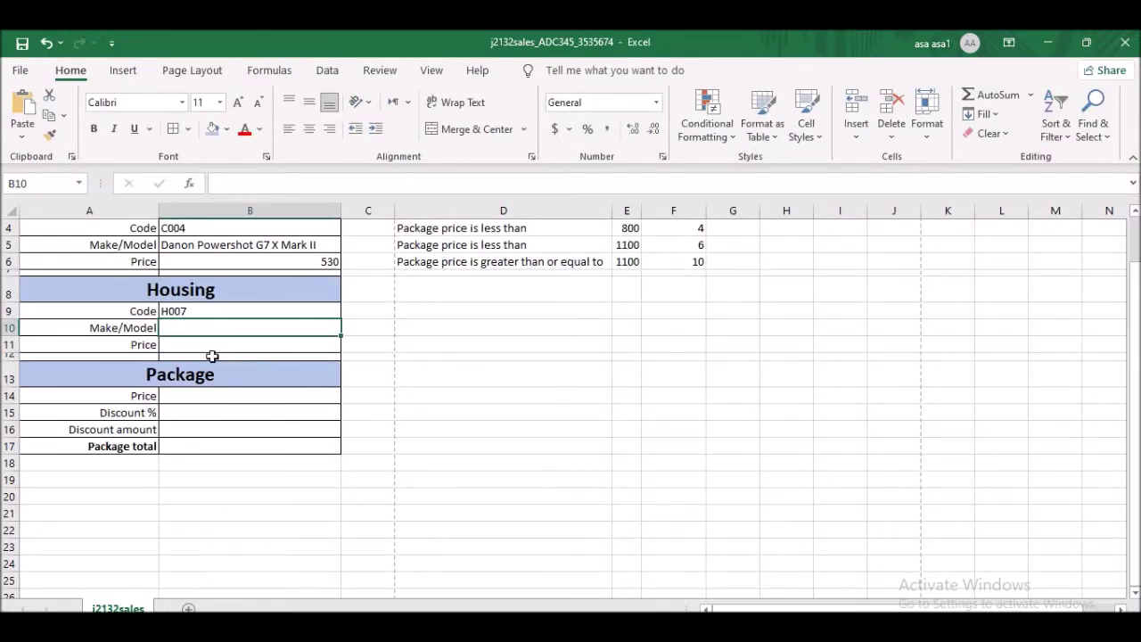
- Start a VLOOKUP in B10 using housing code B9 as the lookup value
type("=")
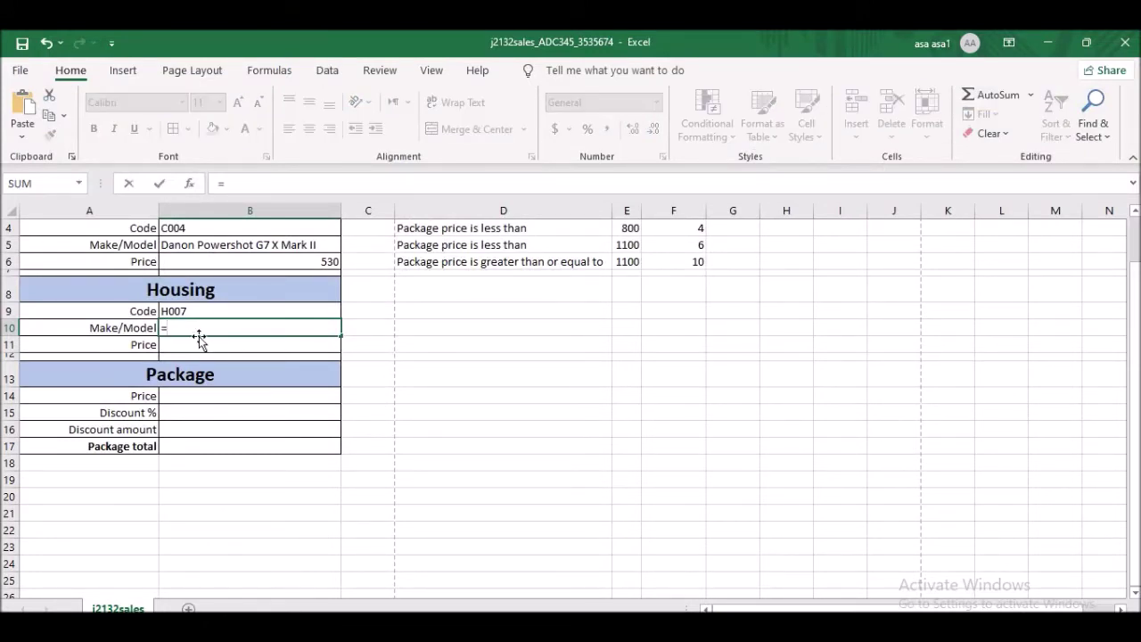
type("vlookp")
key("BackSpace")
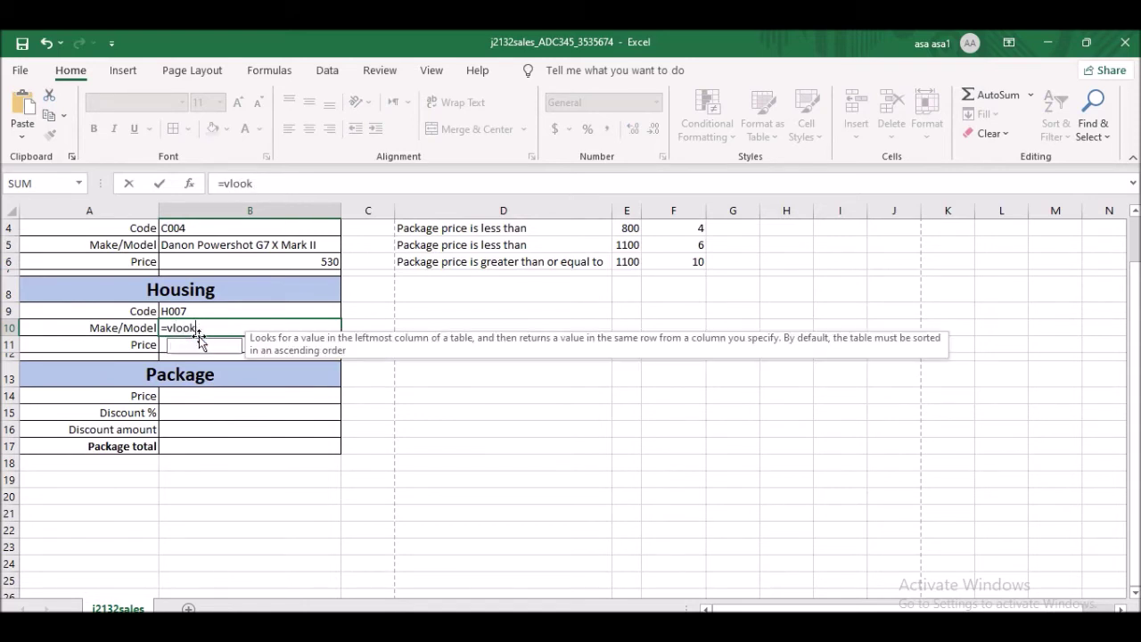
type("up(")
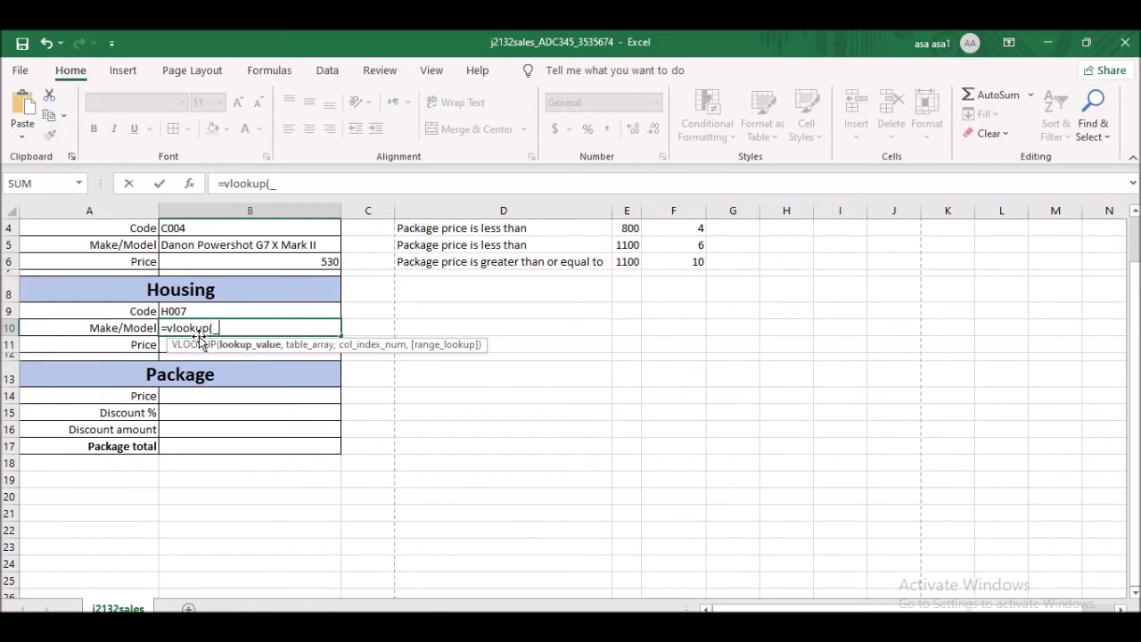
type(")")
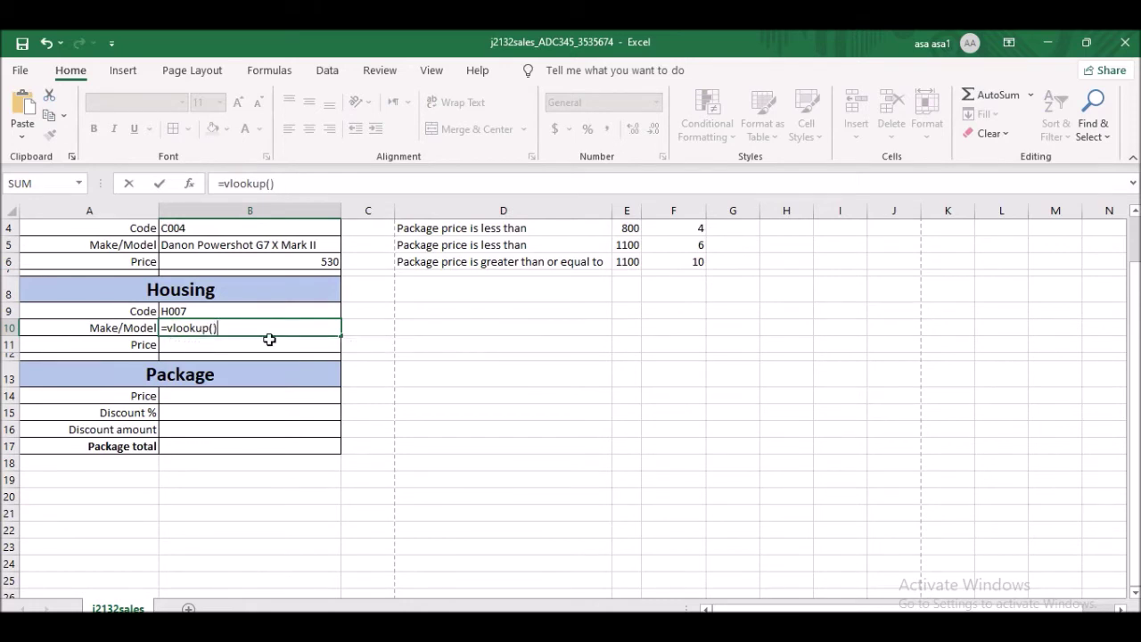
left_click(270, 184)
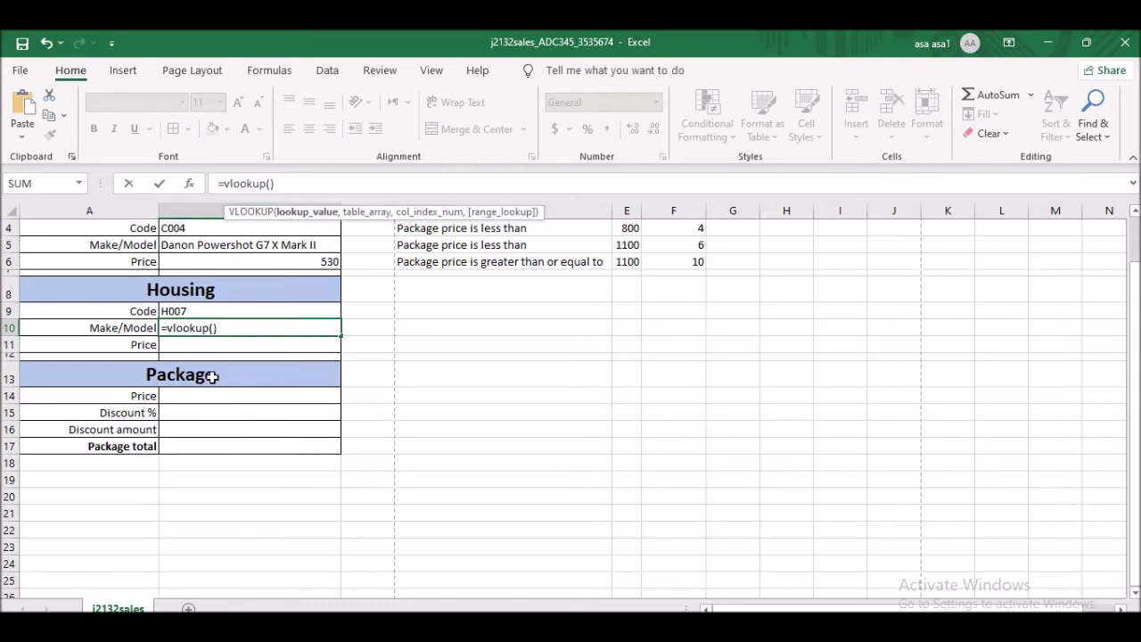
scroll(211, 376, "up", 2)
left_click(193, 536)
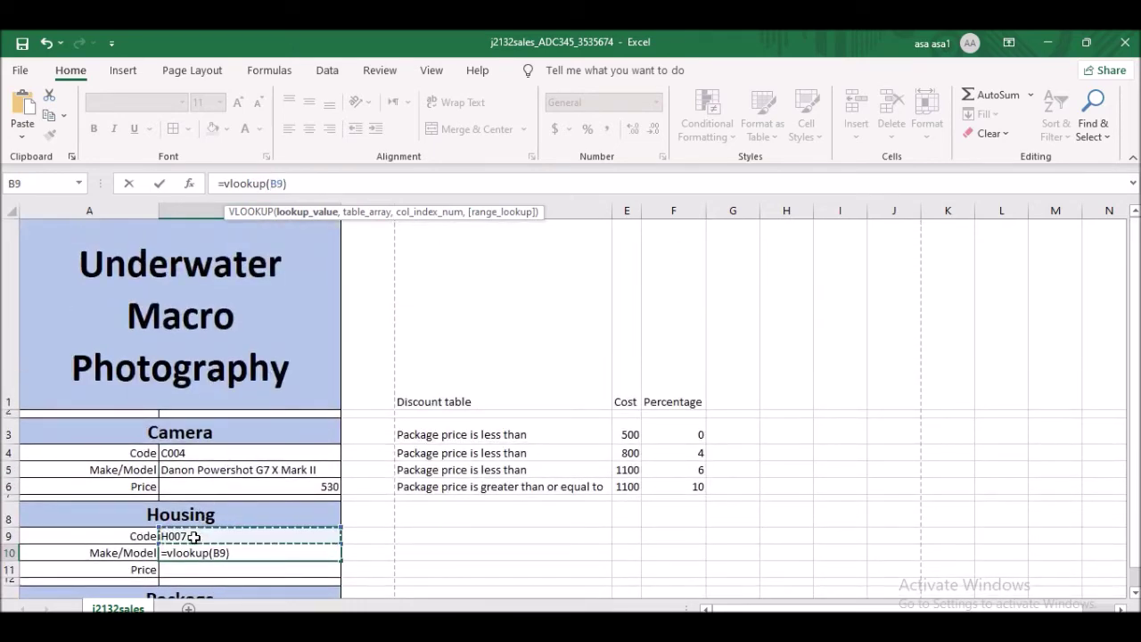
type(",")
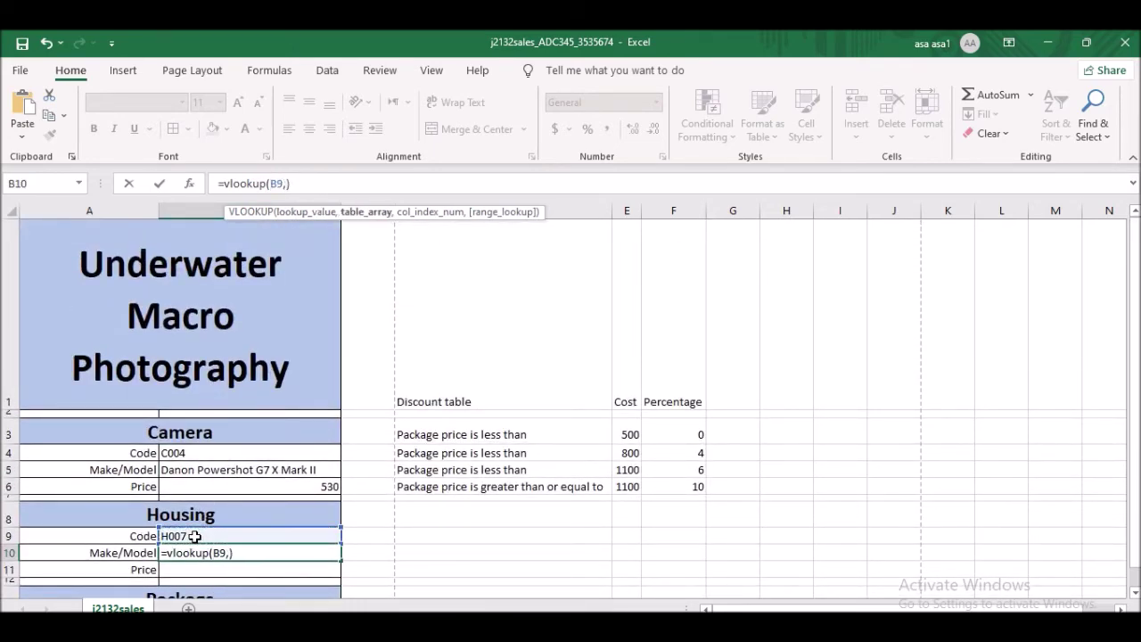
- Use the j2132housing data rows as the table, with column 5 and FALSE for exact match
mouse_move(793, 628)
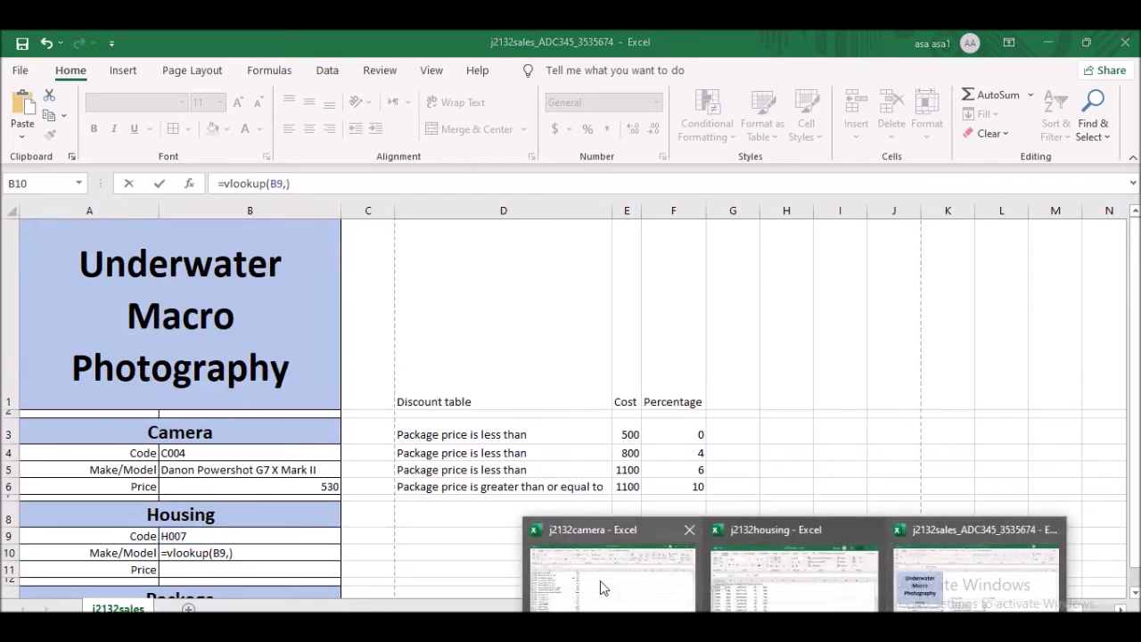
mouse_move(605, 584)
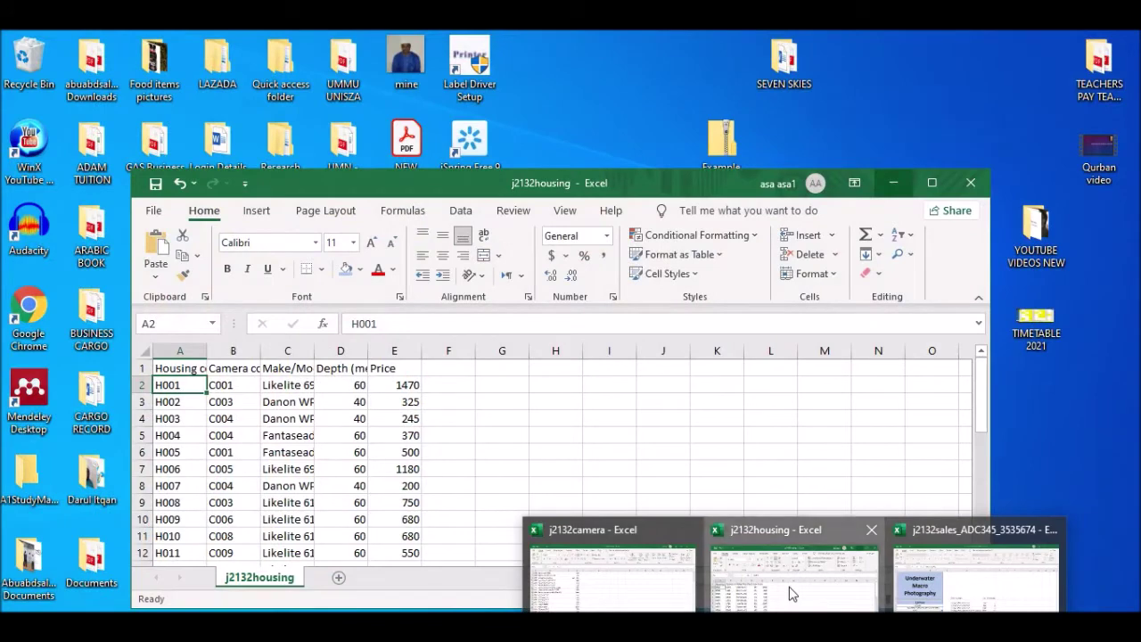
left_click(790, 587)
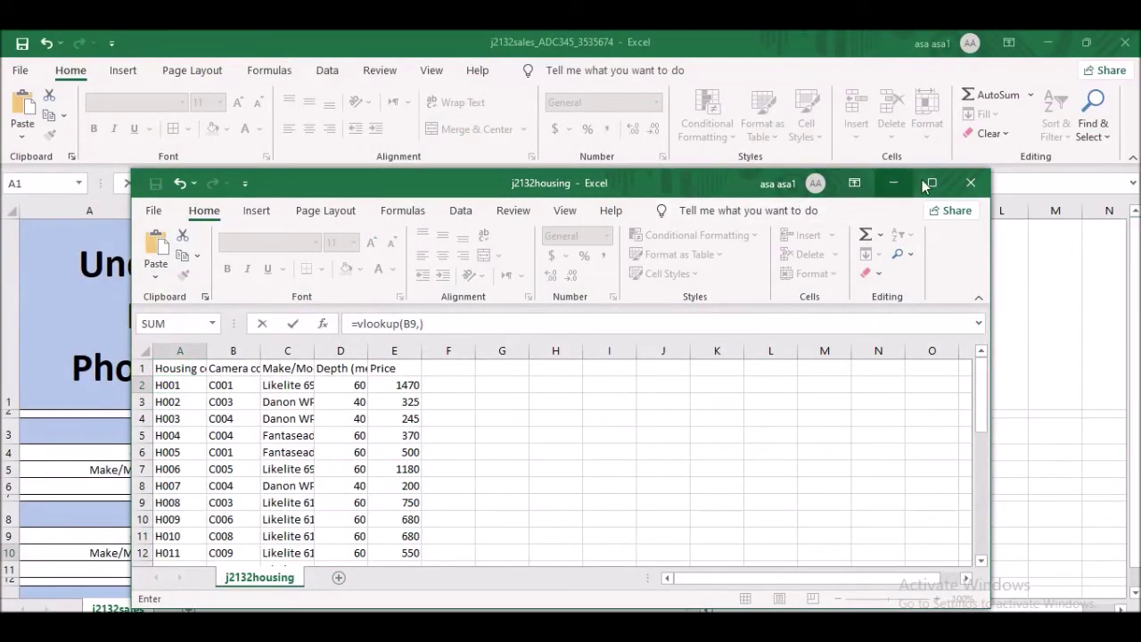
left_click(929, 182)
left_click(10, 212)
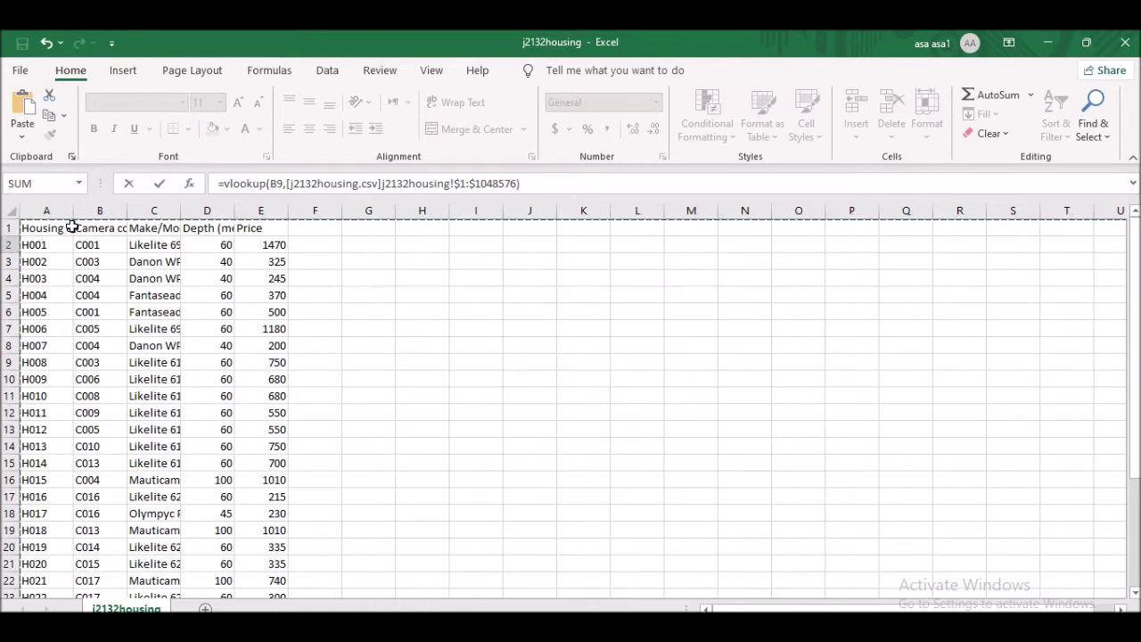
left_click(517, 184)
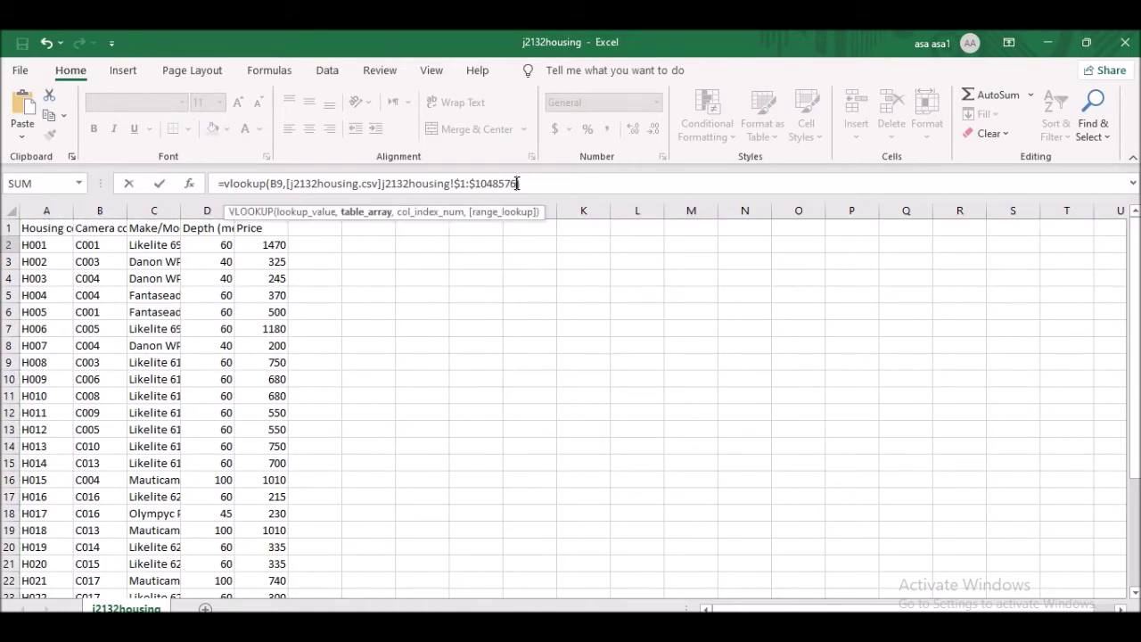
key("BackSpace")
key("BackSpace")
key("BackSpace")
key("BackSpace")
key("BackSpace")
key("BackSpace")
key("BackSpace")
key("BackSpace")
key("BackSpace")
key("BackSpace")
key("BackSpace")
key("BackSpace")
key("BackSpace")
key("BackSpace")
key("BackSpace")
key("BackSpace")
key("BackSpace")
key("BackSpace")
key("BackSpace")
key("BackSpace")
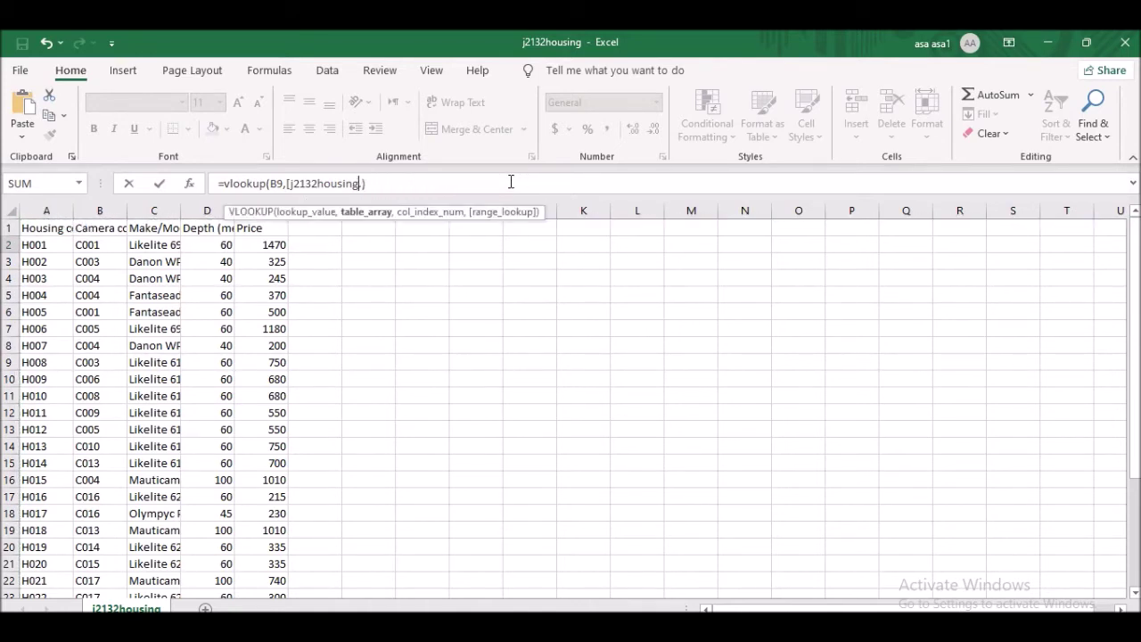
key("BackSpace")
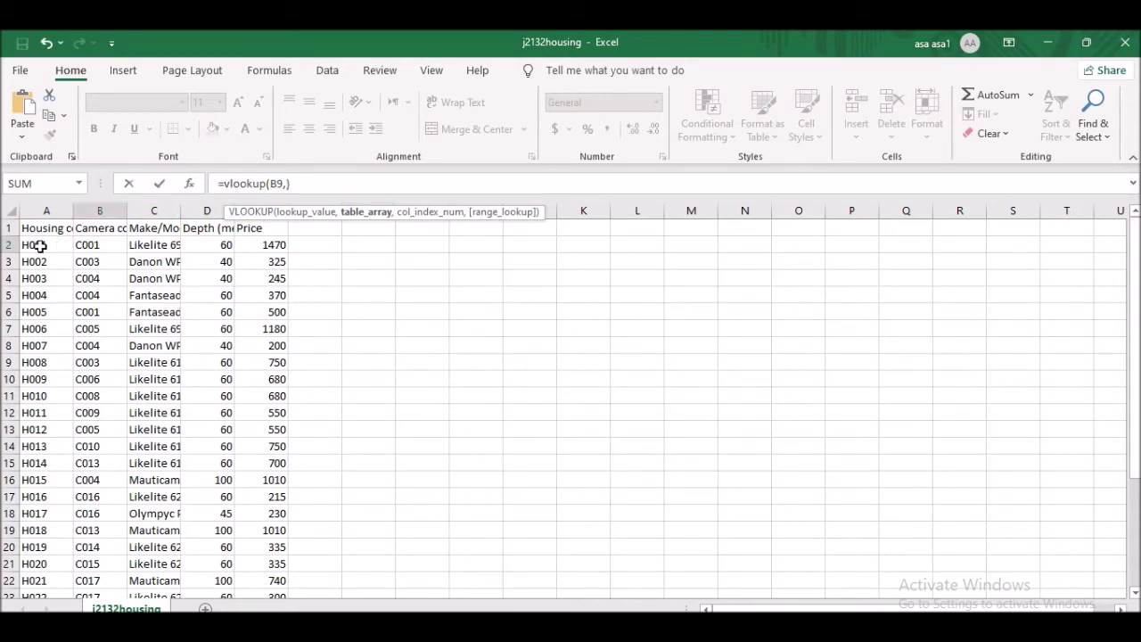
left_click_drag(40, 240, 247, 571)
scroll(204, 359, "up", 3)
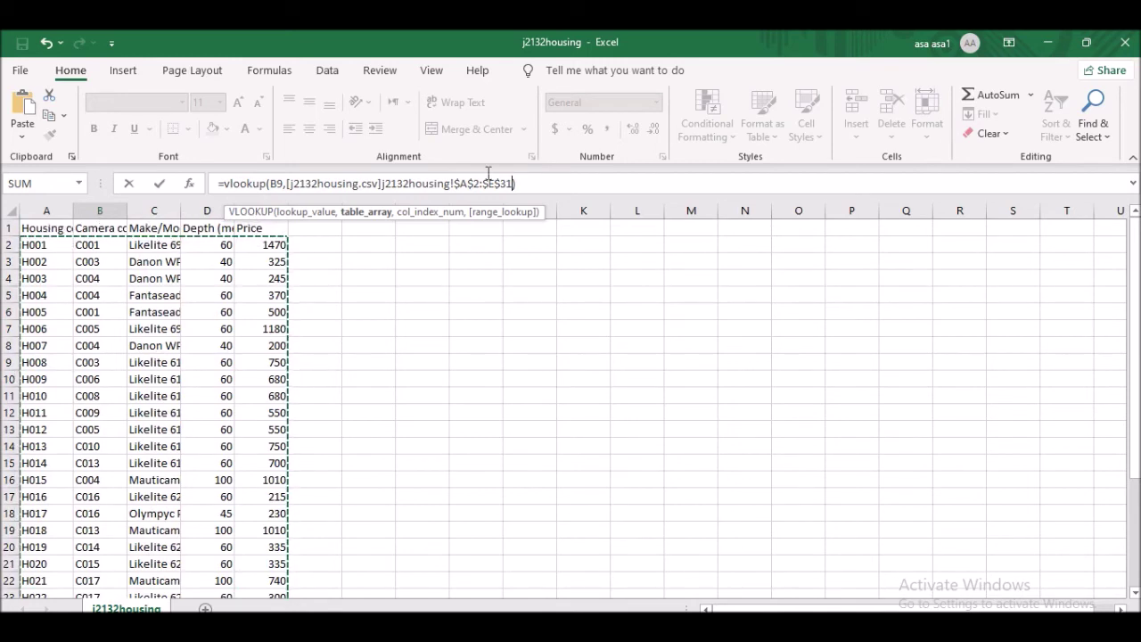
type(",5,False")
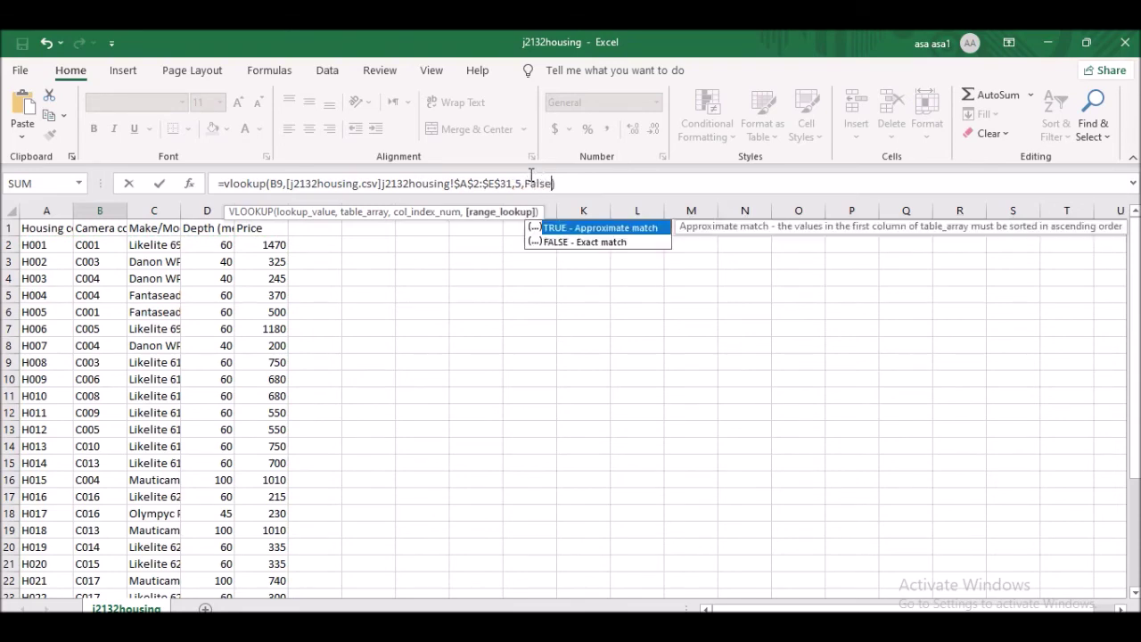
key("Escape")
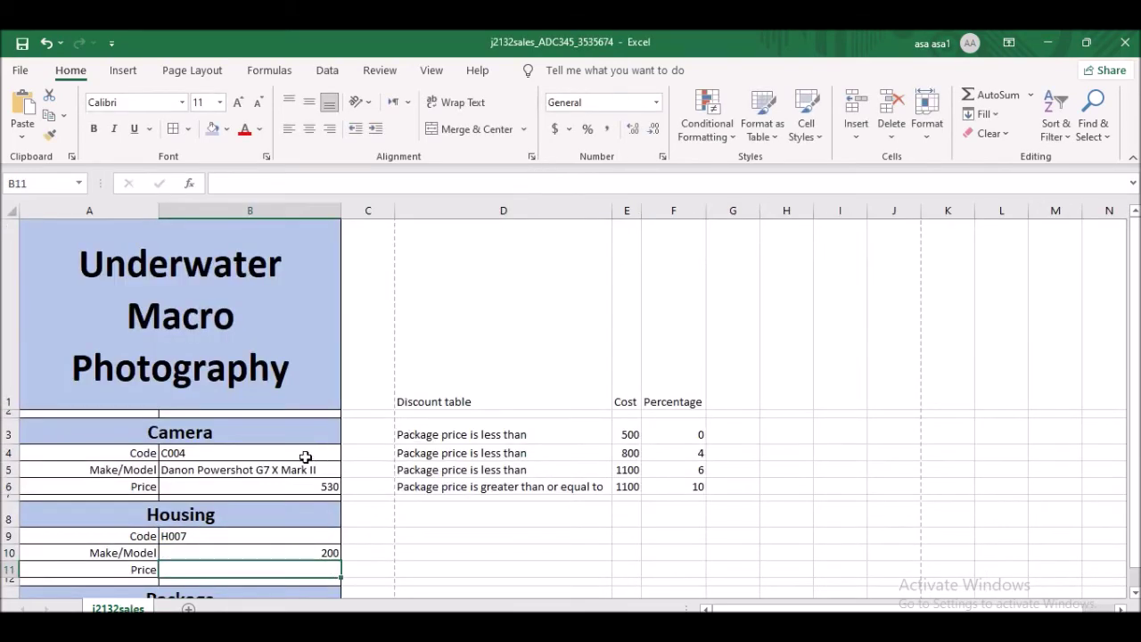
- Compare B10's lookup formula against the j2132housing workbook's columns
scroll(294, 450, "down", 1)
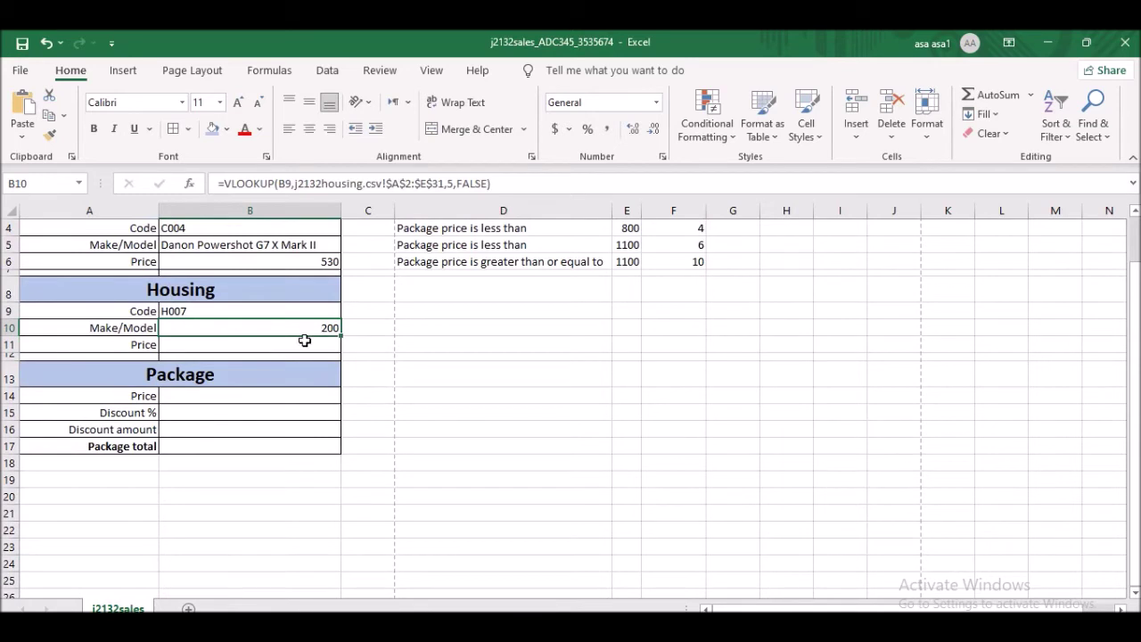
left_click(330, 328)
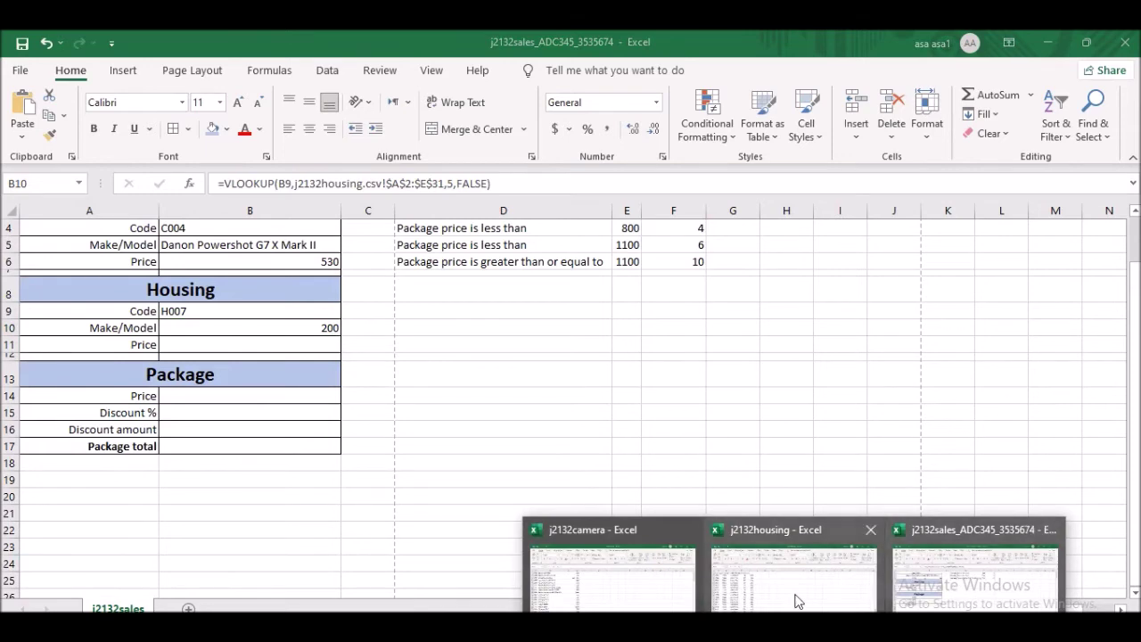
left_click(797, 595)
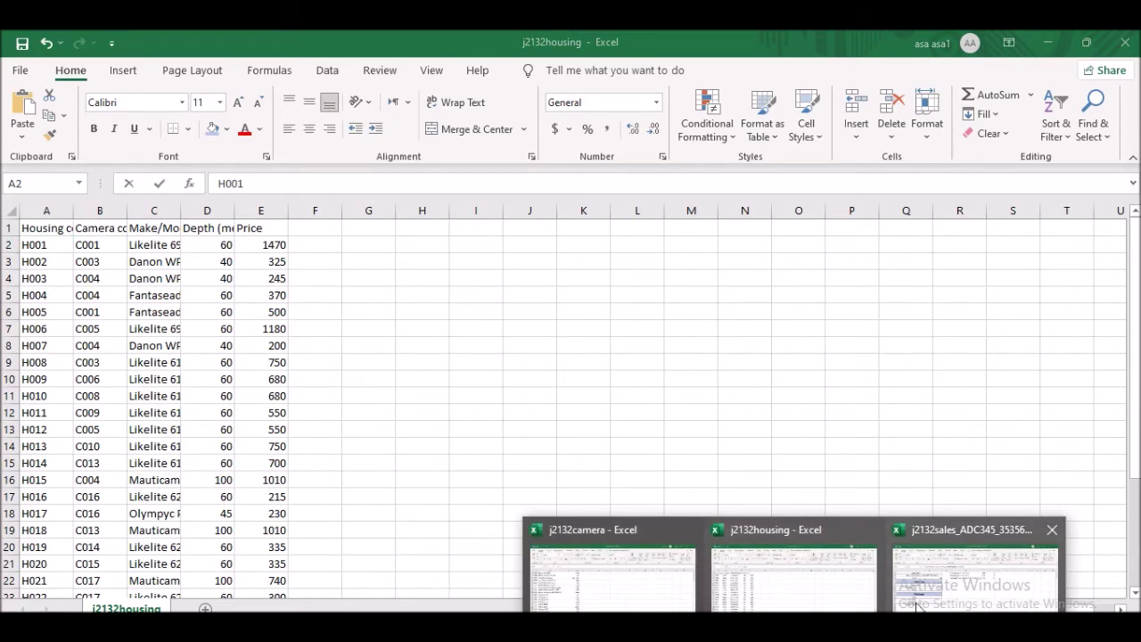
left_click(933, 579)
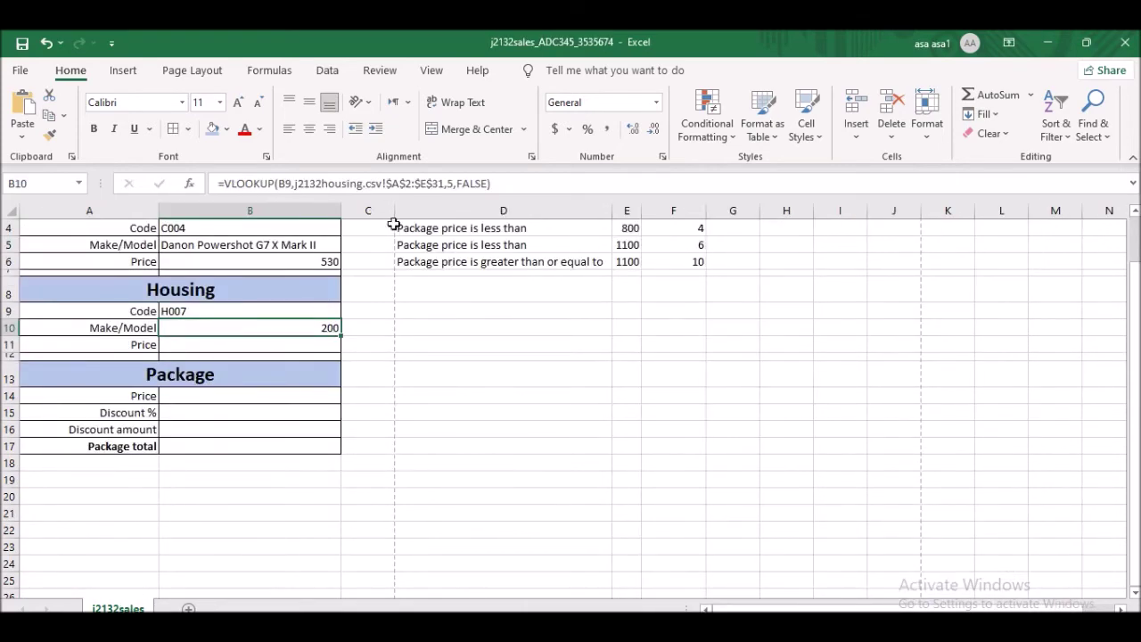
- Change B10's column index from 5 to 3 so it shows Danon WP-DC54
left_click(454, 184)
key("BackSpace")
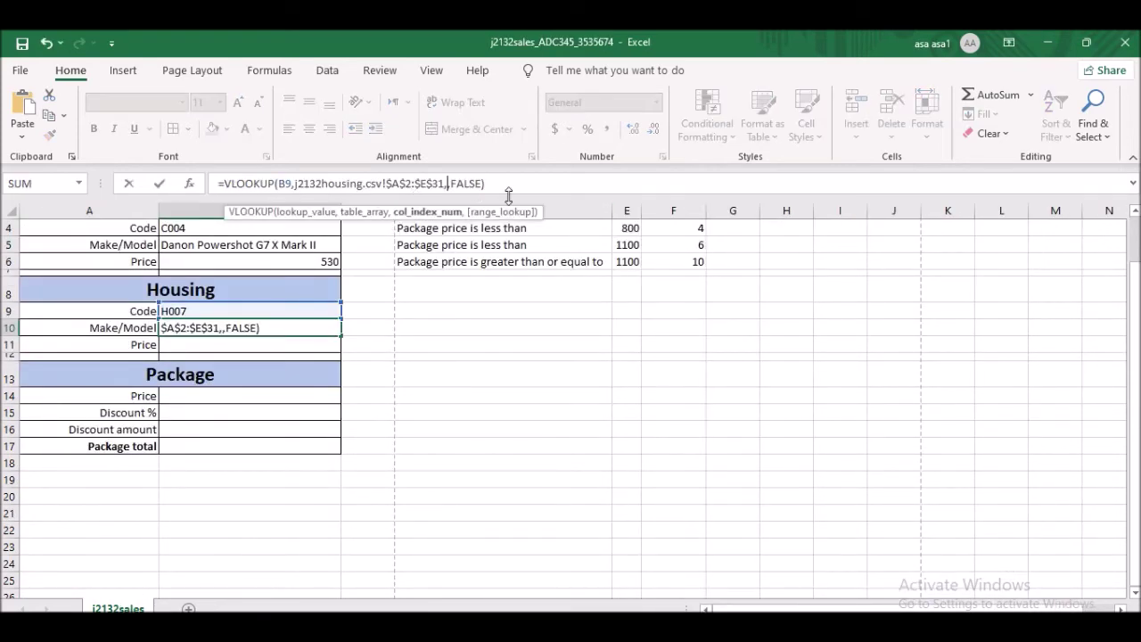
type("3")
key("Return")
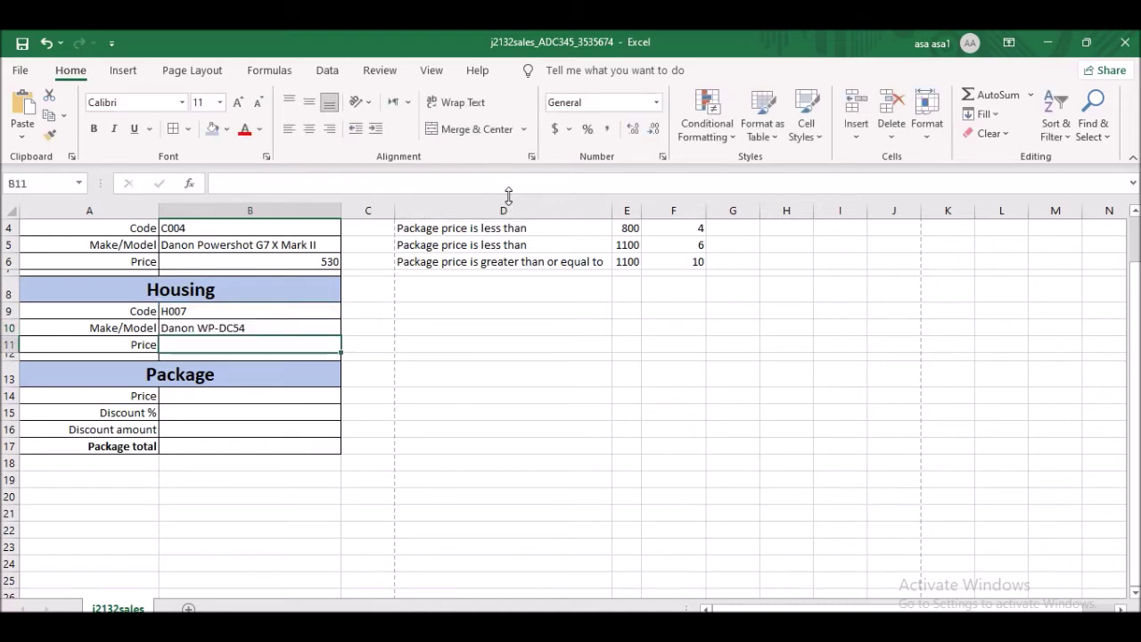
left_click(204, 326)
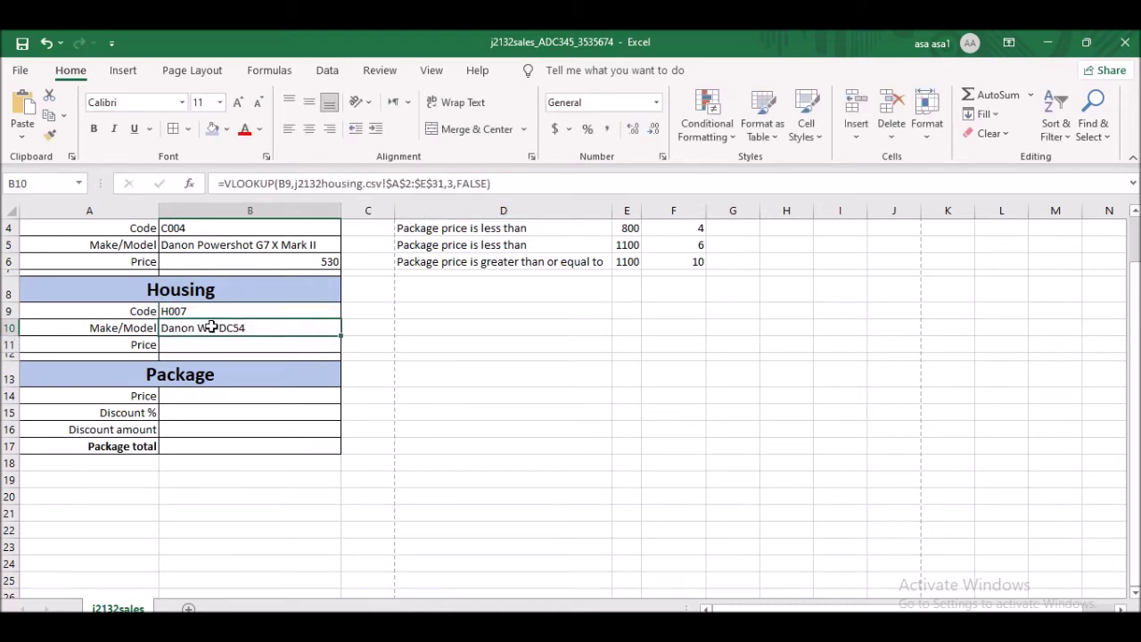
left_click(183, 347)
key("alt+Tab")
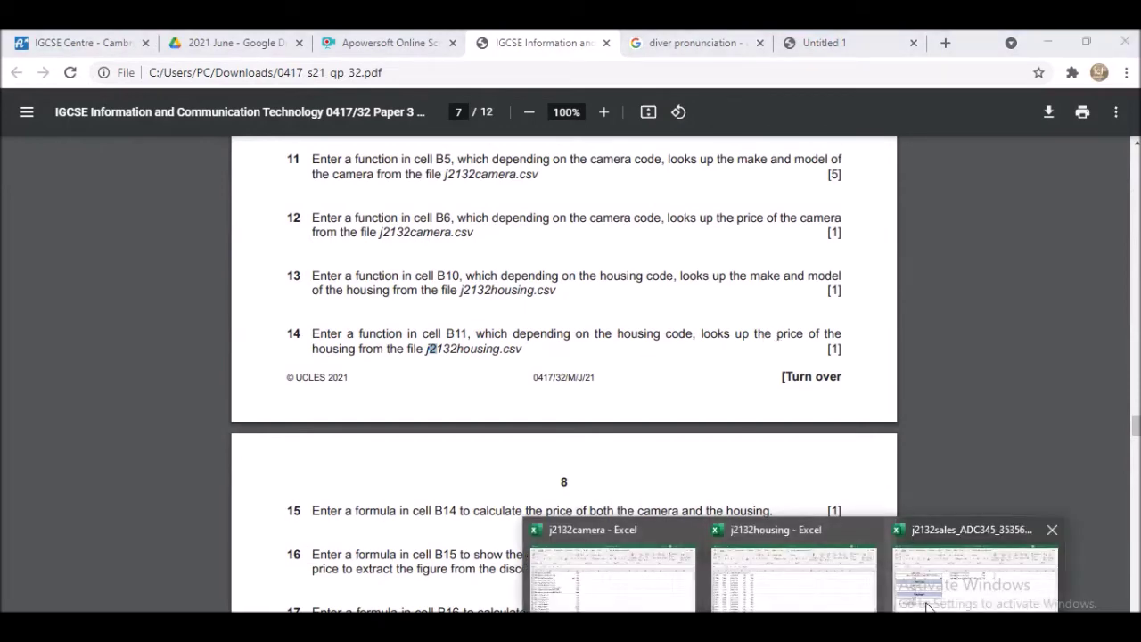
- Copy B10's lookup formula into the housing price cell B11
left_click(990, 561)
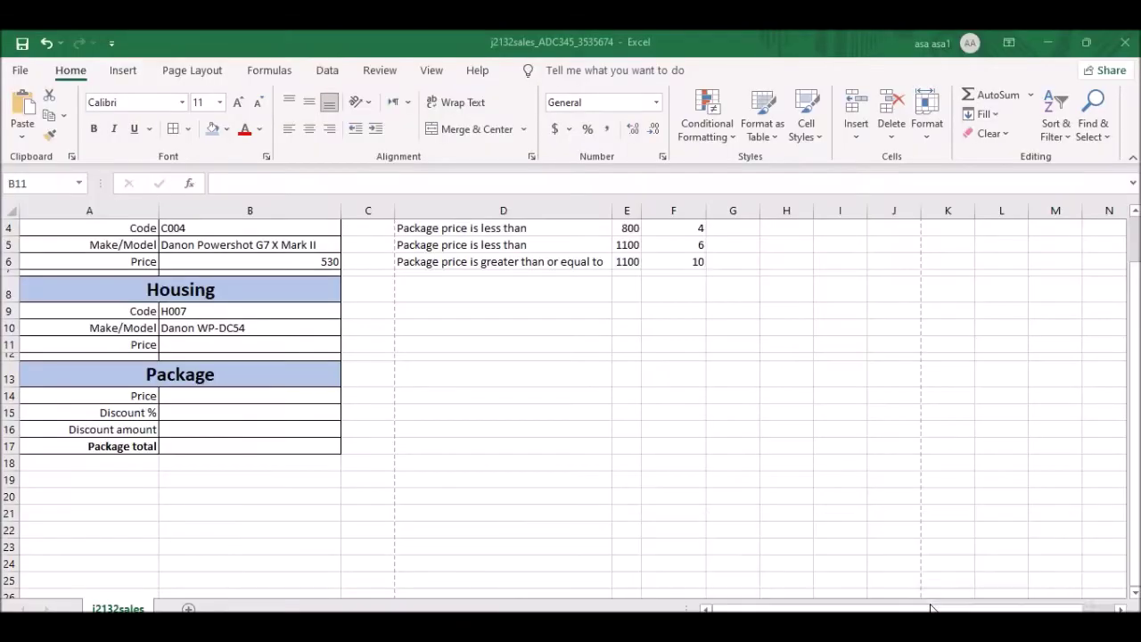
left_click(247, 329)
key("ctrl+c")
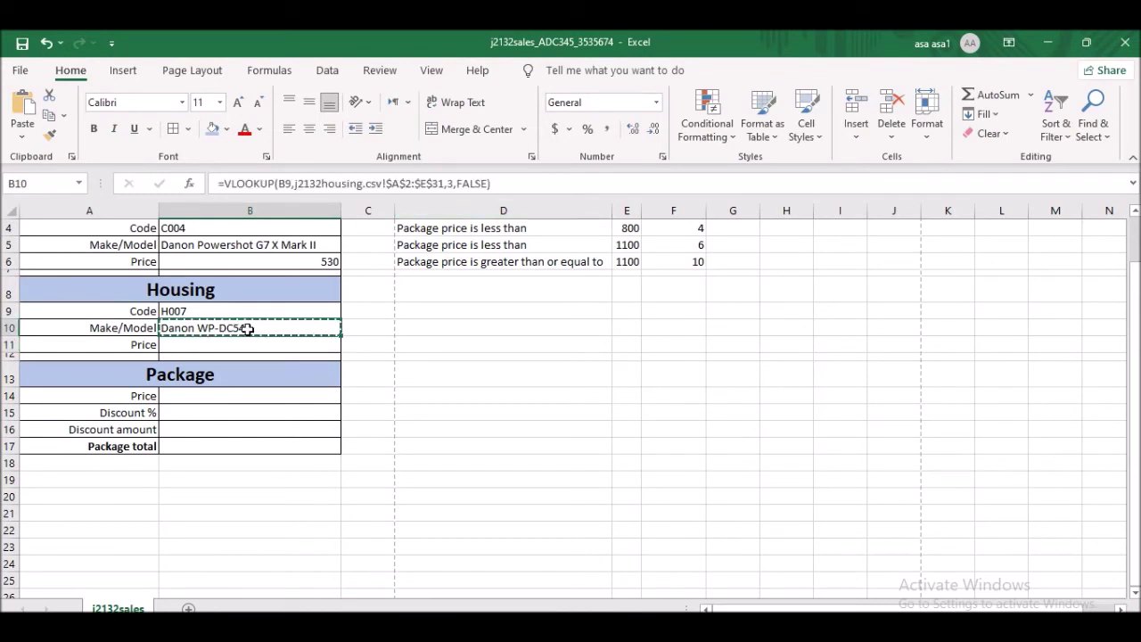
left_click(229, 346)
key("ctrl+v")
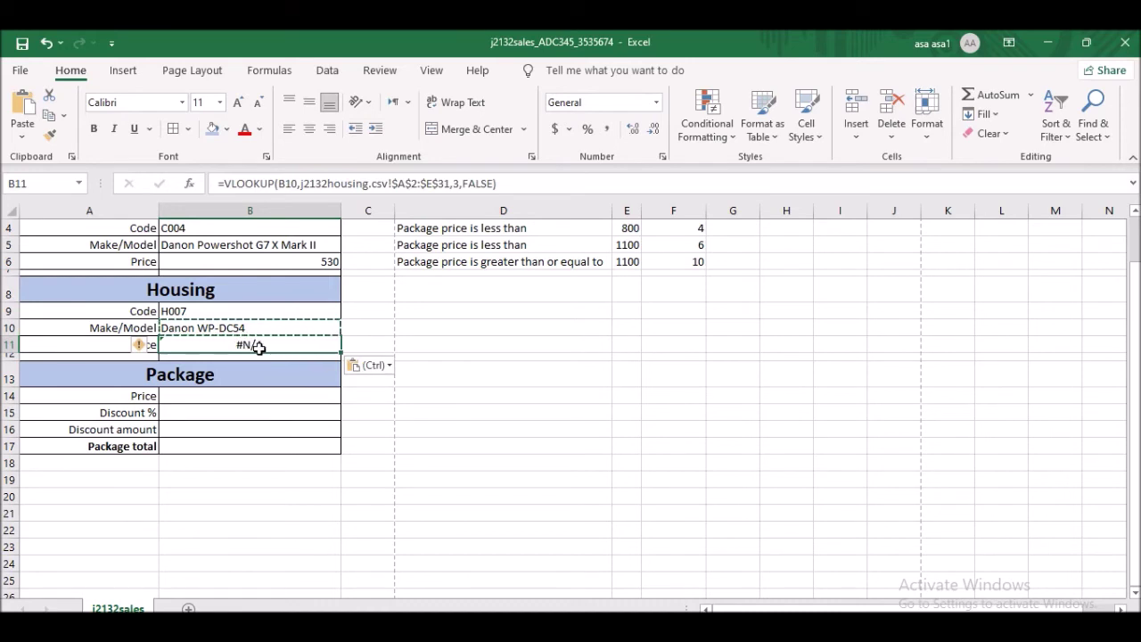
- Edit B11's VLOOKUP to use lookup value B9 and column 5, returning 200
double_click(259, 349)
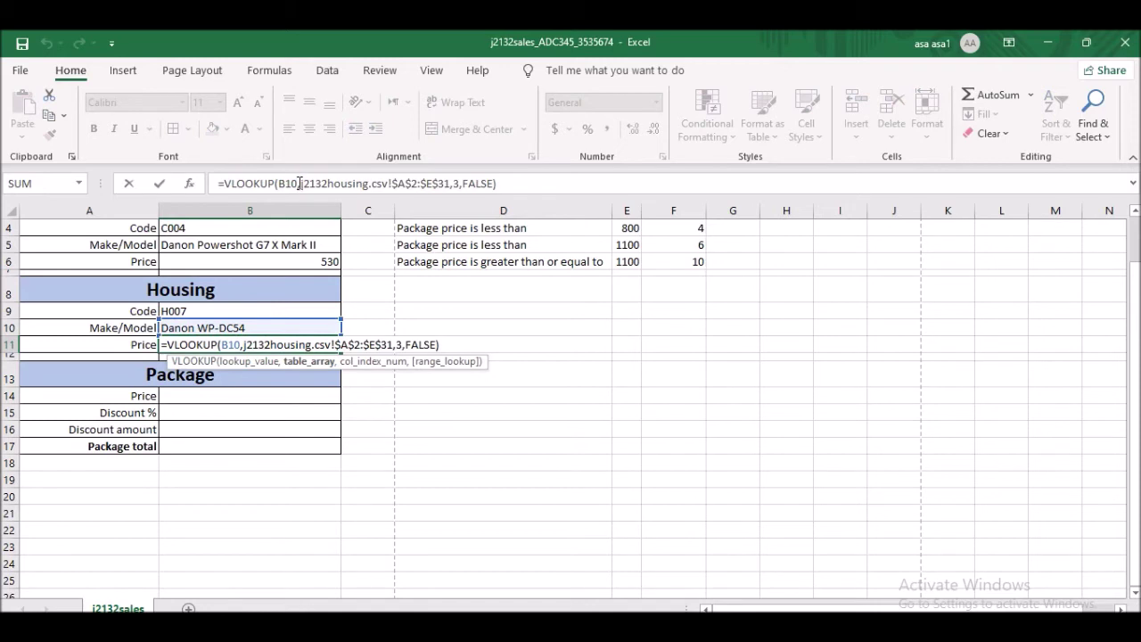
left_click(295, 182)
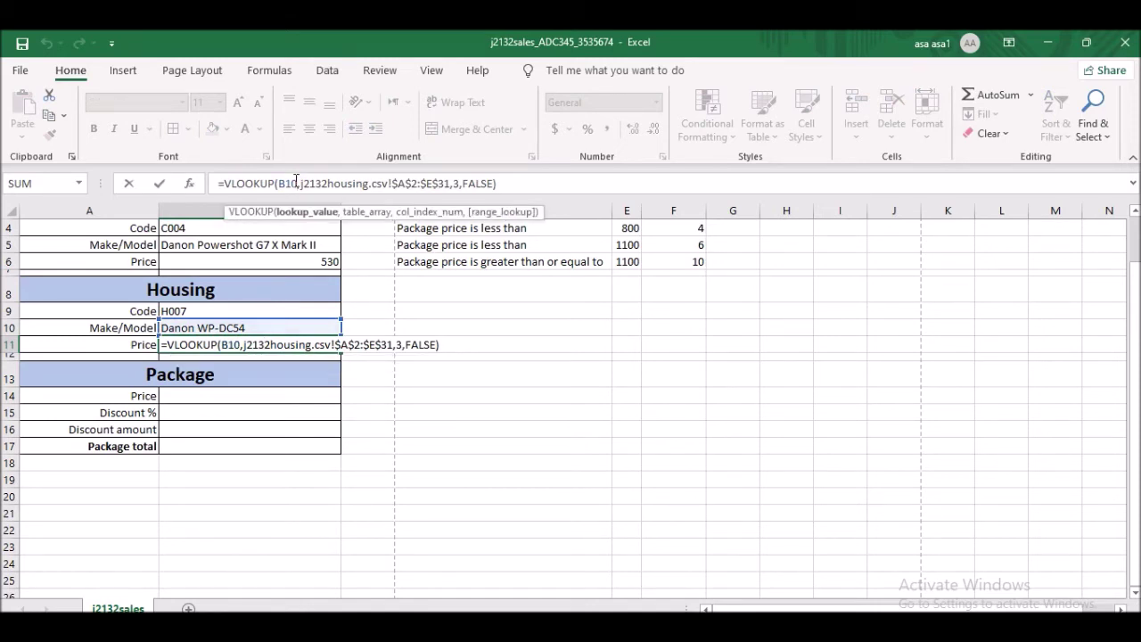
key("BackSpace")
key("BackSpace")
key("BackSpace")
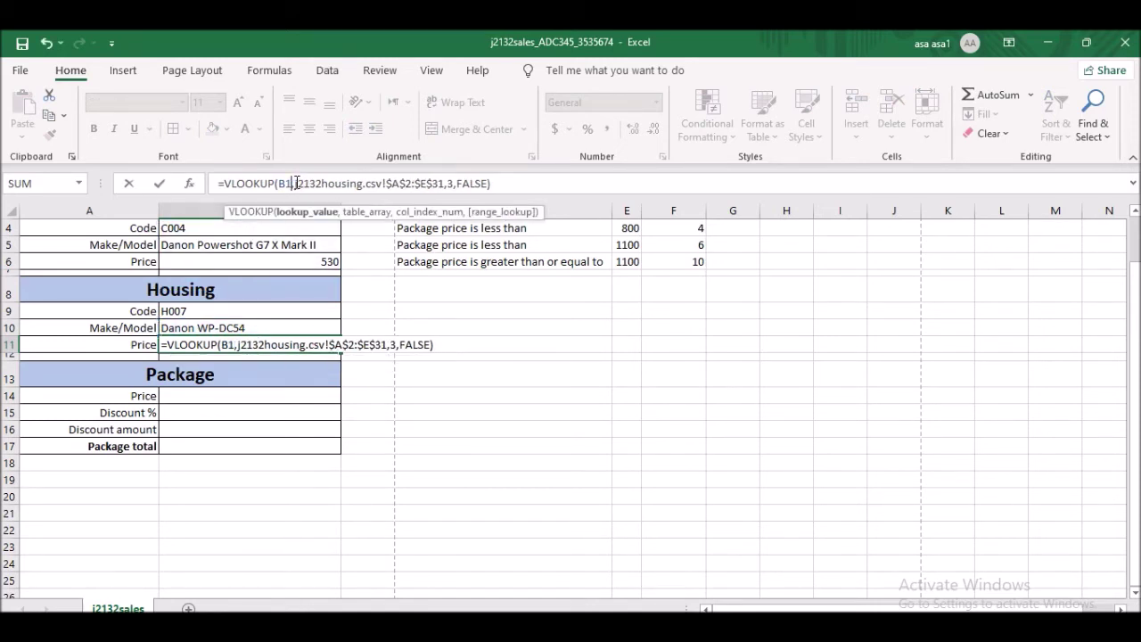
left_click(216, 311)
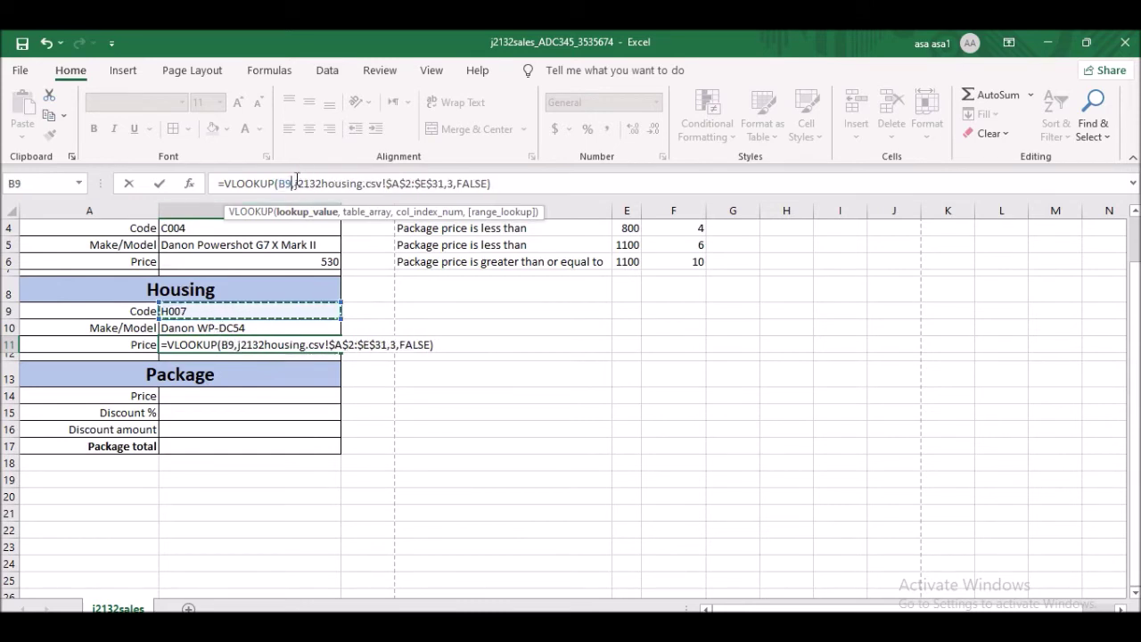
left_click_drag(296, 183, 451, 183)
left_click(452, 183)
key("BackSpace")
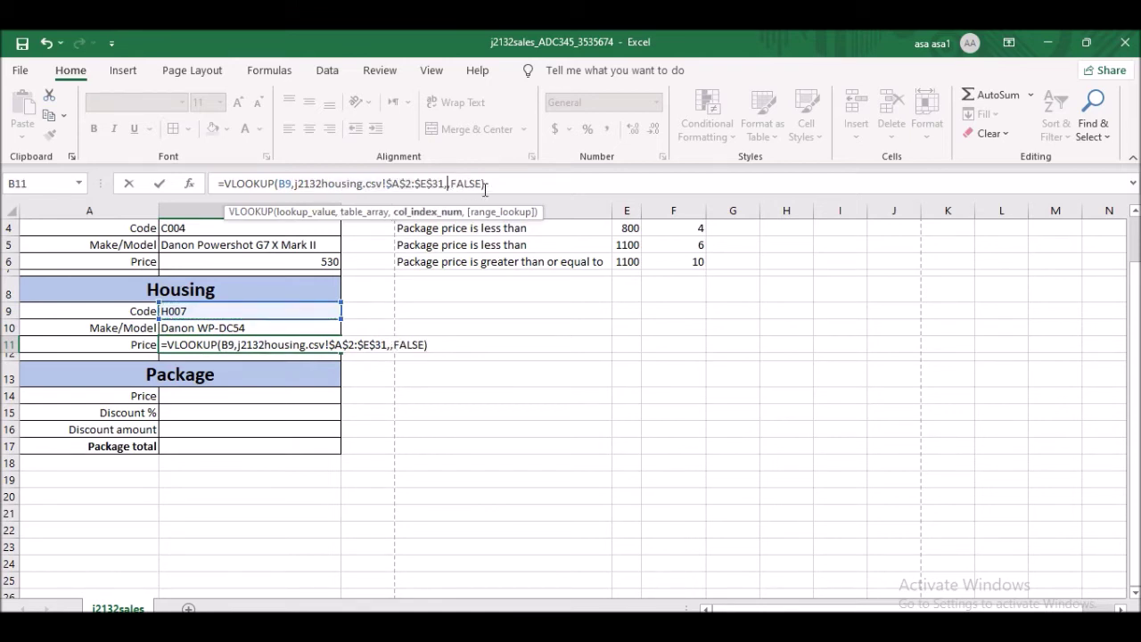
type("5")
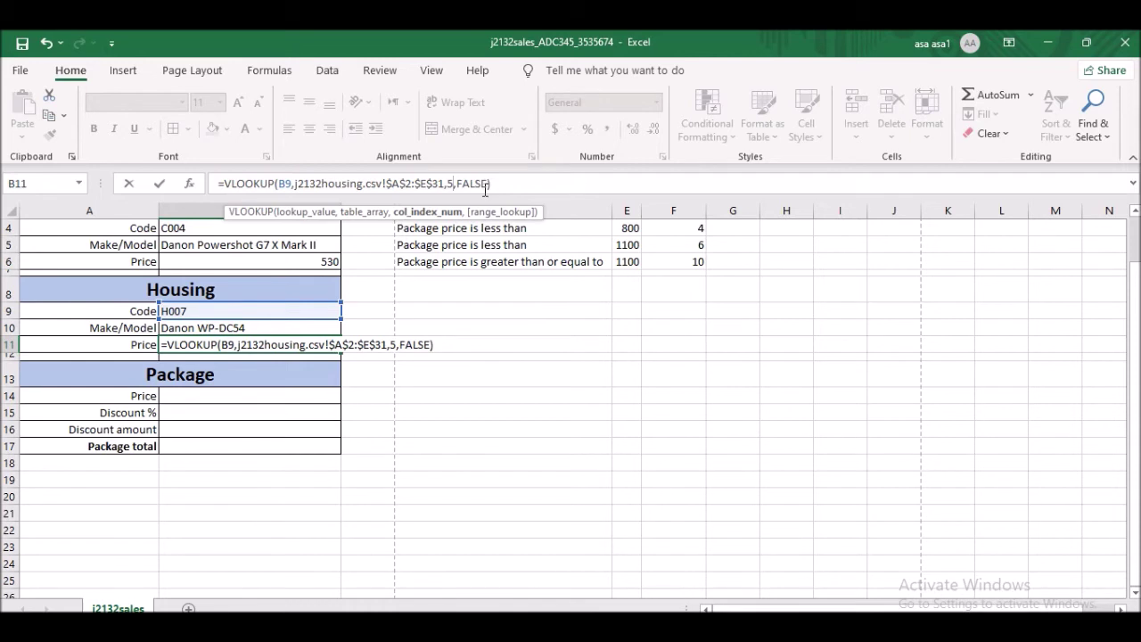
key("Return")
left_click(294, 344)
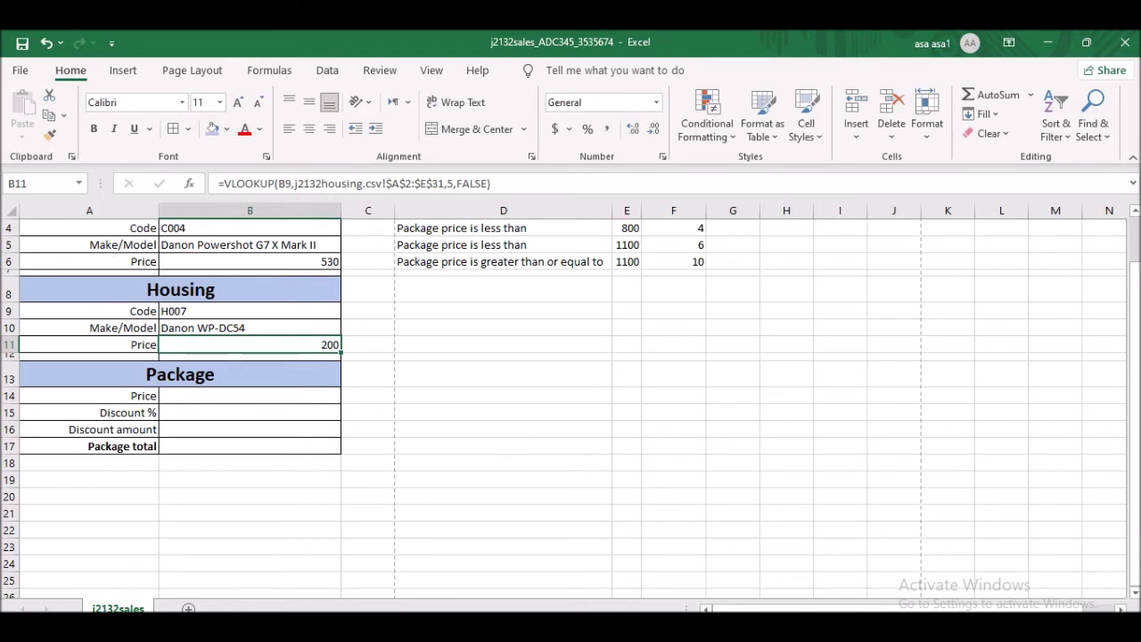
key("alt+Tab")
scroll(407, 380, "down", 1)
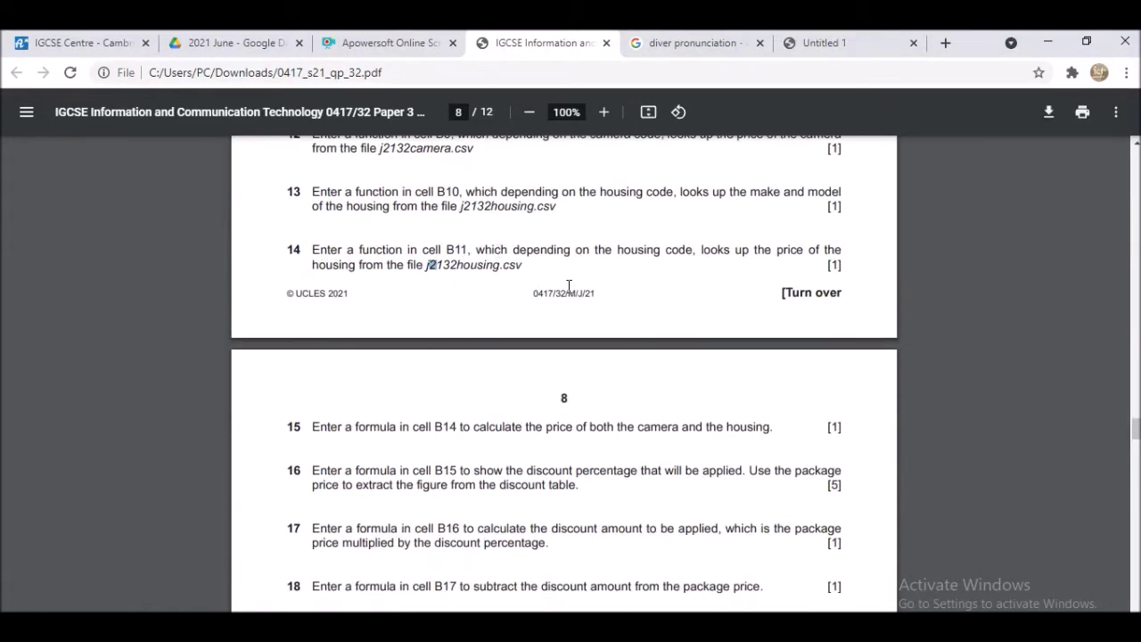
- Scroll through exam questions 15–21, then return to the j2132sales workbook
scroll(568, 287, "down", 3)
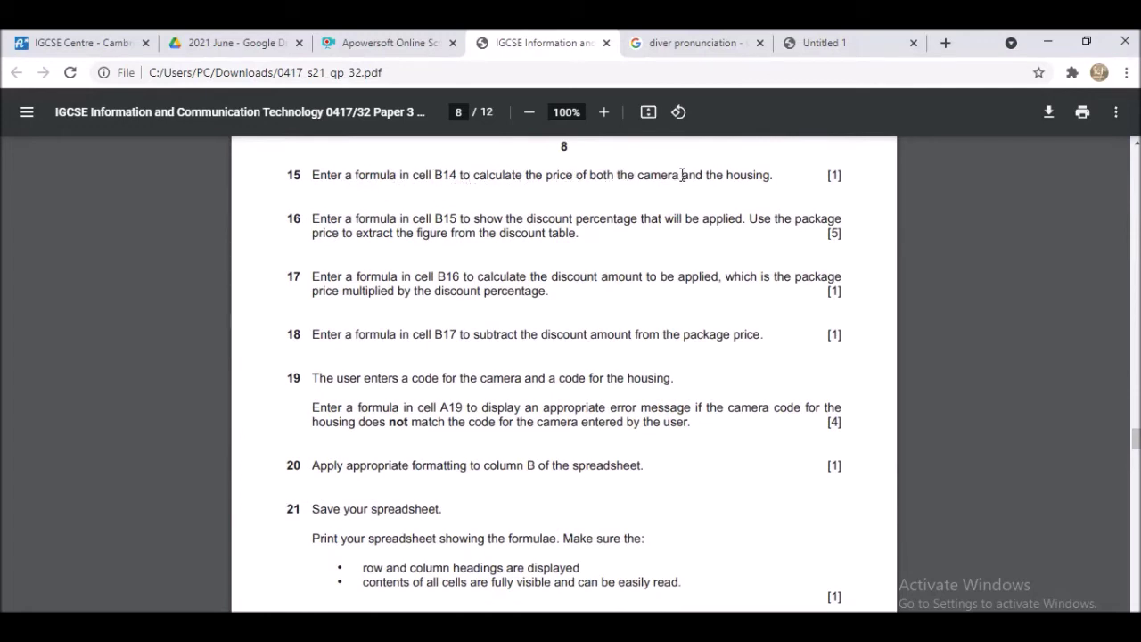
key("alt+Tab")
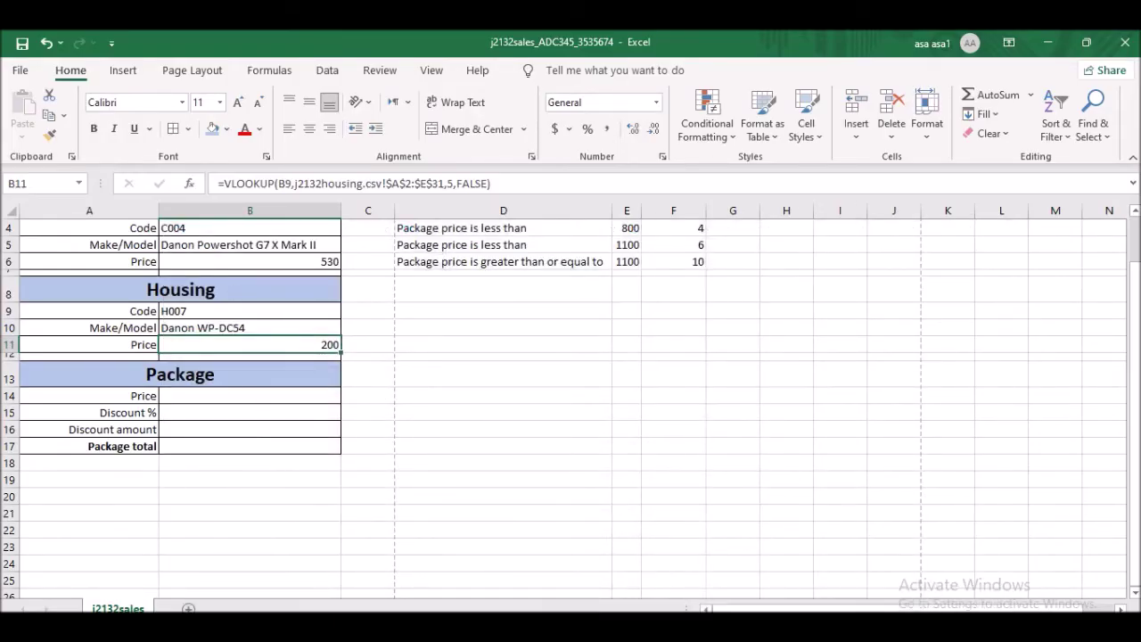
- Enter =B6+B11 in B14 for a package price of 730
key("alt+Tab")
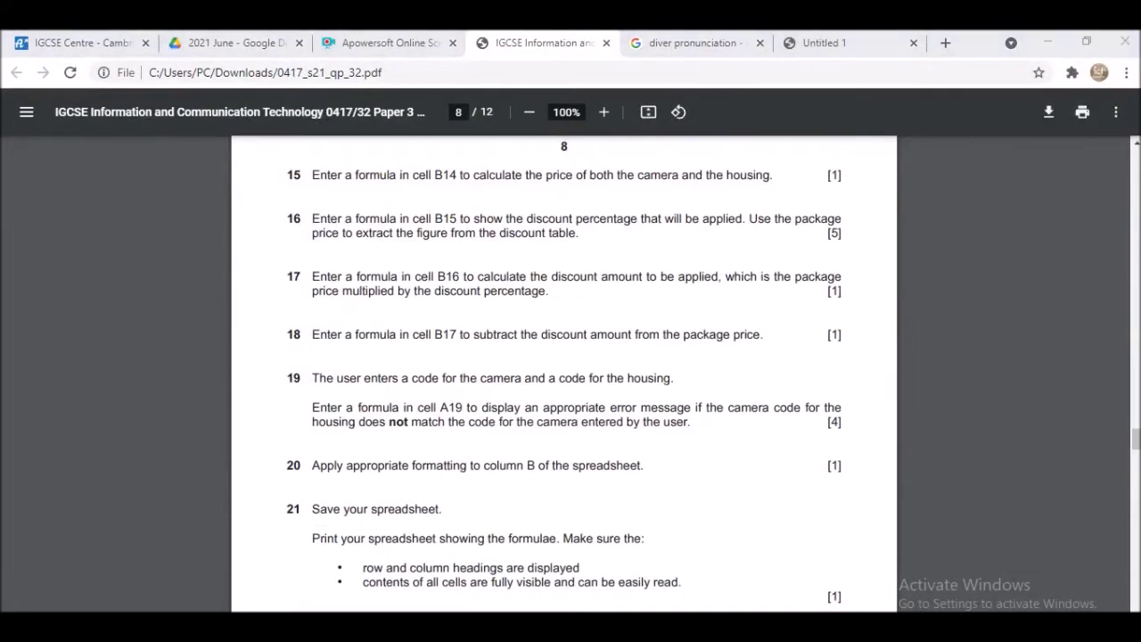
key("alt+Tab")
left_click(210, 395)
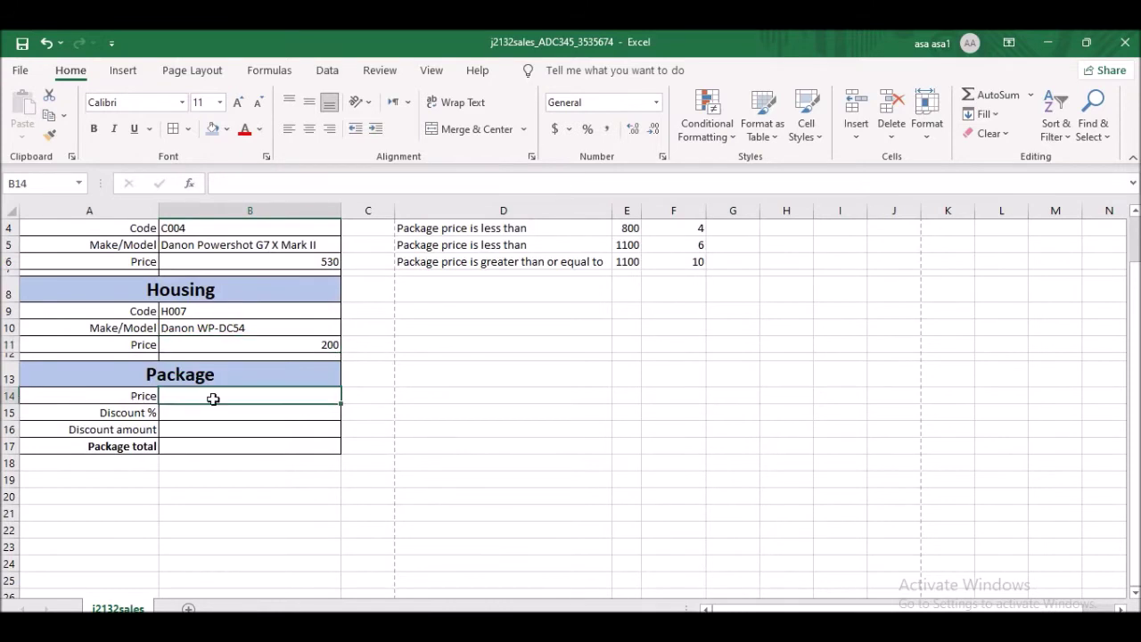
type("=")
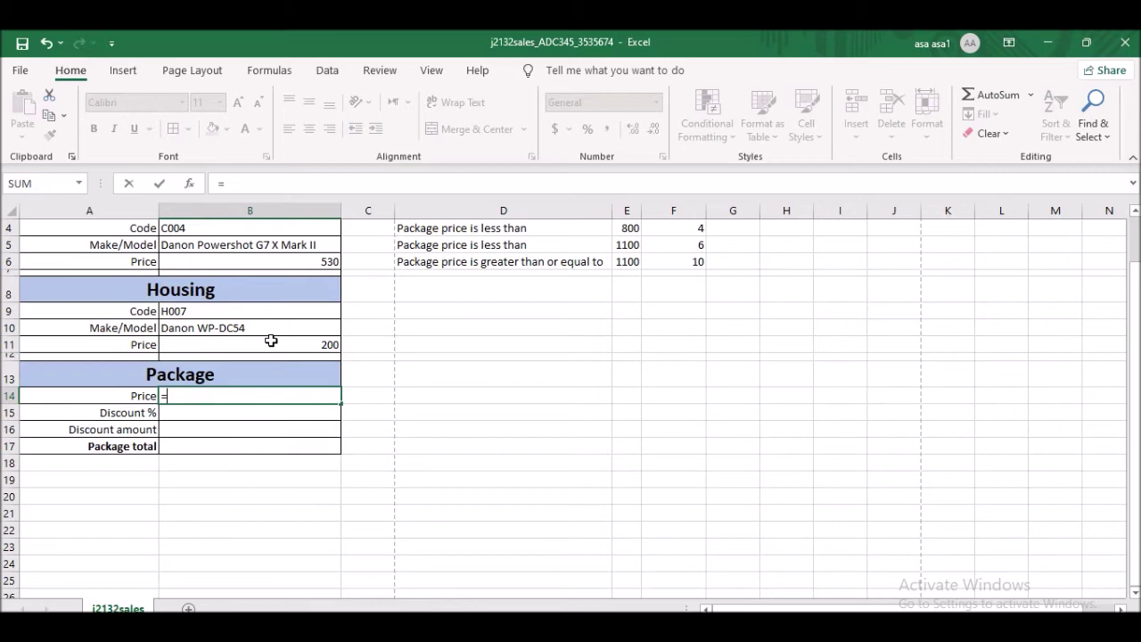
scroll(272, 330, "up", 1)
scroll(278, 392, "down", 1)
left_click(259, 260)
type("+")
left_click(231, 345)
key("Return")
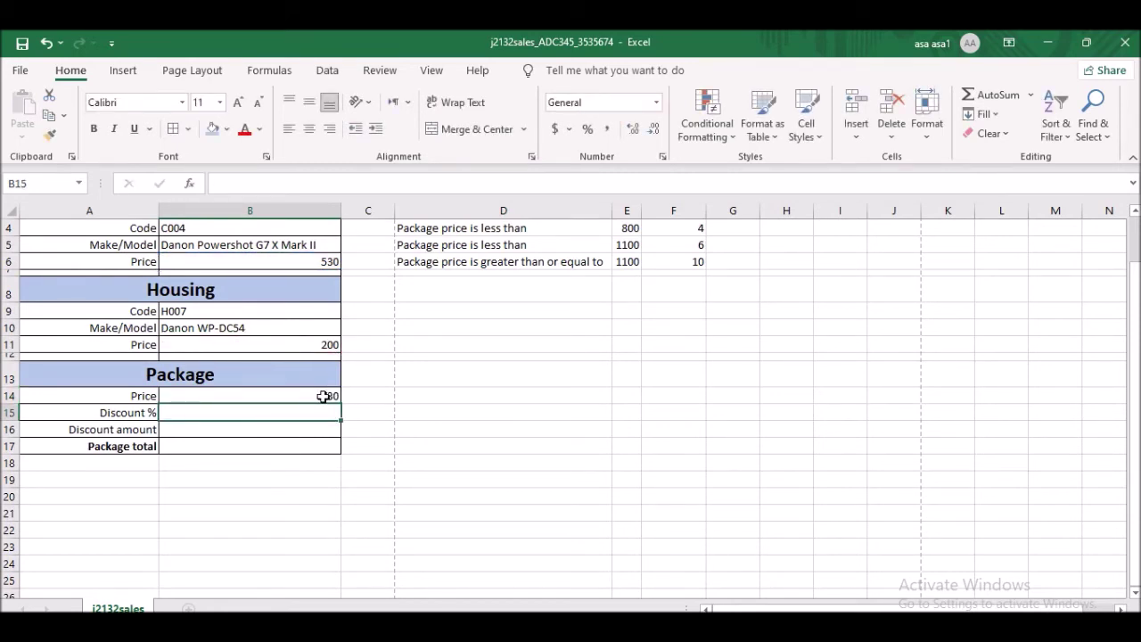
key("alt+Tab")
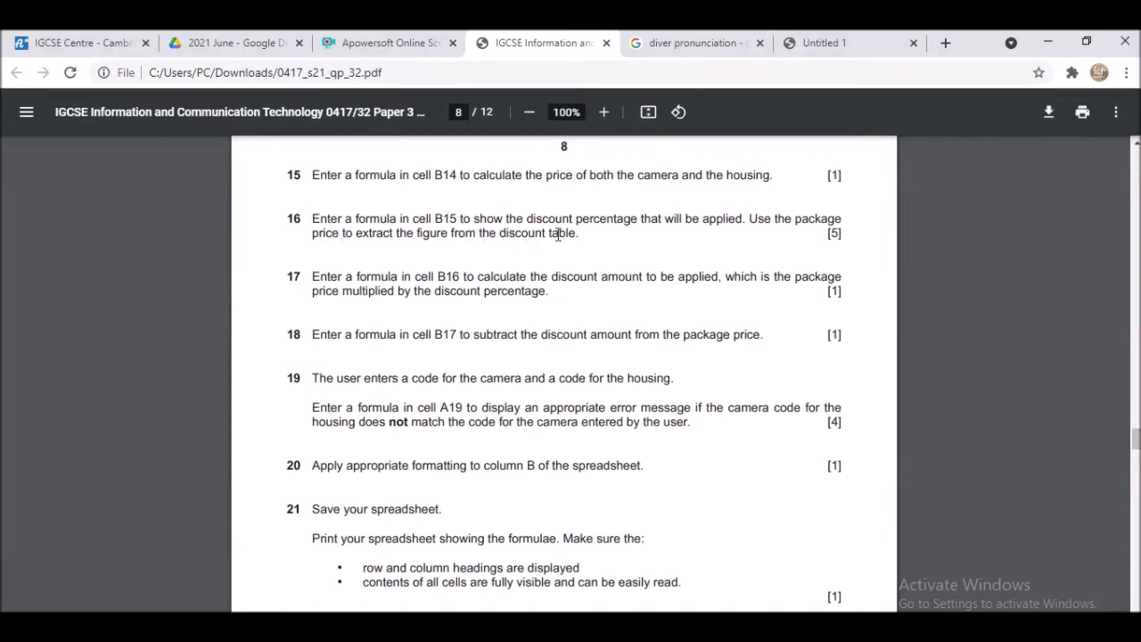
- Highlight question 16's text about the B15 discount percentage
left_click_drag(310, 219, 607, 220)
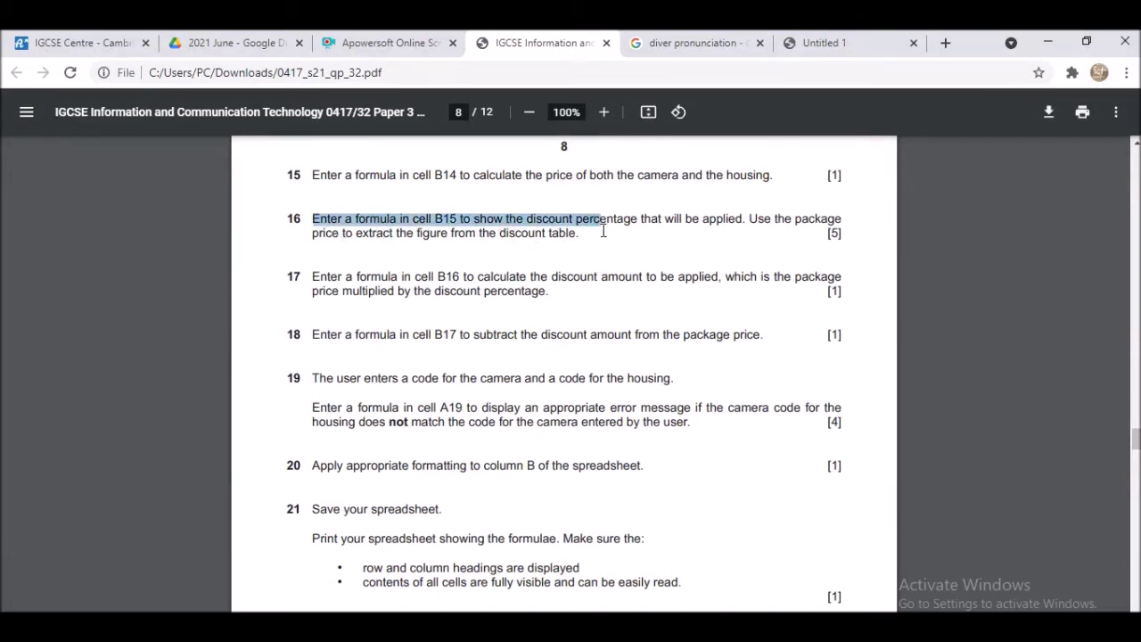
left_click_drag(312, 233, 873, 234)
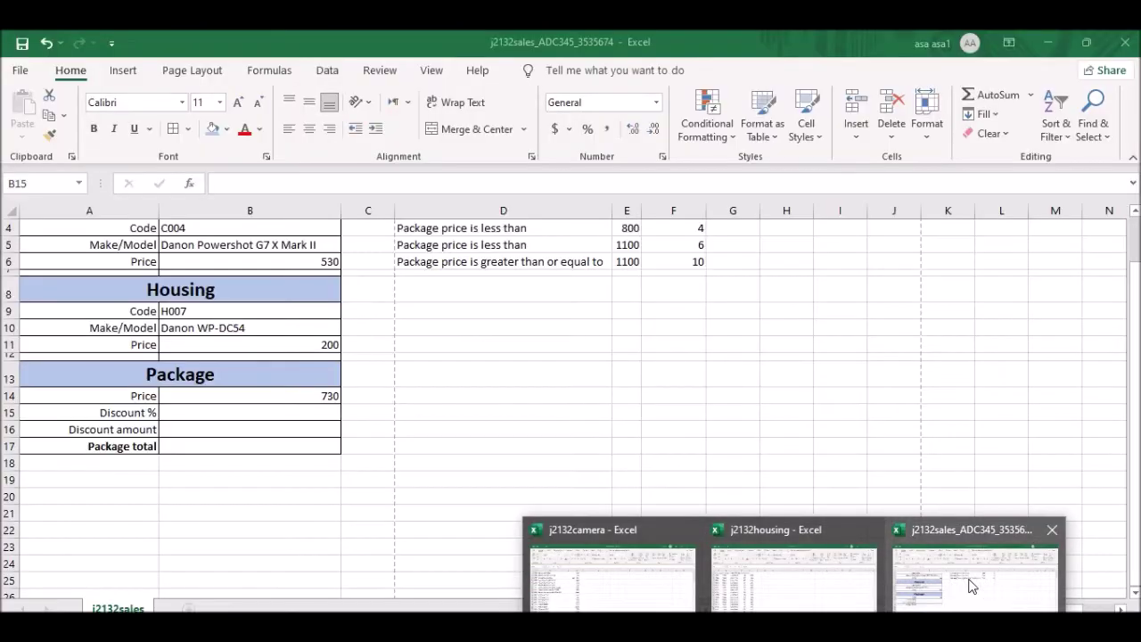
- Check the Discount table headings and the first band: 500 threshold, 0 percent
left_click(972, 586)
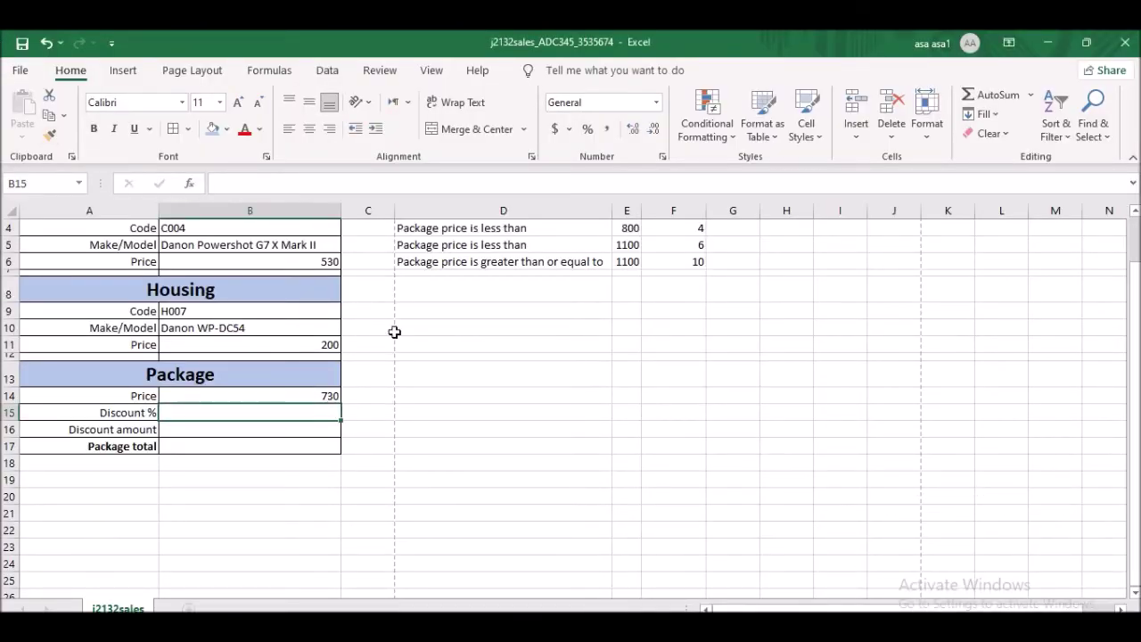
scroll(394, 331, "up", 1)
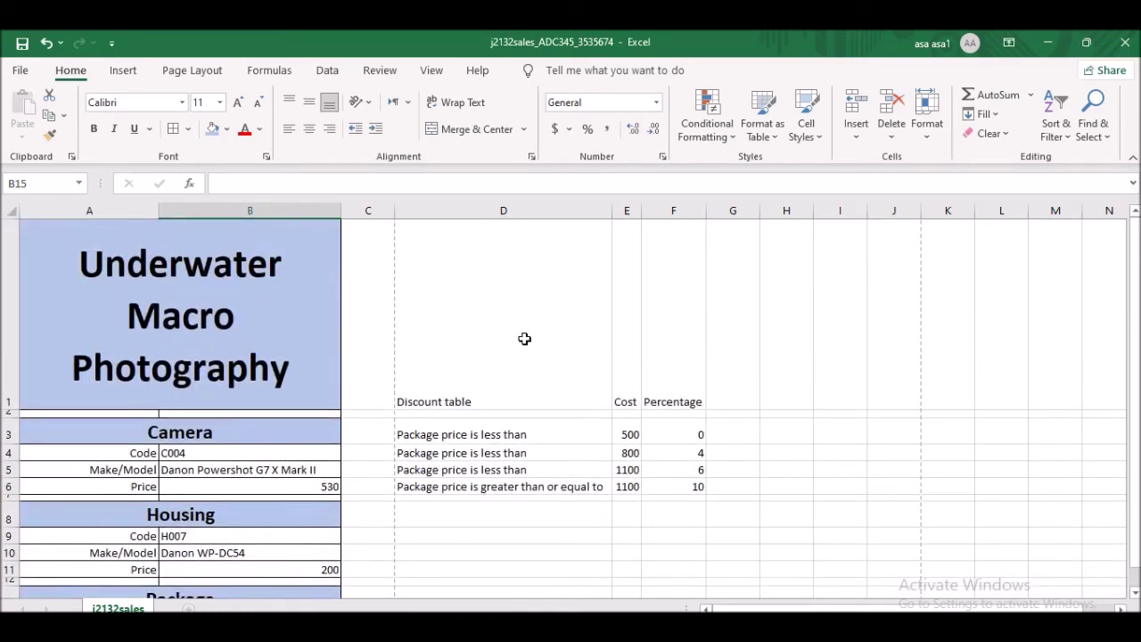
left_click(484, 368)
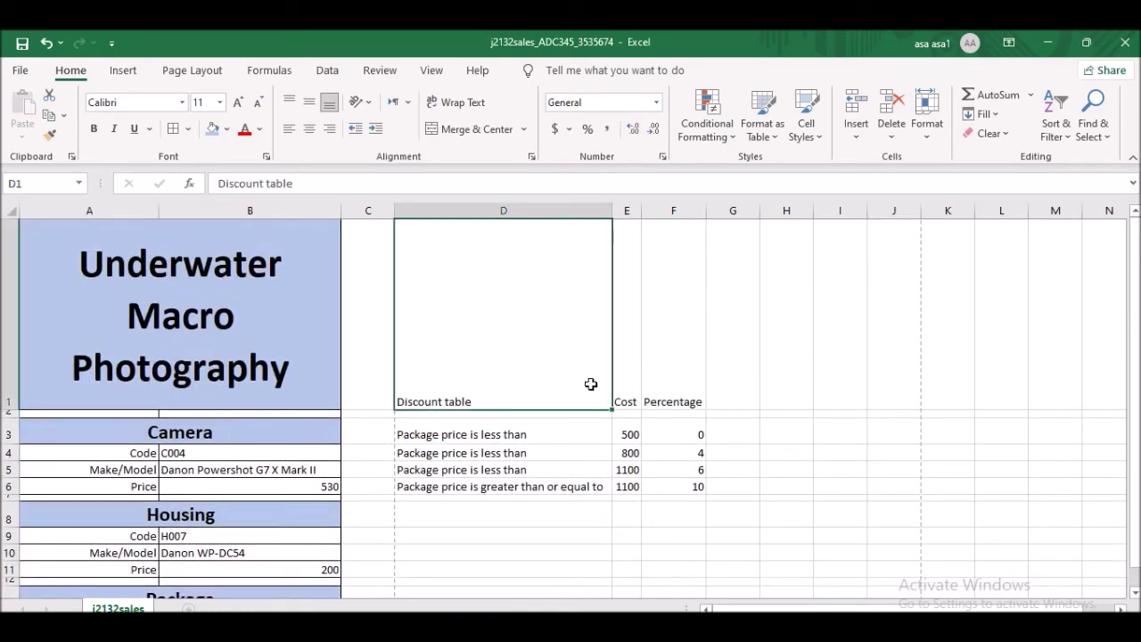
scroll(590, 383, "down", 1)
scroll(644, 303, "up", 1)
left_click(679, 383)
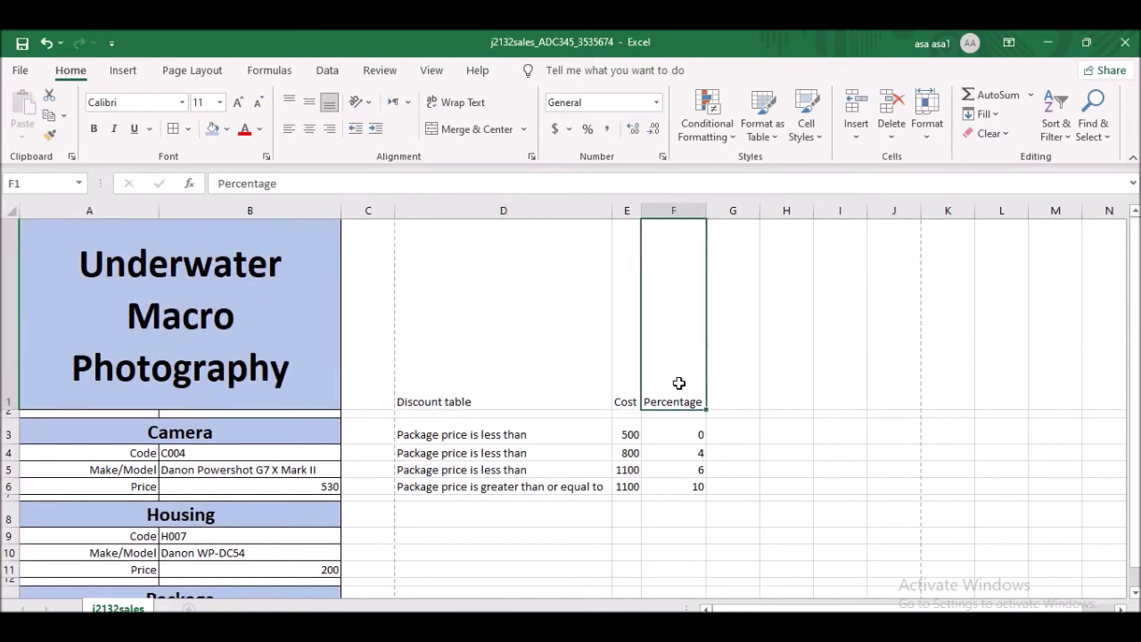
left_click(483, 437)
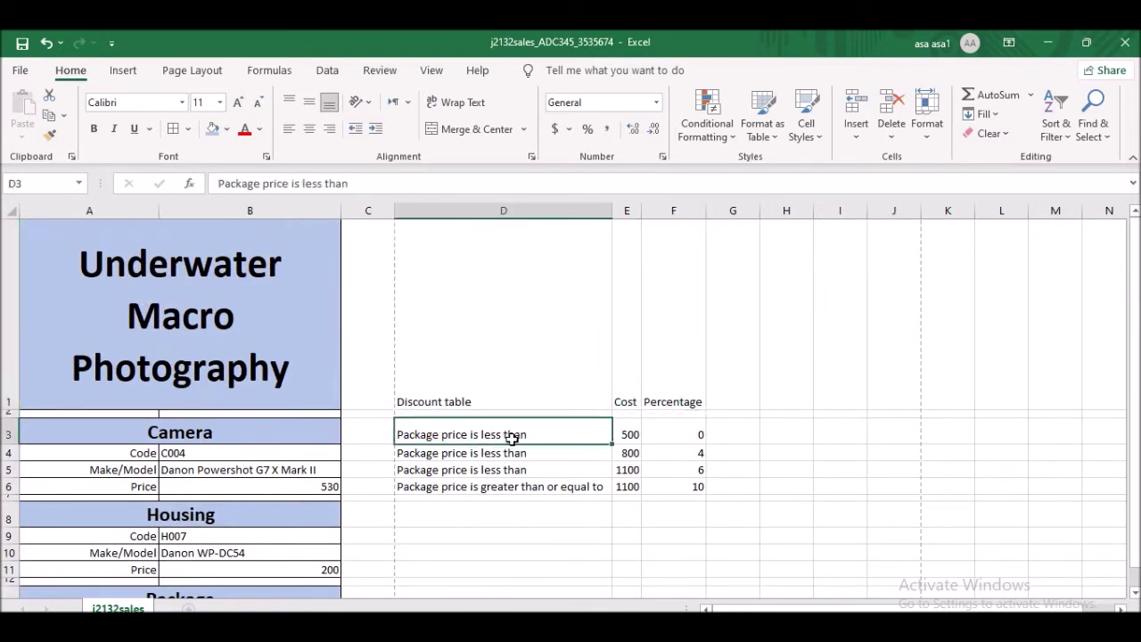
left_click(626, 436)
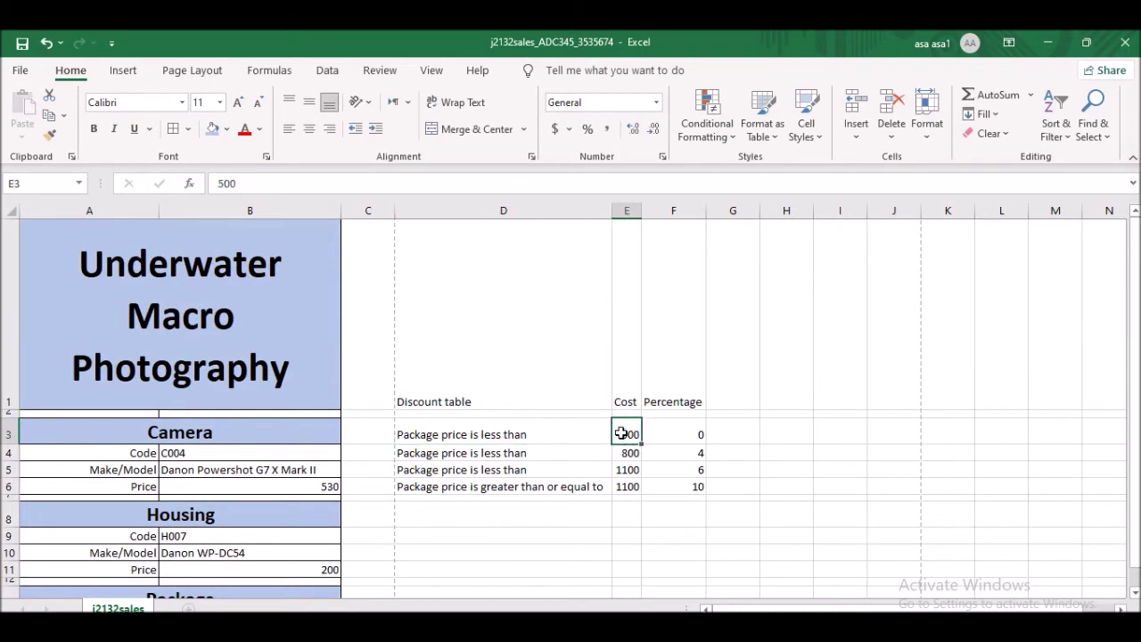
left_click(673, 434)
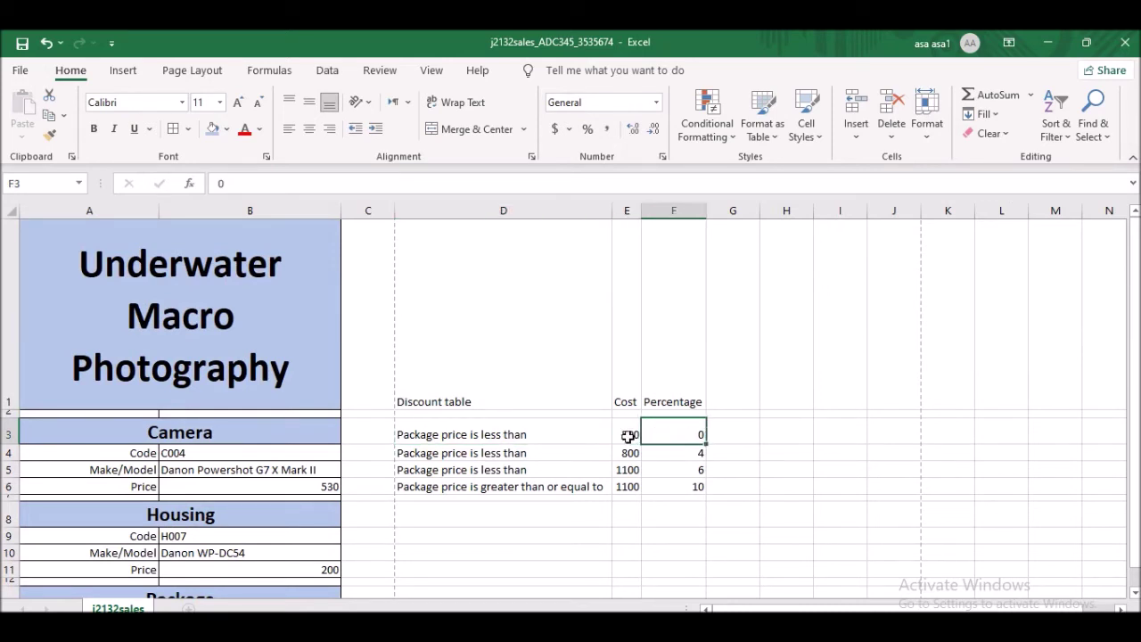
left_click(636, 435)
left_click(682, 436)
- Check the remaining bands: 800 at 4%, 1100 at 6%, and 1100 at 10%
left_click(535, 453)
left_click(635, 453)
left_click(660, 453)
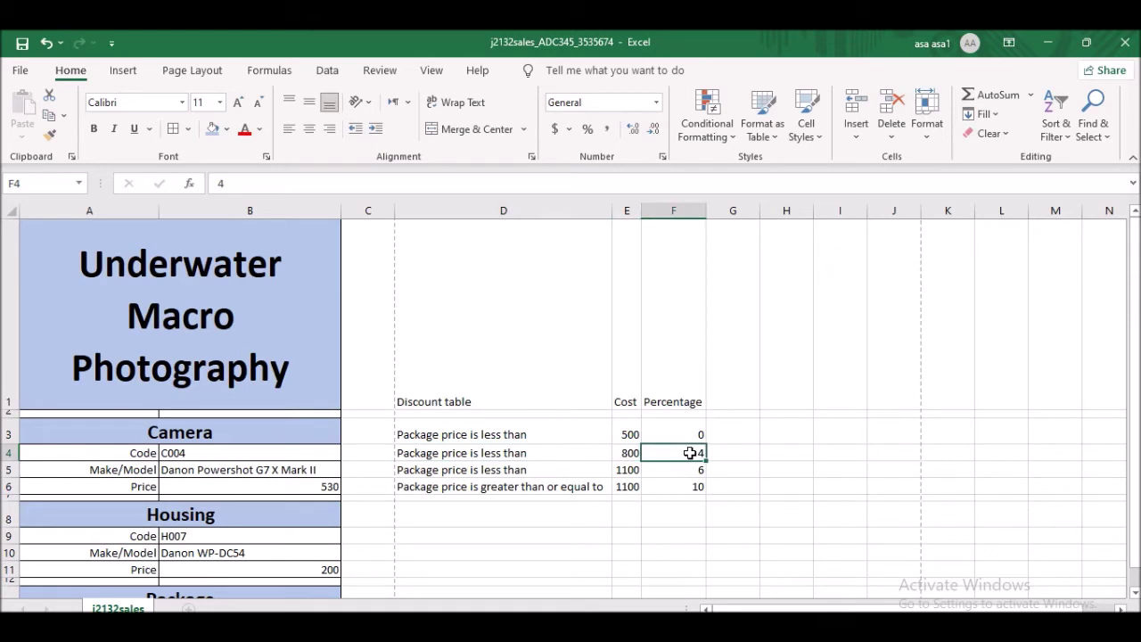
left_click(546, 471)
left_click(630, 471)
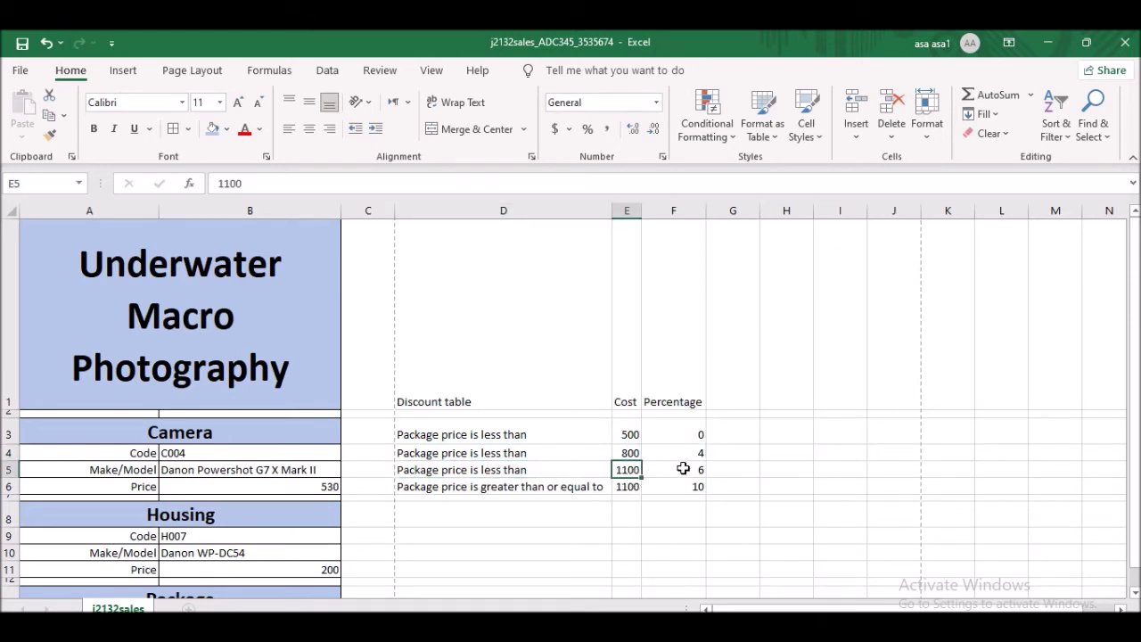
left_click(683, 468)
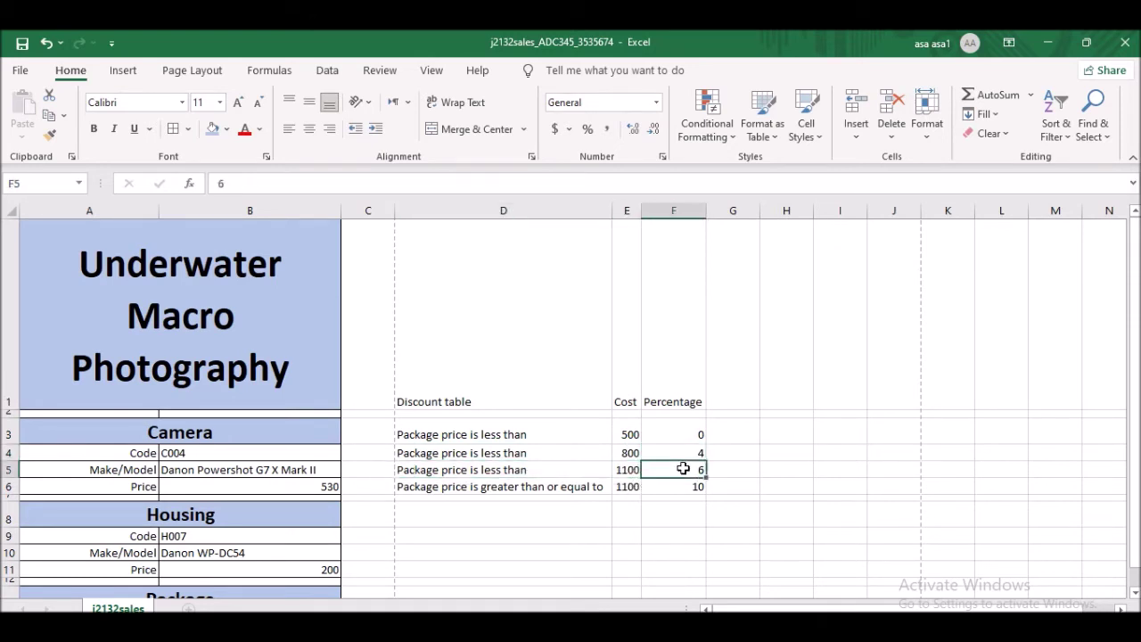
left_click(465, 489)
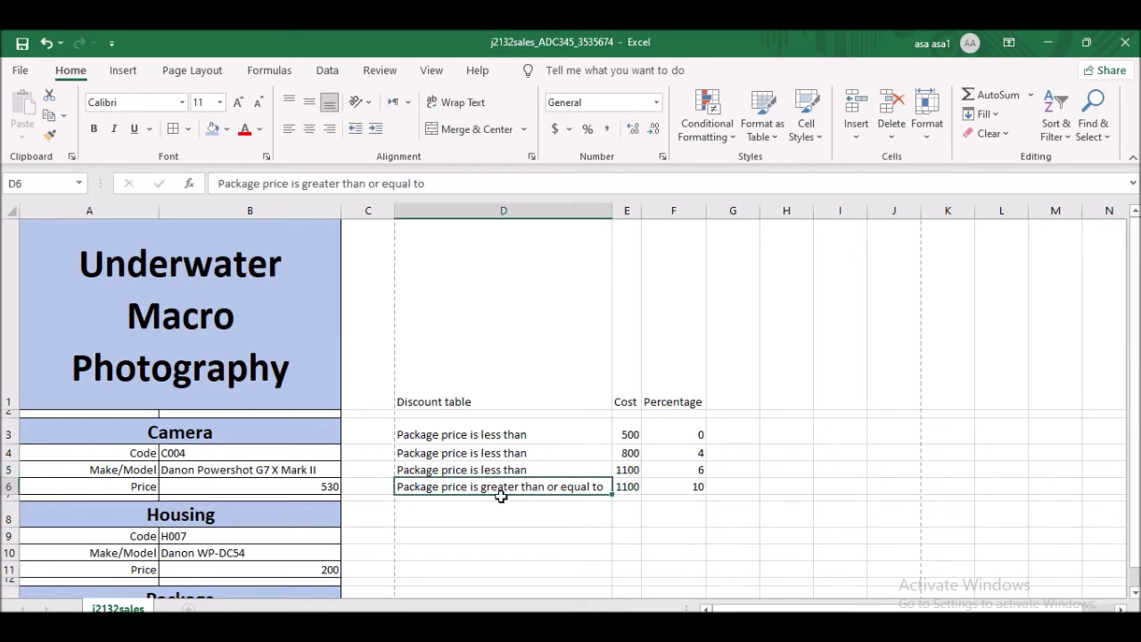
left_click(637, 489)
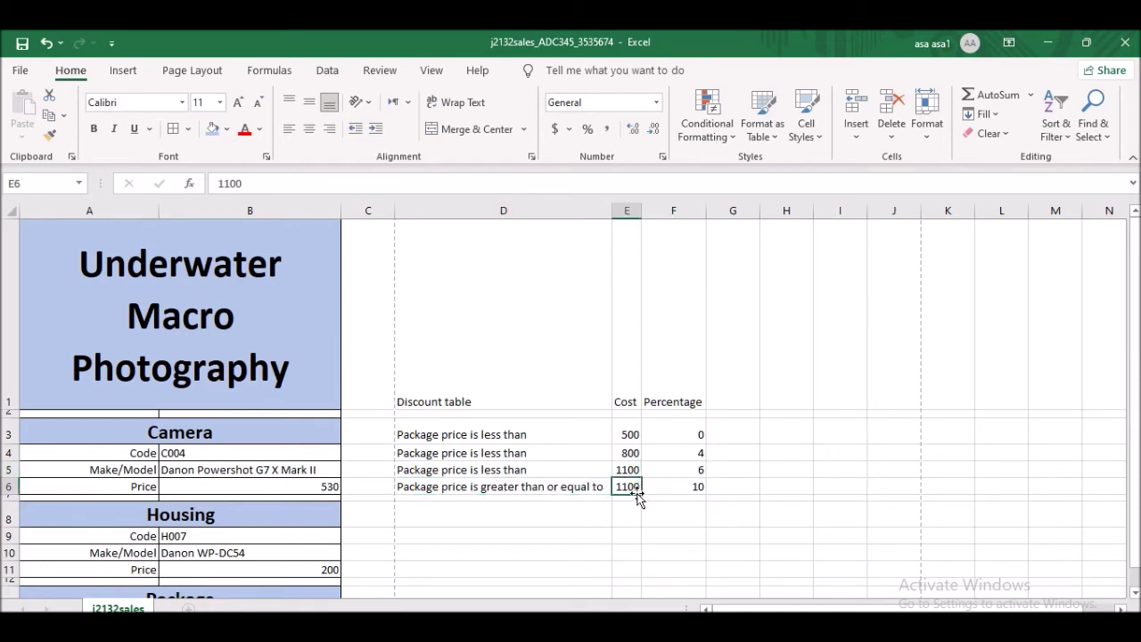
left_click(684, 488)
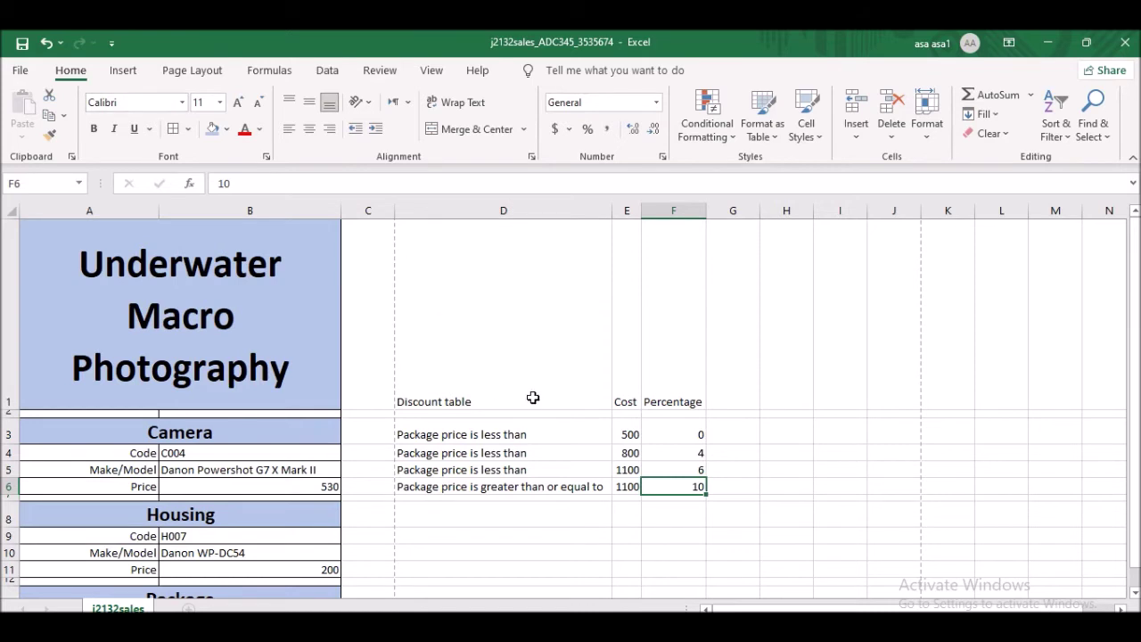
scroll(496, 406, "down", 3)
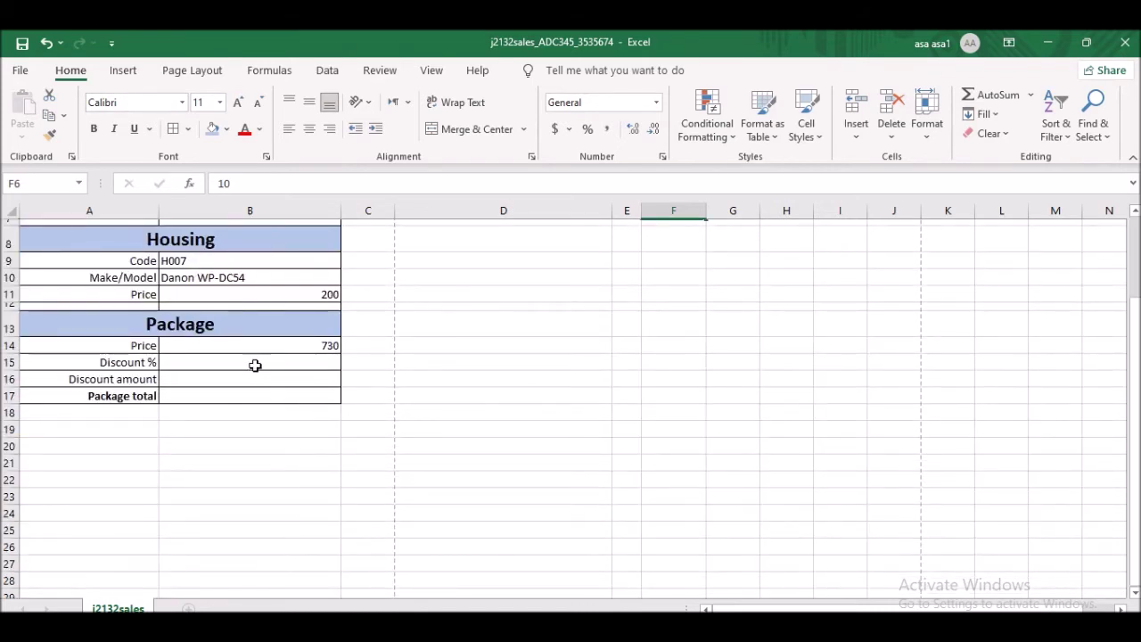
- In B15, begin an IF formula returning 0 when package price B14 is under 500
left_click(290, 363)
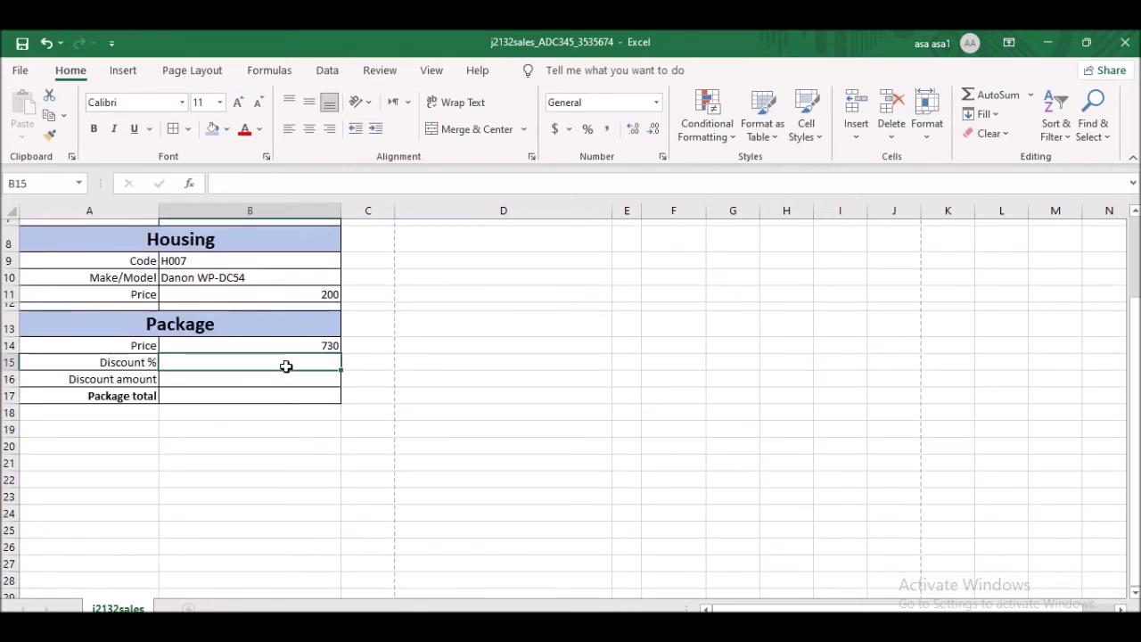
key("alt+Tab")
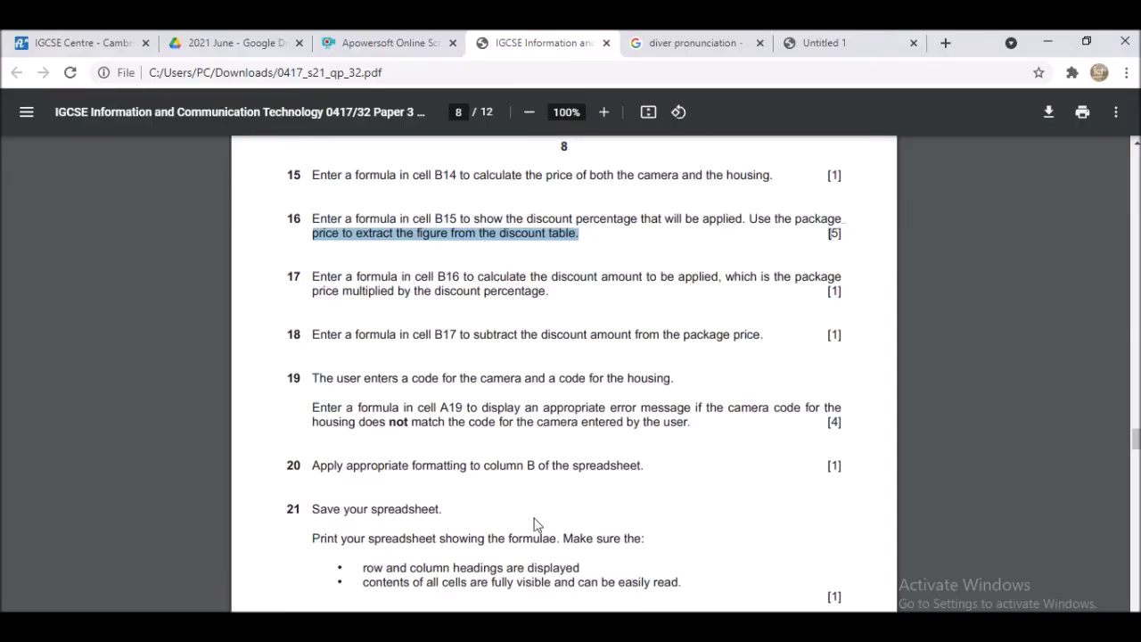
key("alt+Tab")
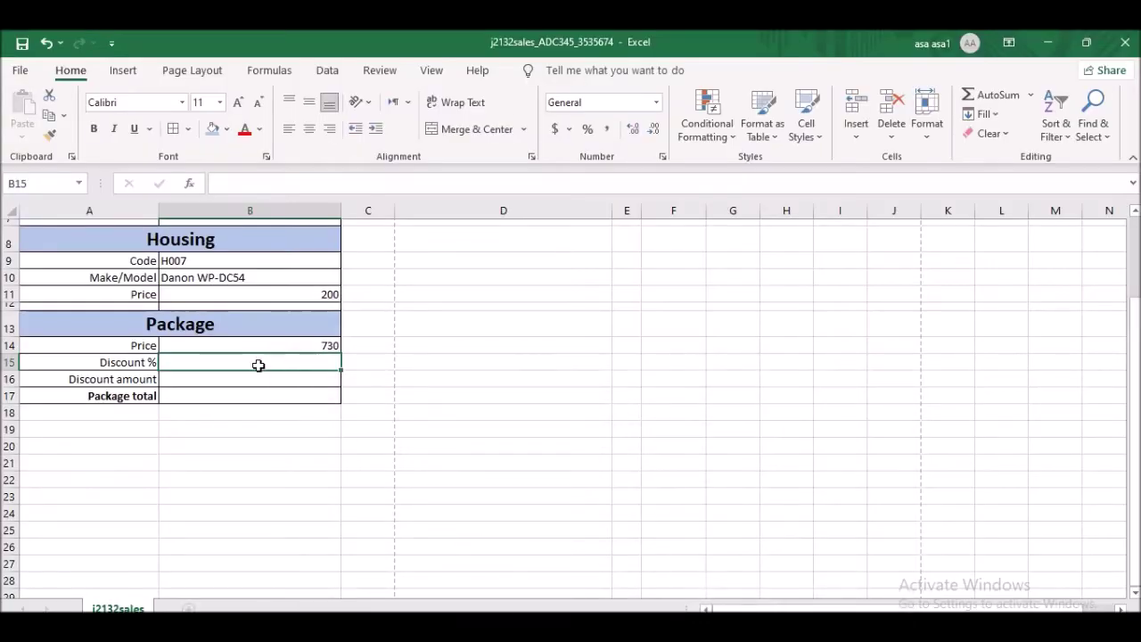
type("=")
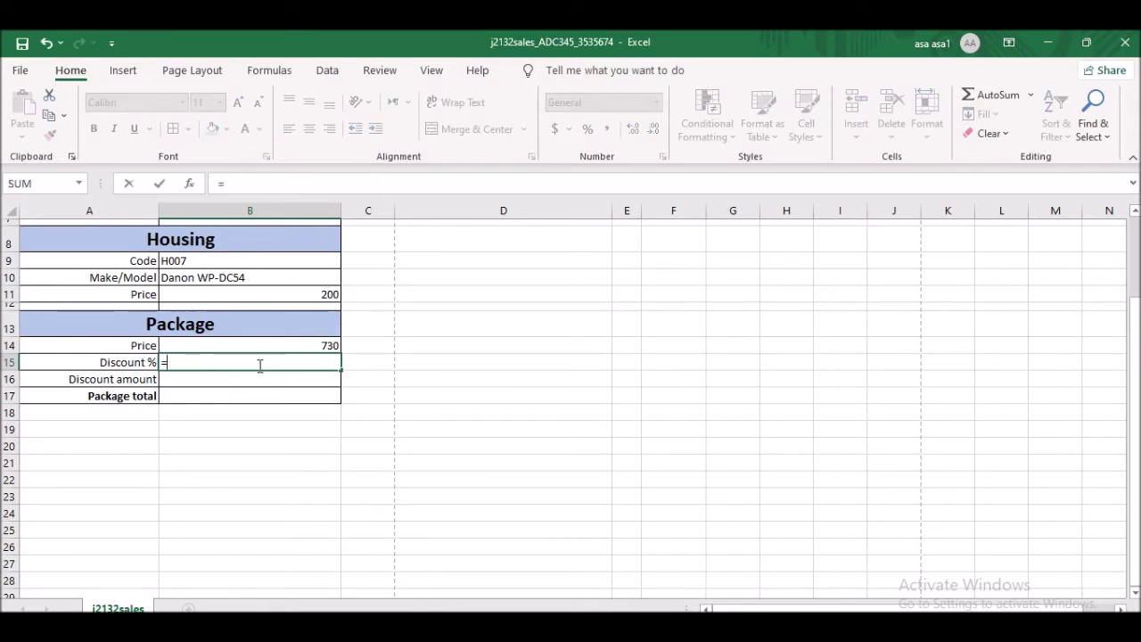
type("if")
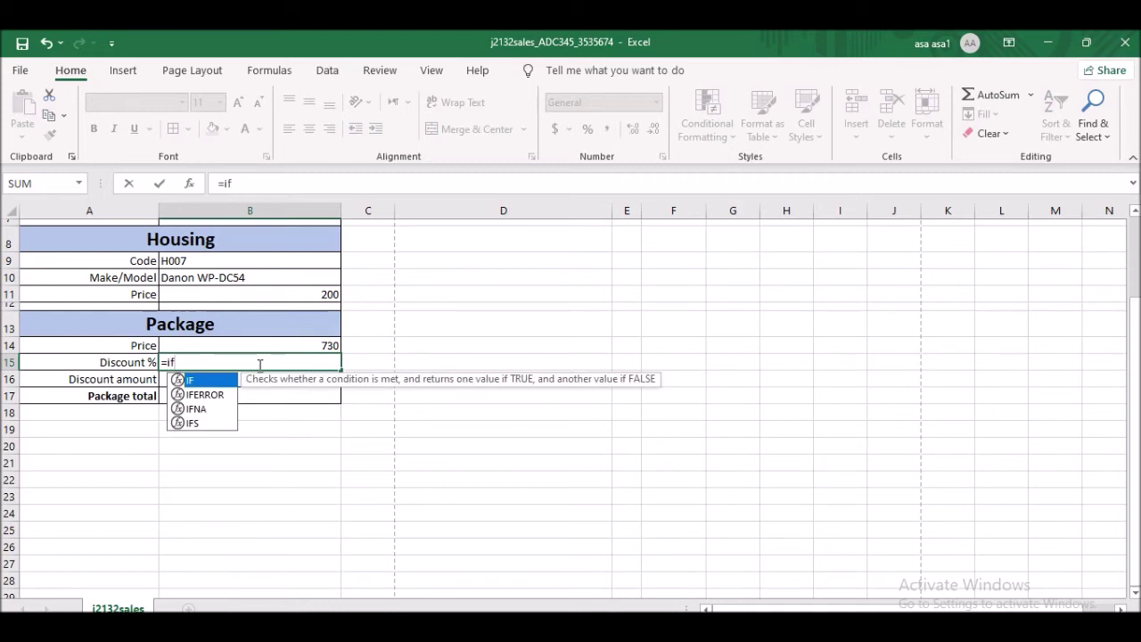
type("(")
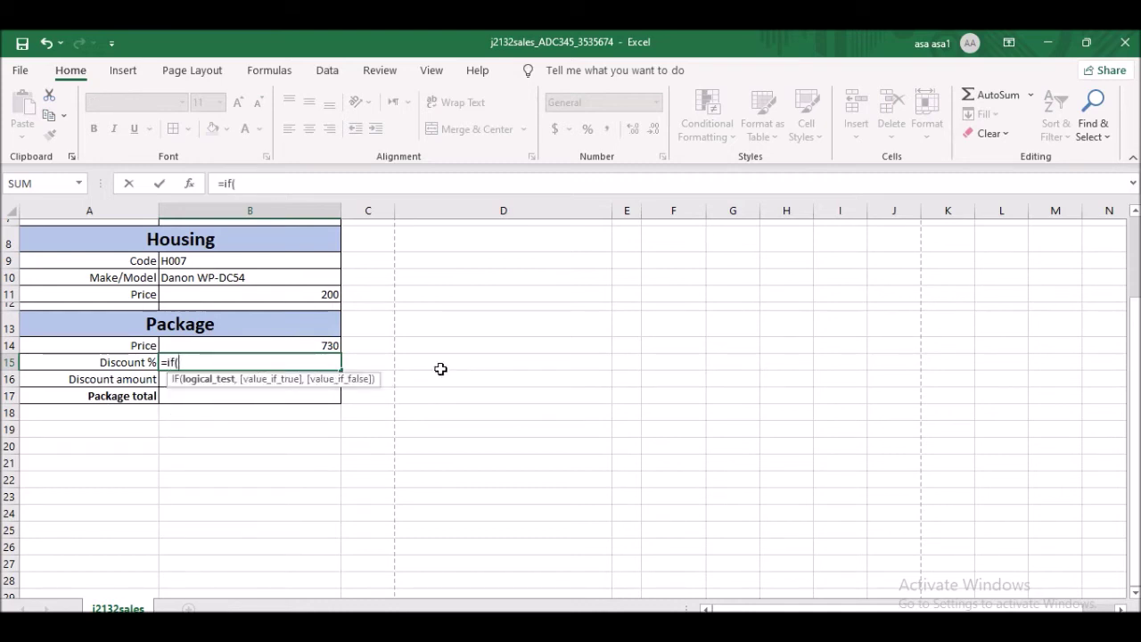
left_click(318, 346)
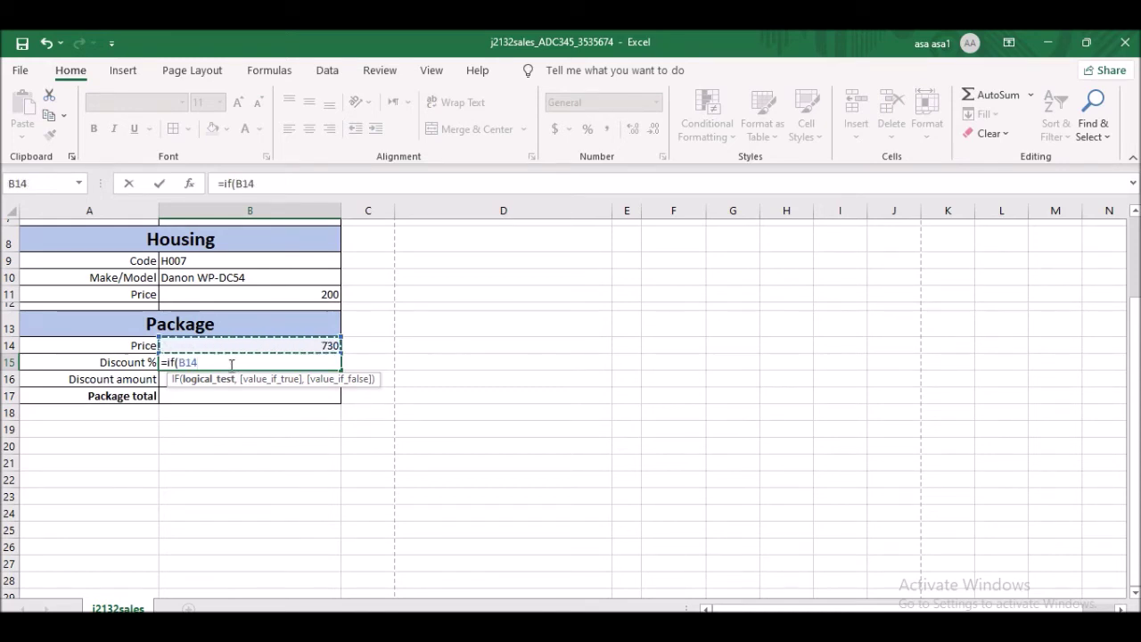
type("<")
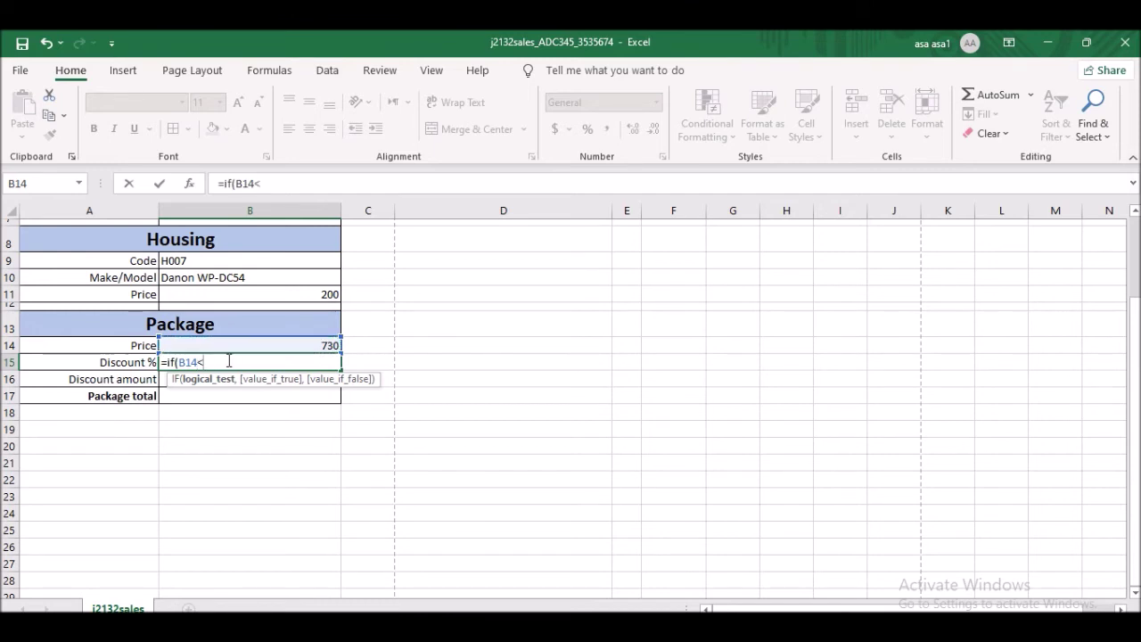
scroll(379, 363, "up", 3)
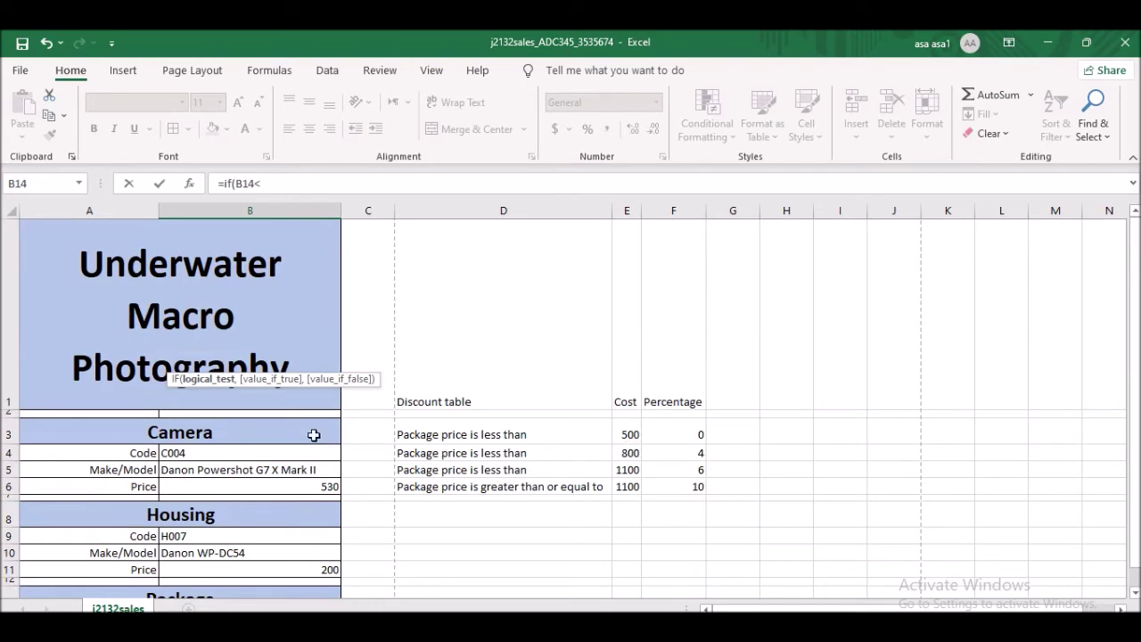
scroll(313, 433, "down", 1)
type("00,")
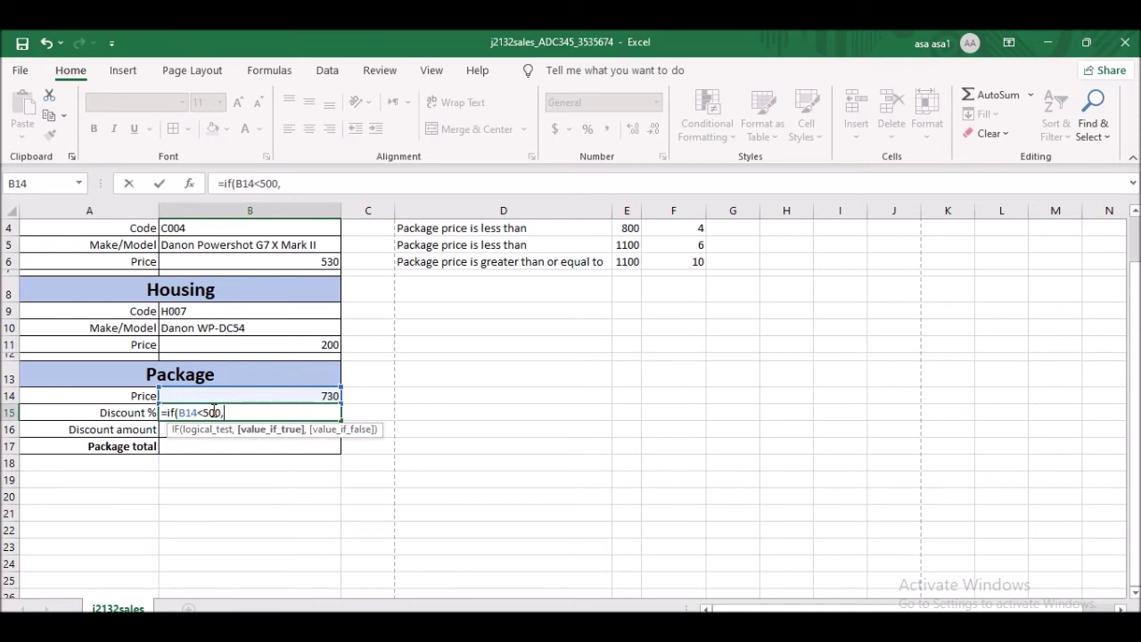
type("0")
scroll(678, 392, "up", 1)
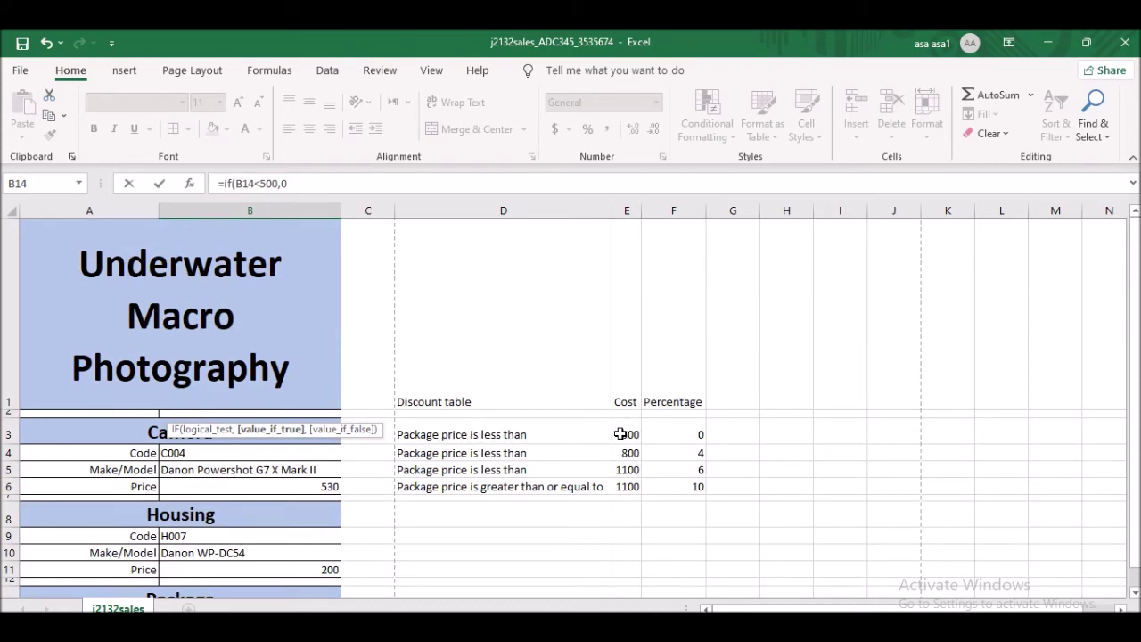
scroll(642, 444, "down", 1)
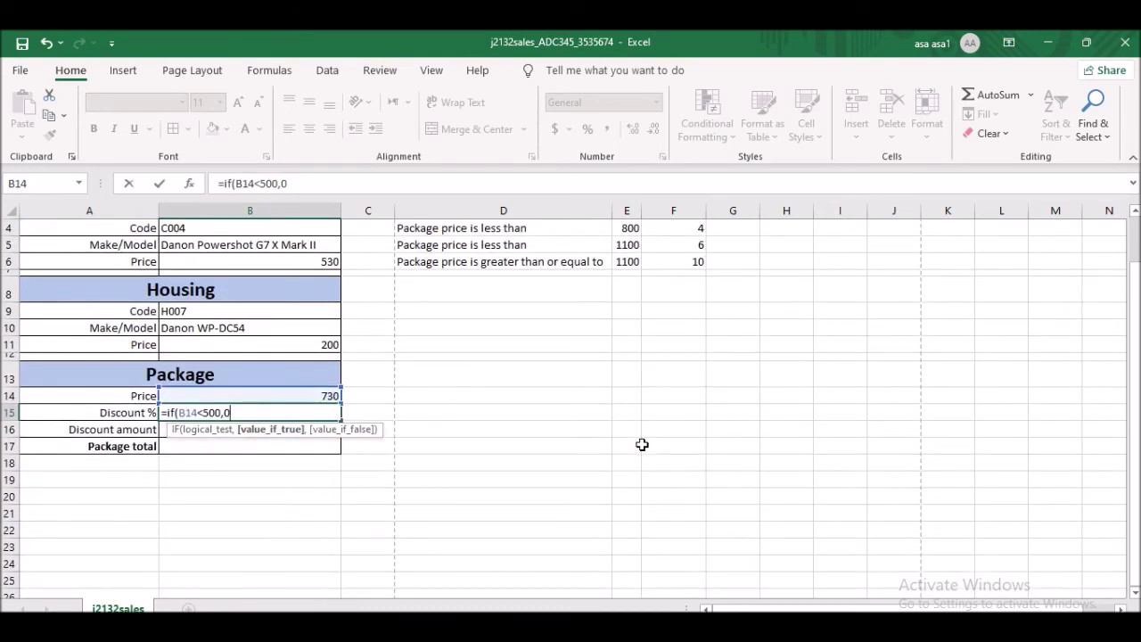
left_click(1134, 214)
left_click(1135, 214)
left_click(1135, 214)
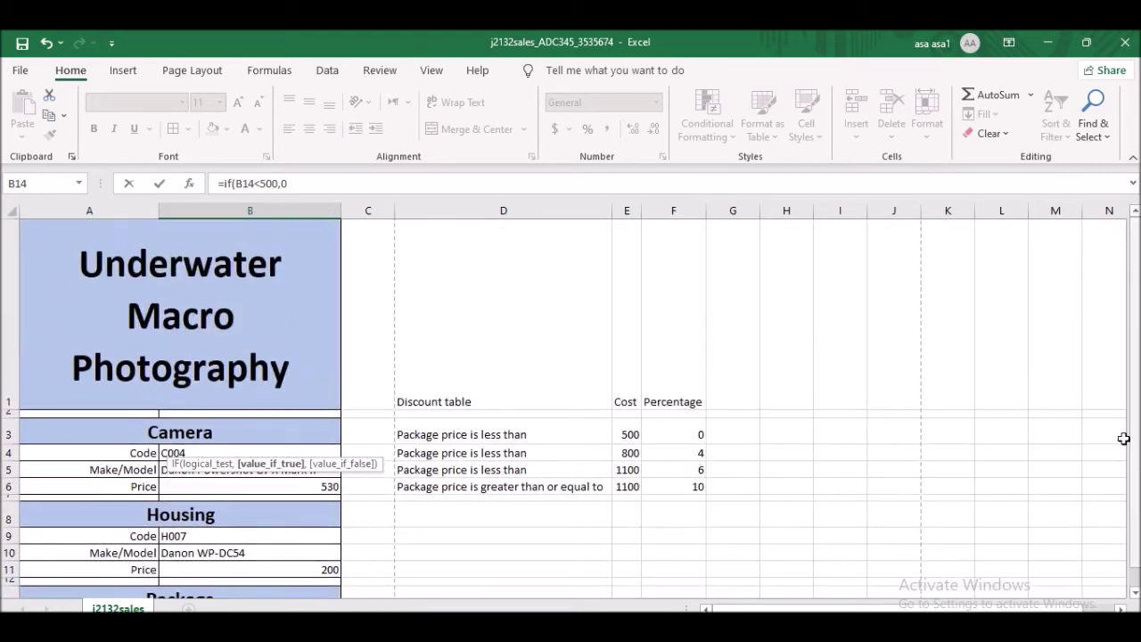
left_click(1135, 592)
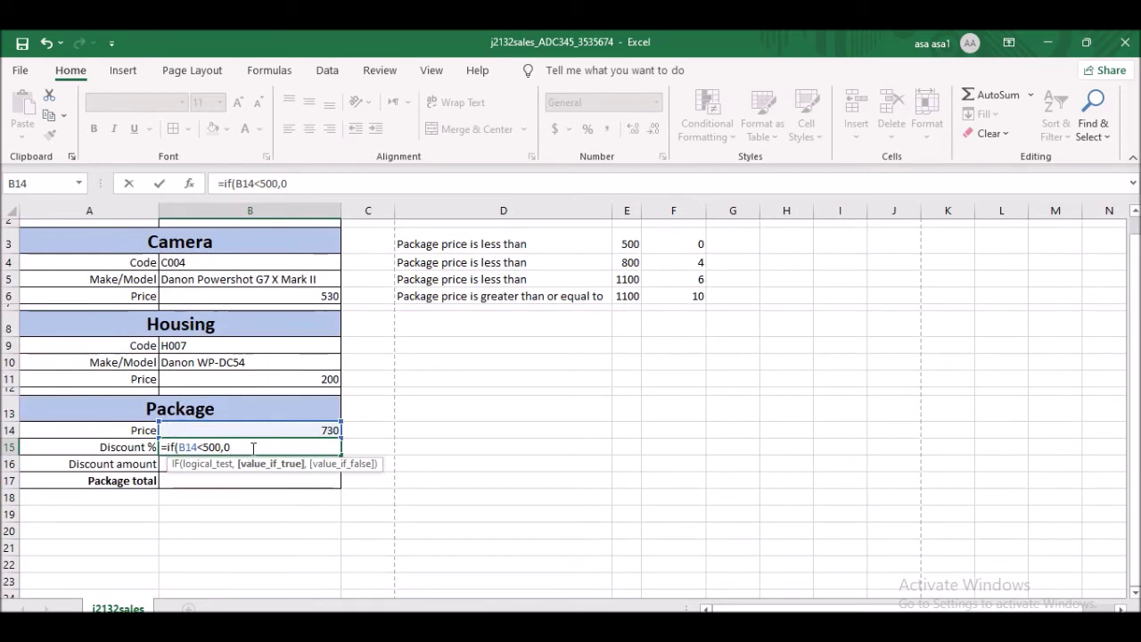
- Add nested IFs: 4% below 800, 6% below 1100, else 10%, giving 0.04
type(",")
type("if")
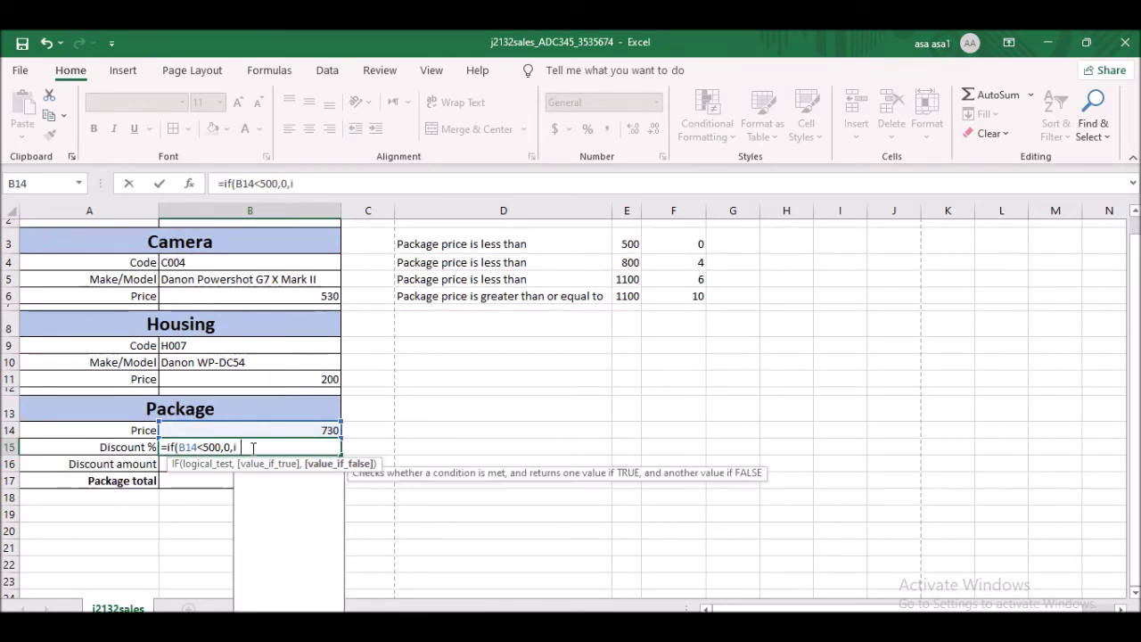
type("(")
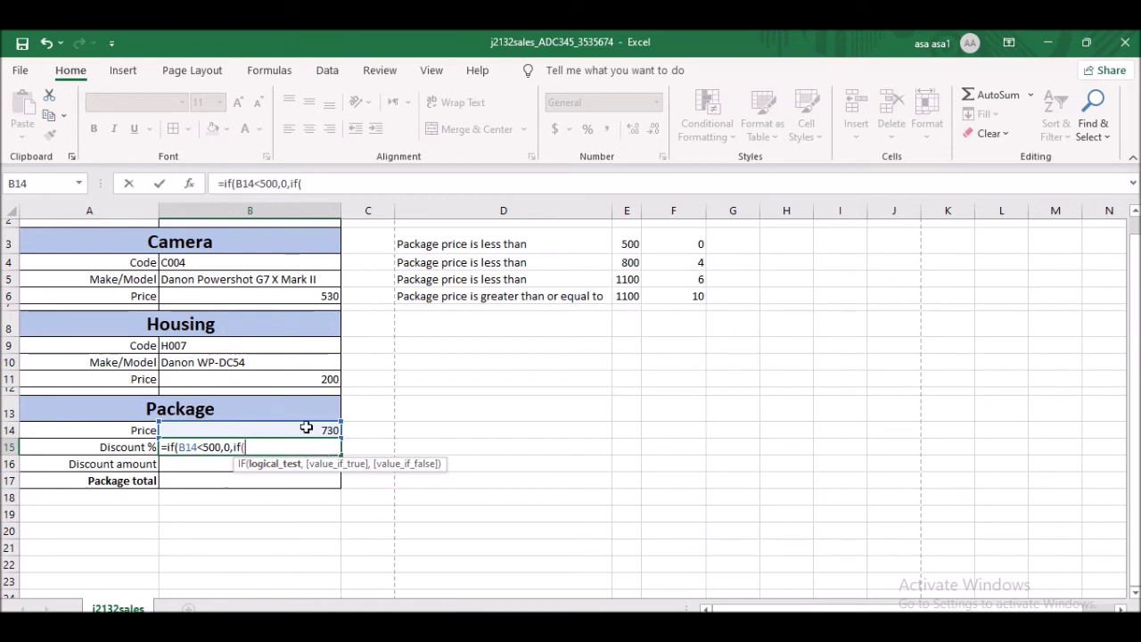
left_click(309, 427)
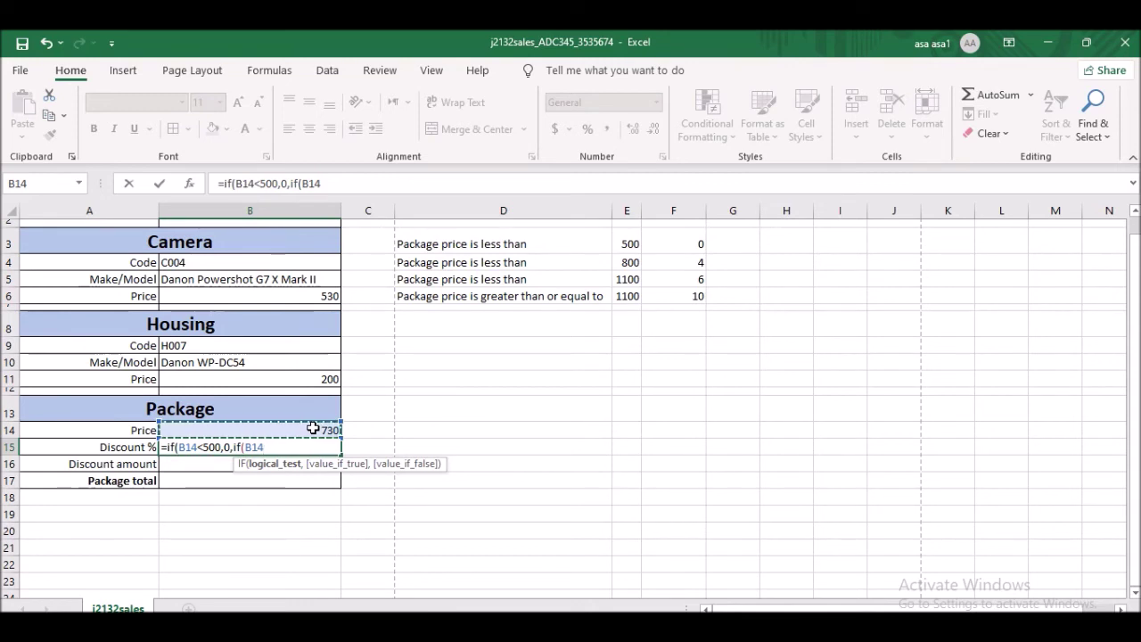
type("<800,")
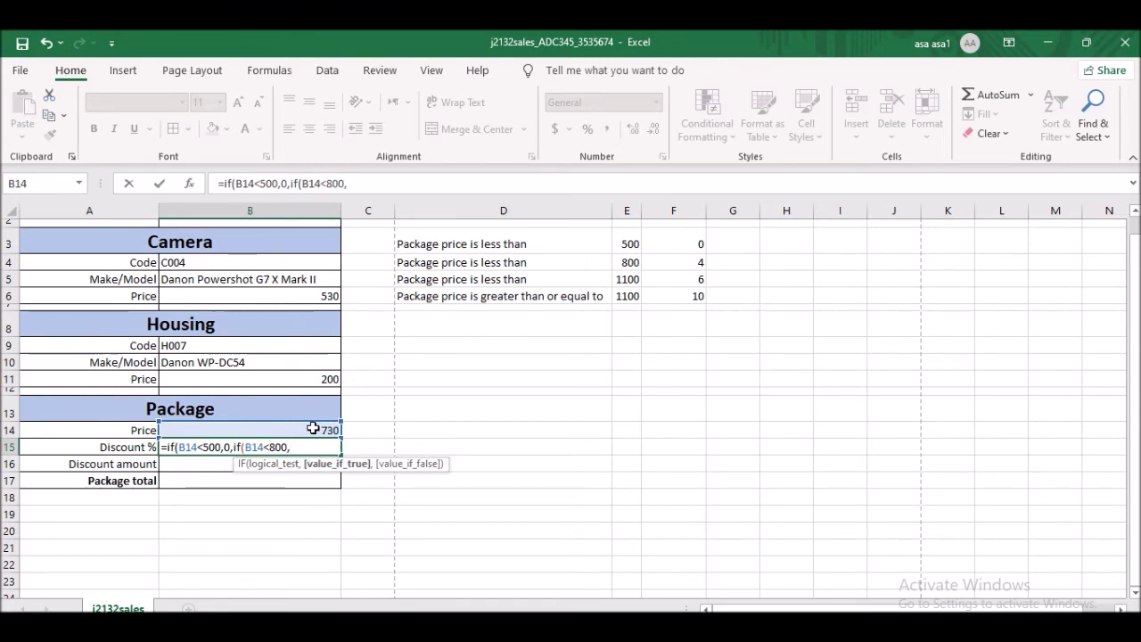
type("4%")
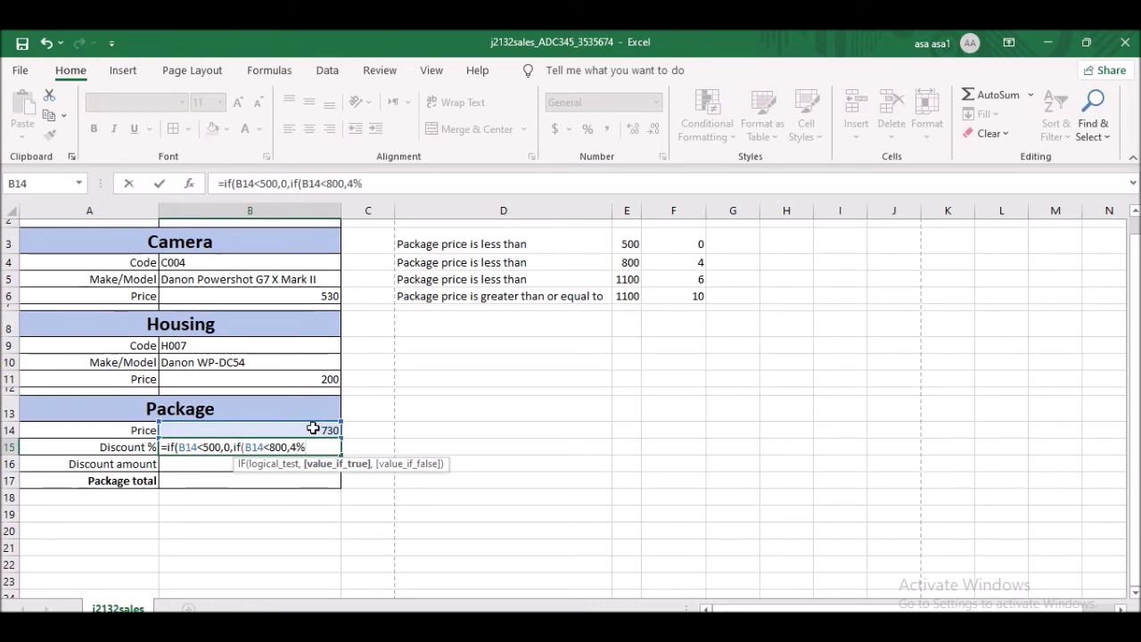
type(",if")
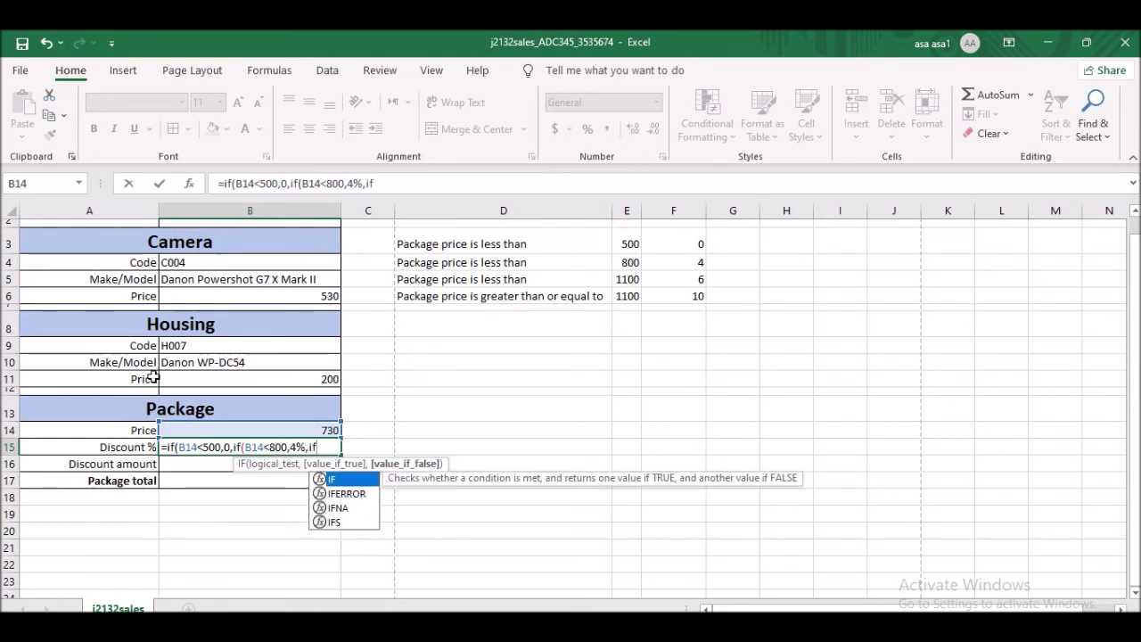
type("(B14")
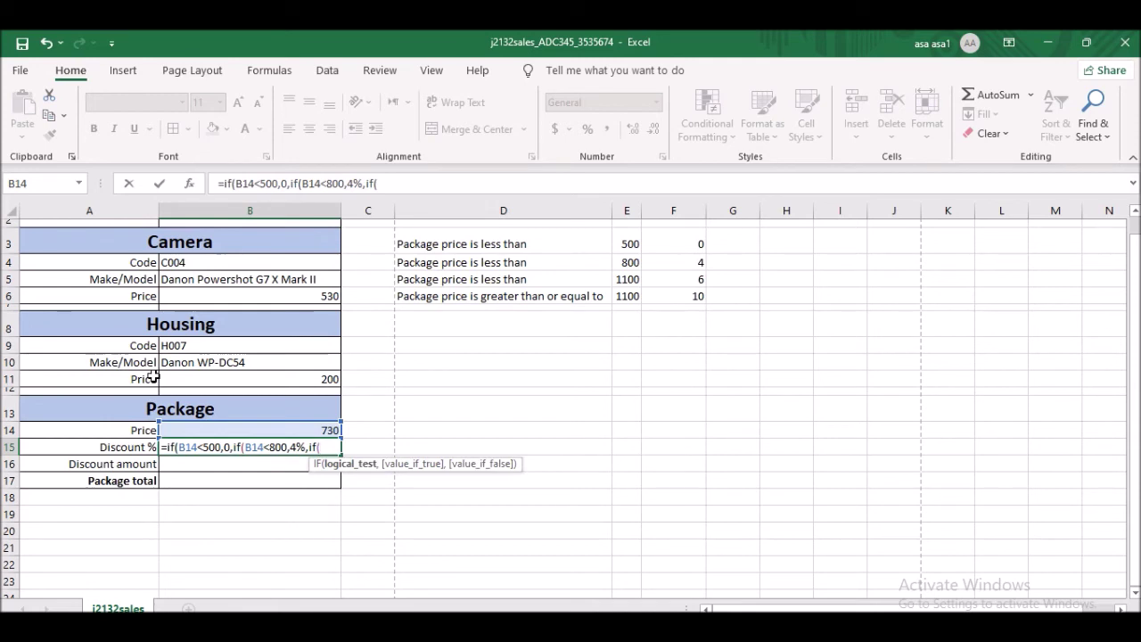
type("<1100,")
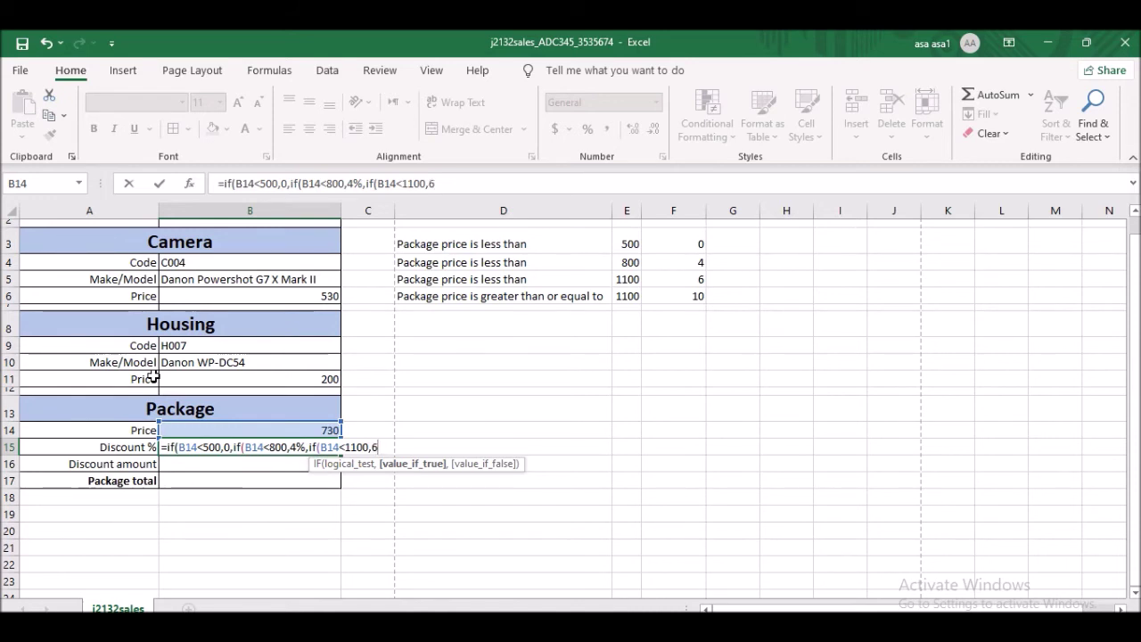
type("6%,")
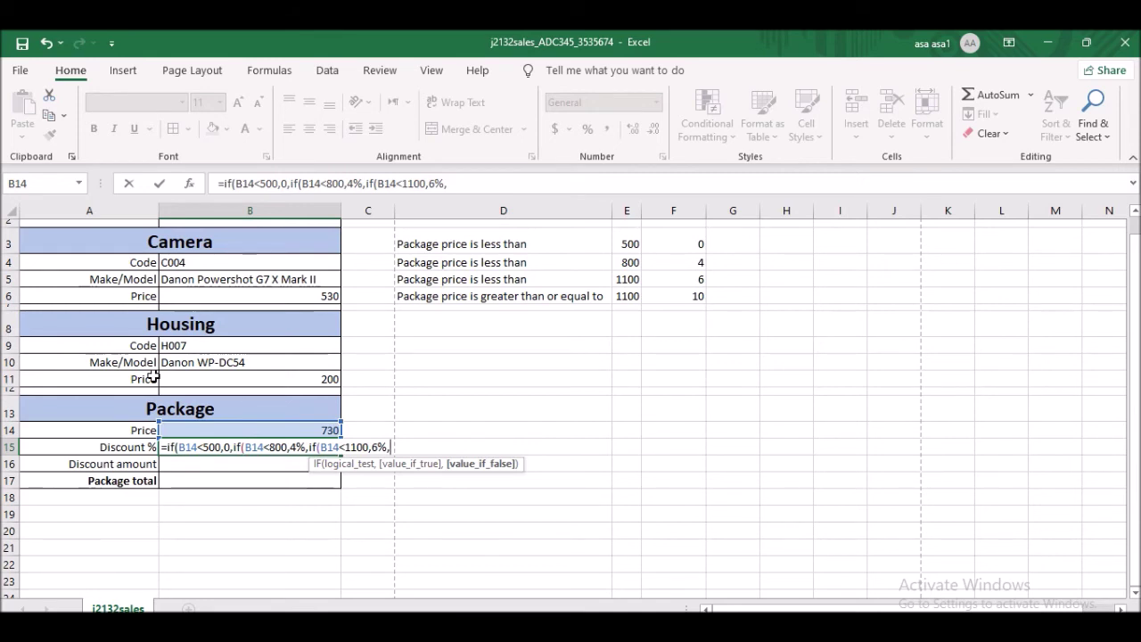
type("10%)")
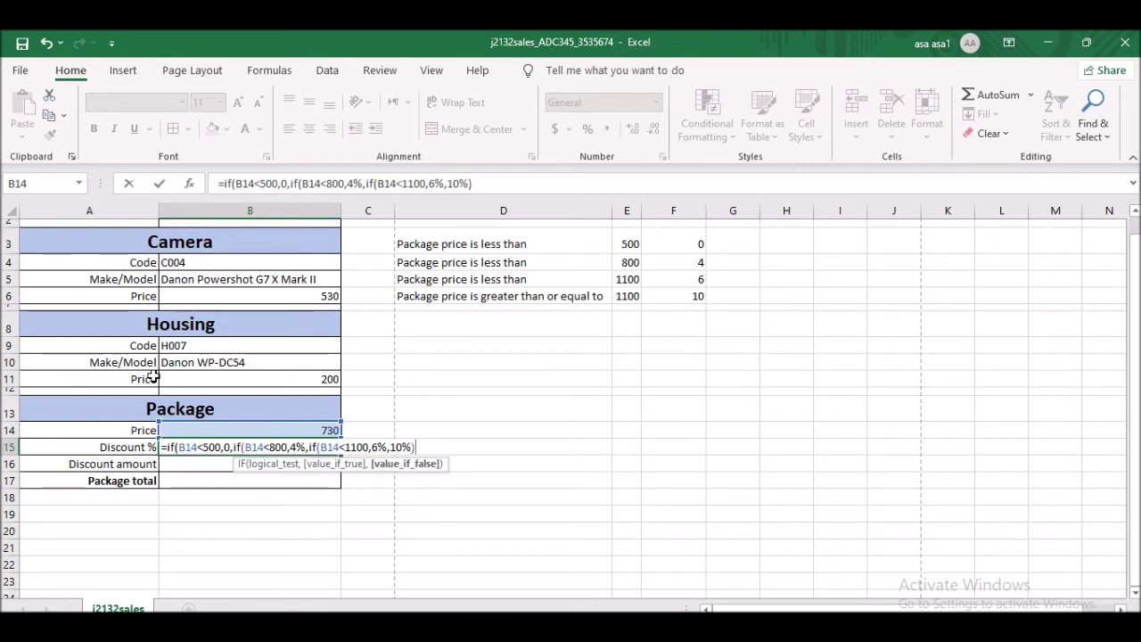
type(")")
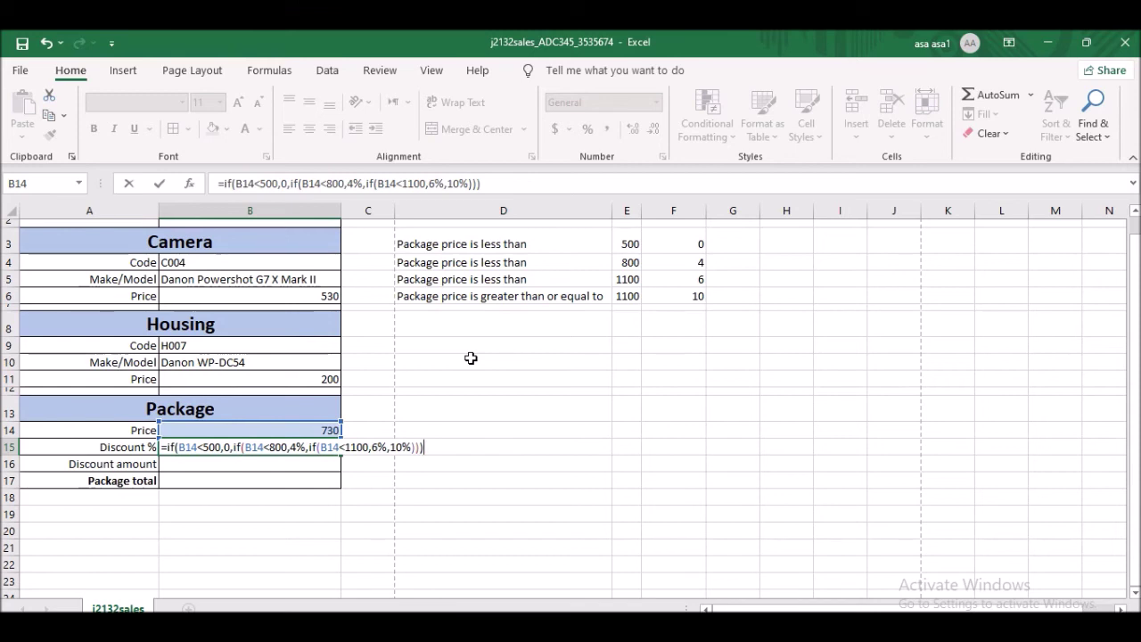
key("Return")
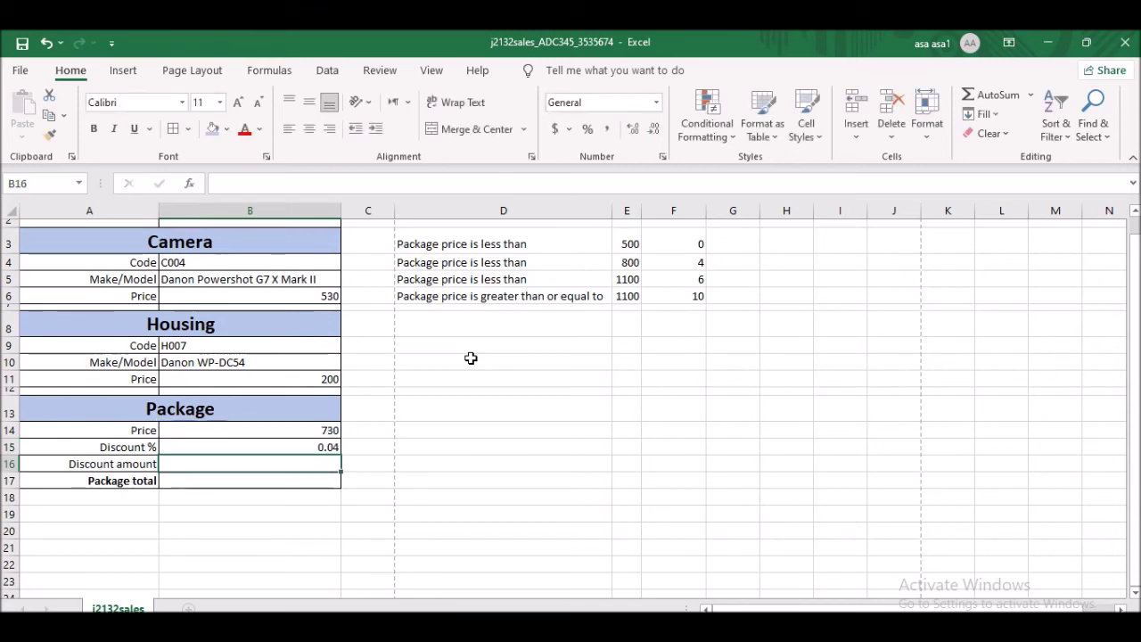
left_click(331, 449)
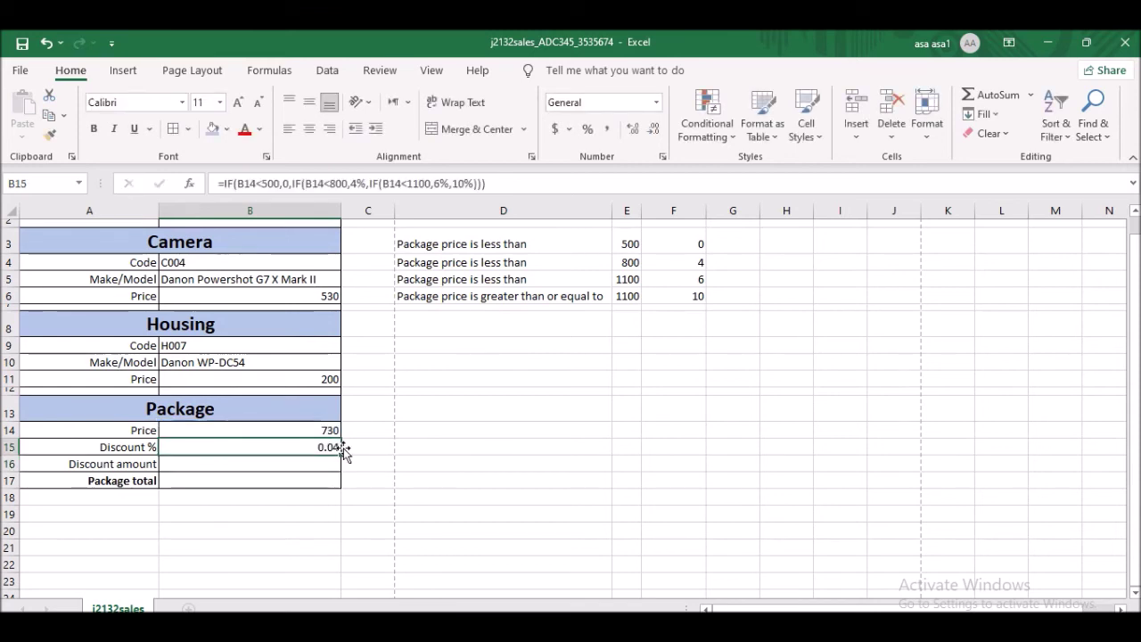
left_click(324, 430)
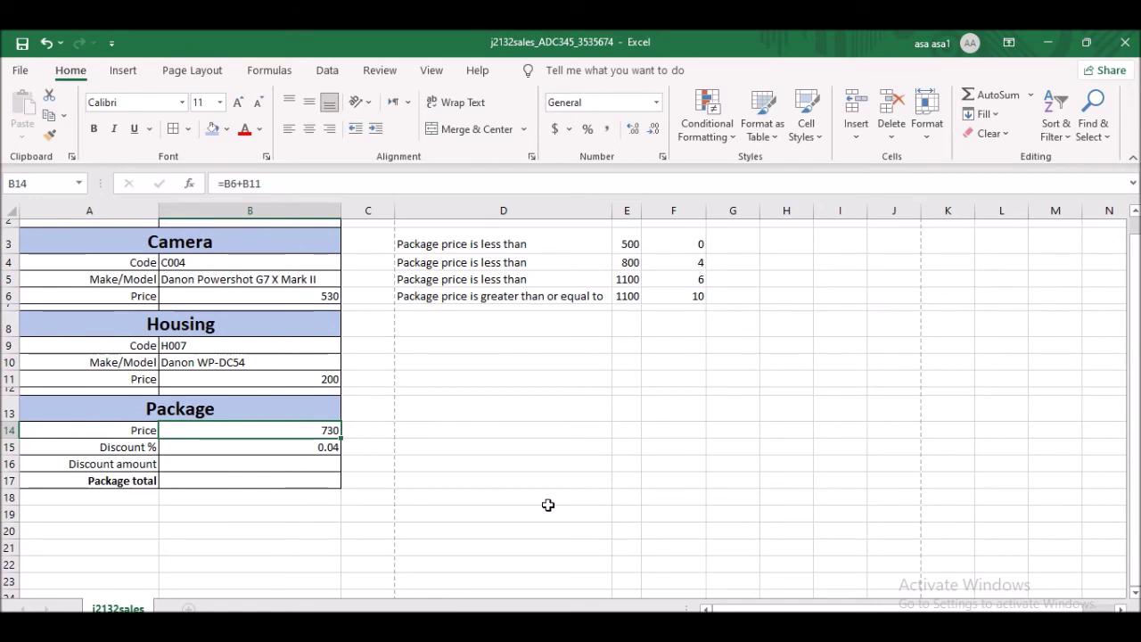
key("alt+Tab")
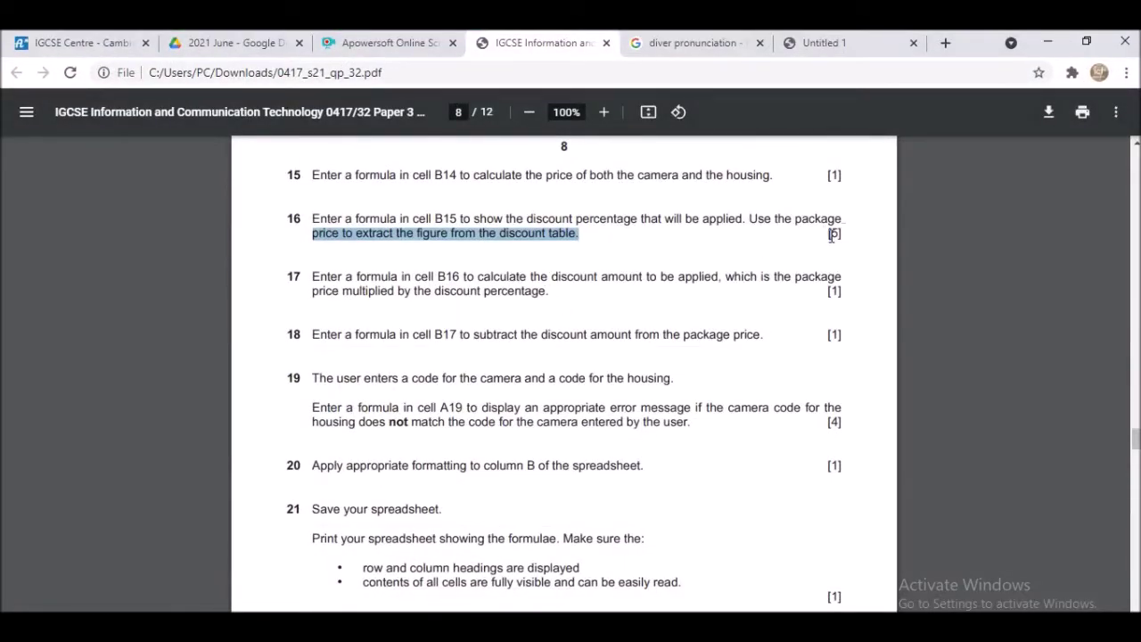
left_click_drag(827, 234, 853, 234)
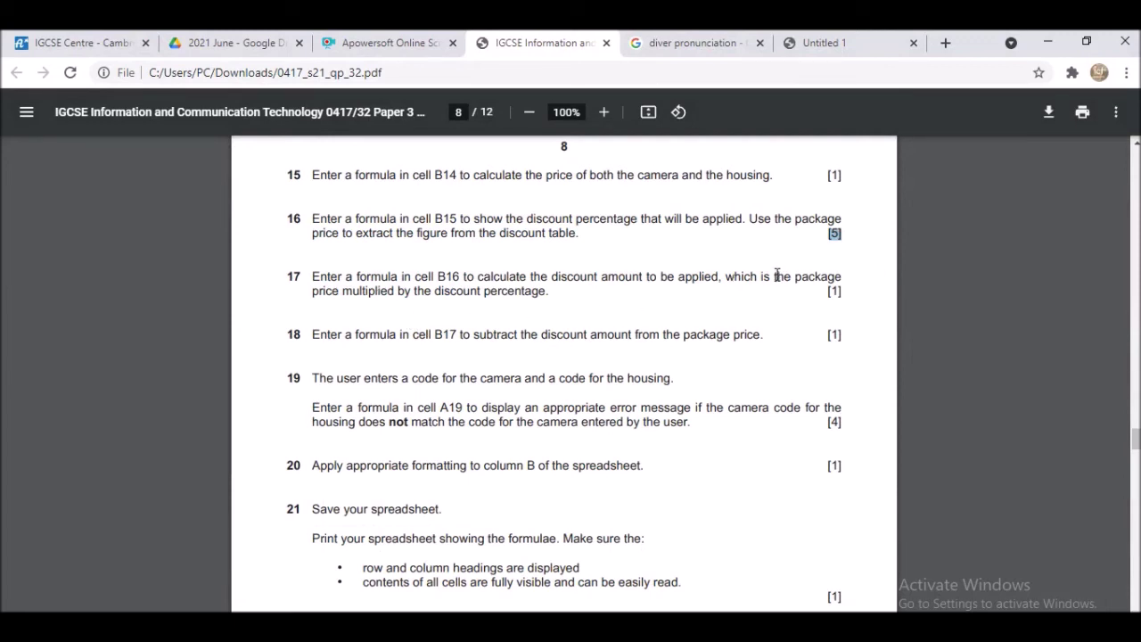
key("alt+Tab")
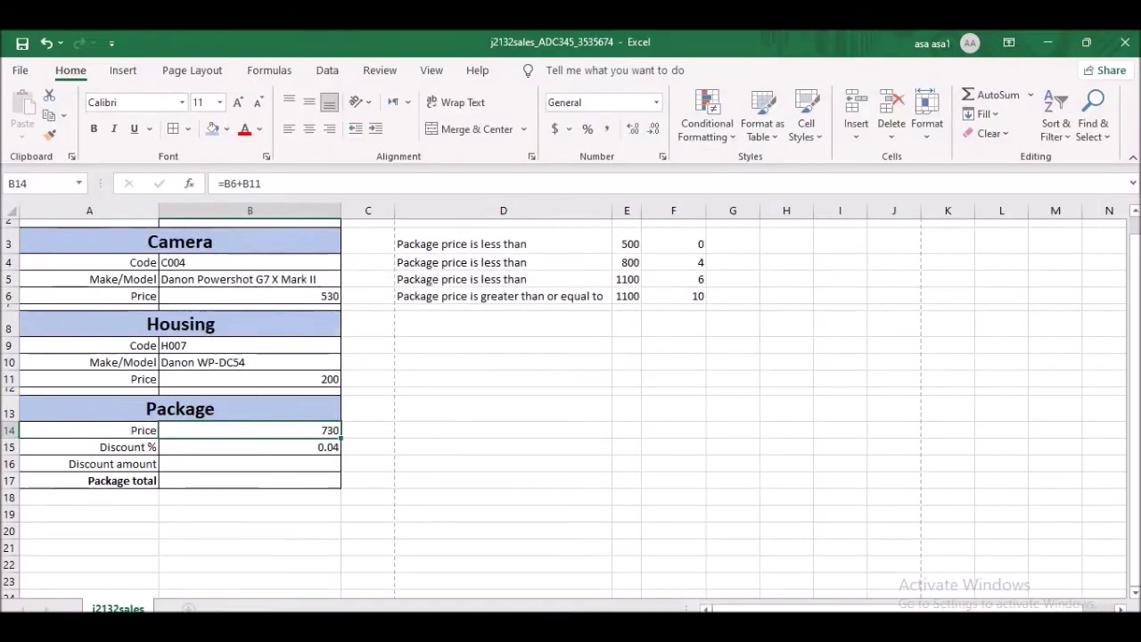
- Enter =B14*B15 in B16 for a discount amount of 29.2
left_click(261, 463)
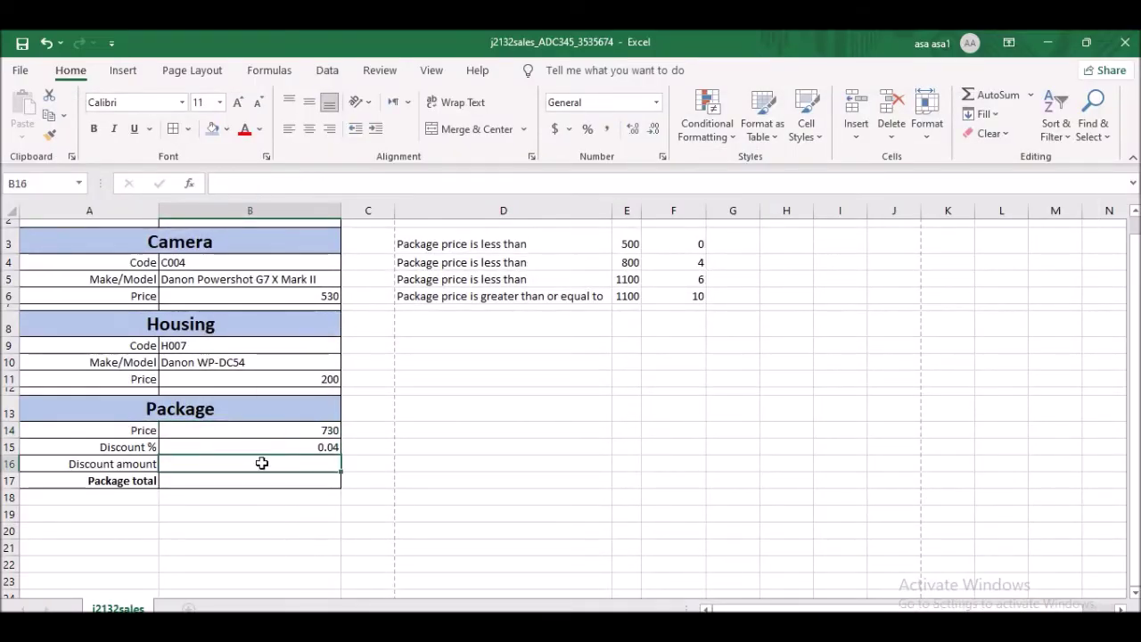
type("=")
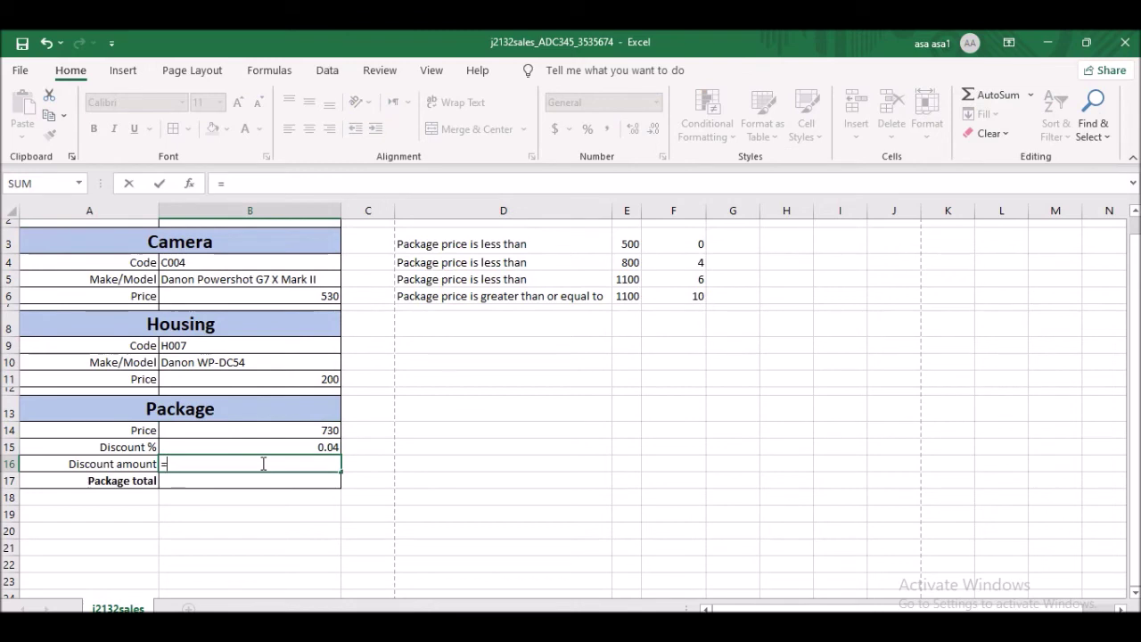
left_click(308, 429)
type("*")
left_click(303, 446)
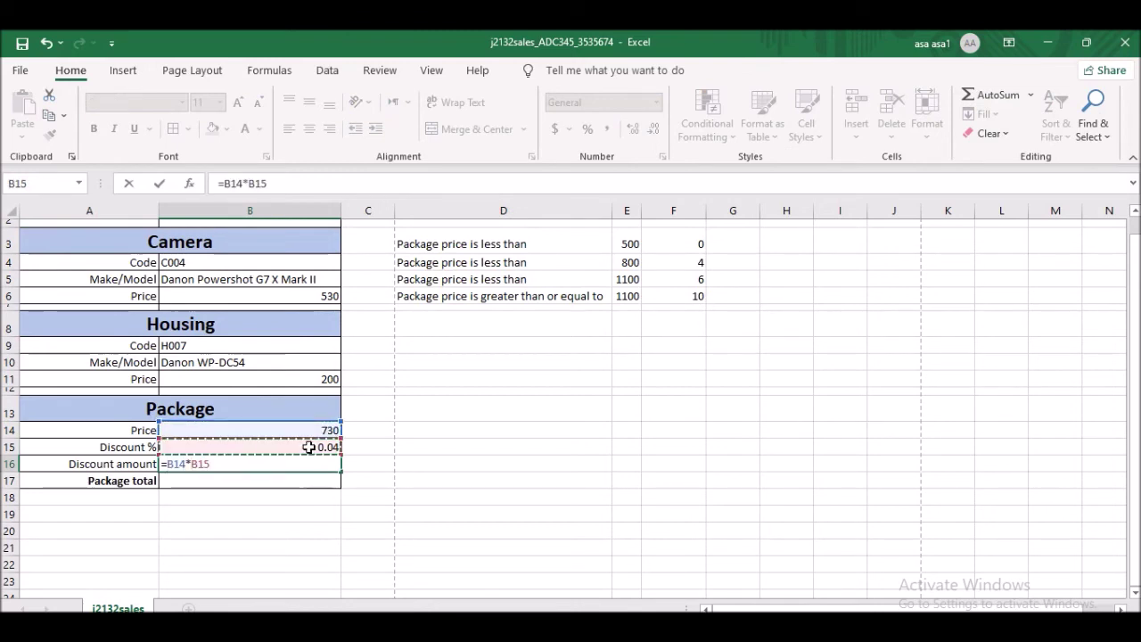
key("Return")
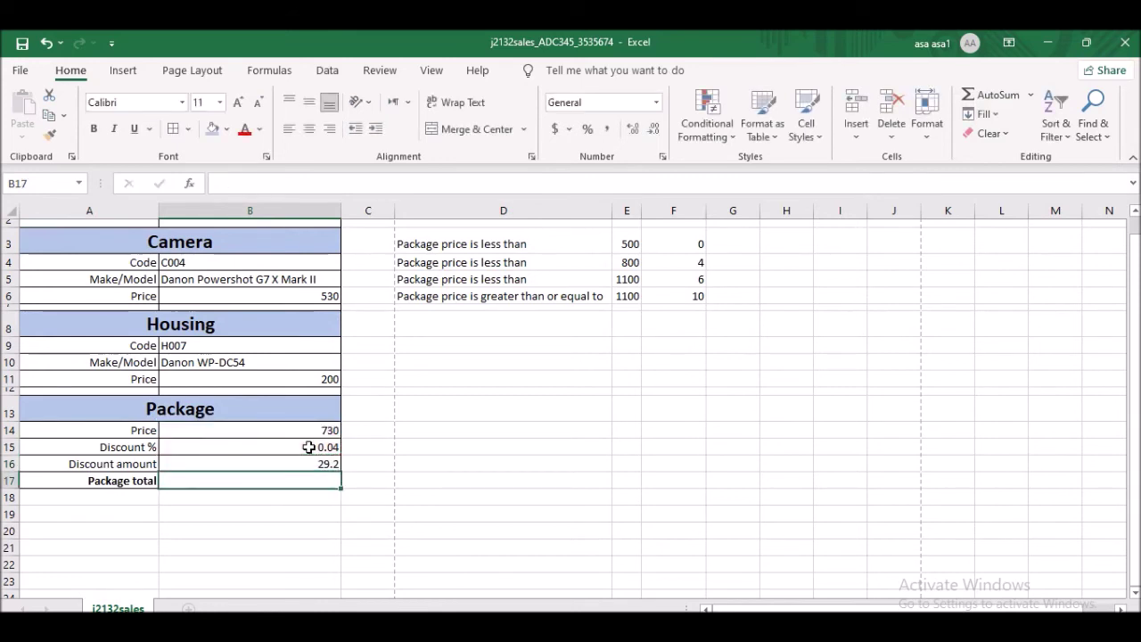
left_click(325, 461)
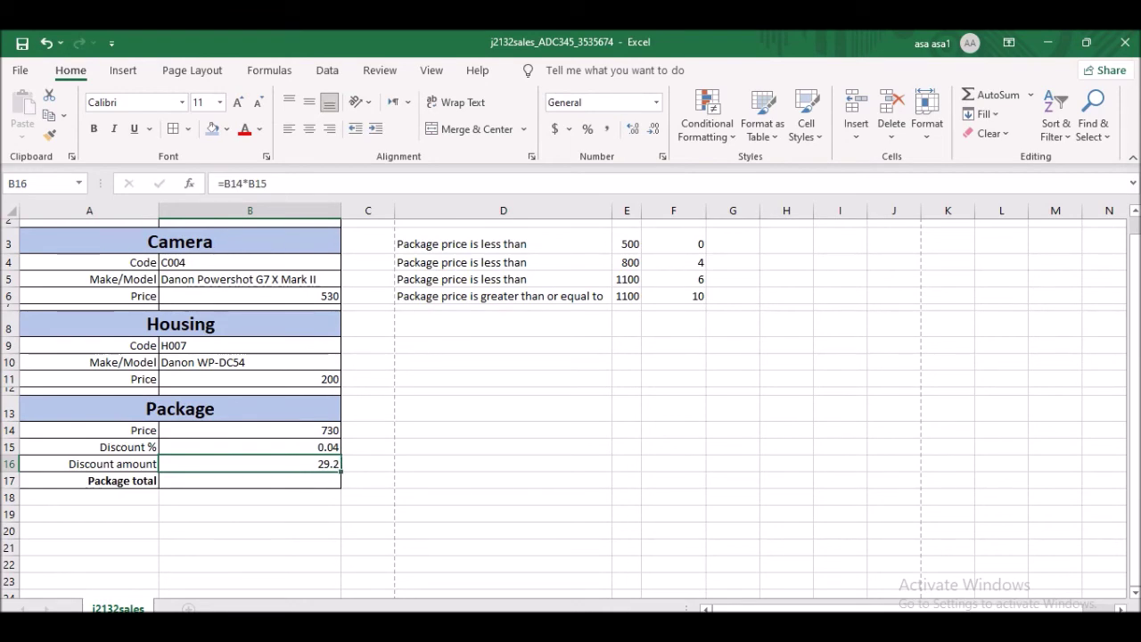
- Enter =B14-B16 in B17 for a package total of 700.8
key("alt+Tab")
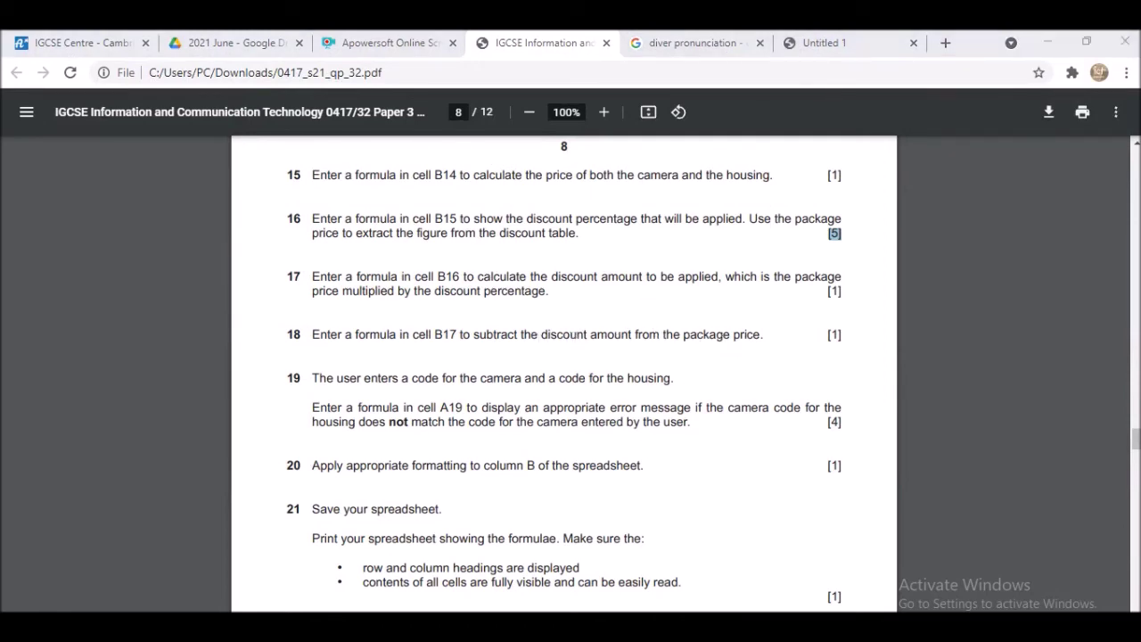
key("alt+Tab")
left_click(298, 484)
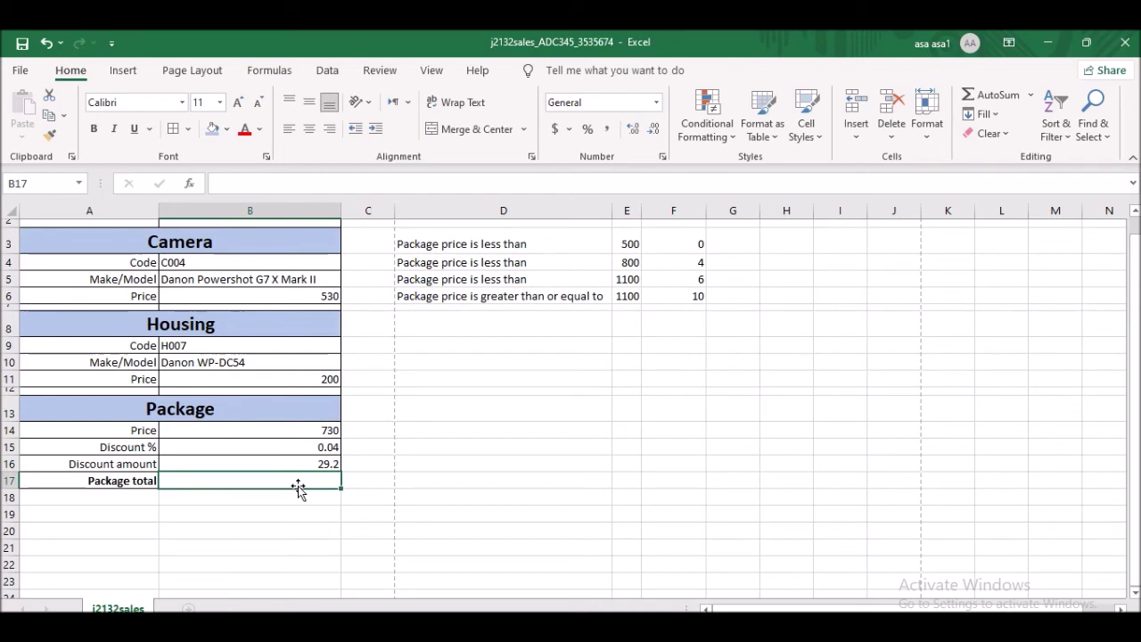
type("=")
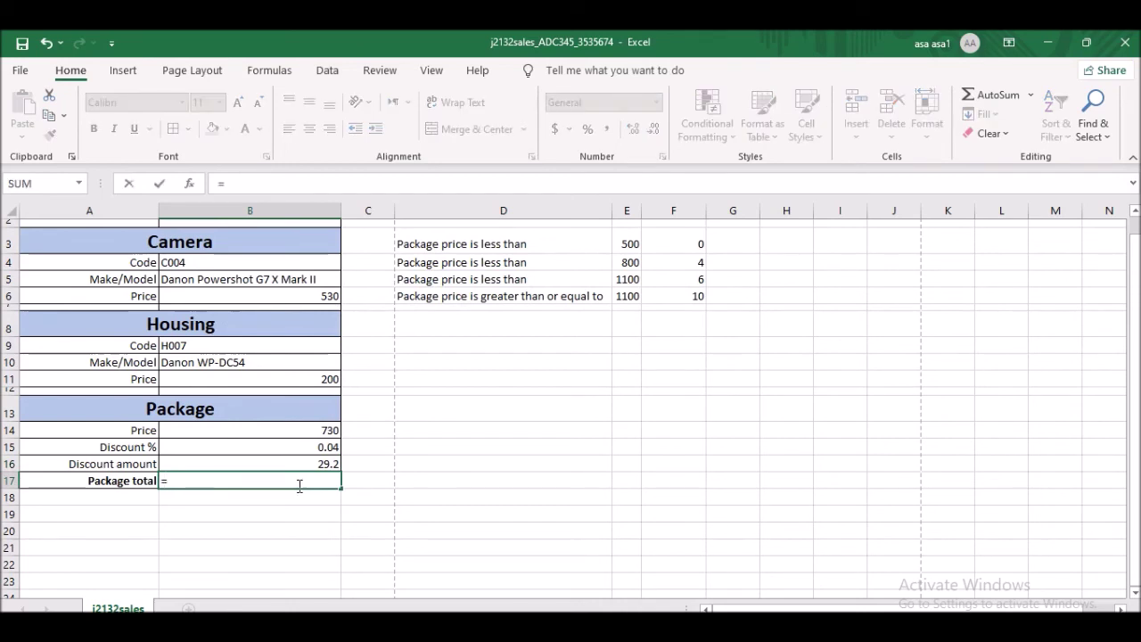
left_click(324, 378)
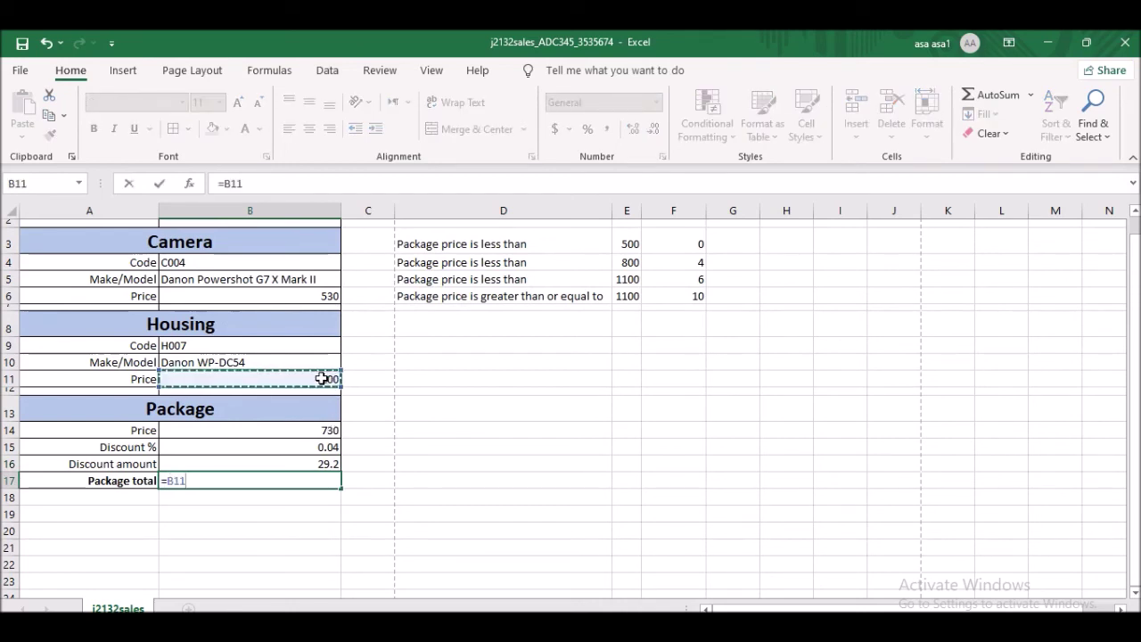
left_click(319, 430)
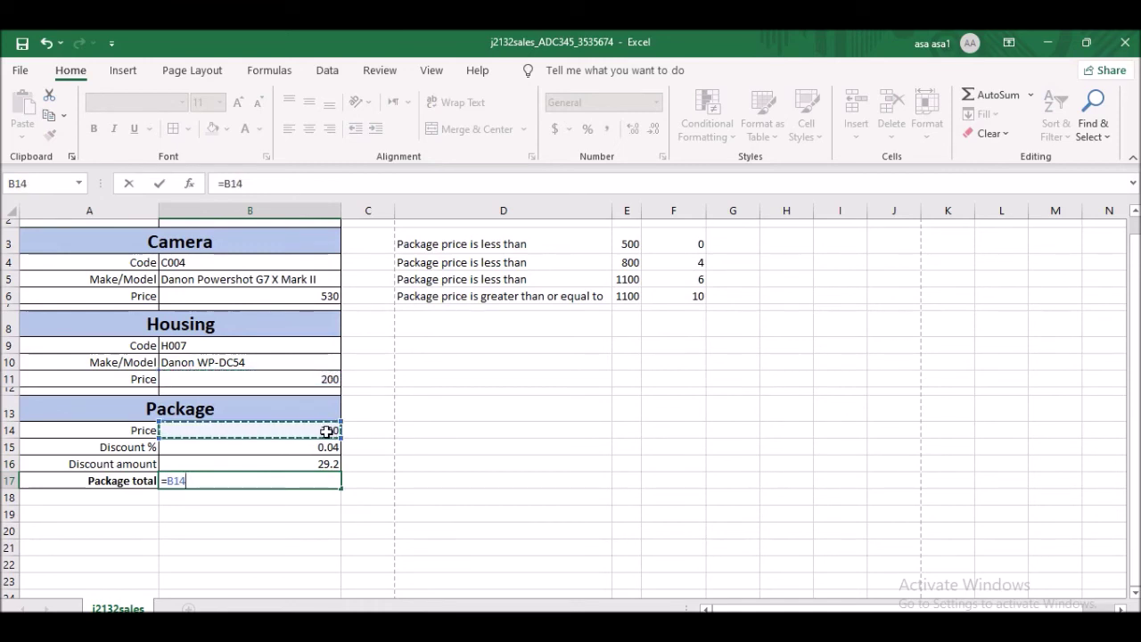
type("-")
left_click(323, 463)
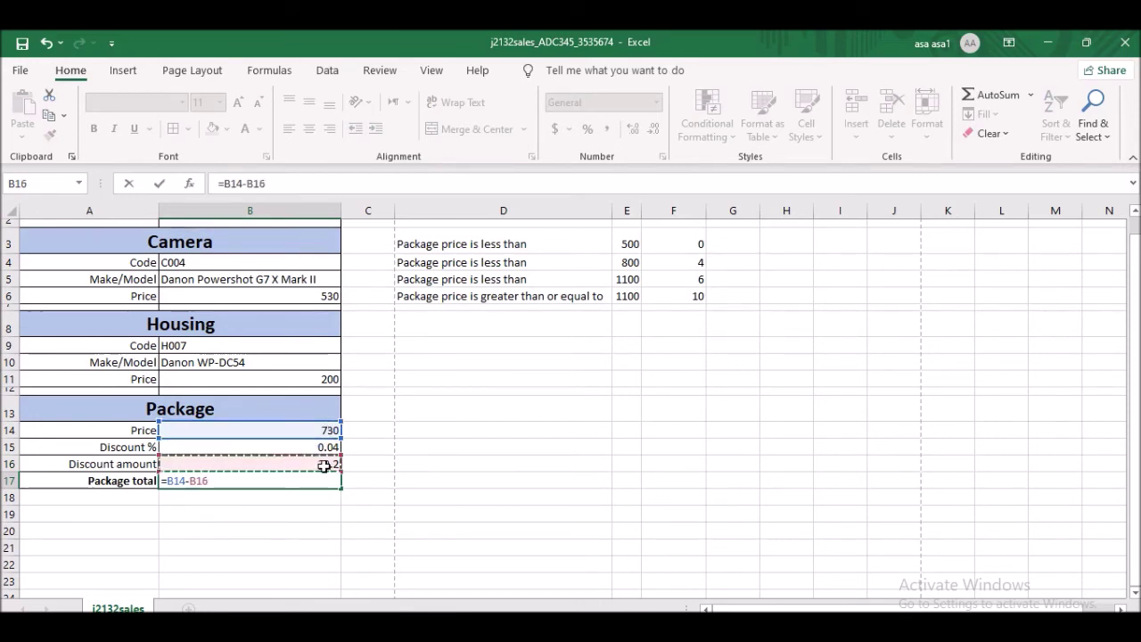
key("Return")
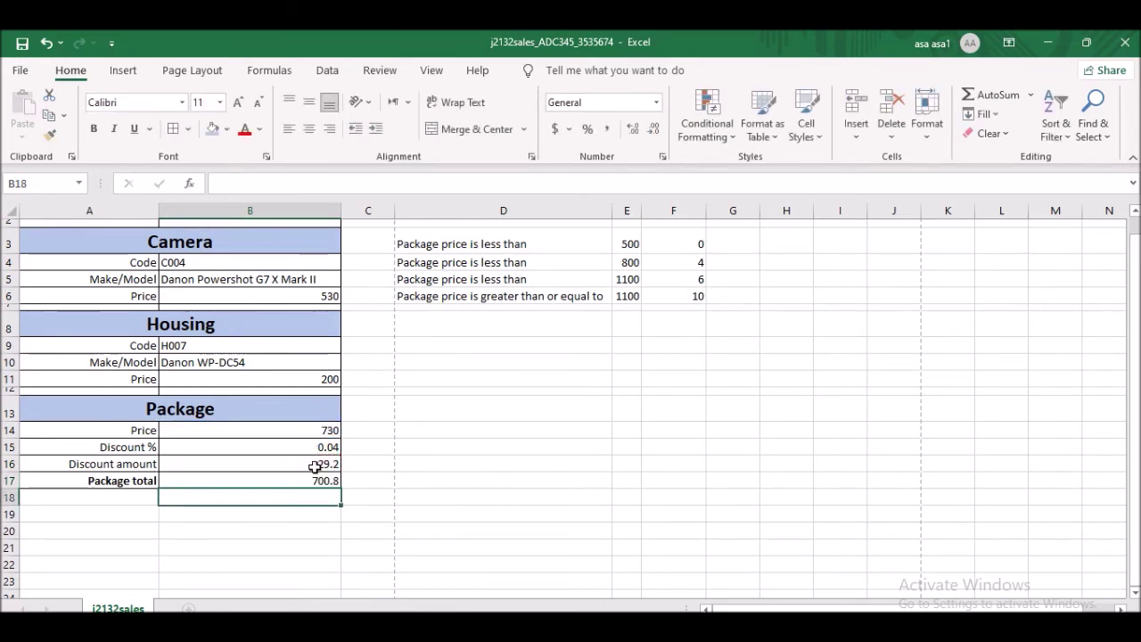
left_click(318, 482)
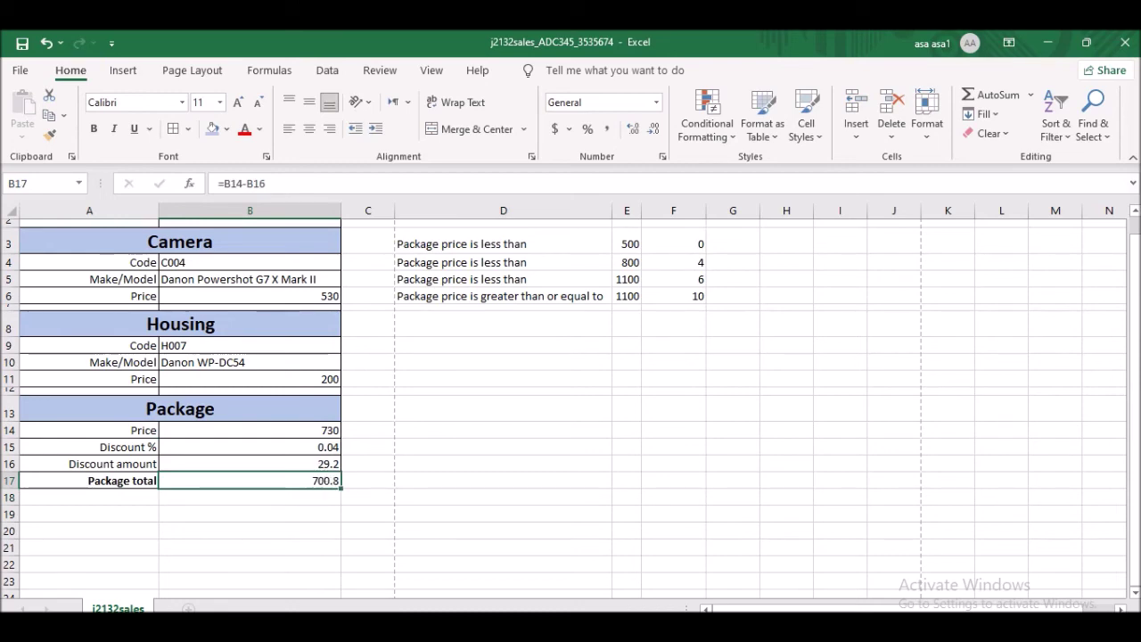
- Read question 19 about A19's code-mismatch message in the exam PDF, then return to Excel
key("alt+Tab")
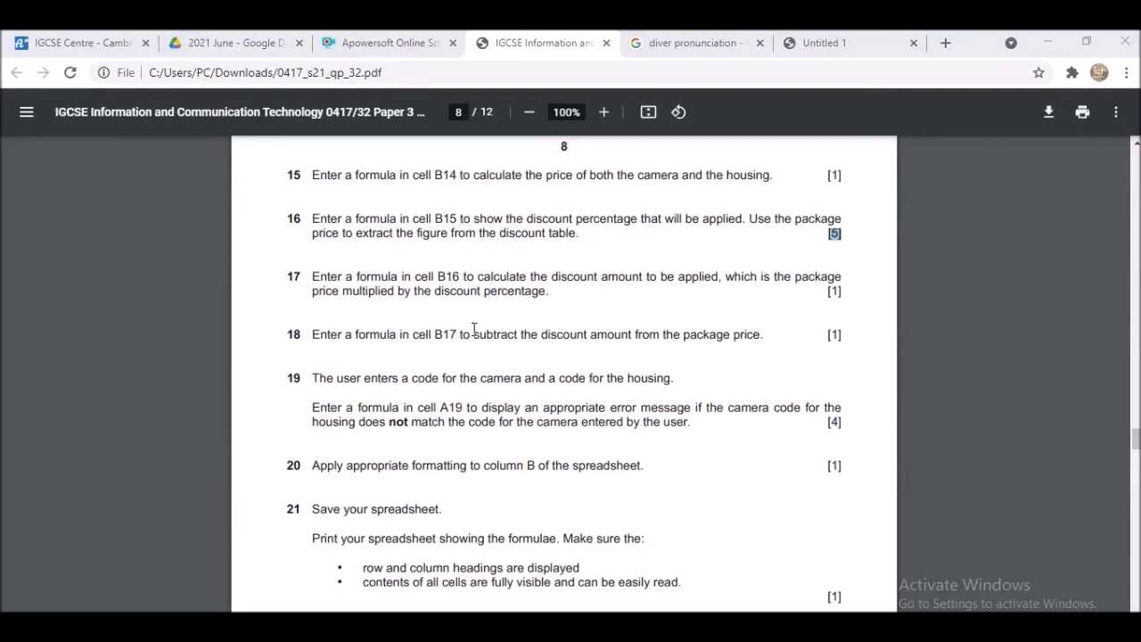
scroll(474, 329, "down", 2)
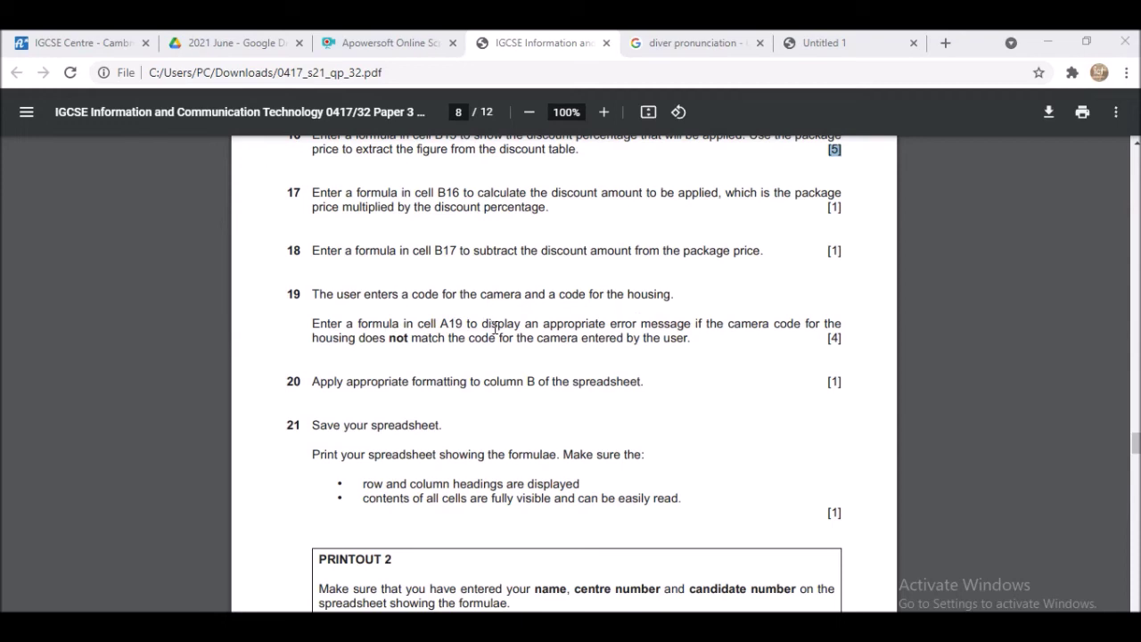
key("alt+Tab")
- Extend A19's formula to =if(B4 <> vlookup(B9, using camera code B4 and housing code B9
left_click(222, 262)
left_click(143, 520)
type("<>")
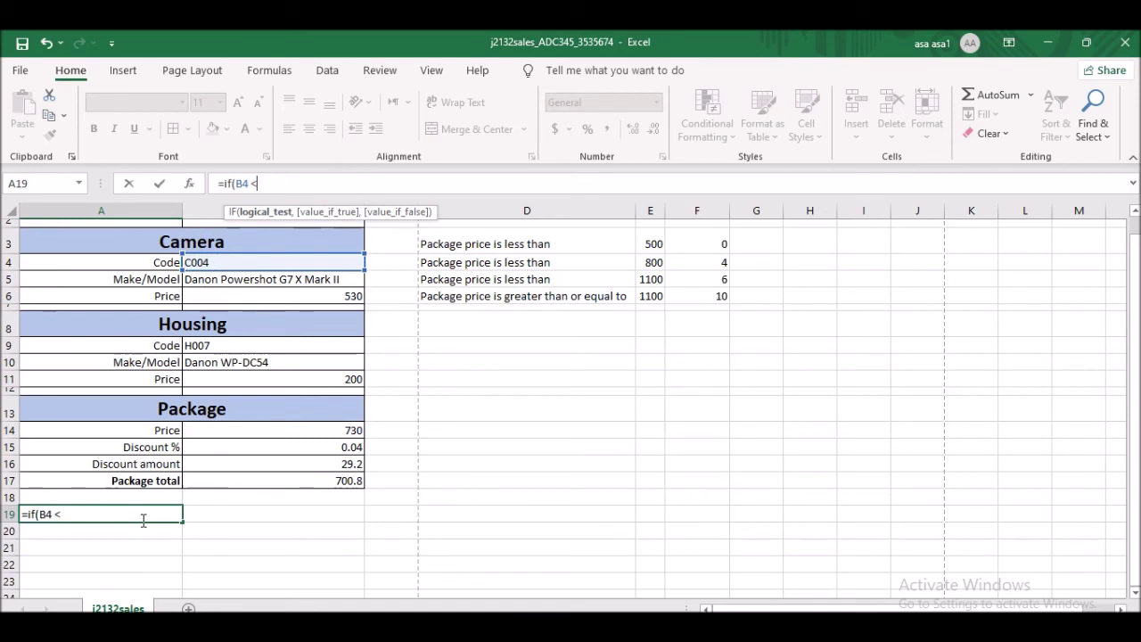
left_click(94, 513)
type("vl")
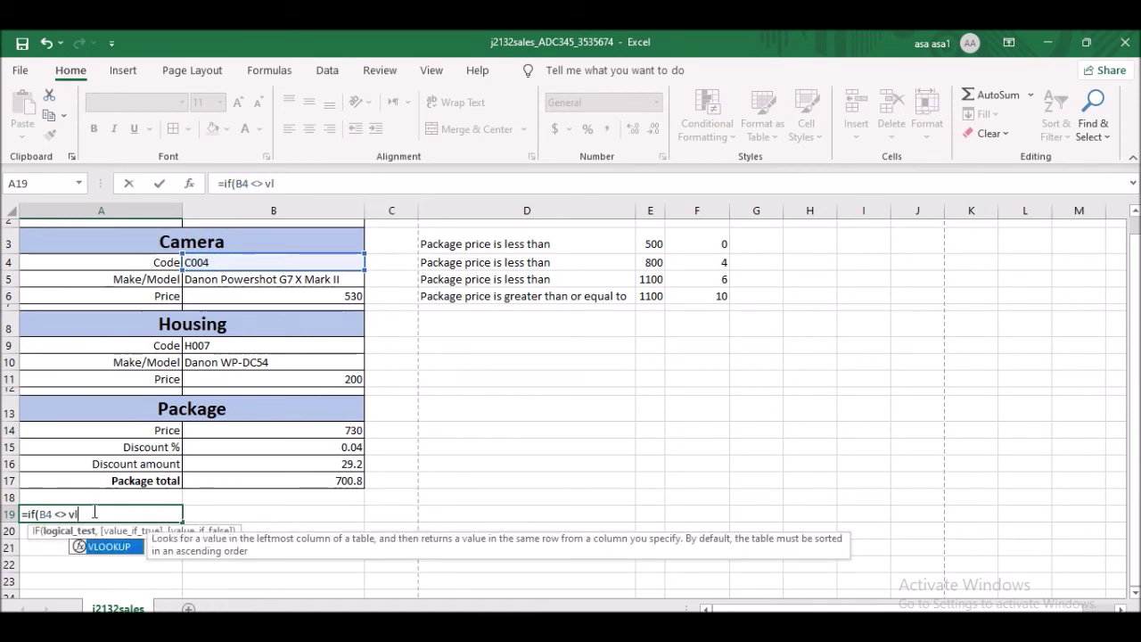
type("ook")
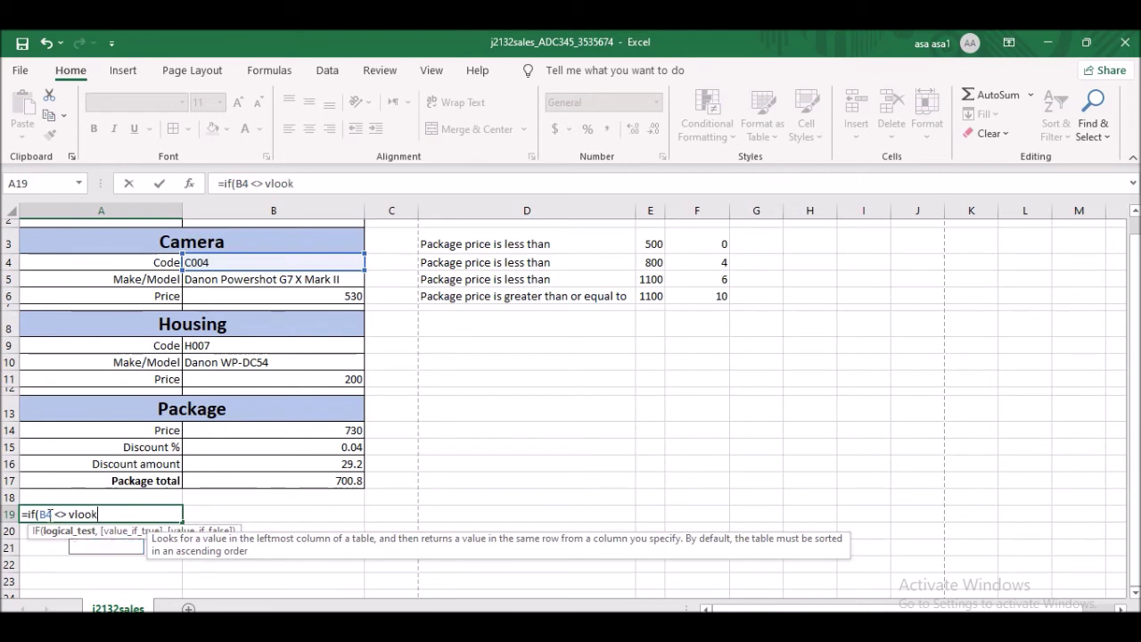
type("up(")
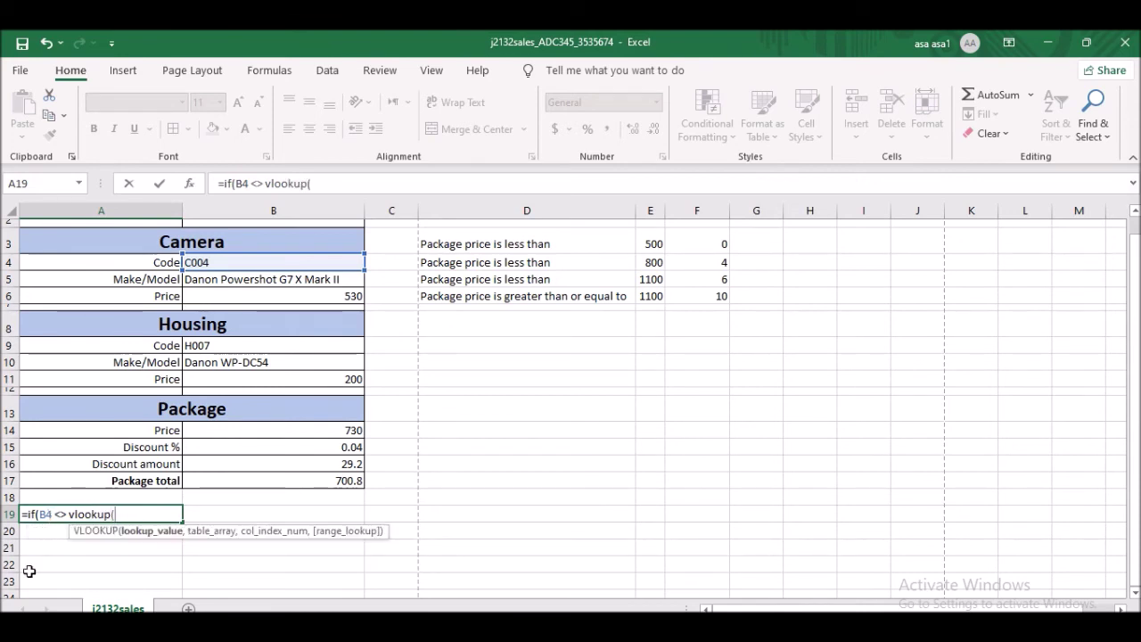
left_click(210, 347)
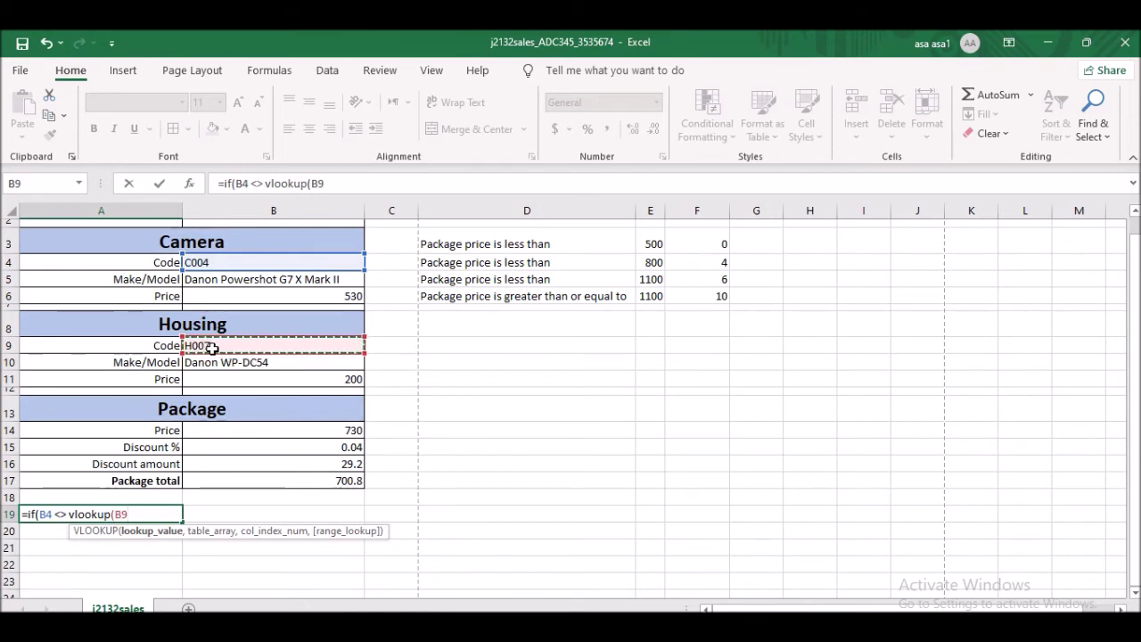
type(",")
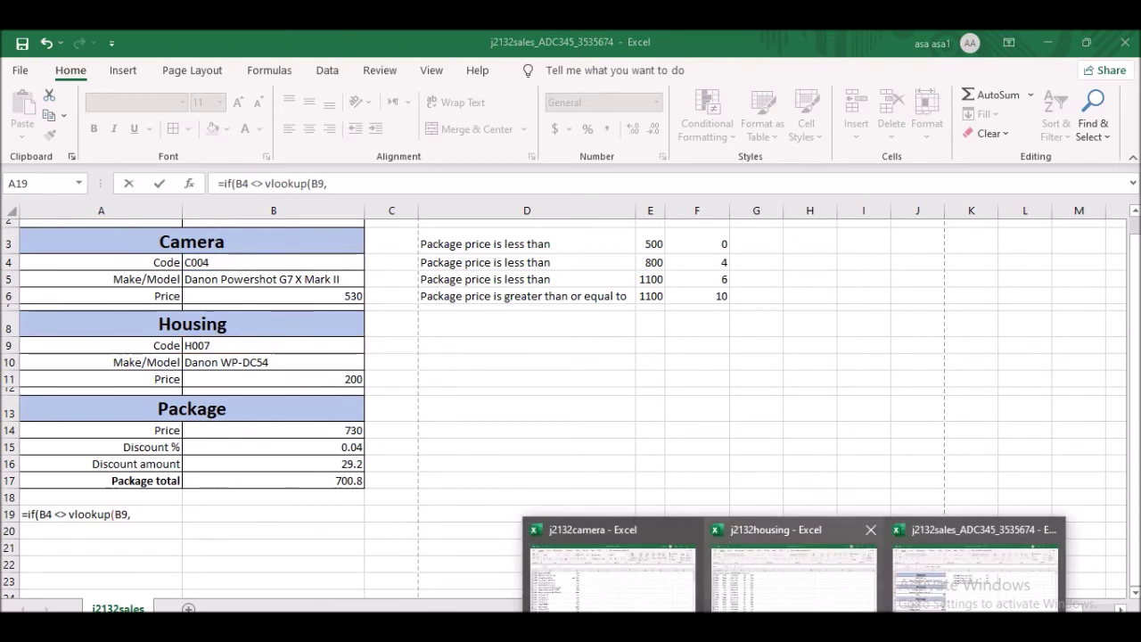
- Complete A19 with VLOOKUP range A2:B31 from j2132housing, column 2, FALSE, and message 'Sorry this does not match'
left_click(794, 592)
left_click_drag(32, 245, 113, 441)
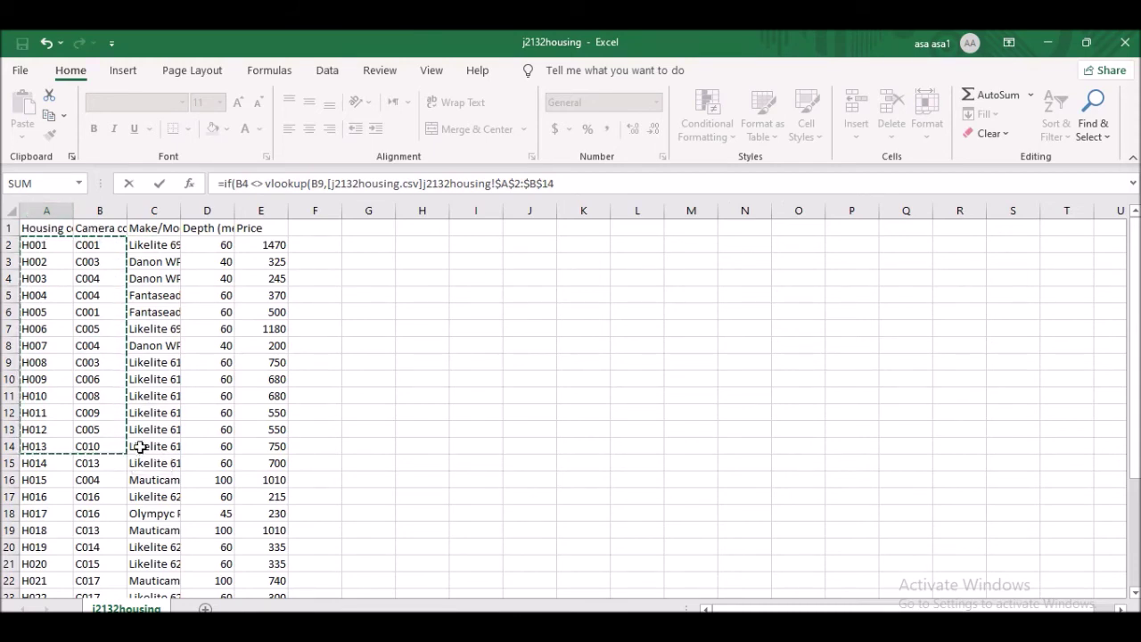
left_click_drag(38, 248, 100, 548)
scroll(86, 323, "up", 4)
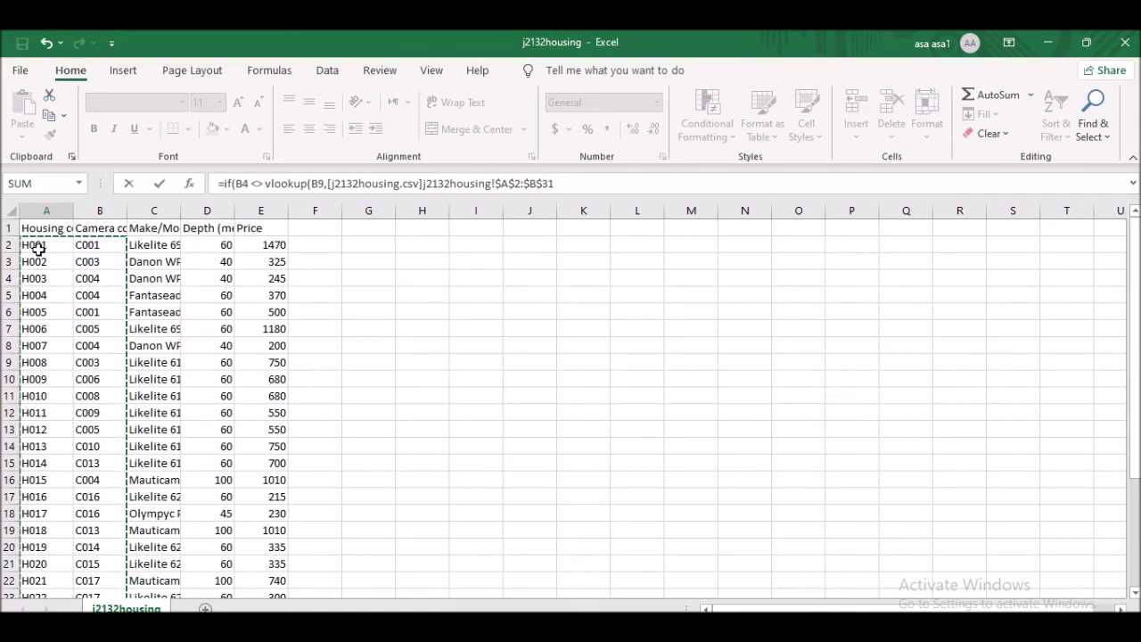
left_click(562, 182)
type(",")
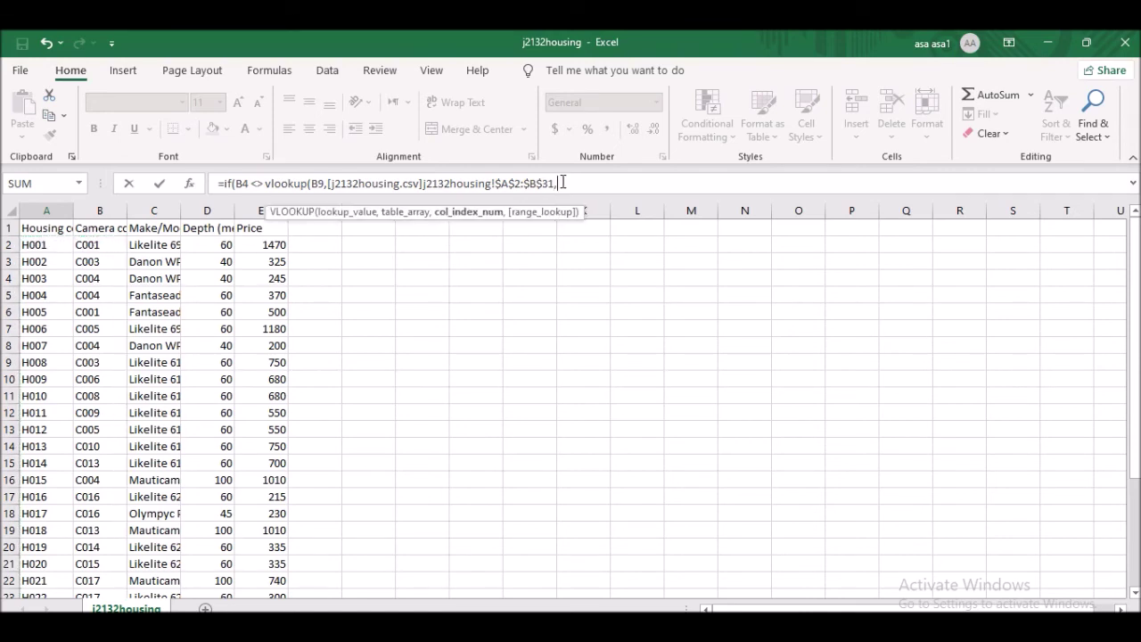
type(" 2,Fals")
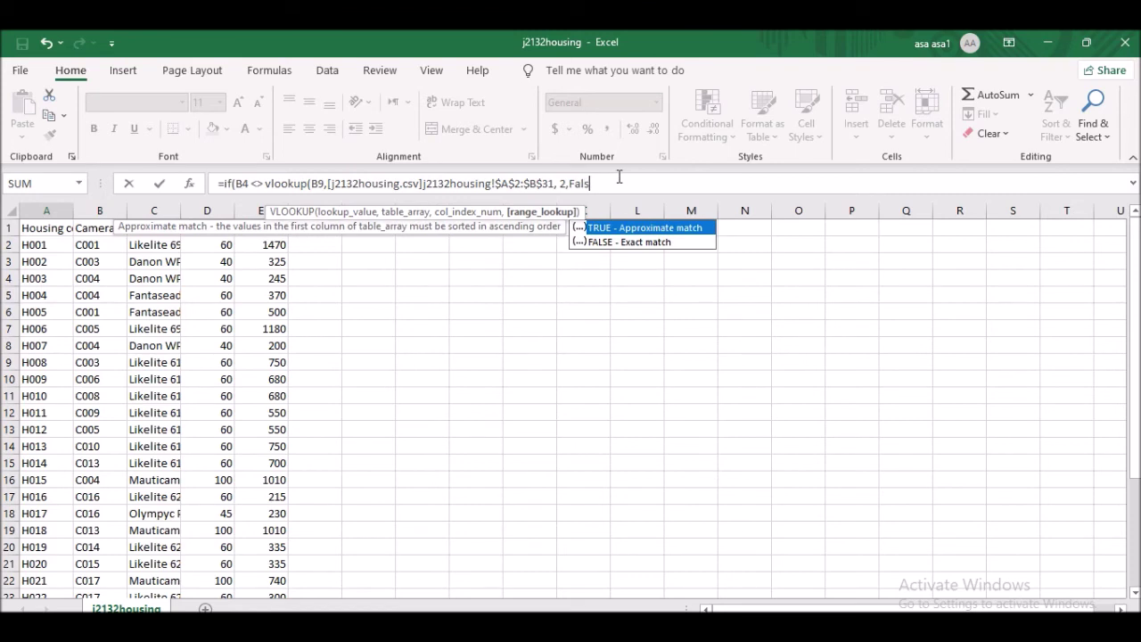
type("e)")
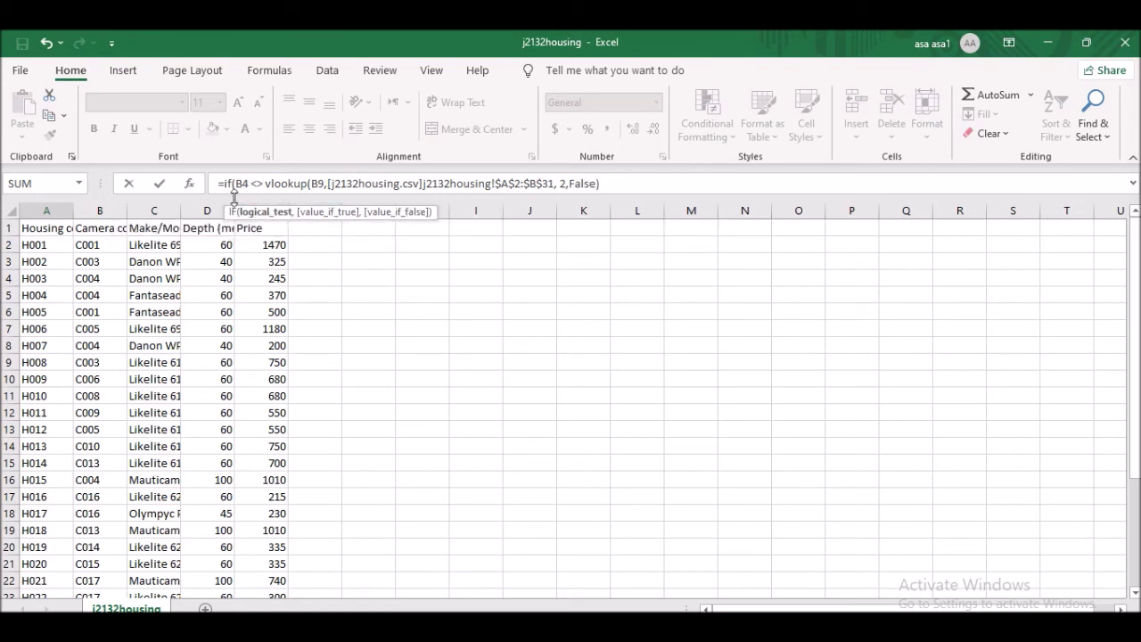
type(",\"Sorry this does not match")
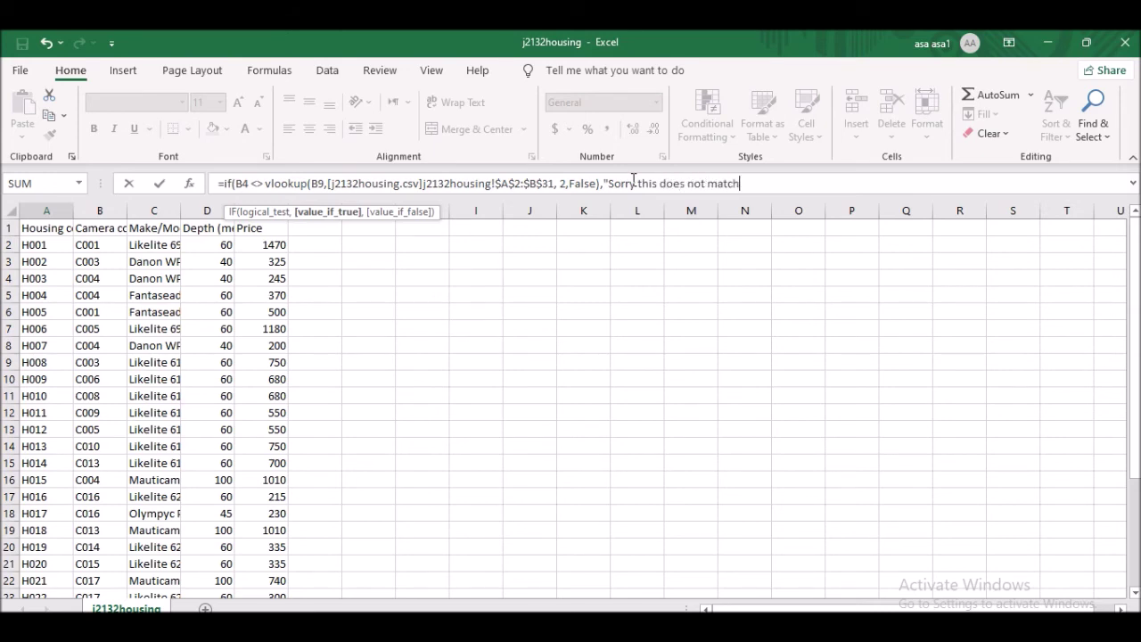
type(",")
type(")")
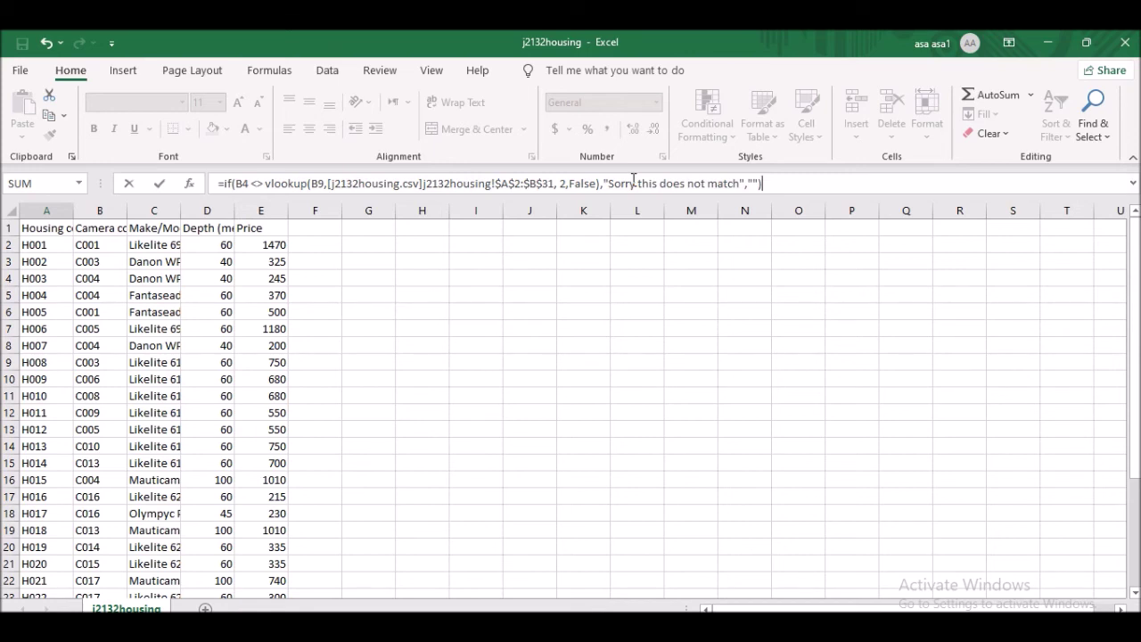
key("Return")
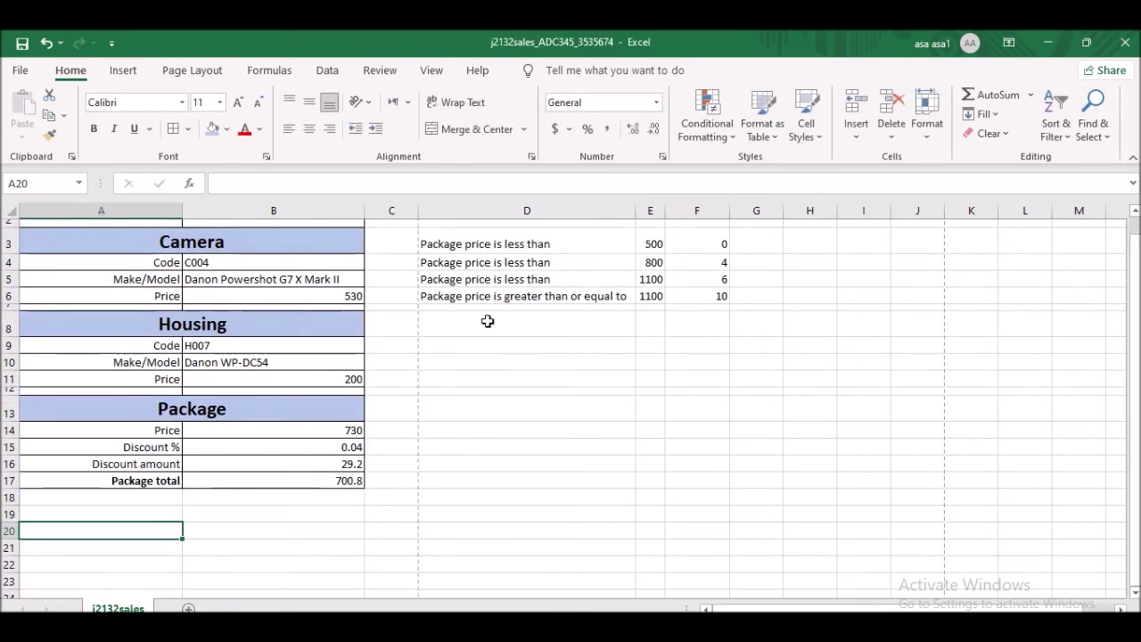
- Show question 19 in the exam PDF and highlight its wording
left_click(154, 502)
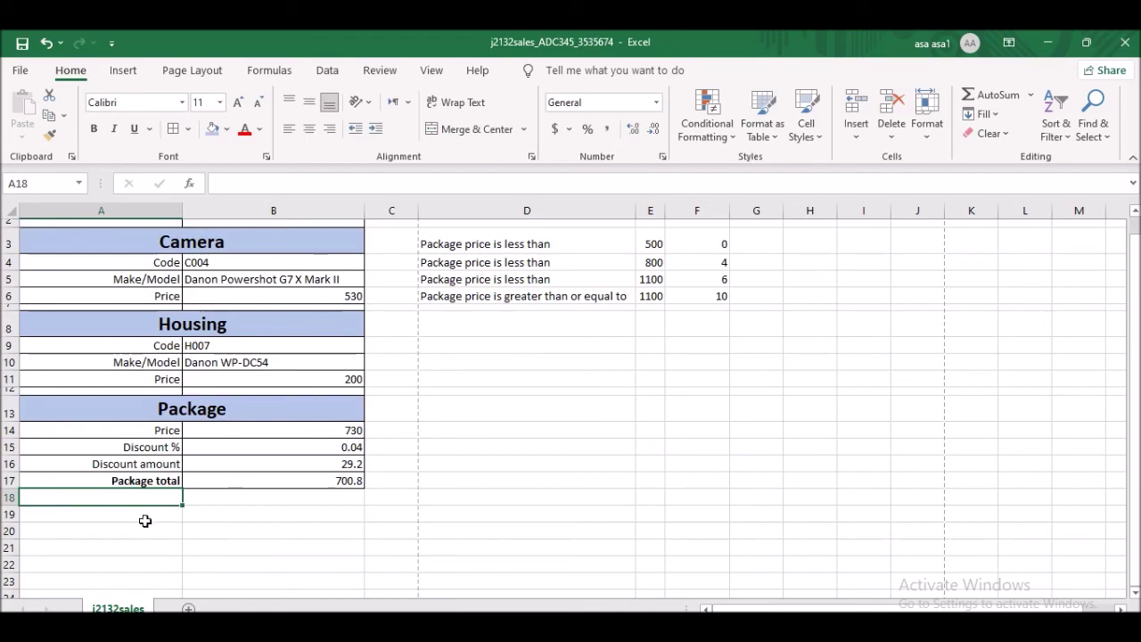
left_click(120, 529)
key("alt+Tab")
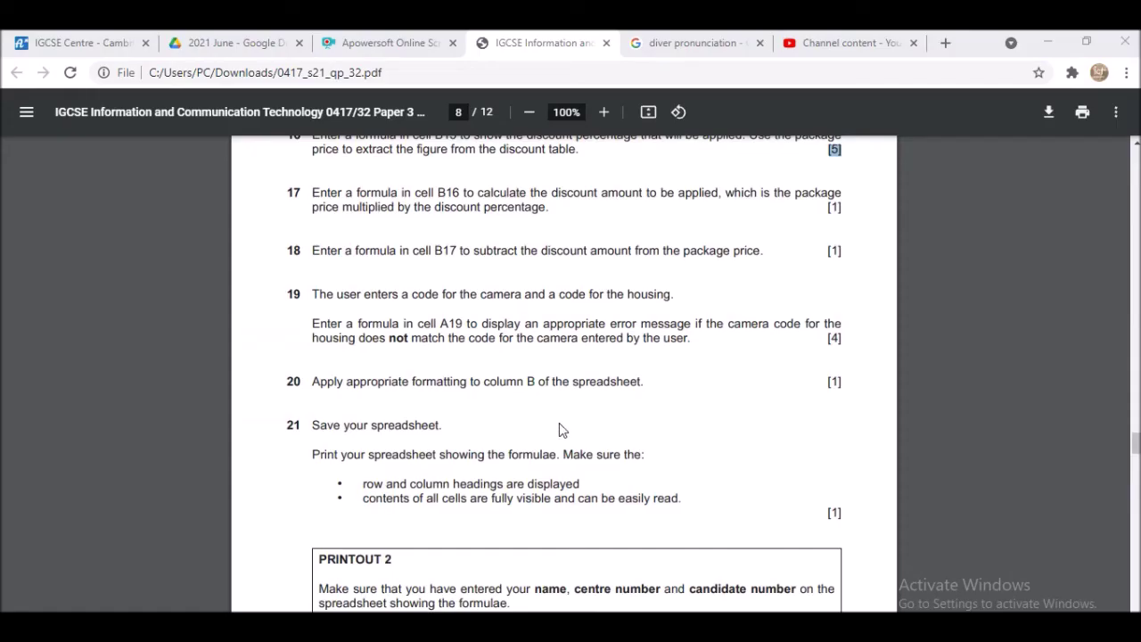
scroll(405, 284, "down", 1)
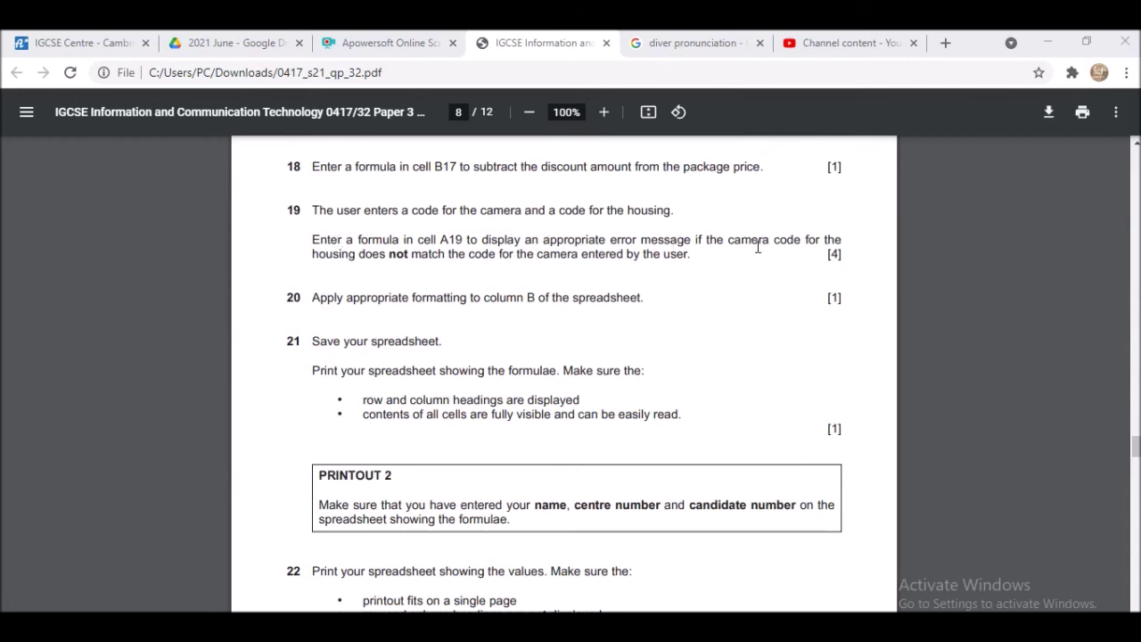
left_click_drag(694, 257, 334, 242)
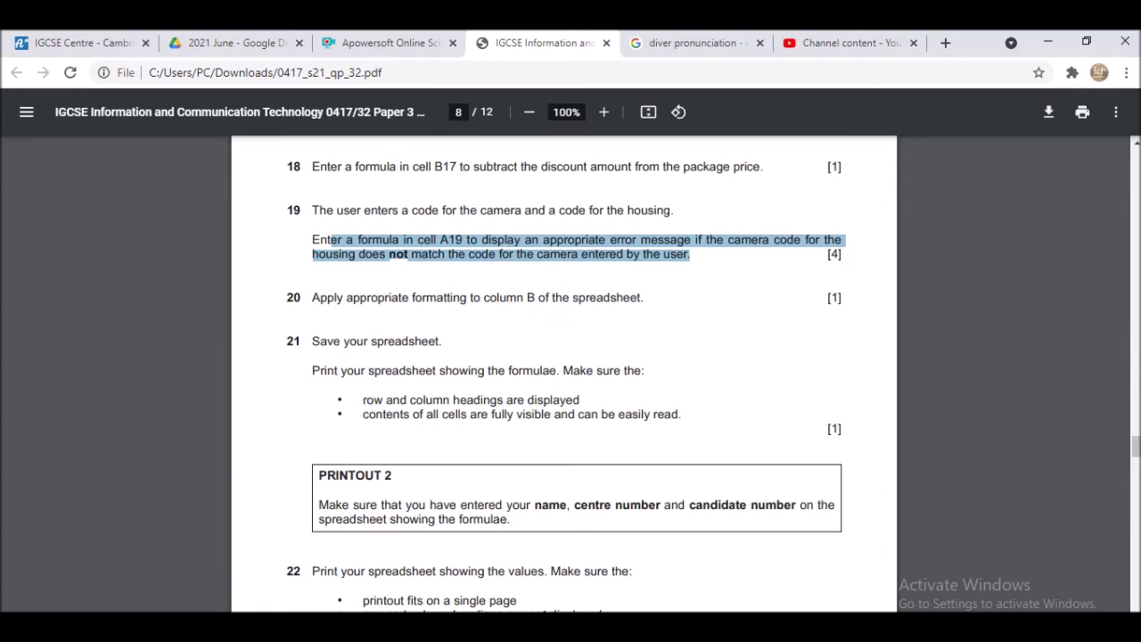
mouse_move(794, 628)
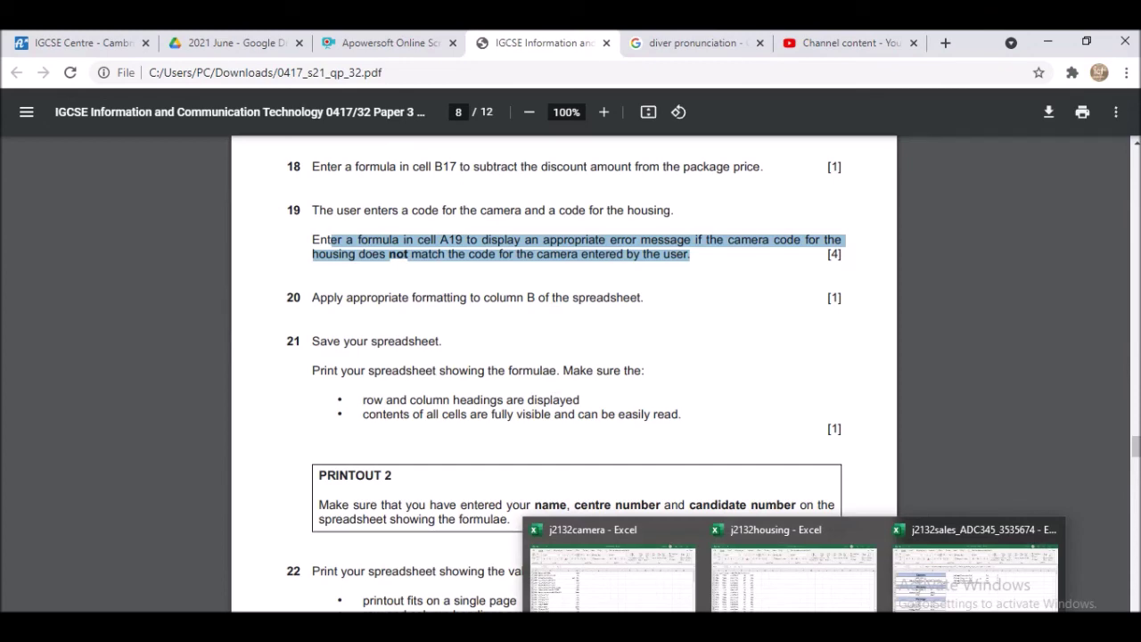
- Back in j2132sales, try test code C004 in housing code cell B9
left_click(989, 580)
scroll(369, 365, "up", 1)
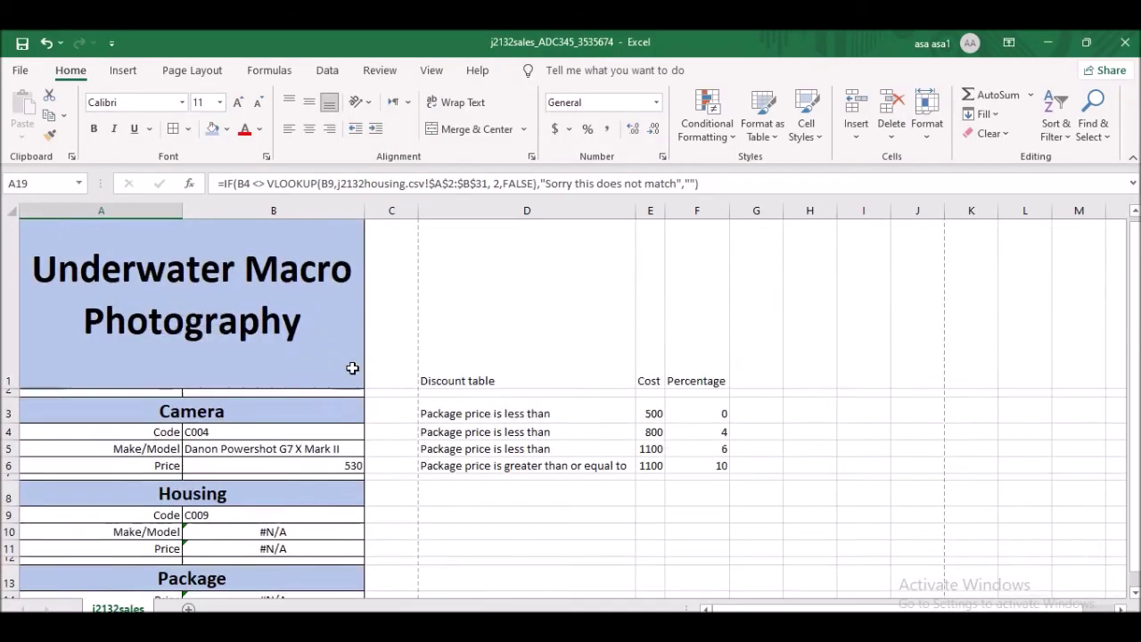
scroll(346, 358, "down", 1)
scroll(280, 318, "up", 1)
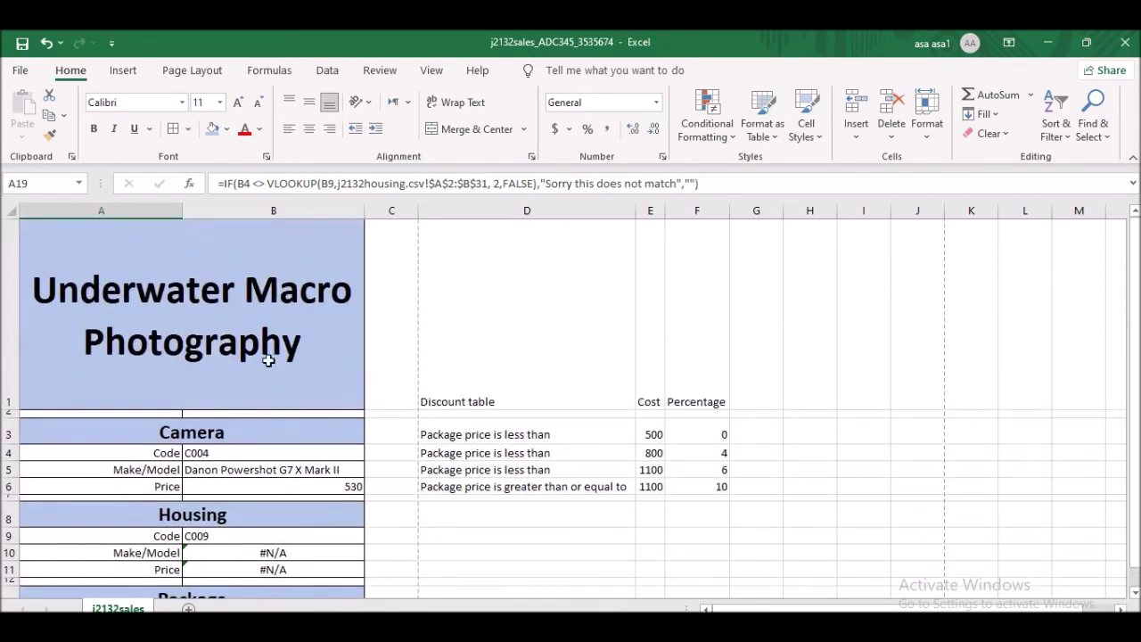
left_click(242, 452)
scroll(296, 412, "down", 1)
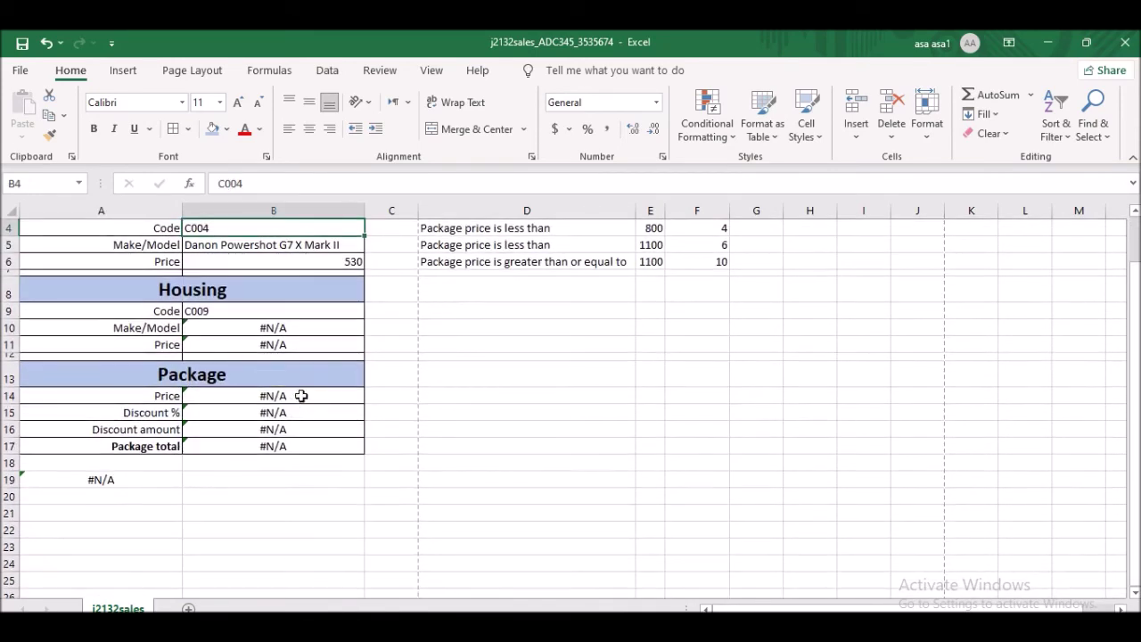
left_click(341, 260)
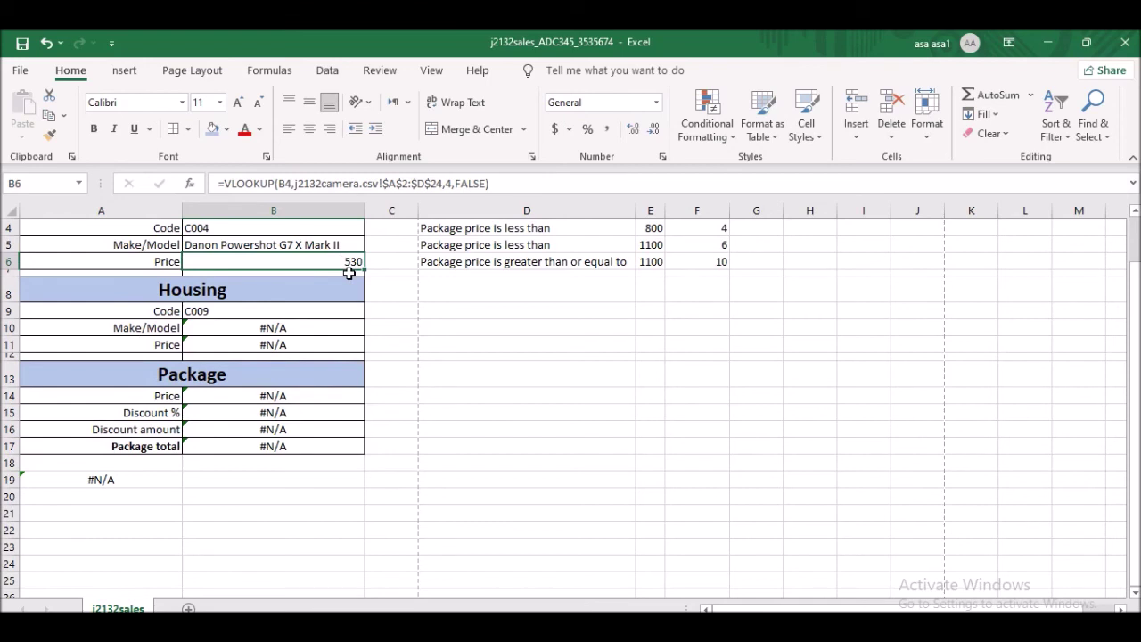
left_click(248, 312)
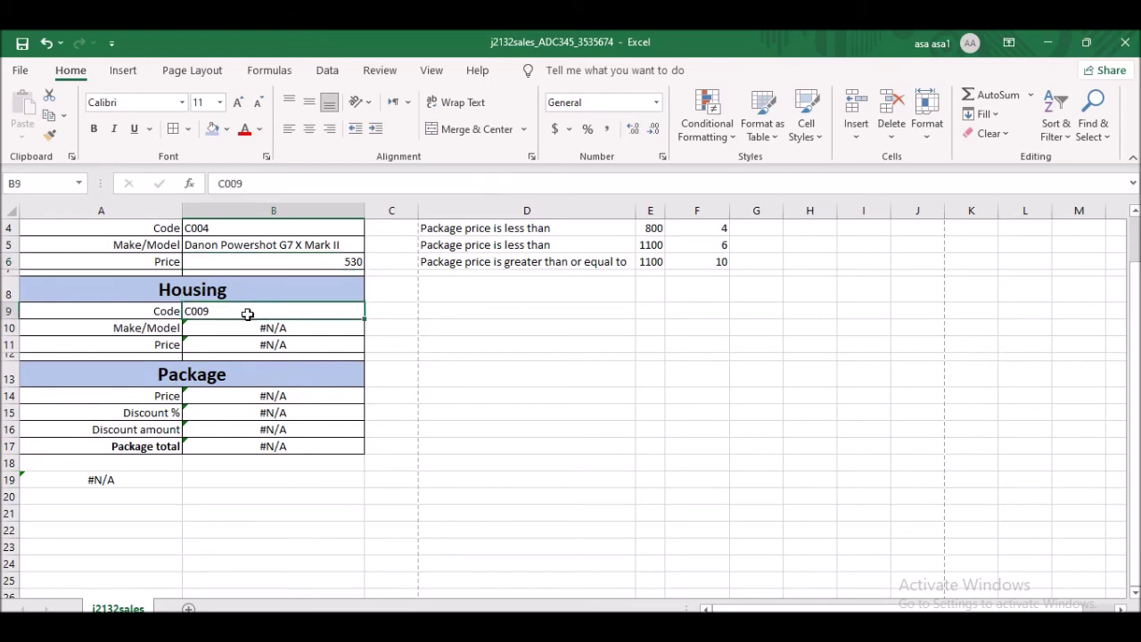
type("C00")
left_click(491, 390)
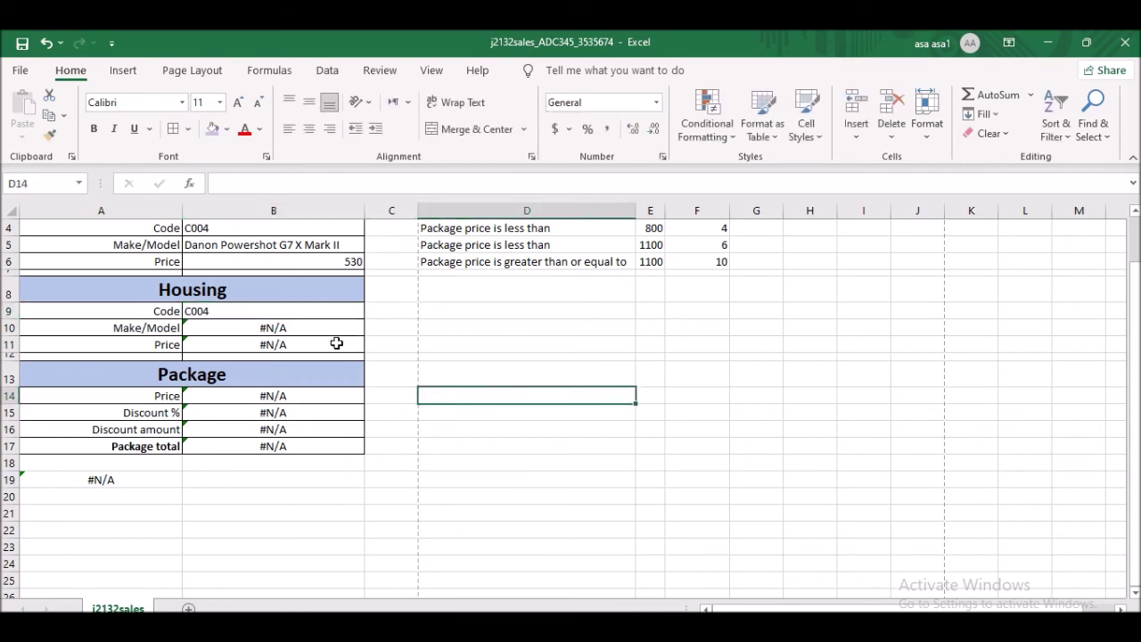
scroll(333, 339, "up", 2)
scroll(311, 404, "down", 2)
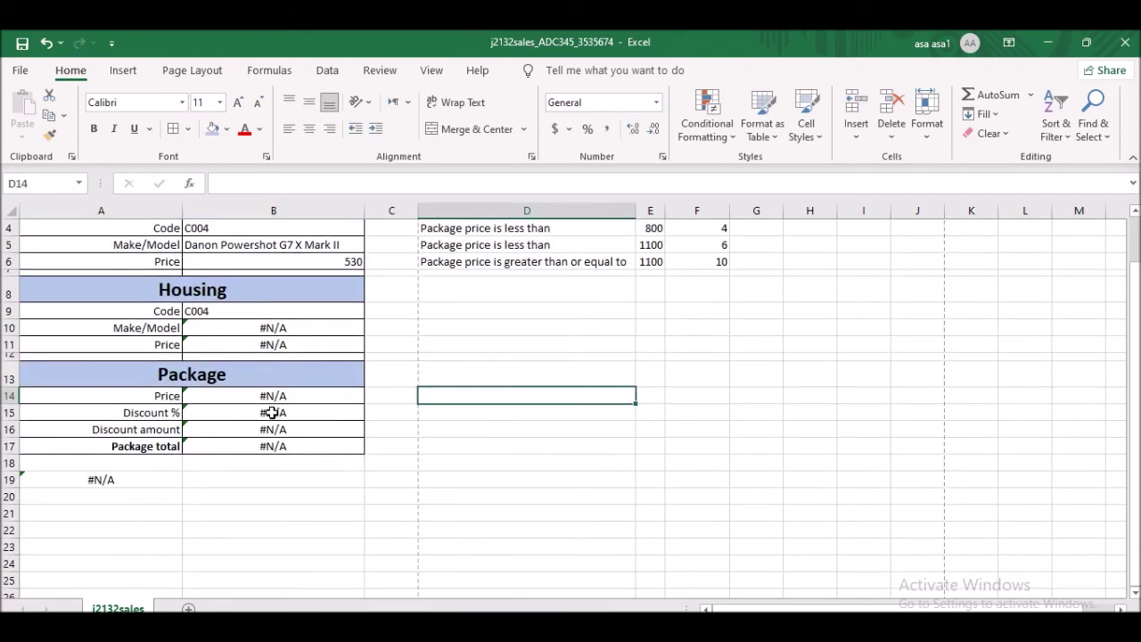
- Undo the test edits so B9 holds housing code H007 again
left_click(218, 309)
scroll(236, 330, "up", 2)
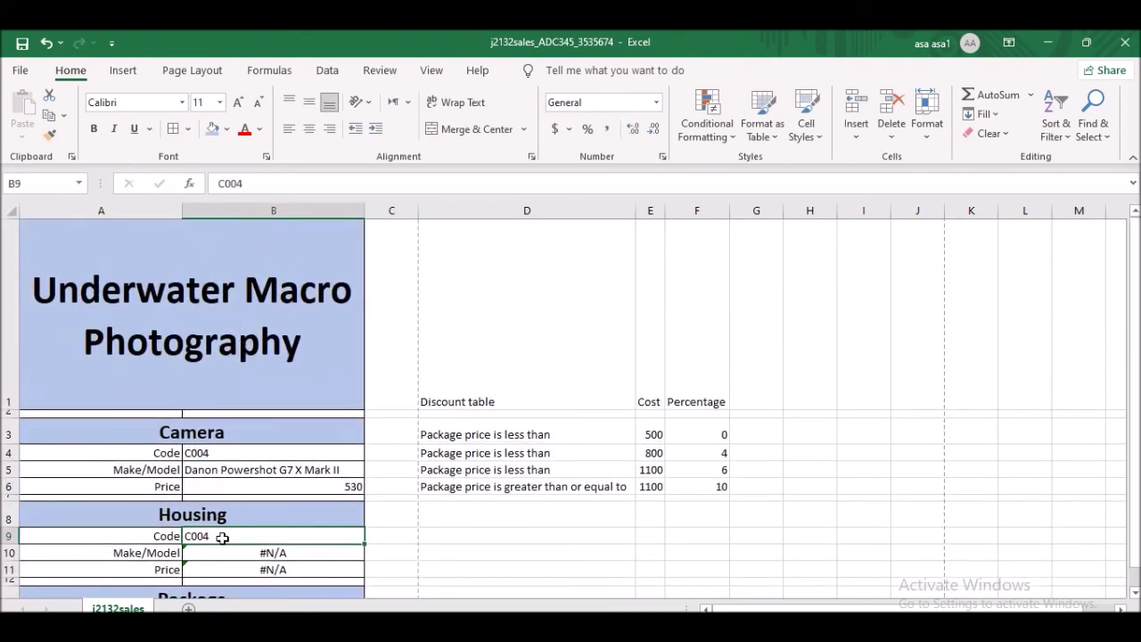
key("ctrl+z")
key("ctrl+z")
key("ctrl+z")
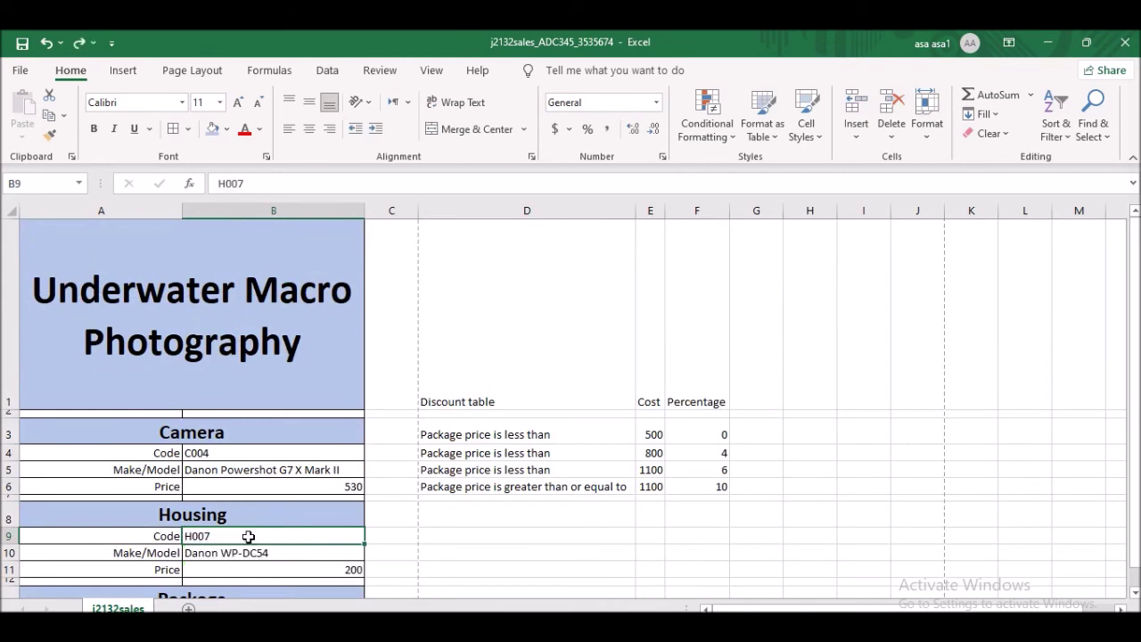
scroll(380, 522, "down", 2)
left_click(418, 493)
scroll(385, 420, "up", 2)
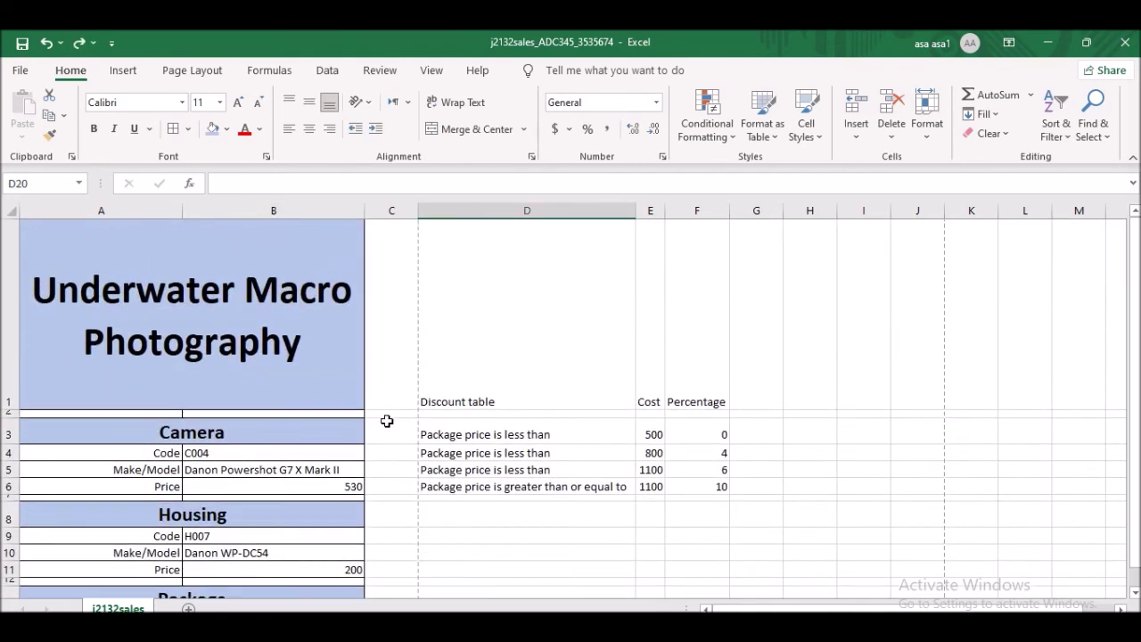
- Select the camera price B6 and housing price B11
left_click(346, 487)
scroll(379, 455, "down", 1)
left_click(334, 345, "ctrl")
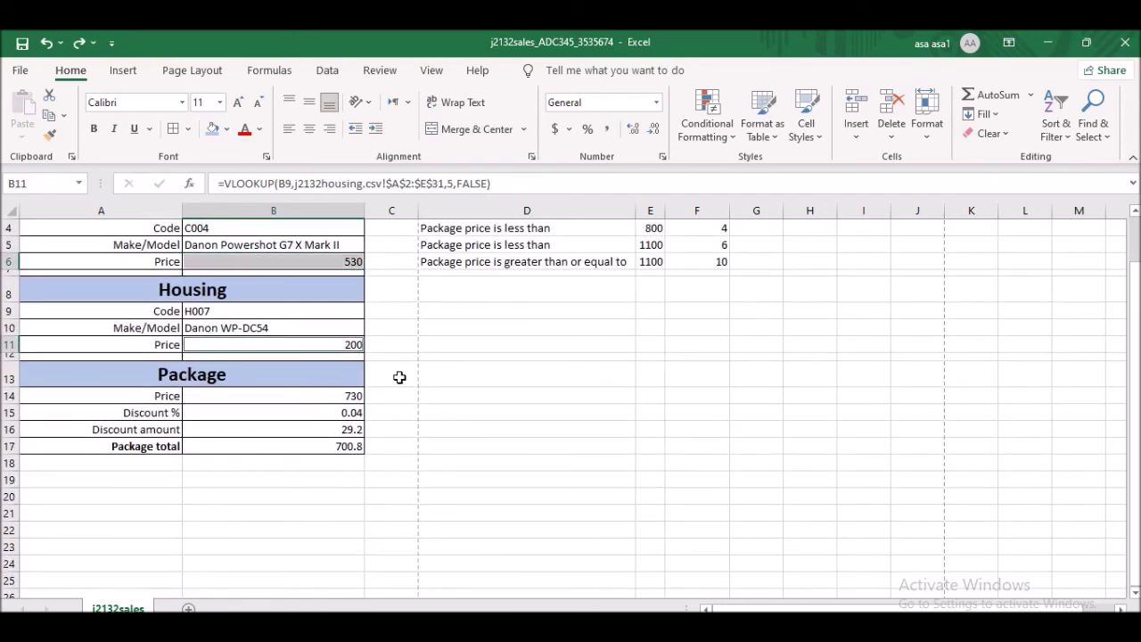
- Add package price B14, discount amount B16 and package total B17 to the selection
left_click(348, 395, "ctrl")
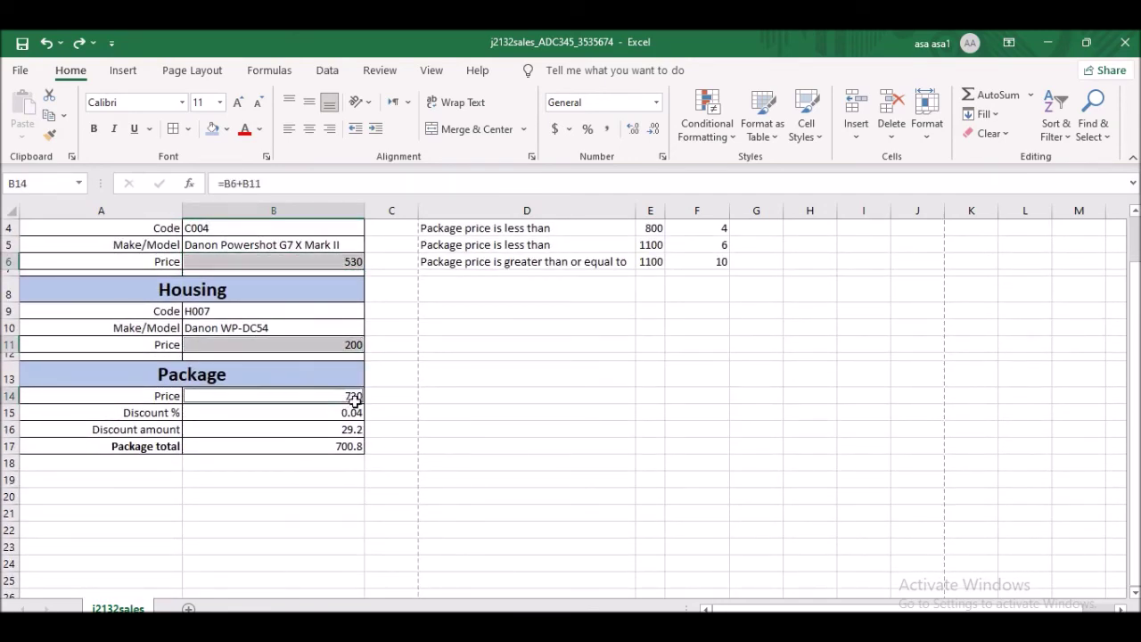
left_click(342, 430, "ctrl")
left_click(354, 447, "ctrl")
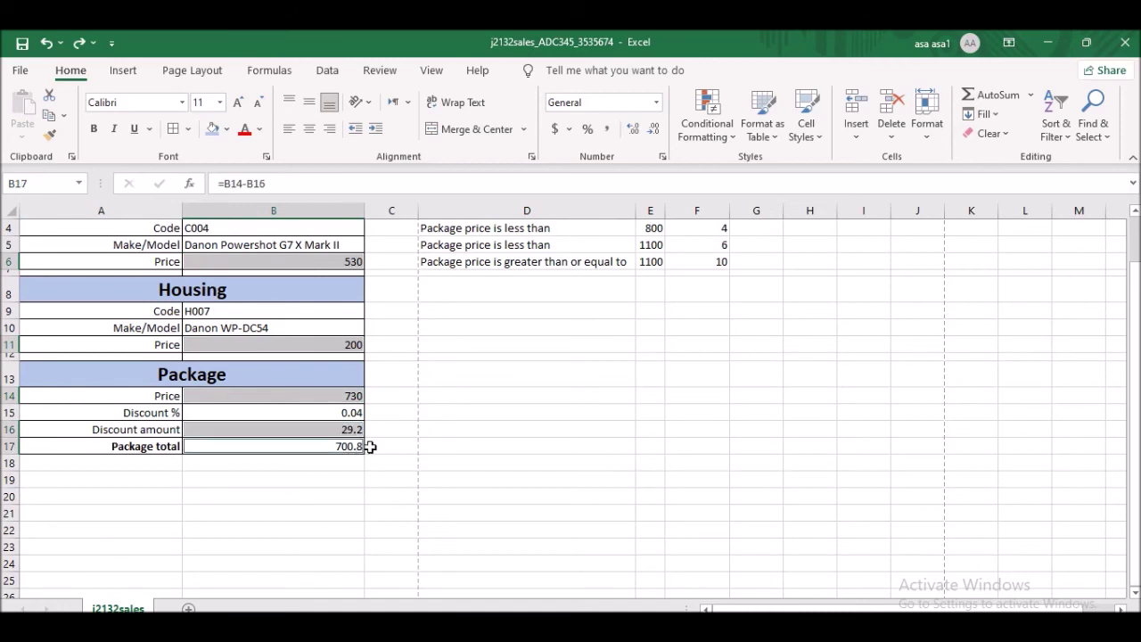
- Browse the accounting currency symbols in Format Cells, then cancel without changes
left_click(569, 129)
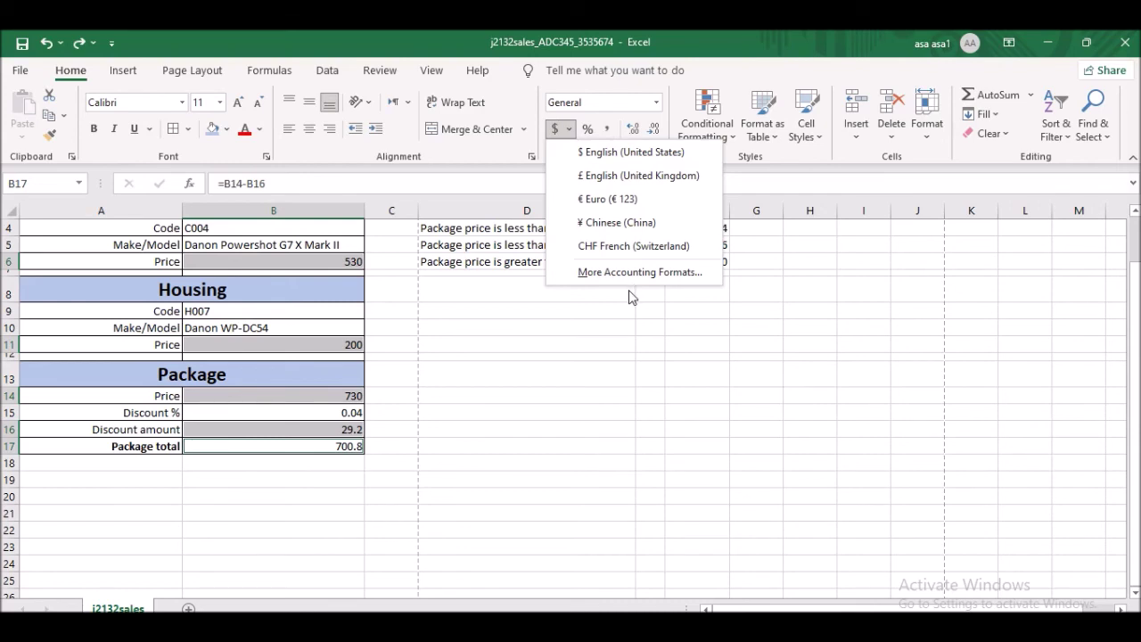
left_click(662, 280)
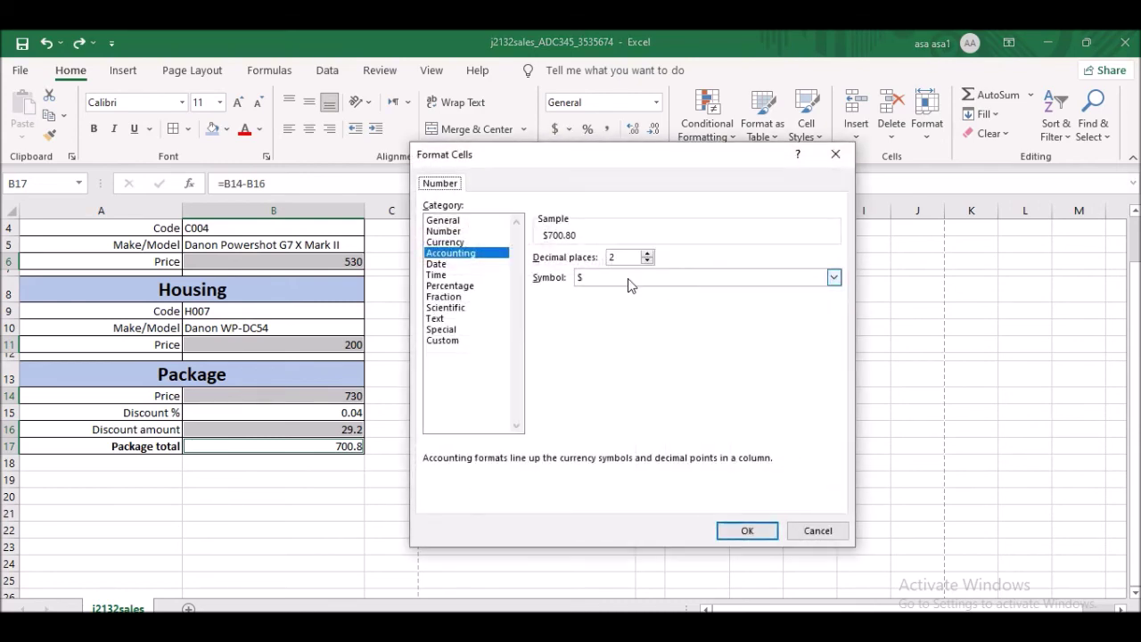
left_click(634, 281)
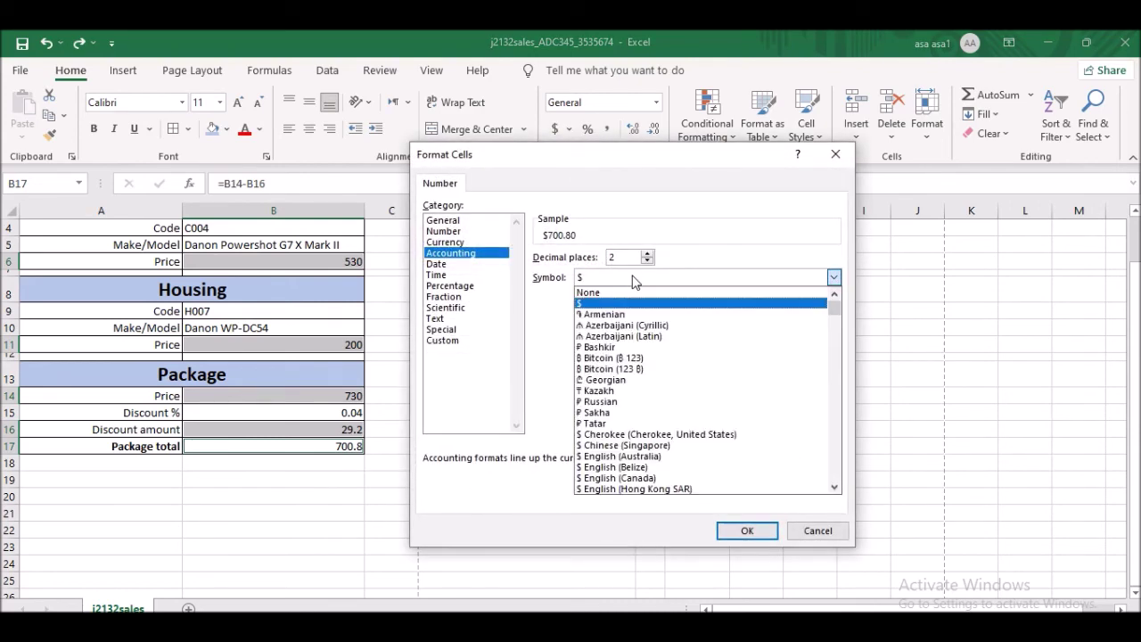
scroll(776, 361, "down", 10)
scroll(775, 361, "down", 15)
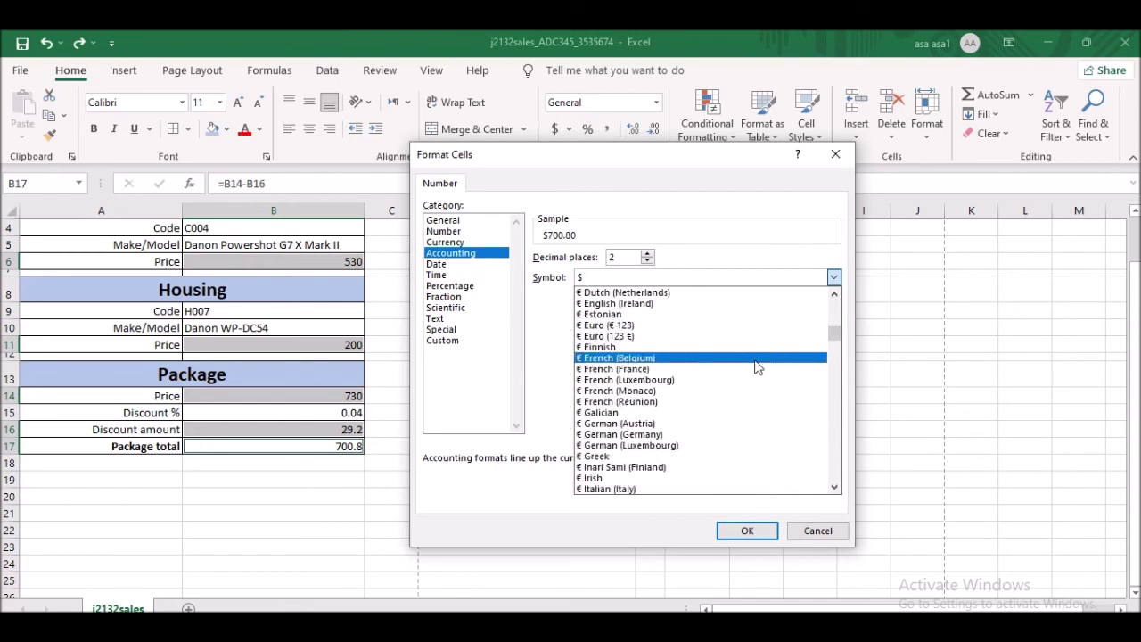
scroll(756, 368, "down", 15)
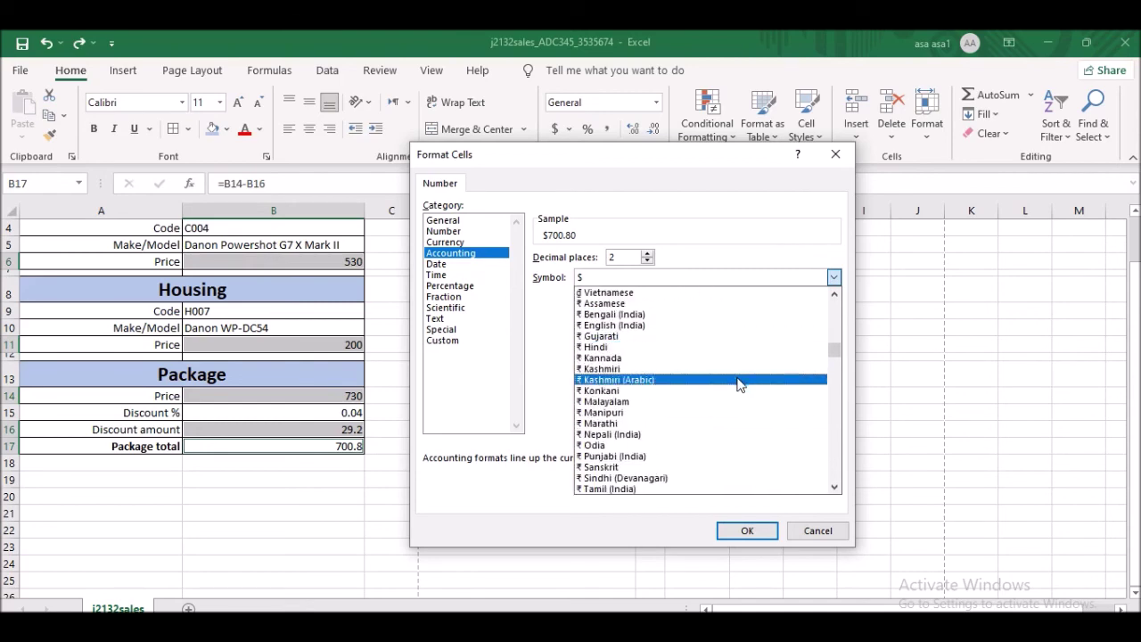
scroll(739, 383, "down", 4)
scroll(737, 385, "up", 1)
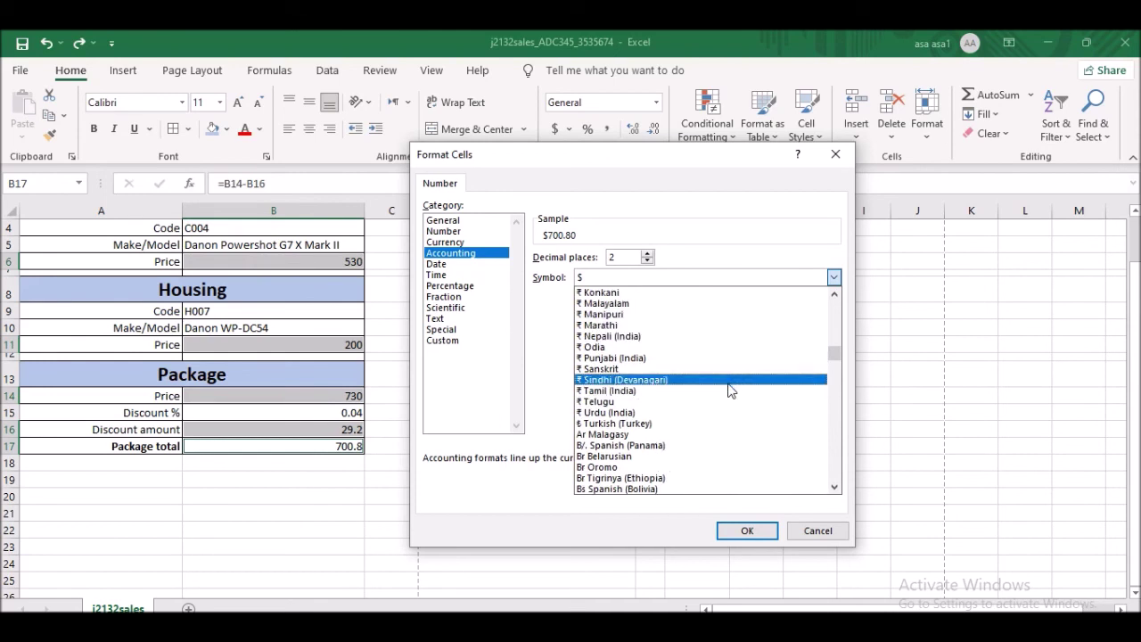
scroll(721, 390, "up", 1)
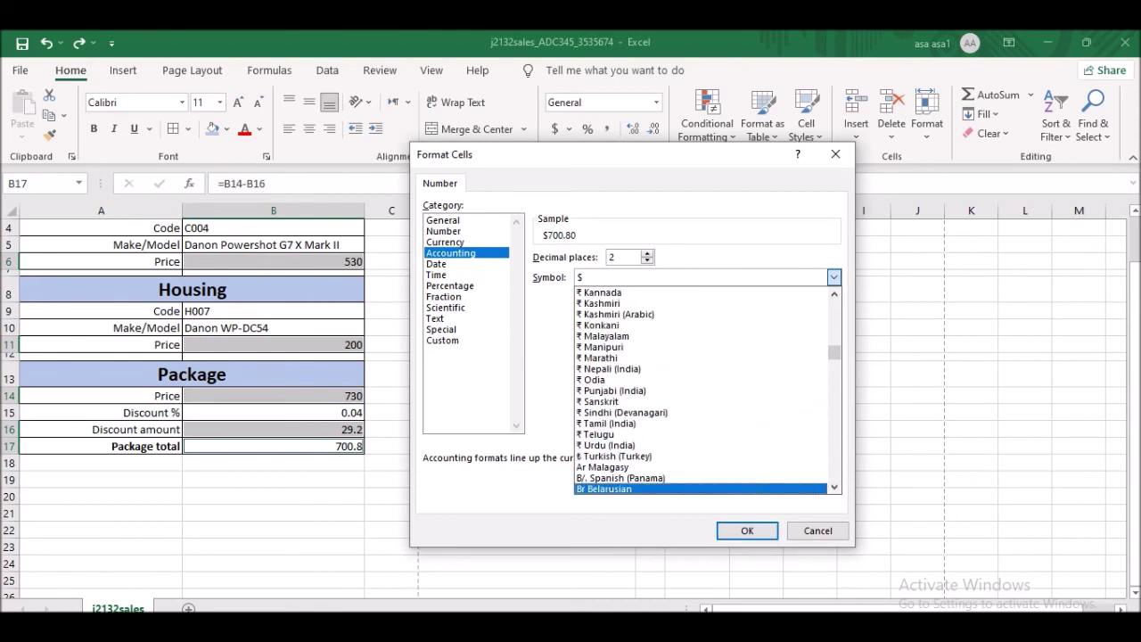
left_click(806, 532)
- Apply £ English (United Kingdom) accounting format to the selected price cells
left_click(568, 129)
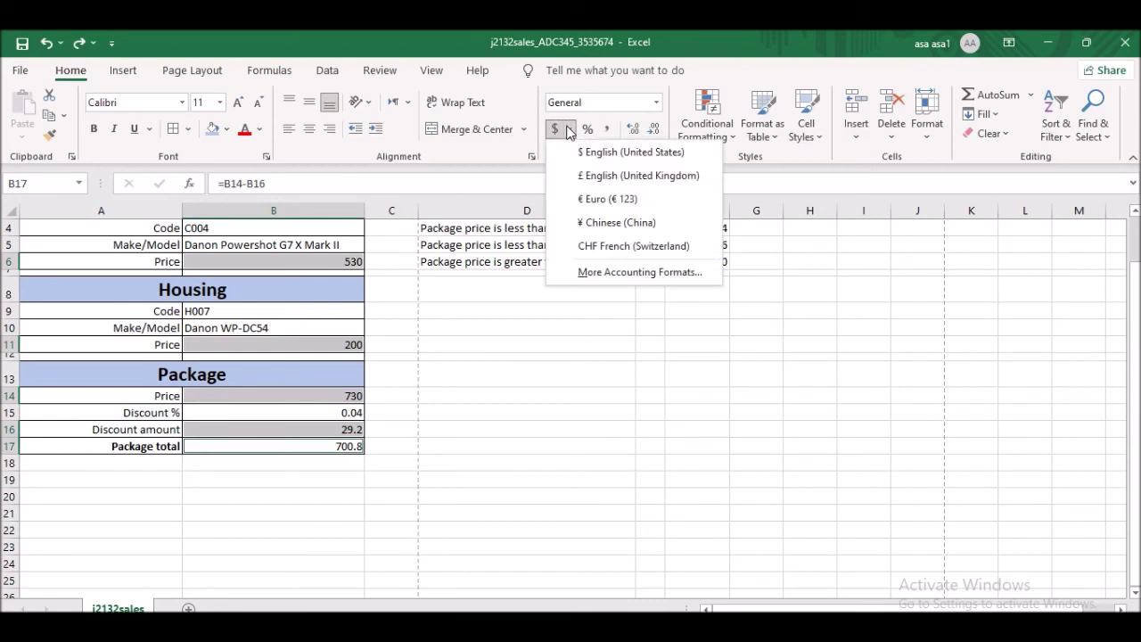
left_click(644, 178)
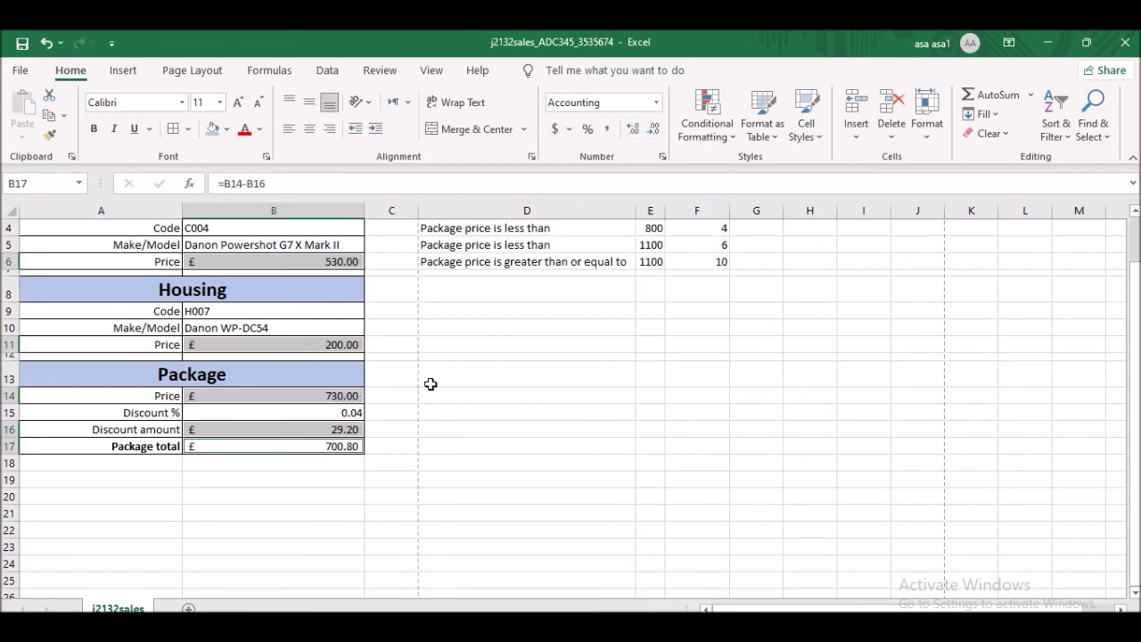
left_click(485, 447)
left_click(357, 412)
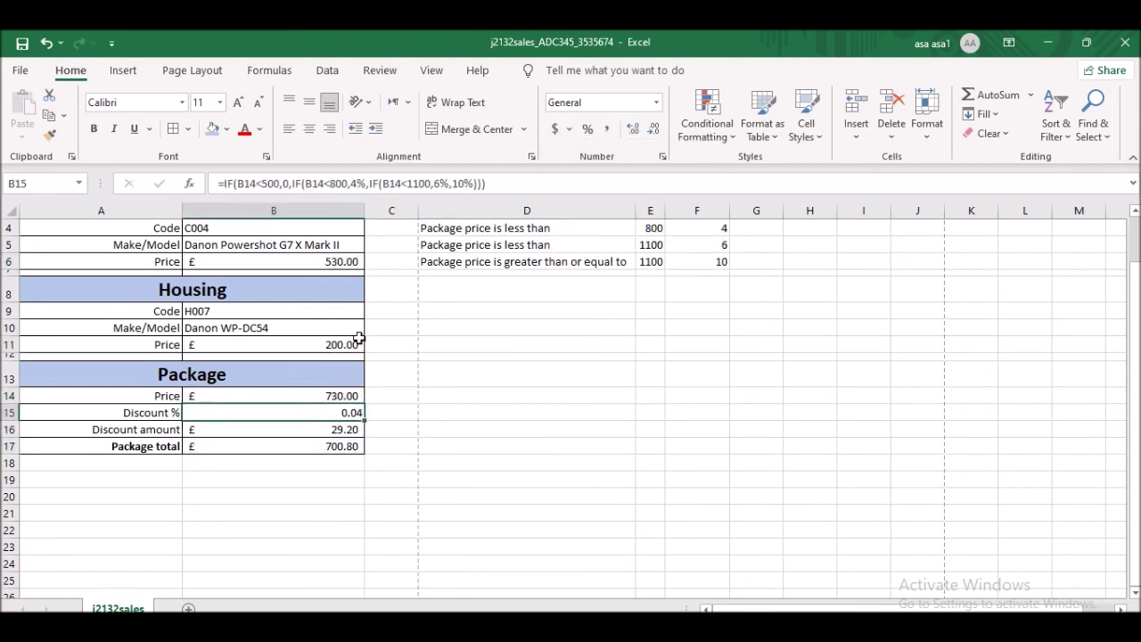
- Give B15 Percent Style so the discount reads 4%, then return to the exam PDF
left_click(587, 129)
left_click(528, 426)
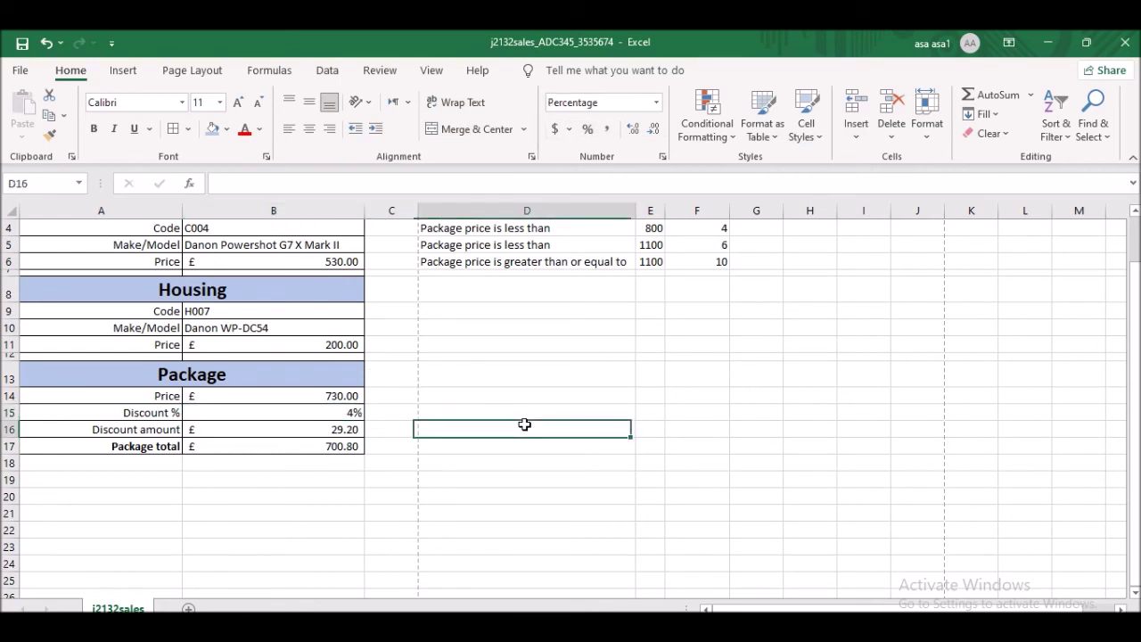
scroll(357, 293, "up", 1)
scroll(303, 293, "down", 1)
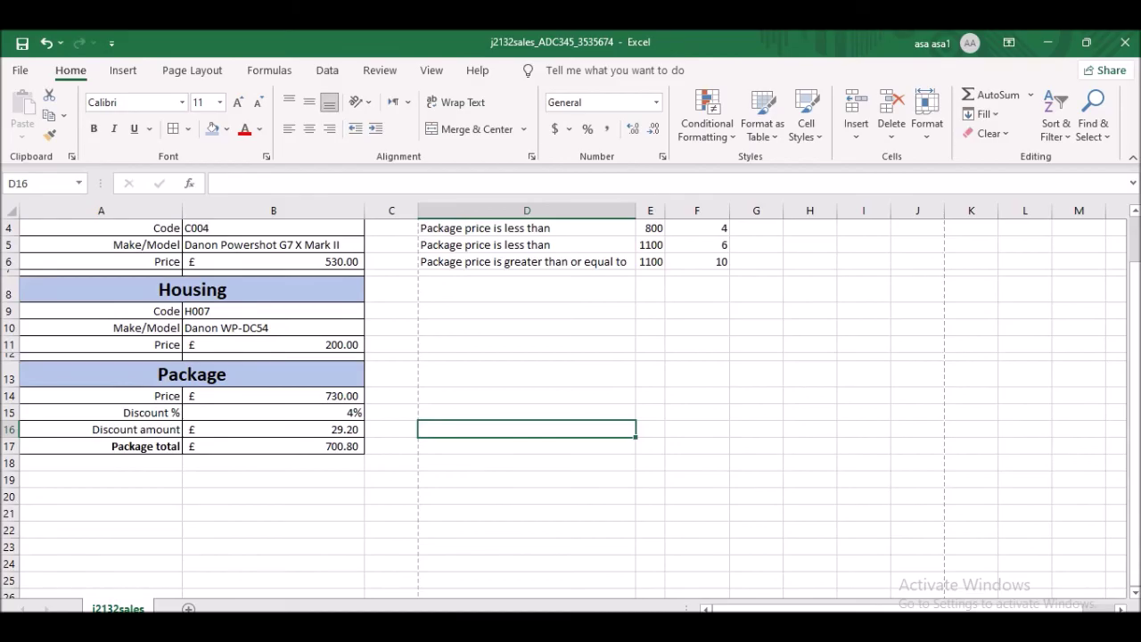
key("alt+Tab")
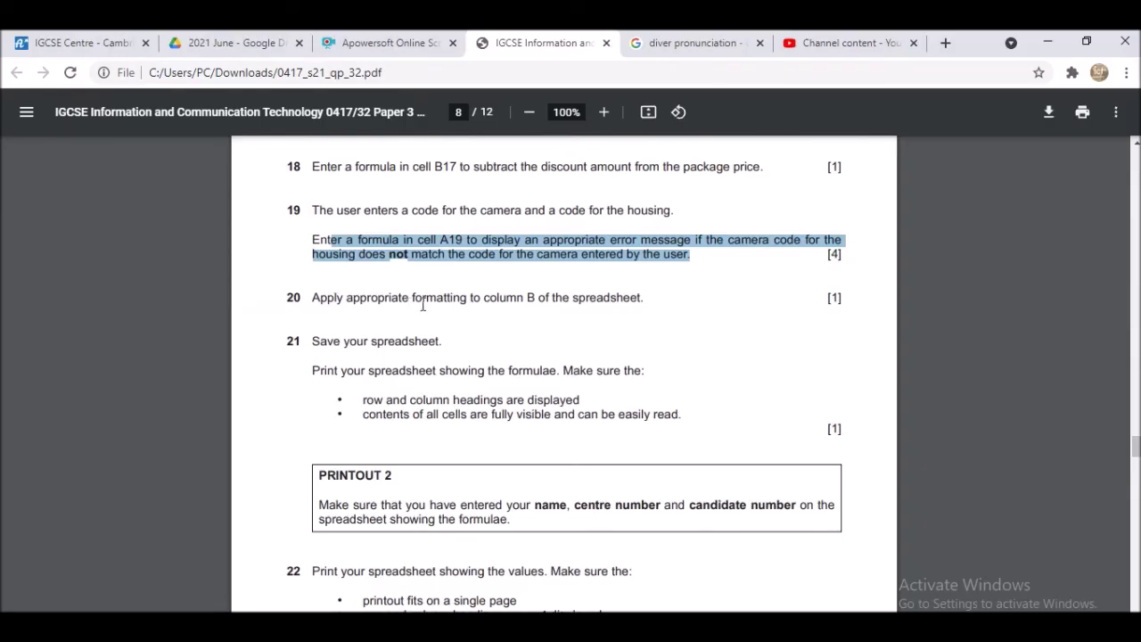
- Scroll the exam PDF to questions 20–22 on formatting and printing
scroll(623, 305, "down", 1)
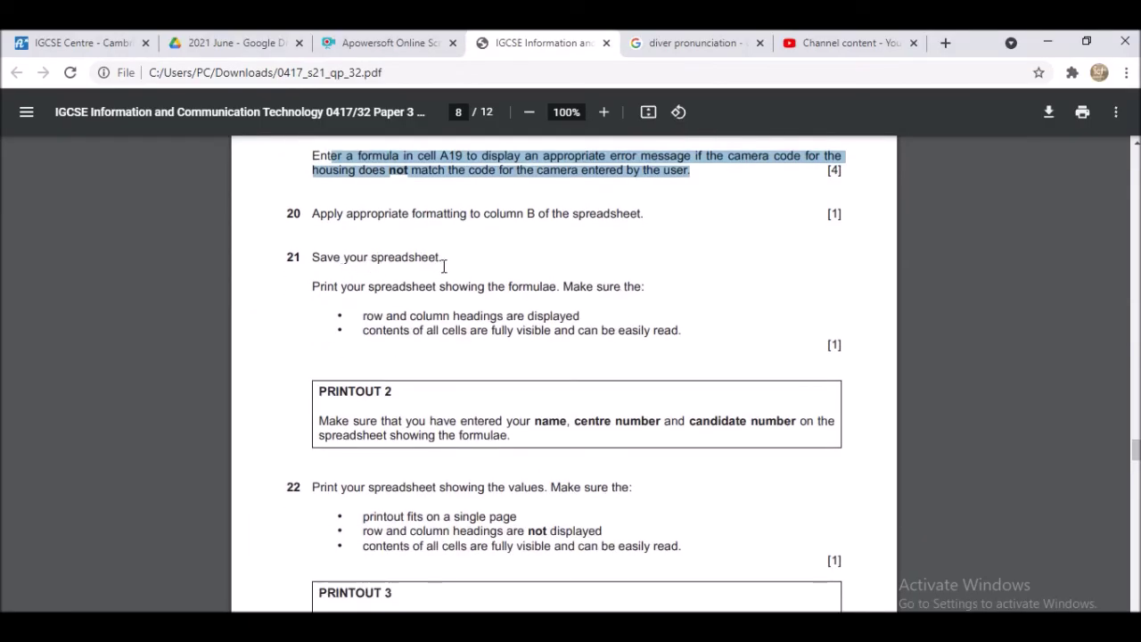
scroll(462, 277, "down", 1)
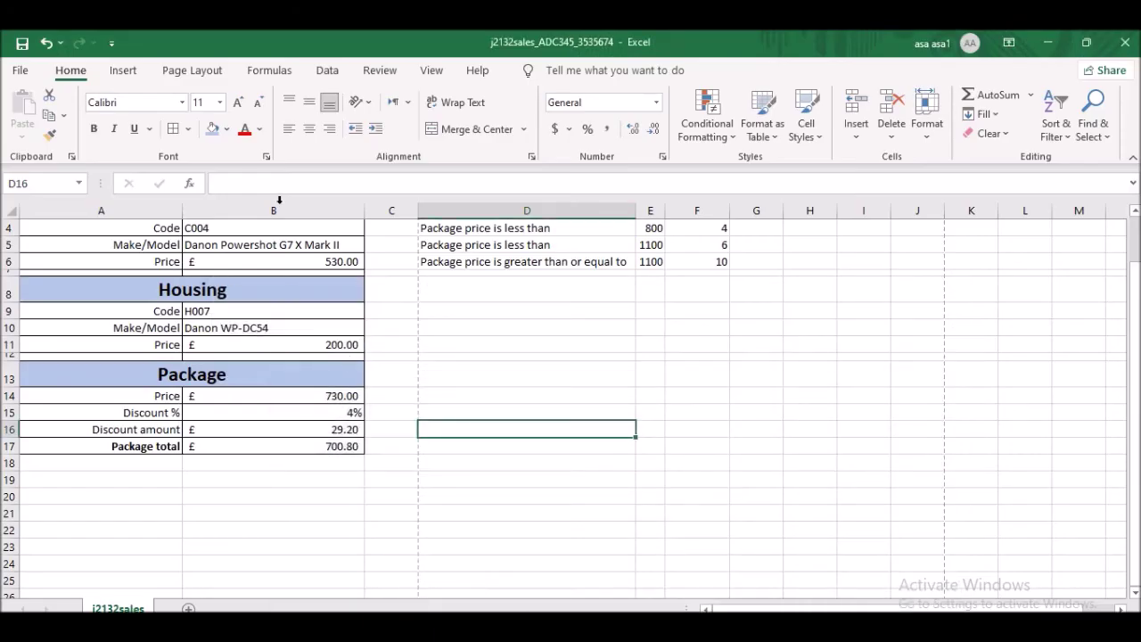
- Turn on Show Formulas from the Formulas tab and open the print preview with Ctrl+P
scroll(427, 267, "up", 1)
left_click(269, 69)
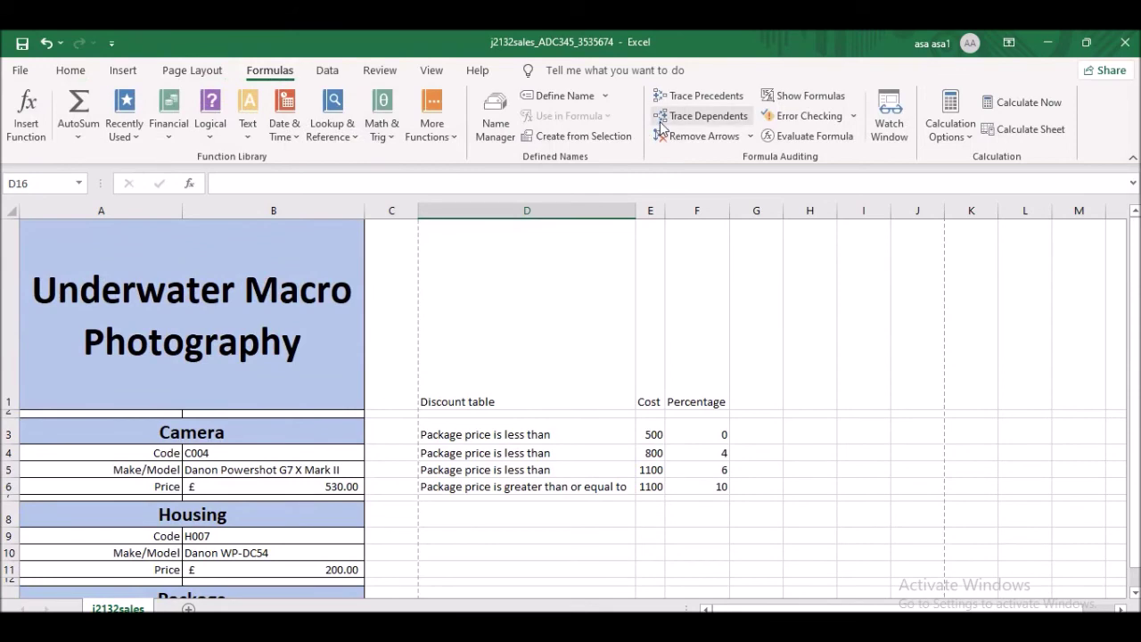
left_click(791, 96)
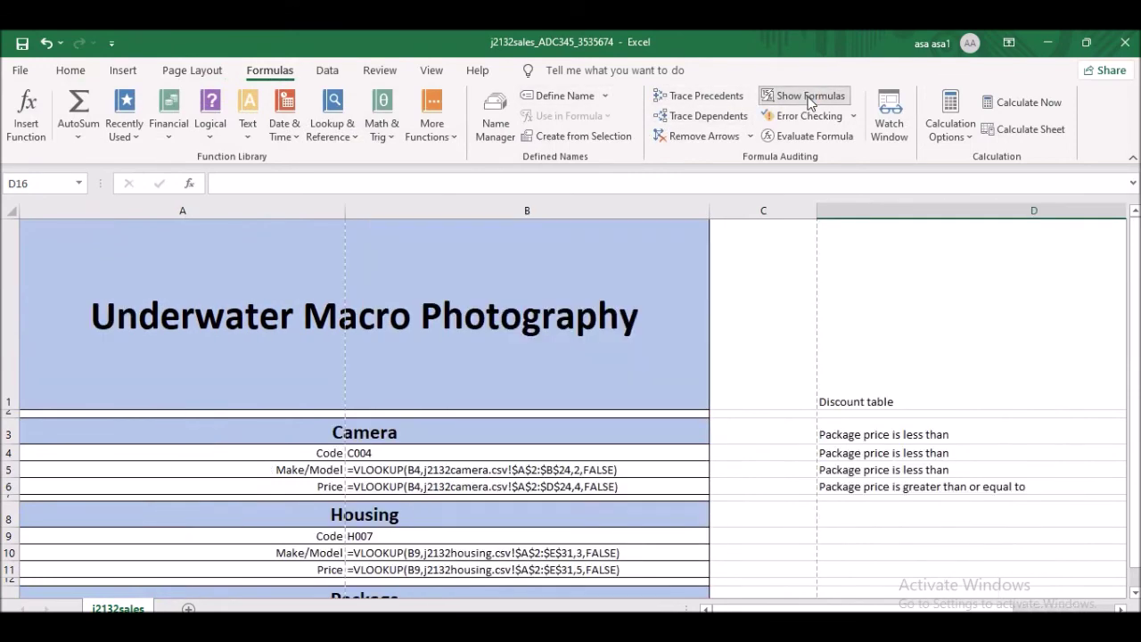
scroll(515, 354, "down", 4)
scroll(517, 369, "up", 4)
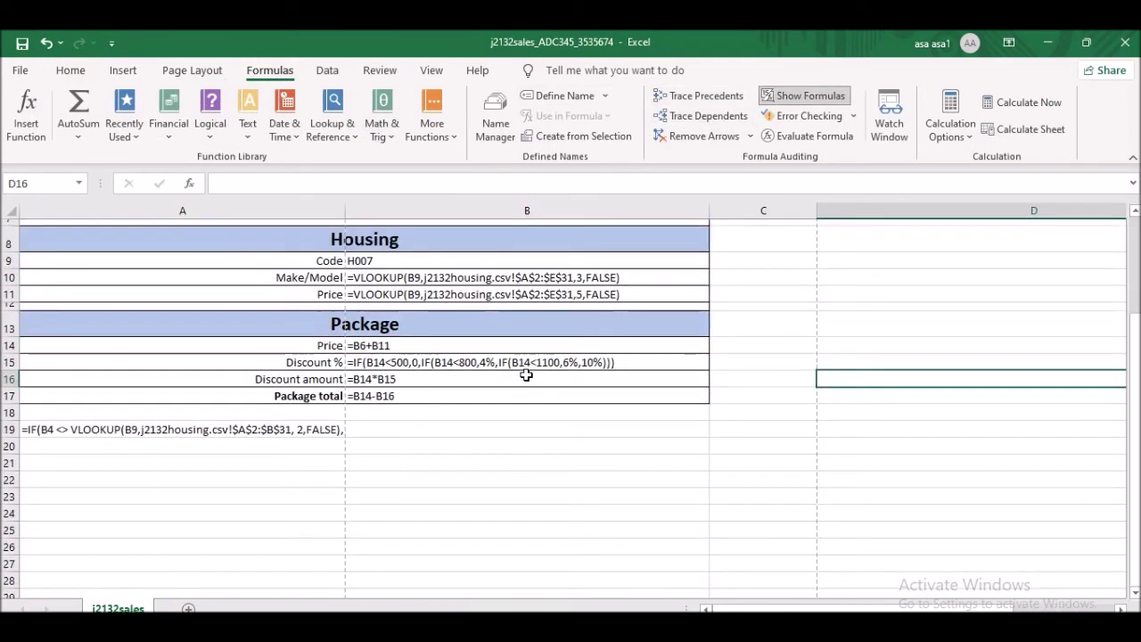
key("ctrl+p")
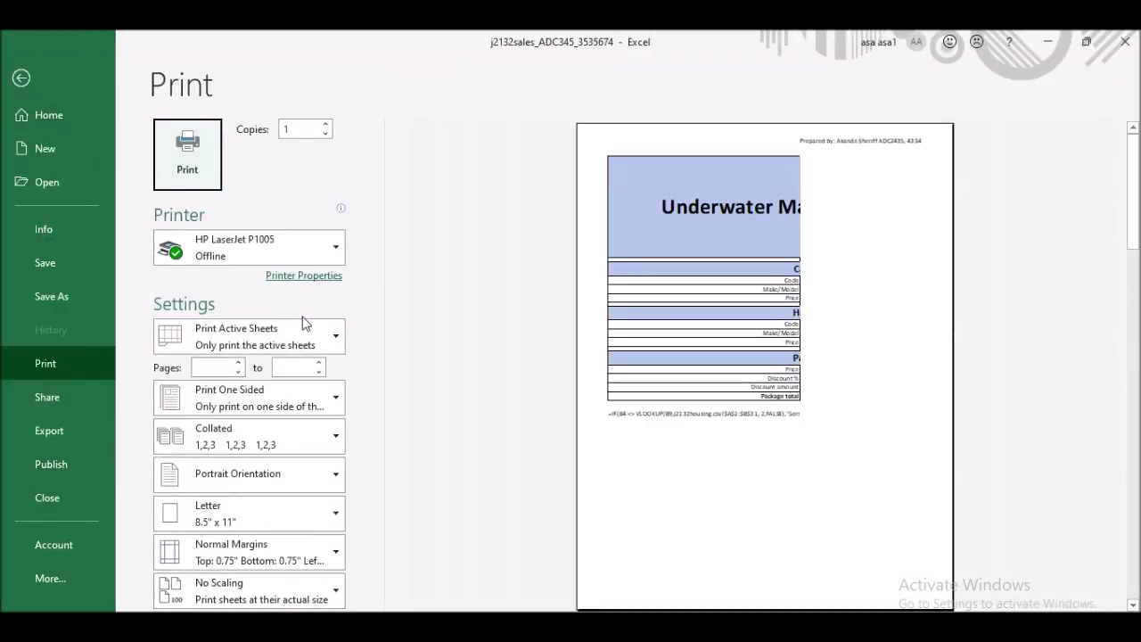
- In Page Setup's Sheet options, include row and column headings in the printout
left_click(317, 611)
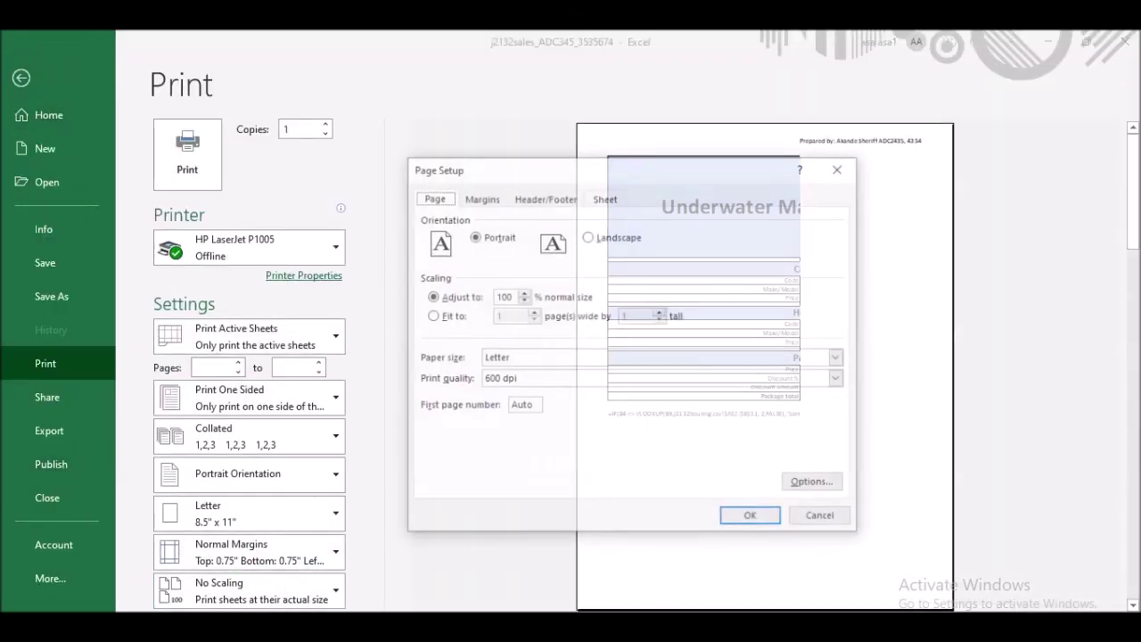
left_click(605, 198)
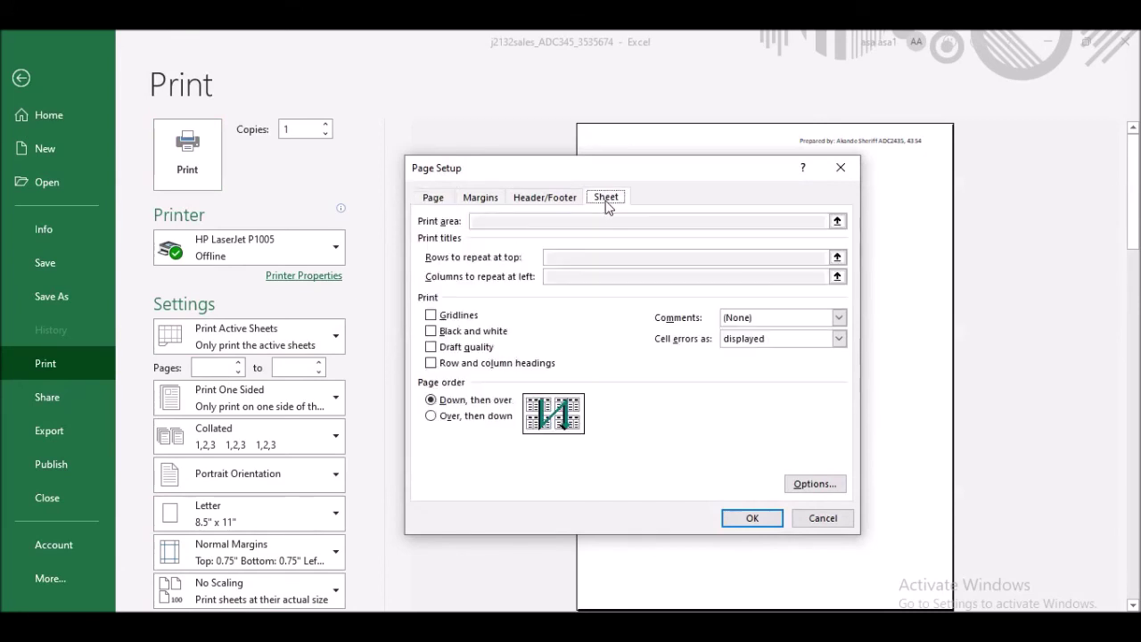
left_click(433, 368)
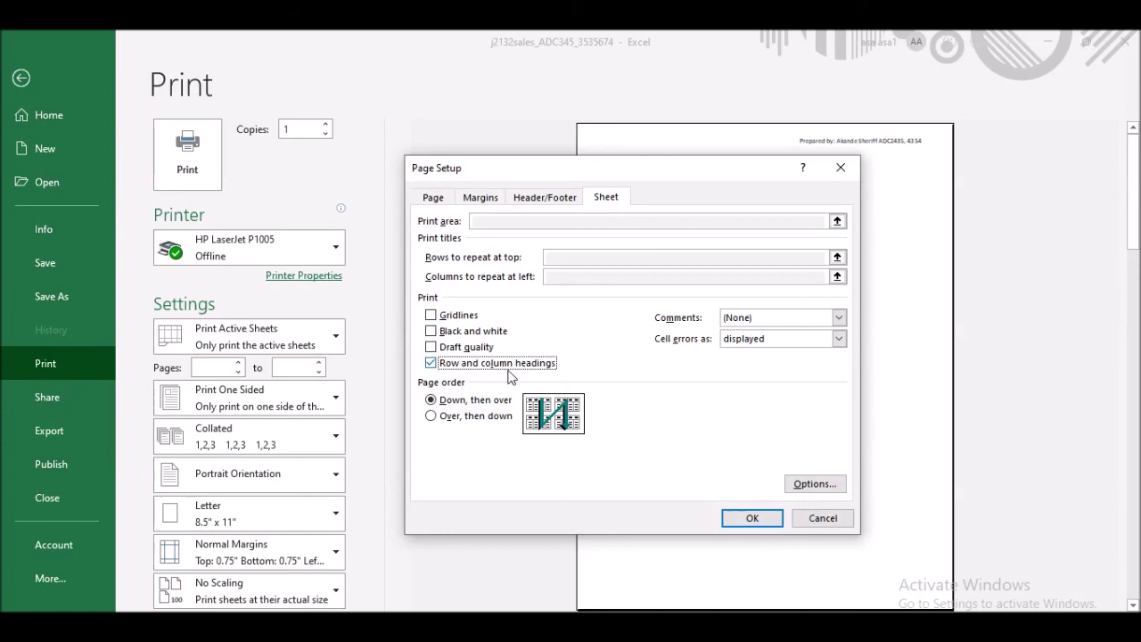
left_click(753, 518)
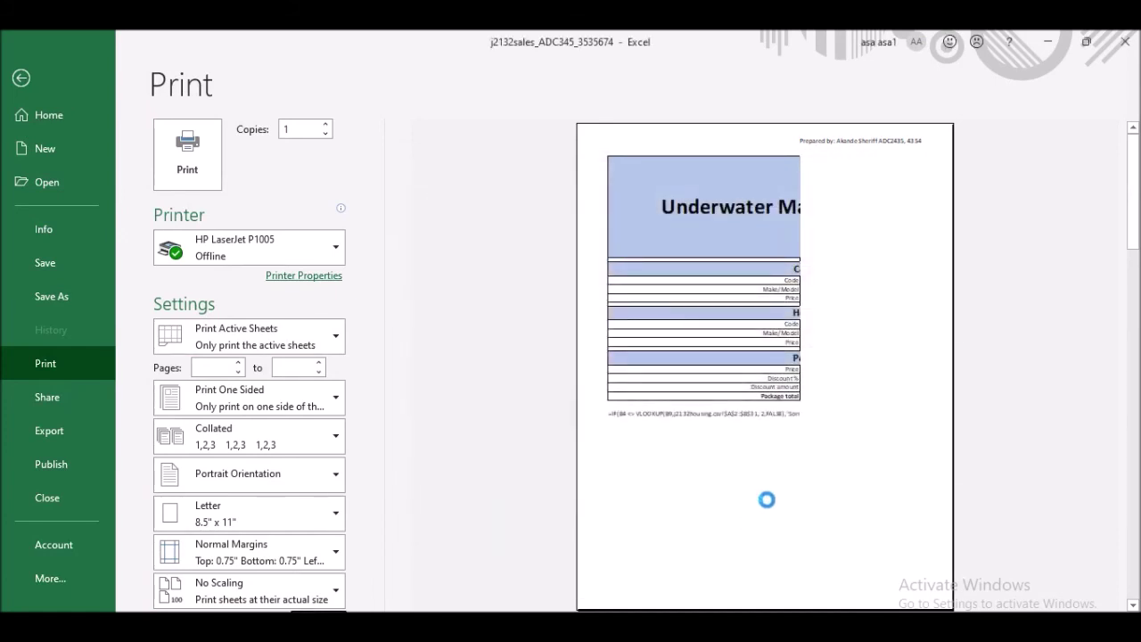
- Set landscape, one-sided printing and Fit Sheet on One Page, then return to the worksheet
left_click(271, 478)
left_click(269, 555)
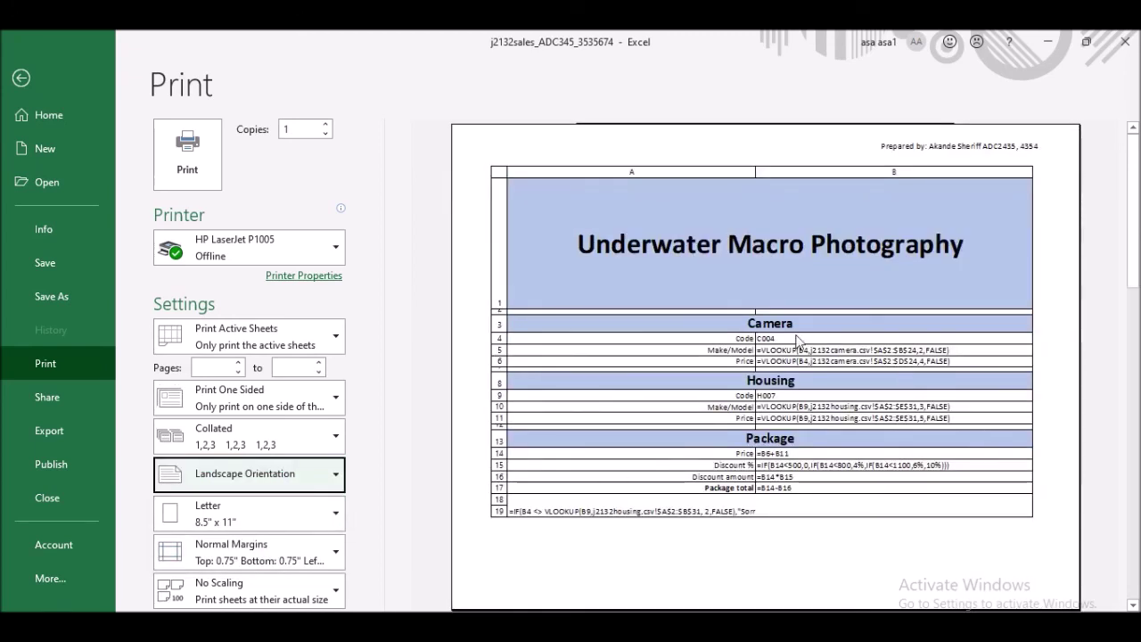
left_click(260, 392)
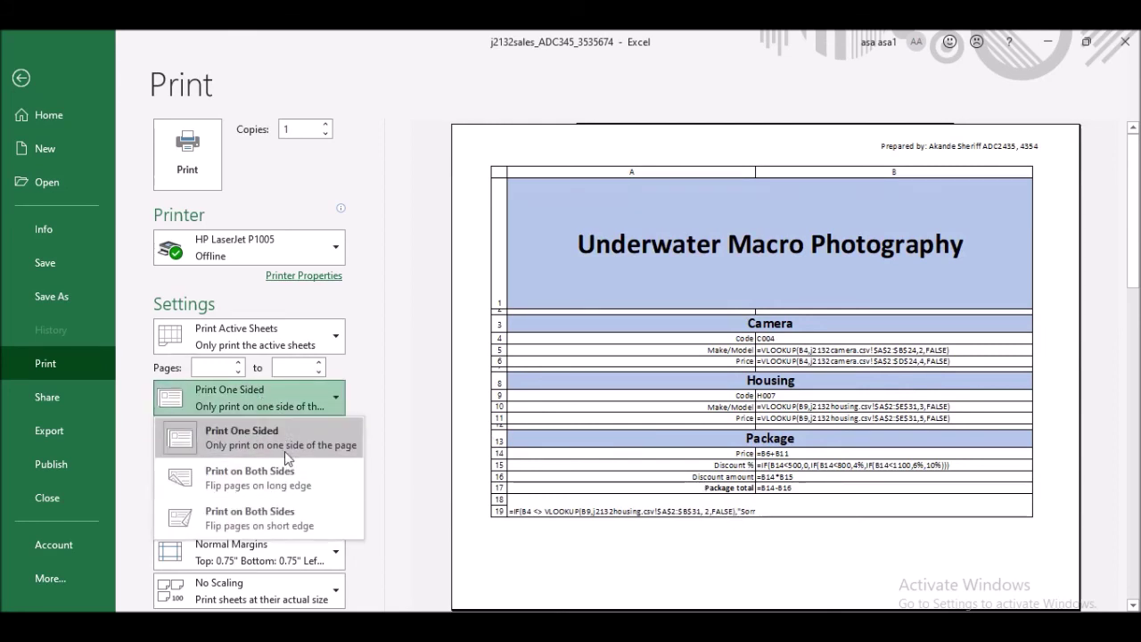
left_click(282, 403)
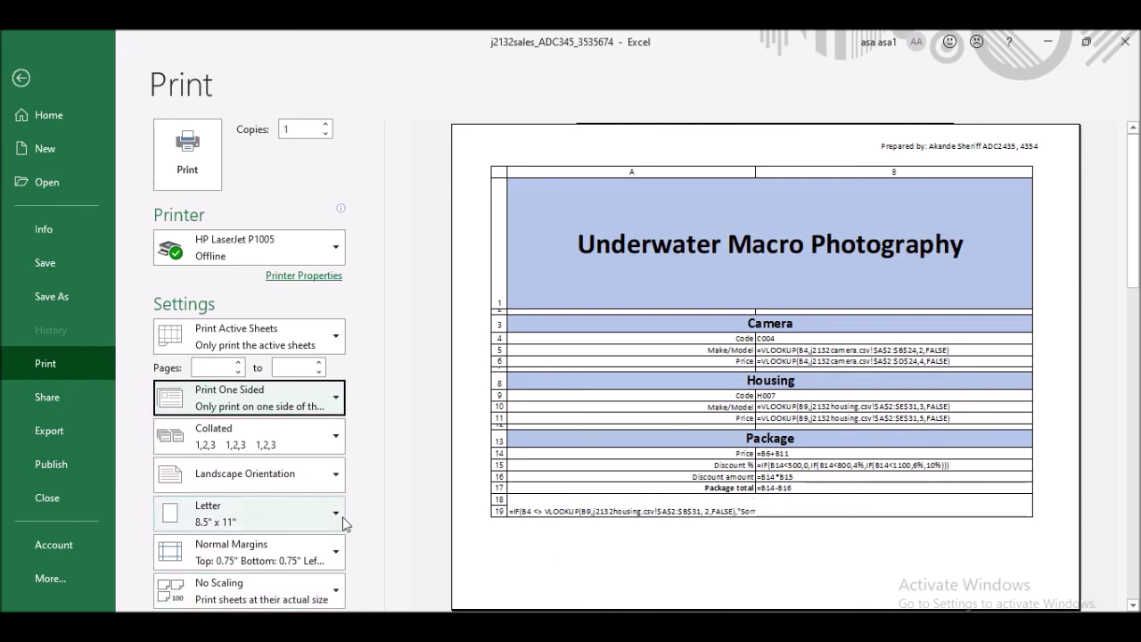
left_click(254, 601)
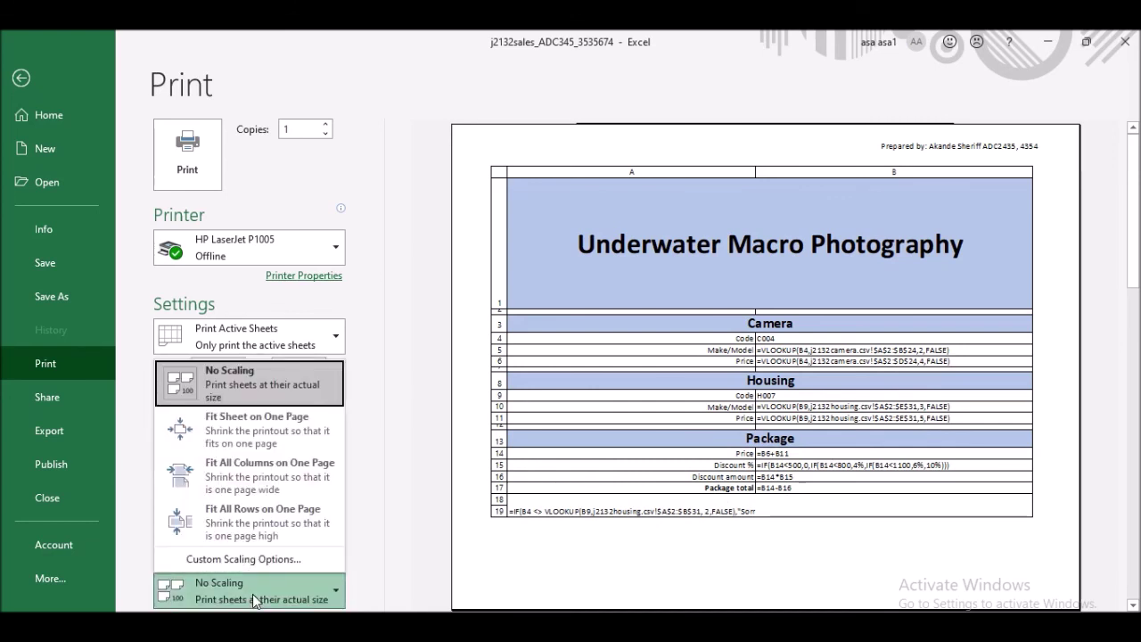
left_click(297, 421)
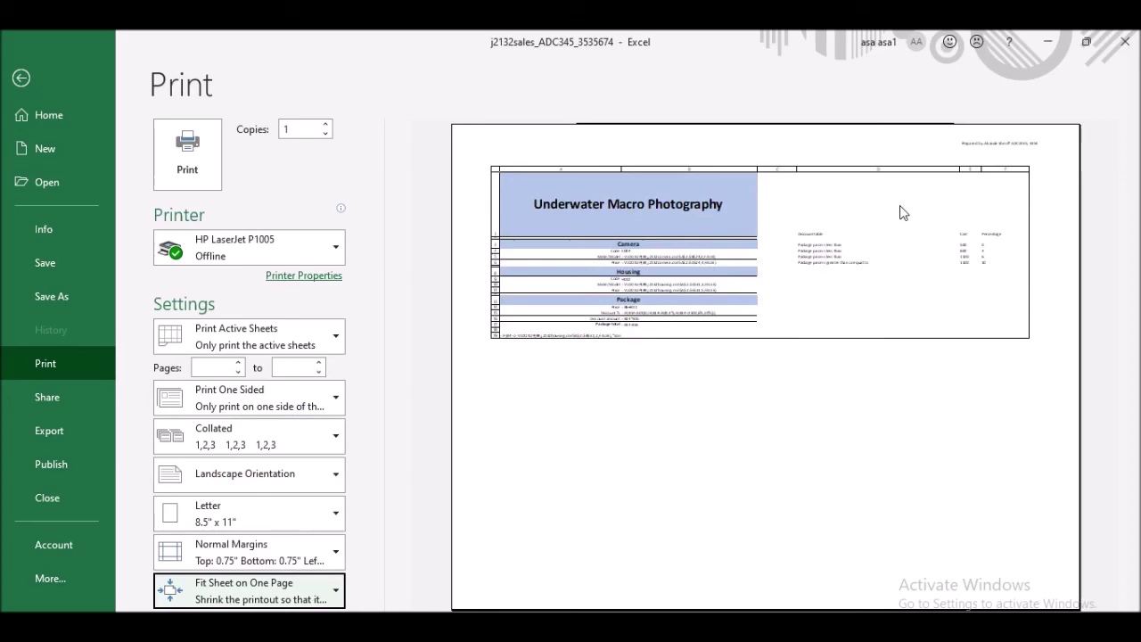
left_click(20, 78)
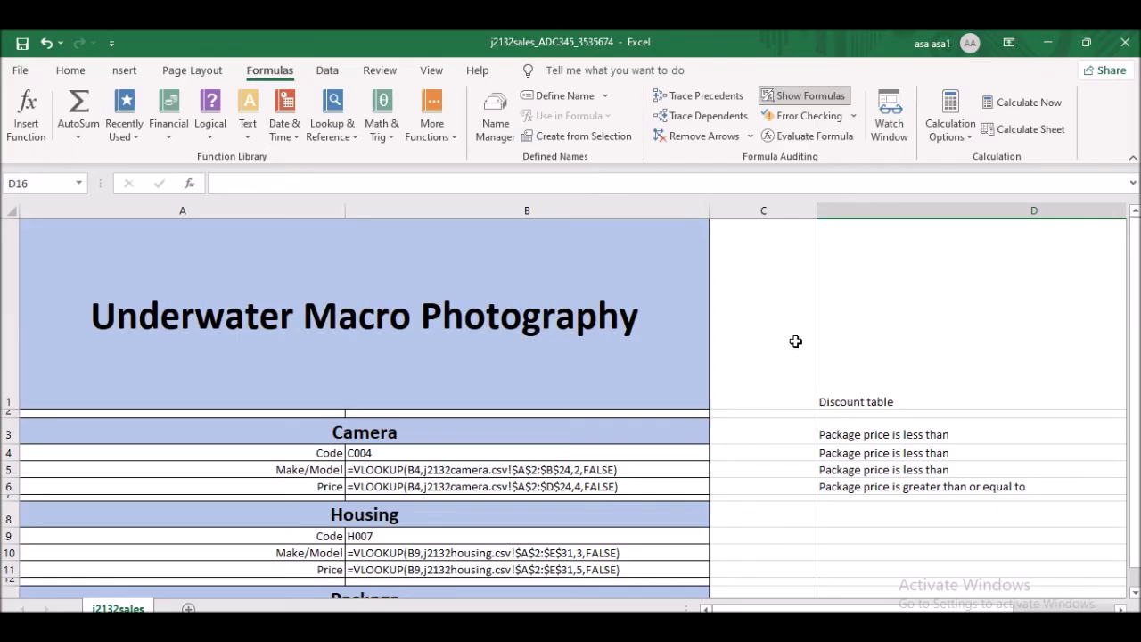
- Print only the selected A–B model cells, scaled to fit the sheet on one page
left_click_drag(36, 228, 527, 510)
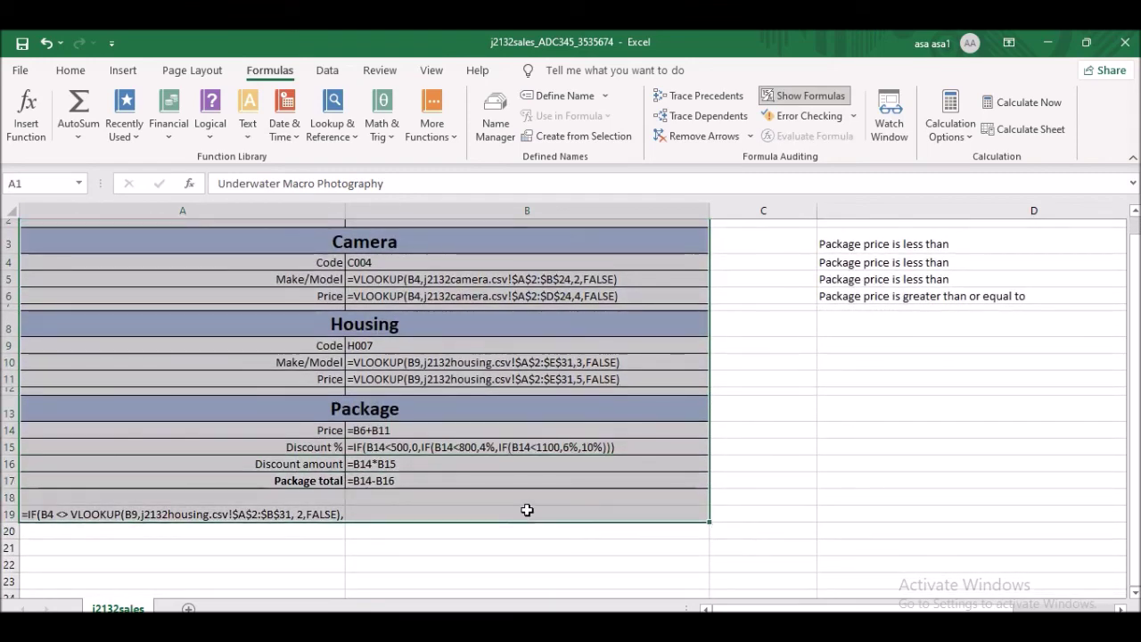
scroll(508, 463, "up", 1)
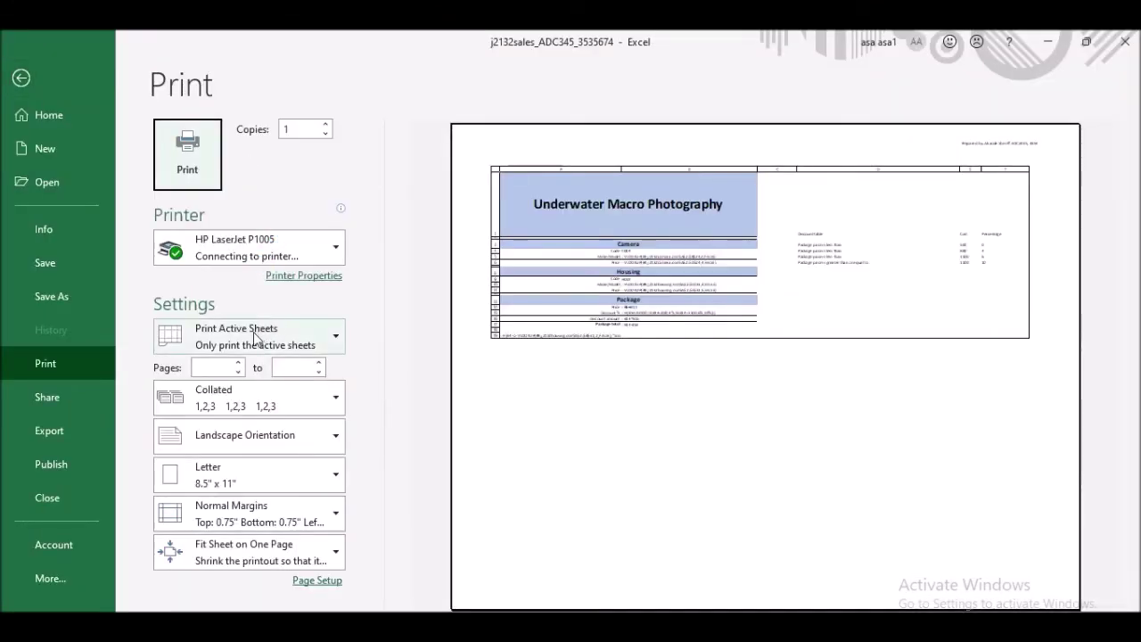
left_click(254, 336)
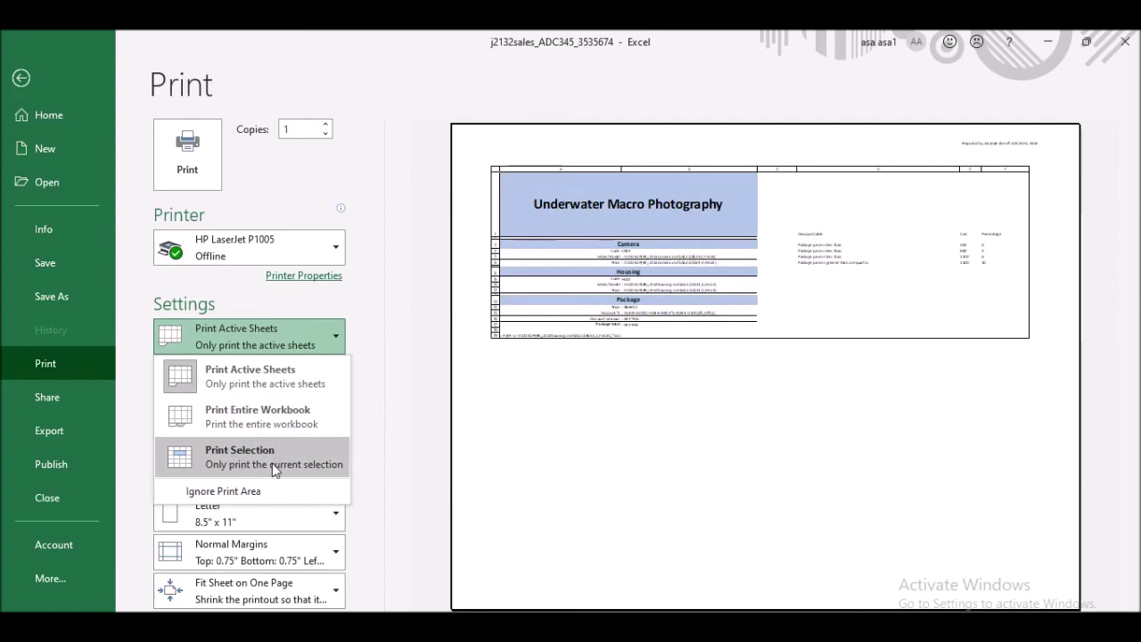
left_click(242, 462)
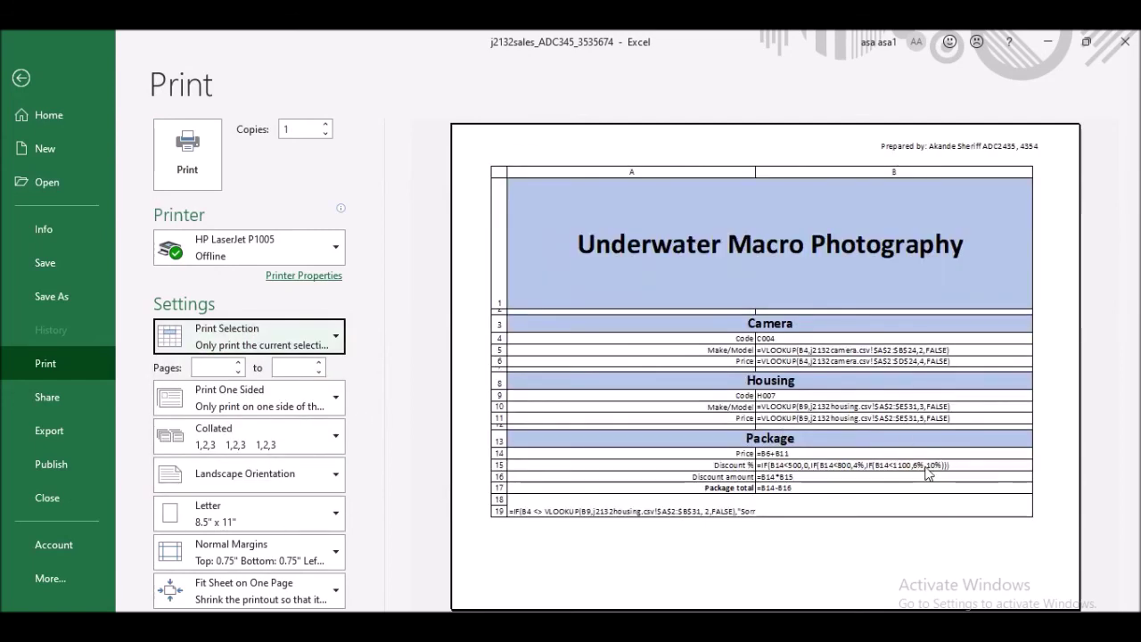
left_click(265, 597)
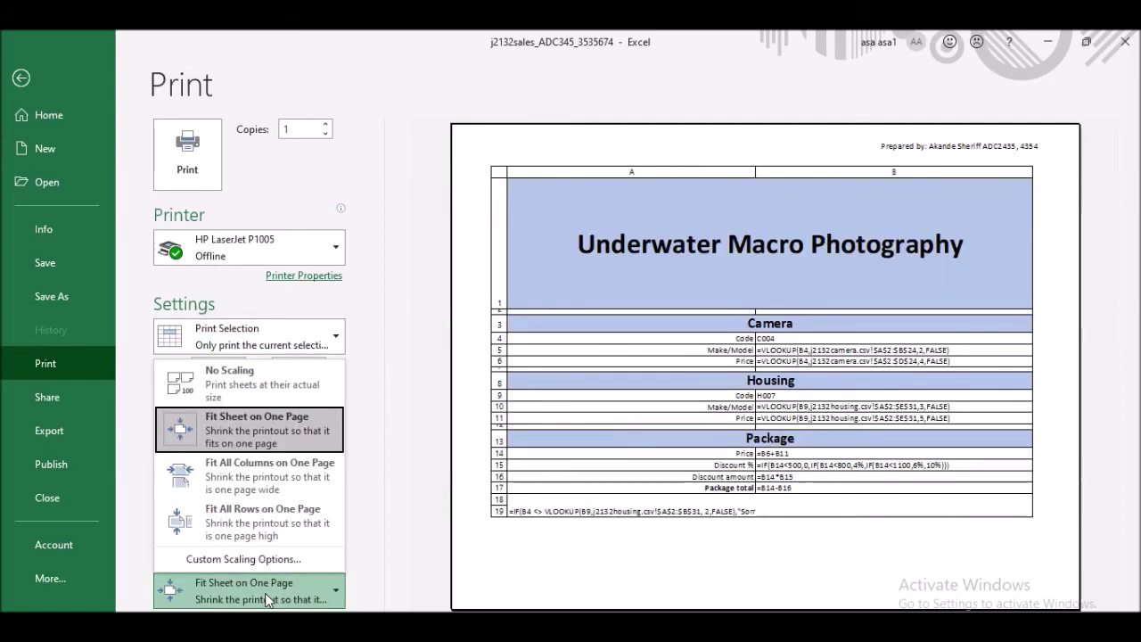
left_click(290, 432)
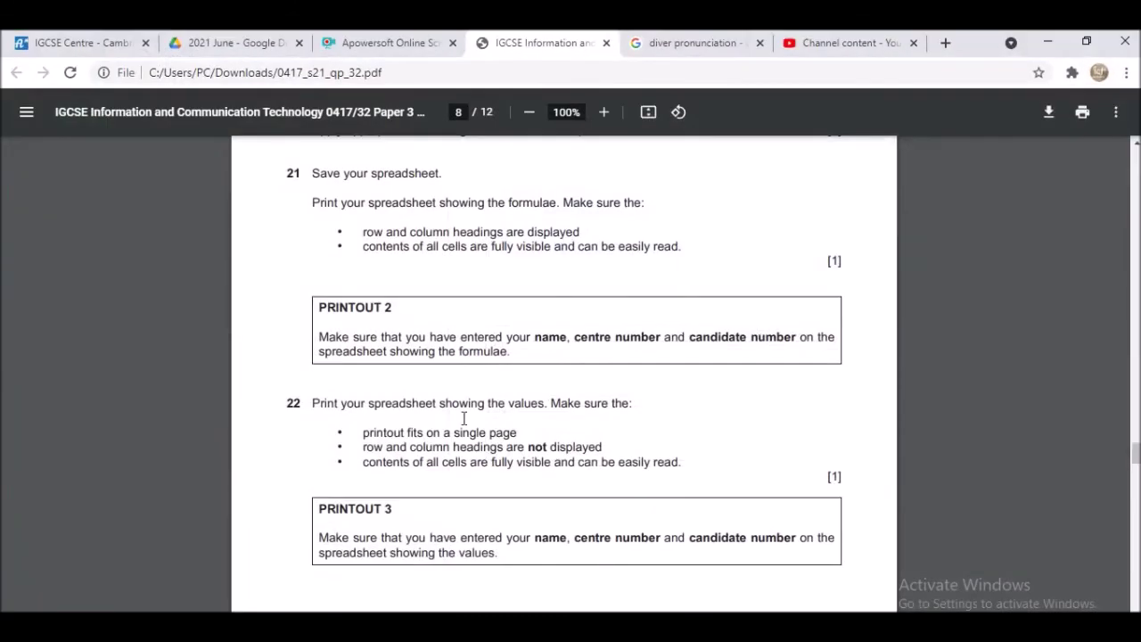
- Scroll the exam paper down to question 22 and PRINTOUT 3
scroll(499, 413, "down", 1)
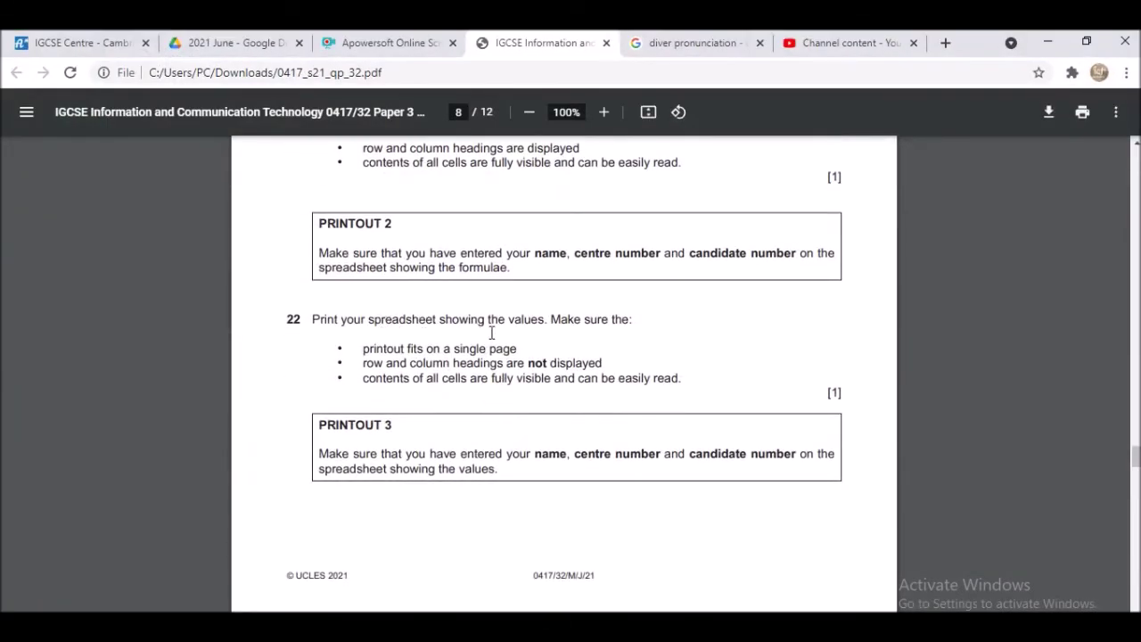
scroll(631, 339, "down", 1)
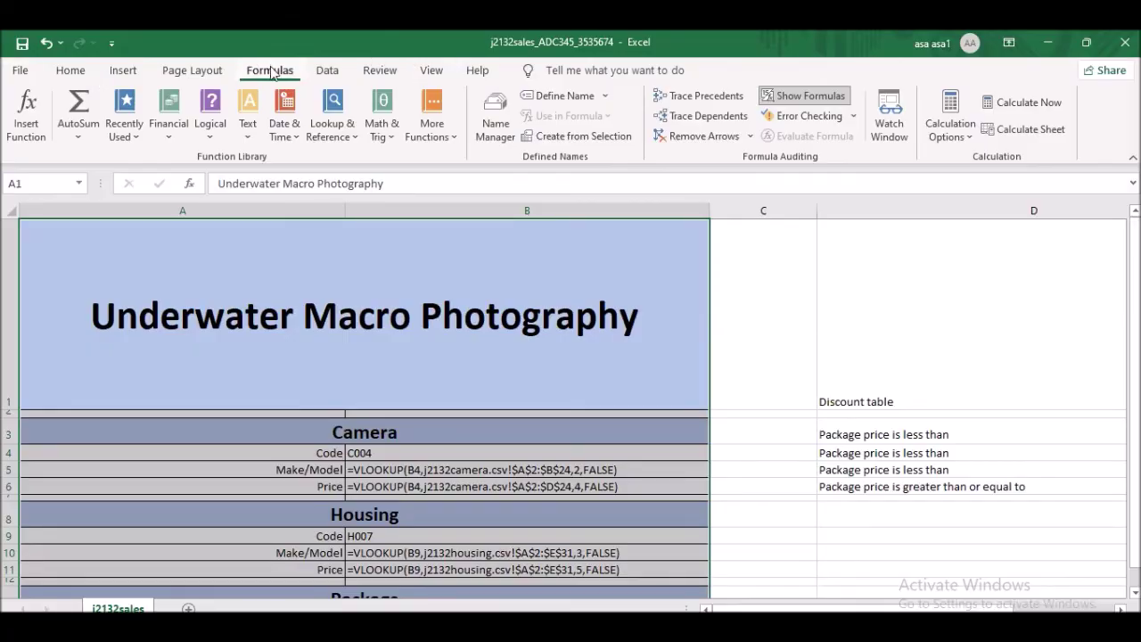
- Show calculated values instead of formulas and print the selection portrait, fitted on one page
left_click(816, 92)
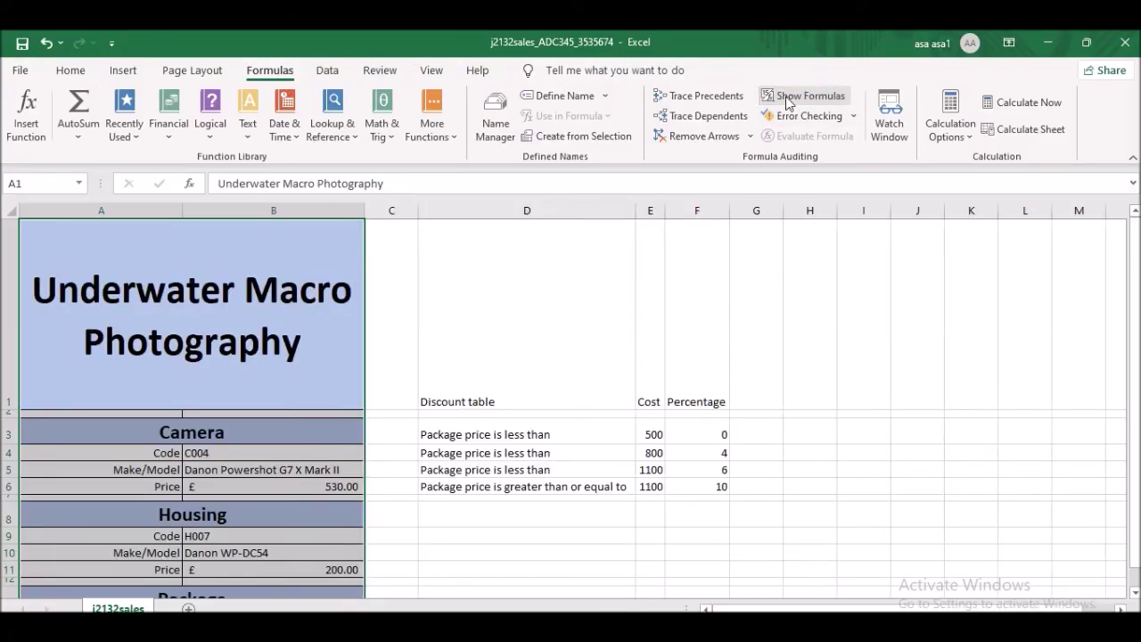
scroll(542, 303, "down", 3)
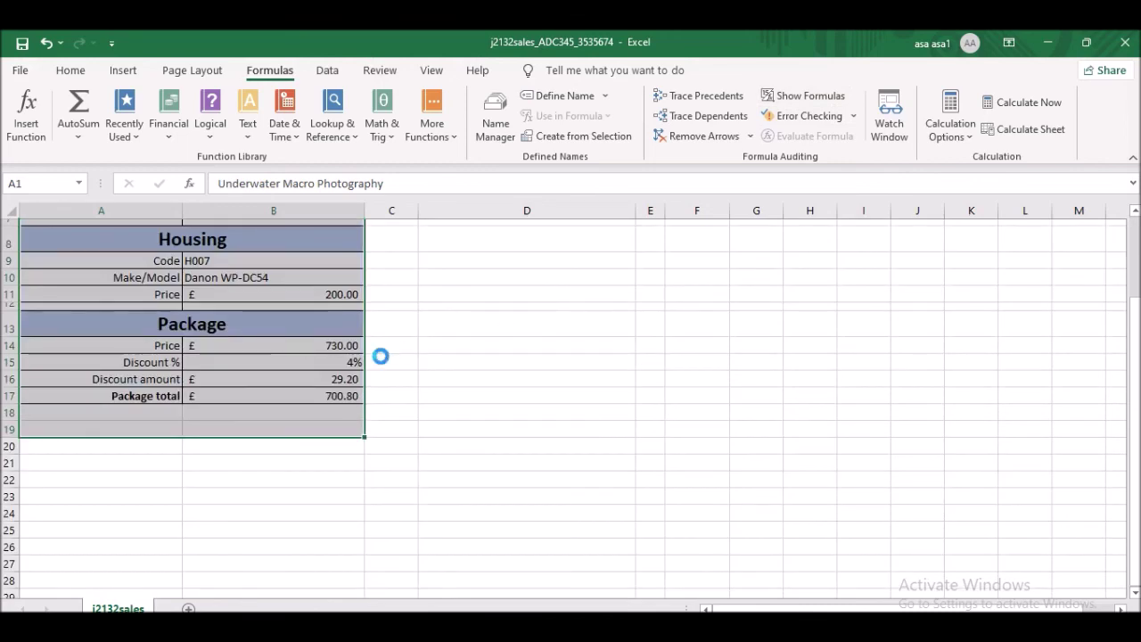
key("ctrl+p")
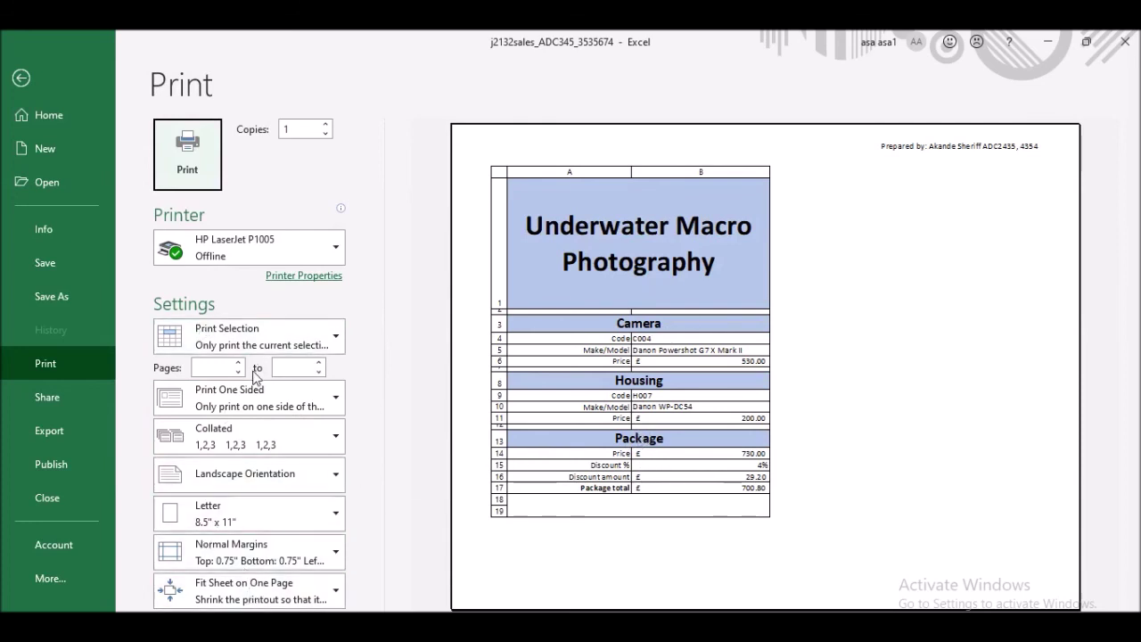
left_click(262, 473)
left_click(249, 515)
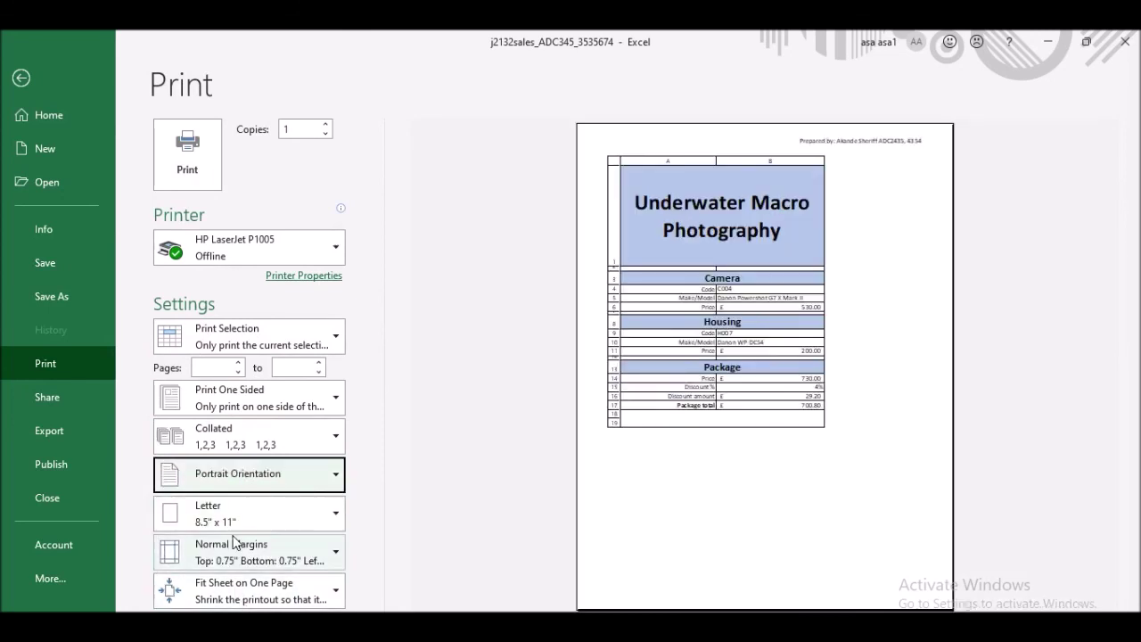
left_click(284, 413)
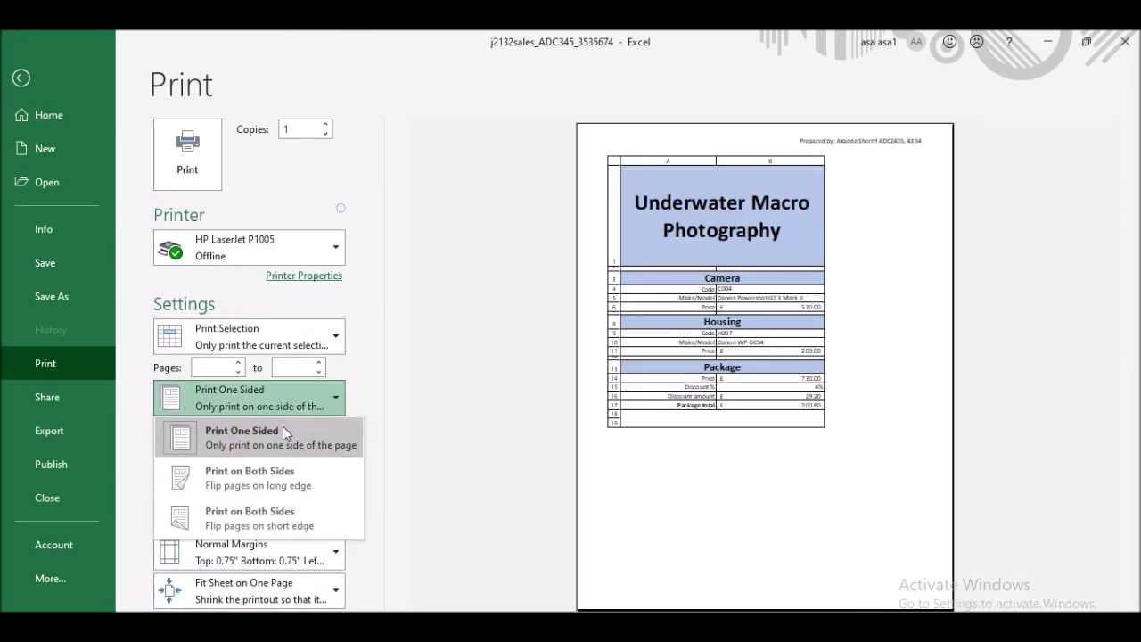
key("Escape")
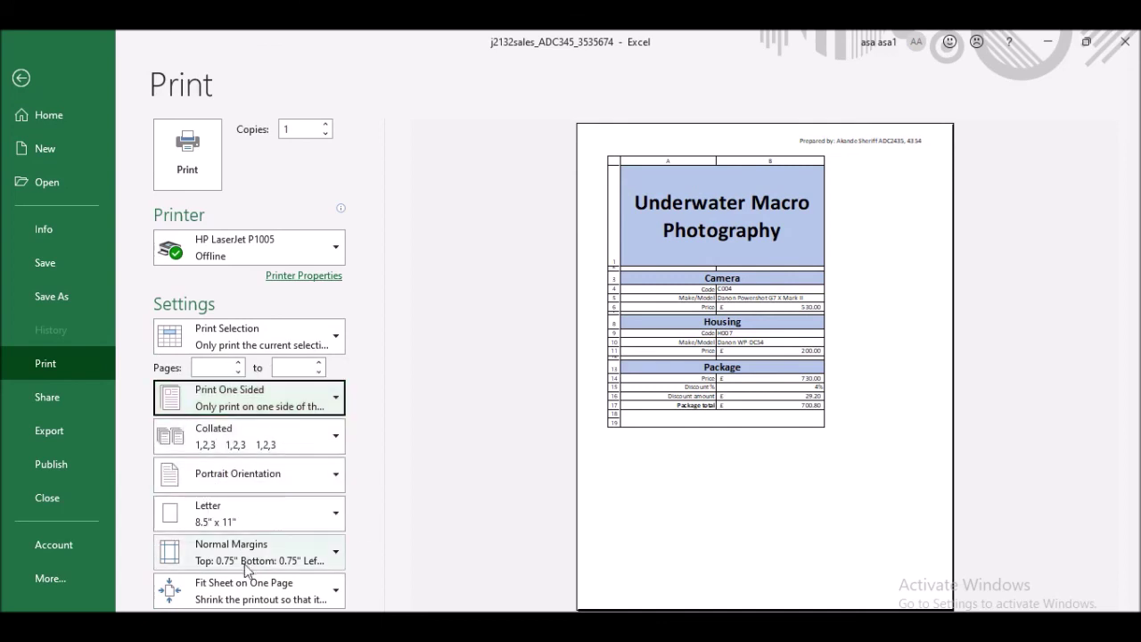
left_click(240, 585)
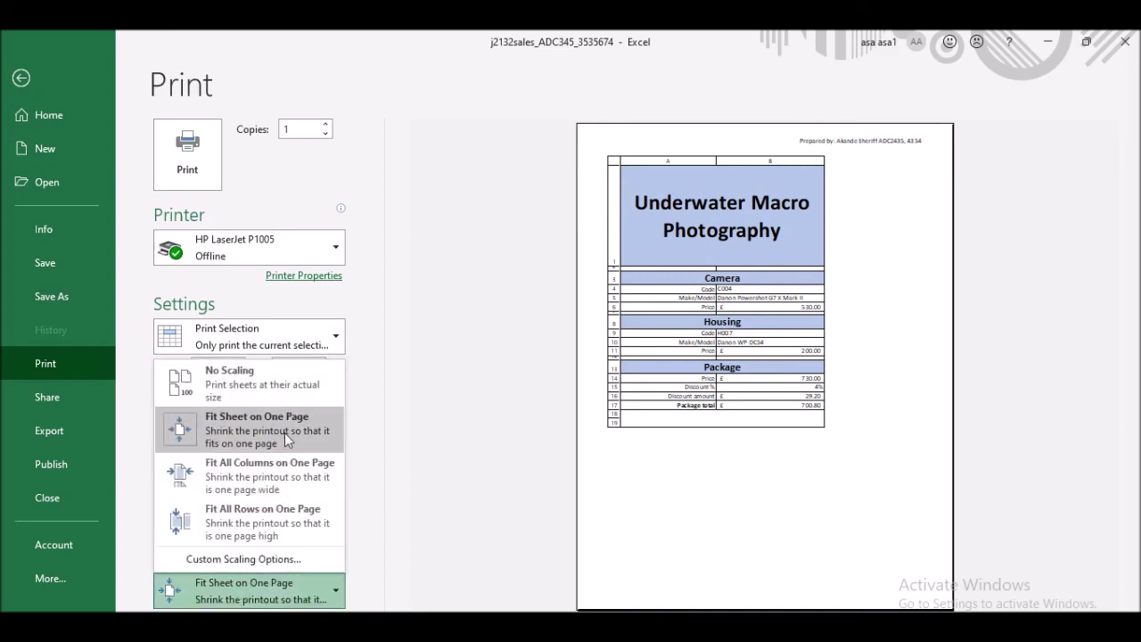
left_click(285, 432)
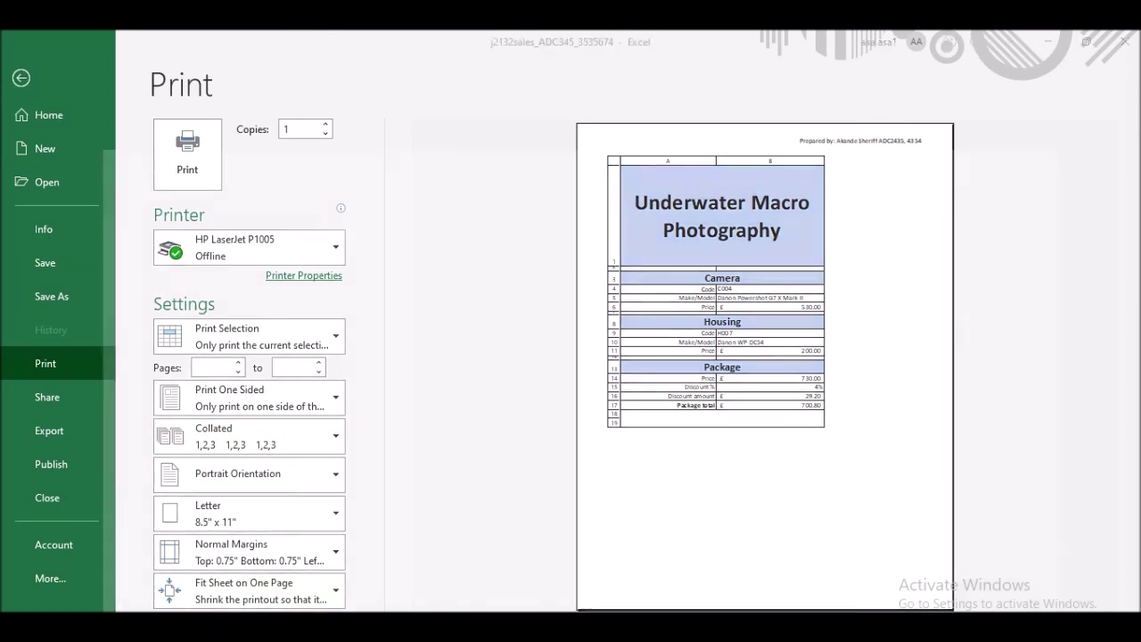
- Read question 23 in the exam paper in the browser
key("alt+Tab")
scroll(481, 336, "down", 5)
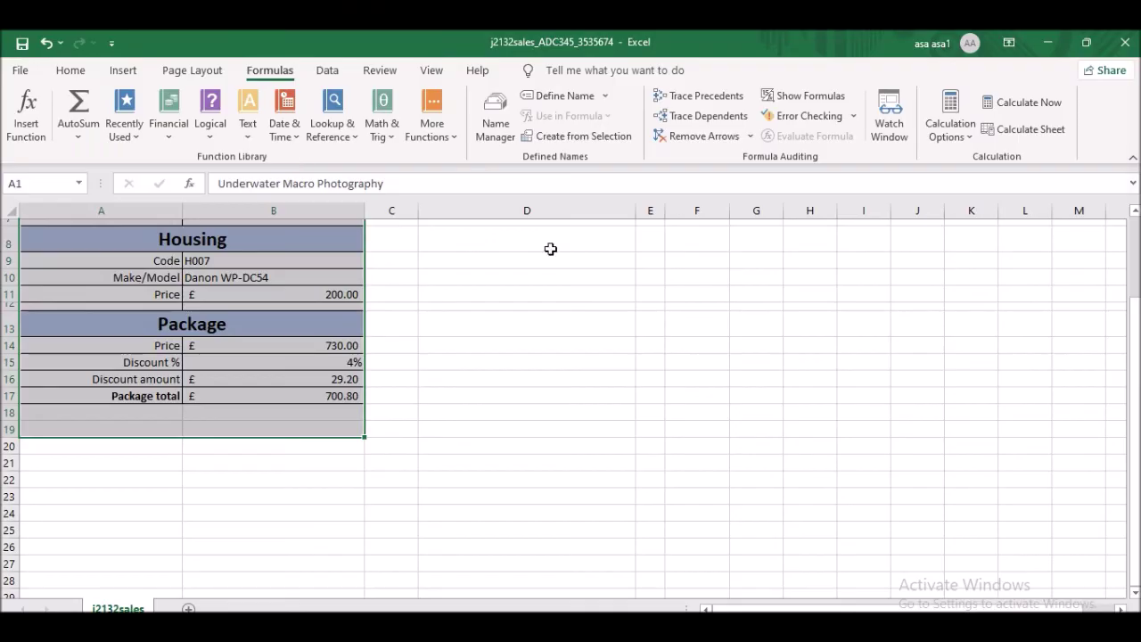
scroll(339, 325, "up", 3)
scroll(338, 325, "down", 1)
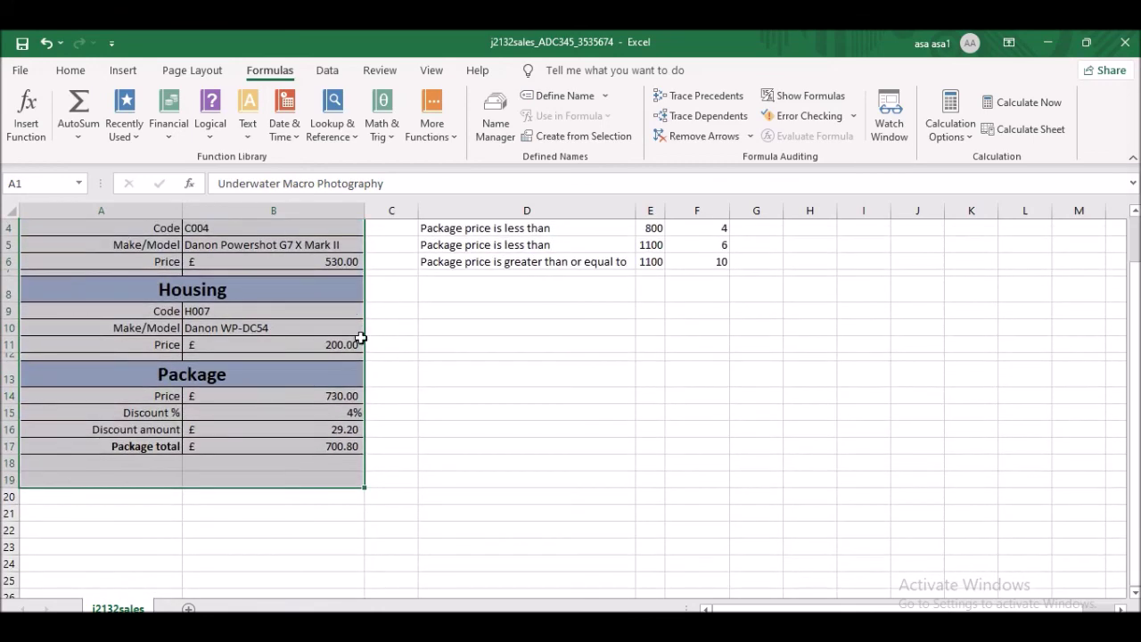
- Enter camera code C015 in B4 and housing code H025 in B9, then check B17's total
scroll(312, 339, "up", 2)
left_click(206, 453)
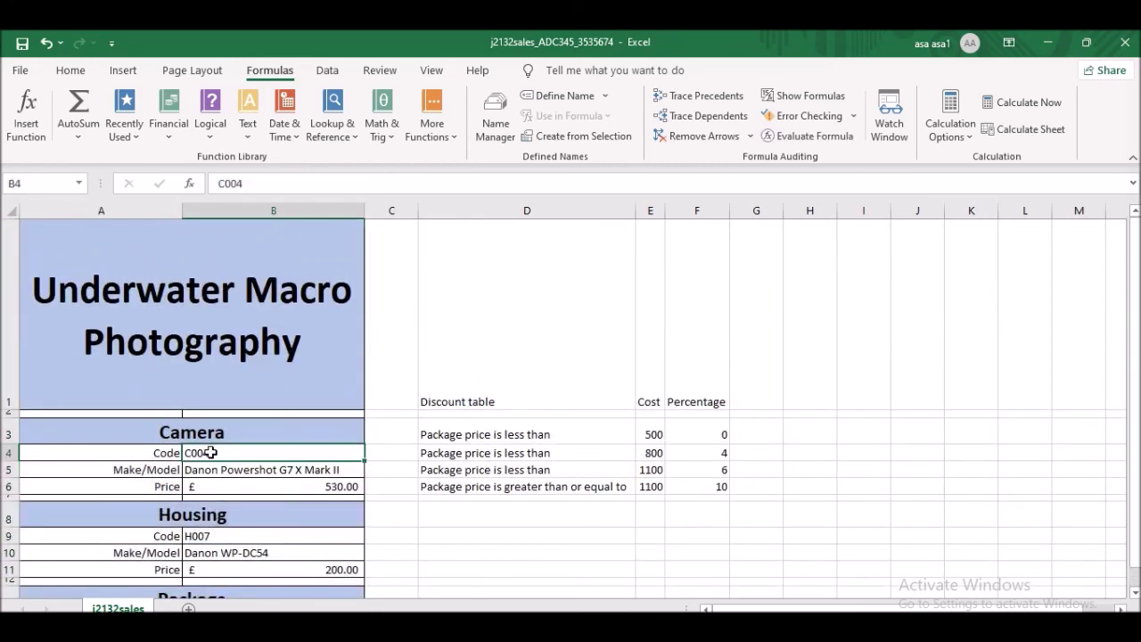
type("C")
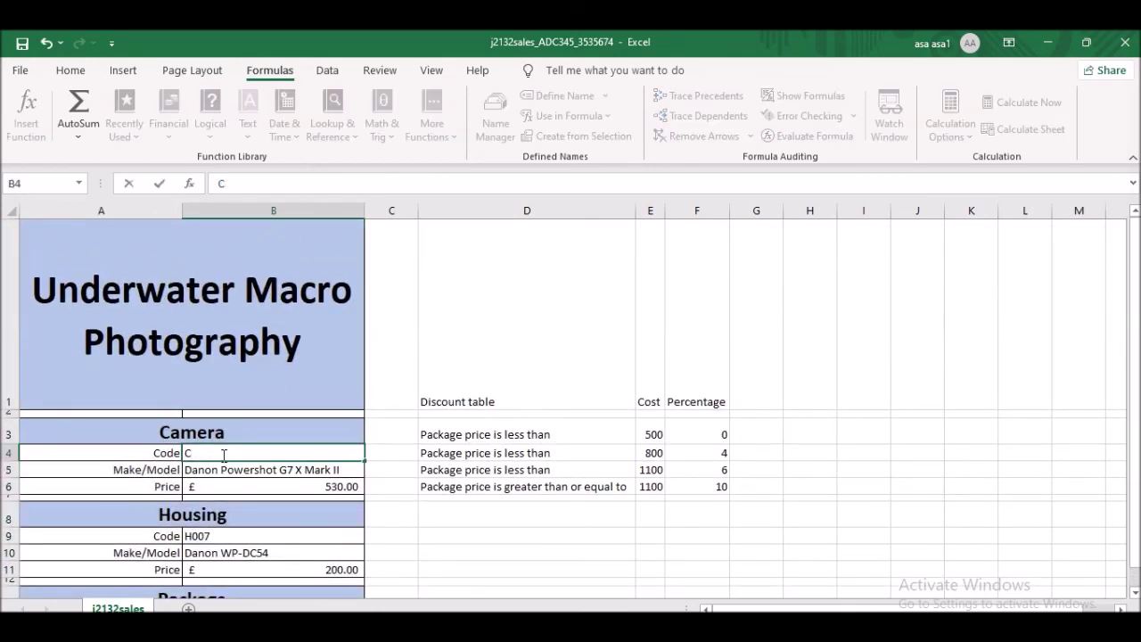
type("015")
left_click(387, 469)
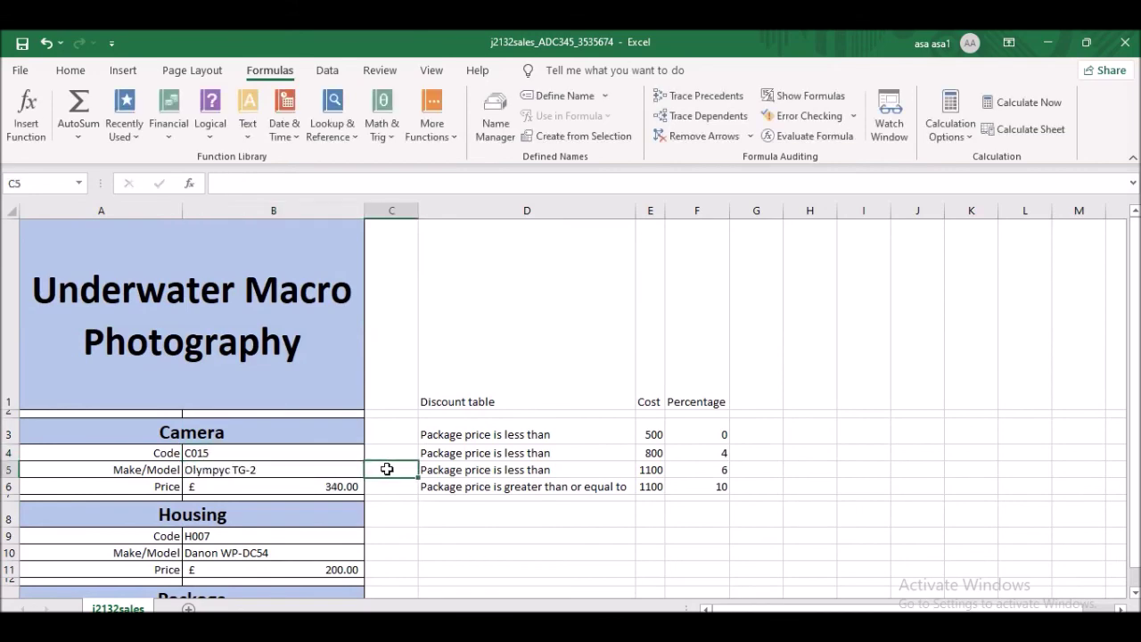
scroll(341, 437, "down", 1)
left_click(220, 312)
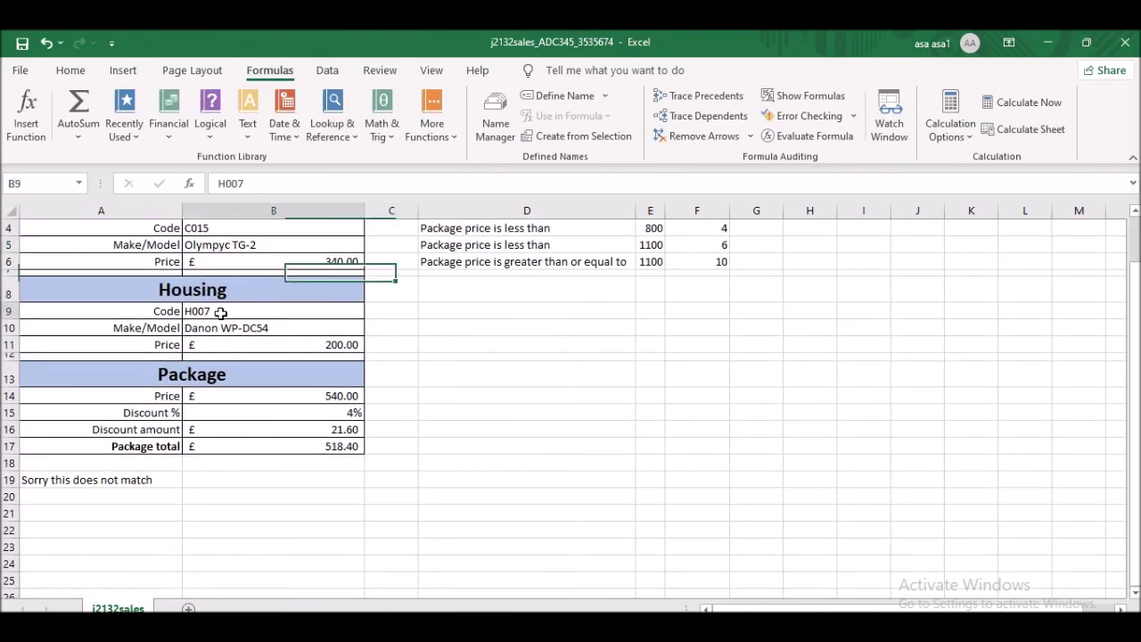
type("H0")
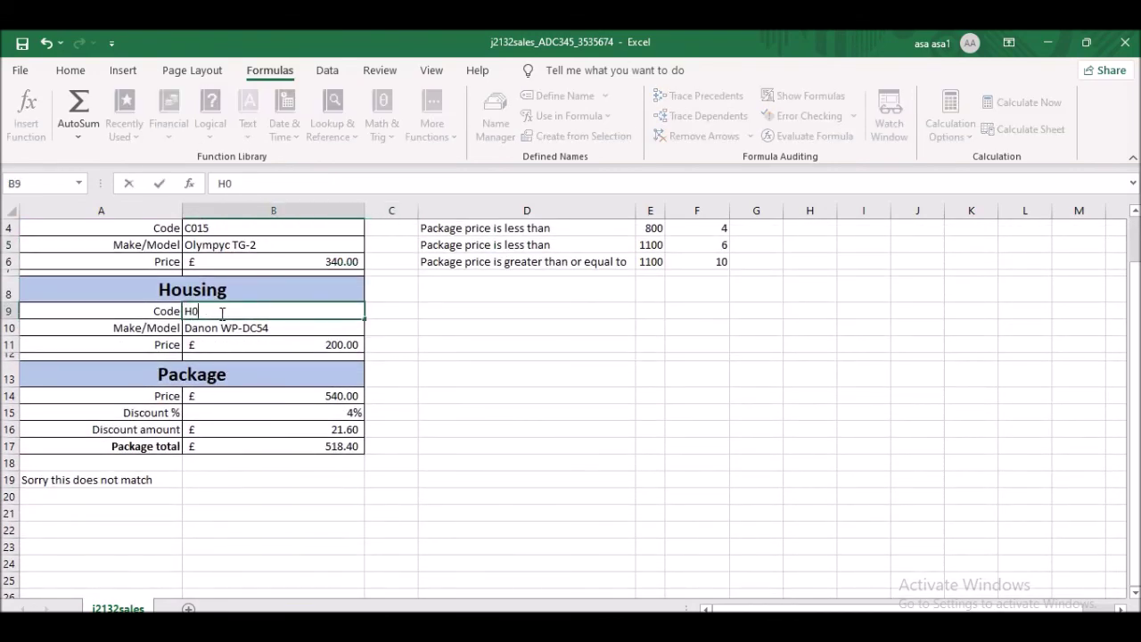
type("25")
left_click(470, 324)
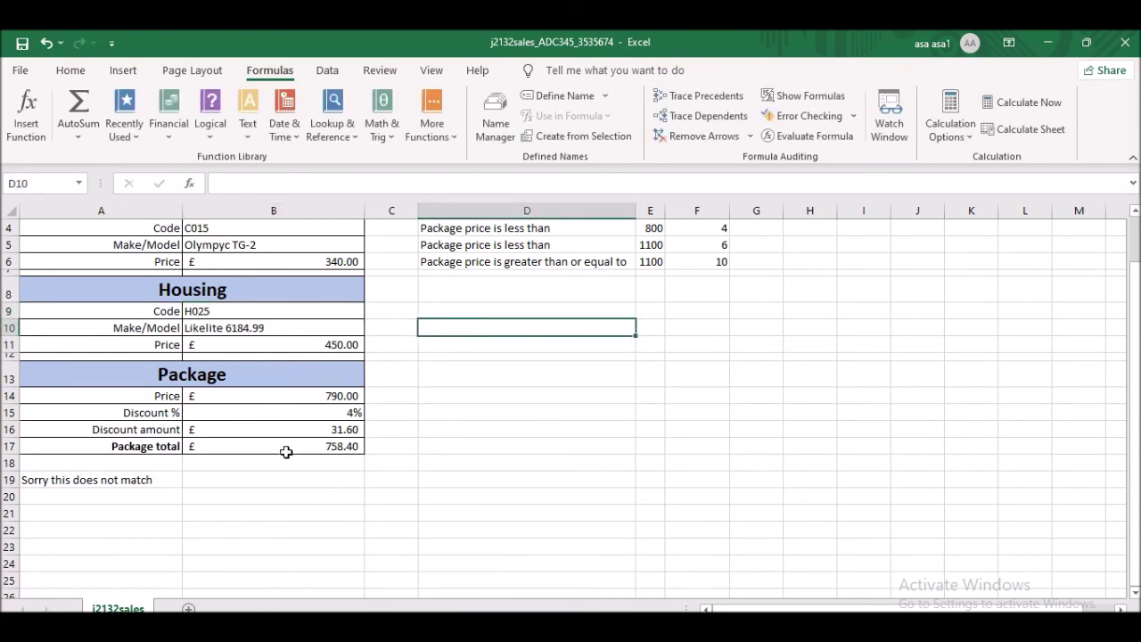
left_click(348, 447)
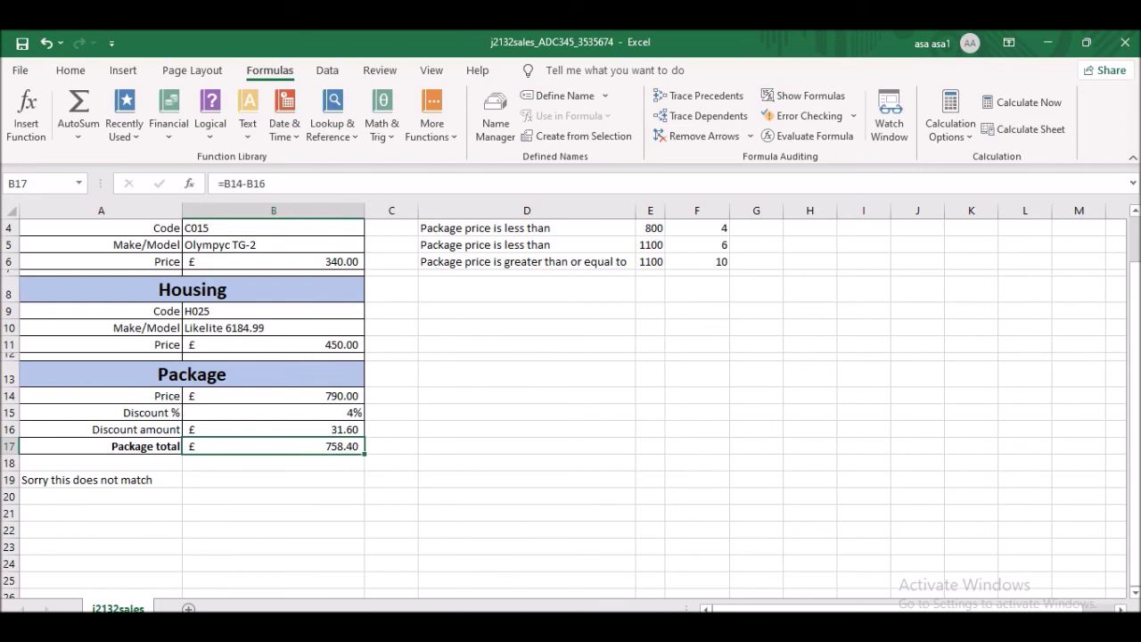
- Highlight question 23's printout requirements and the paper's 34-mark total in the exam PDF
key("alt+Tab")
left_click_drag(363, 279, 558, 302)
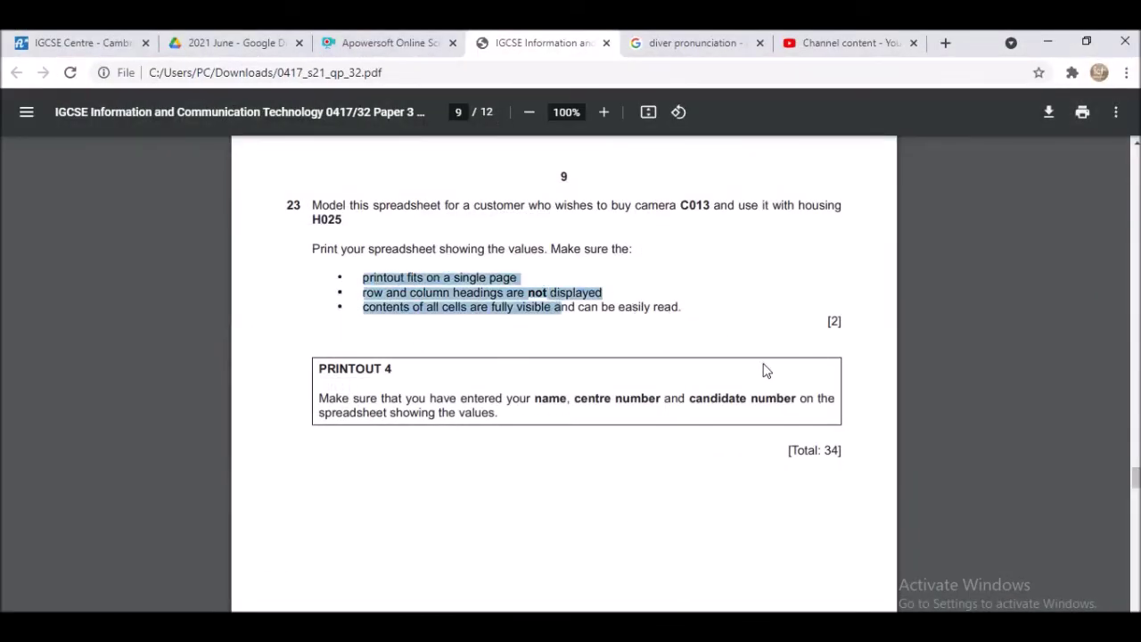
left_click_drag(791, 456, 869, 459)
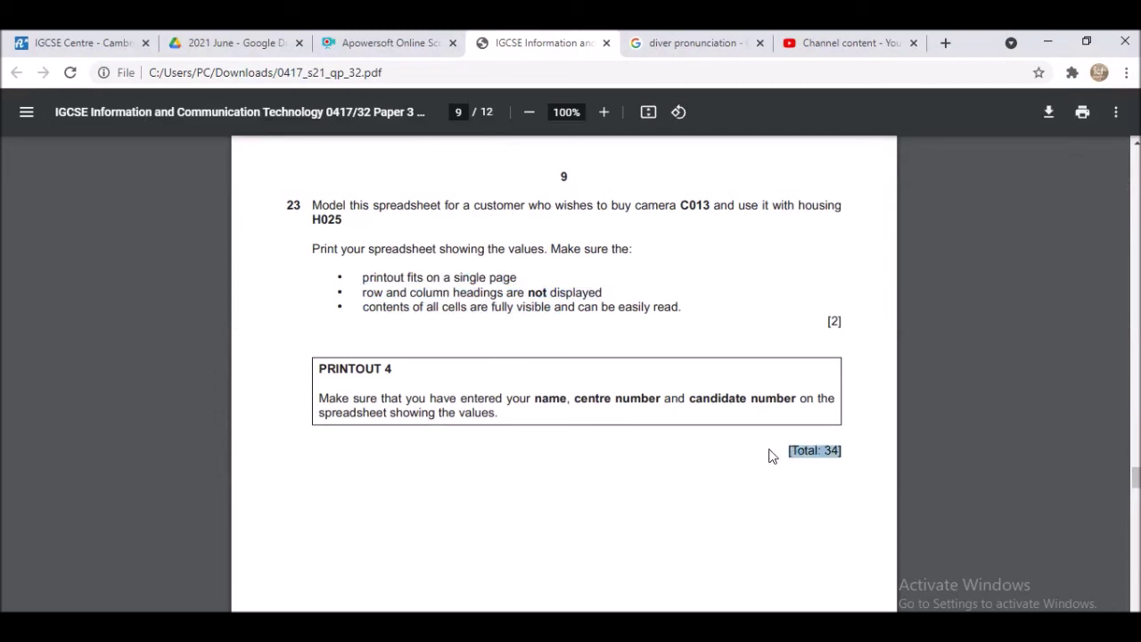